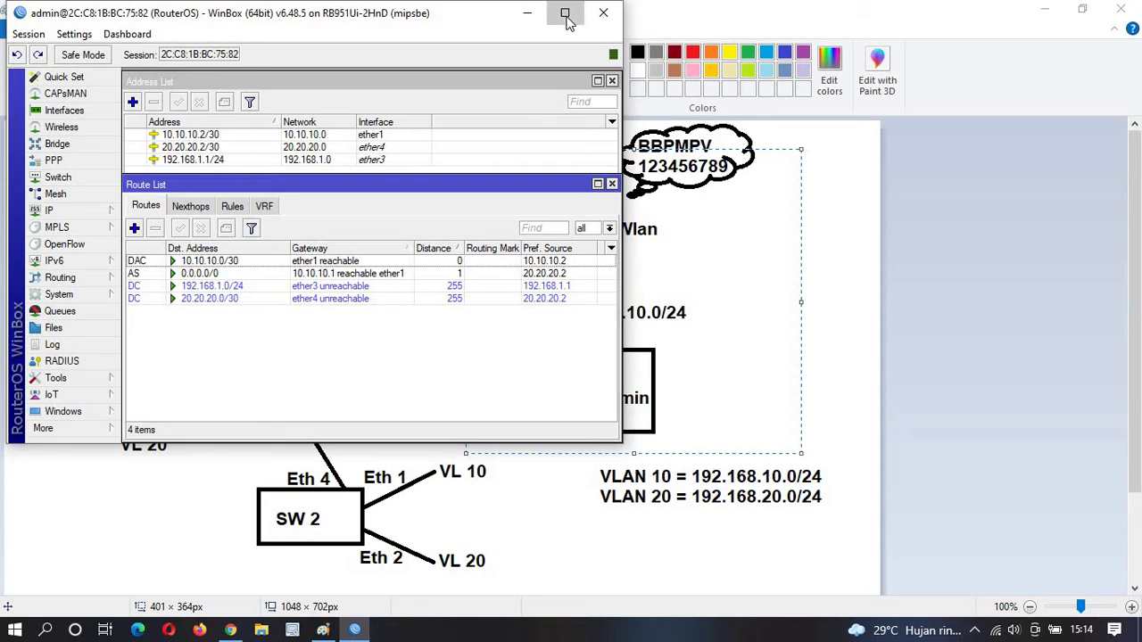
Maximize WinBox, then minimize it to reveal Paint's R1/R2 network topology diagram.
{"action": "left_click", "coordinate": [566, 16]}
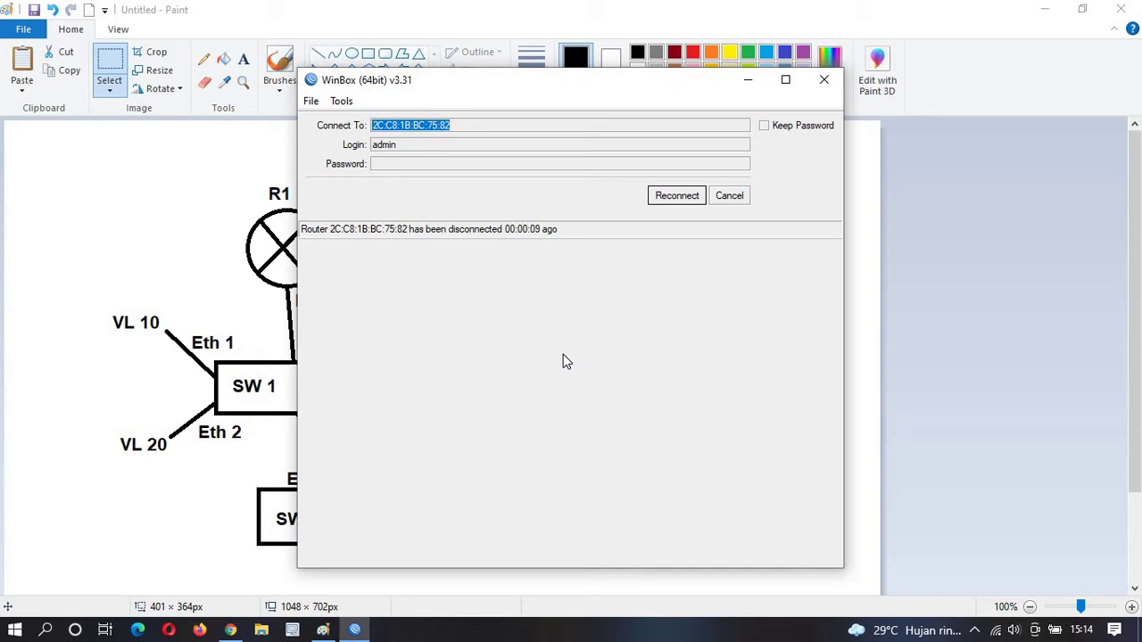
{"action": "left_click", "coordinate": [824, 10]}
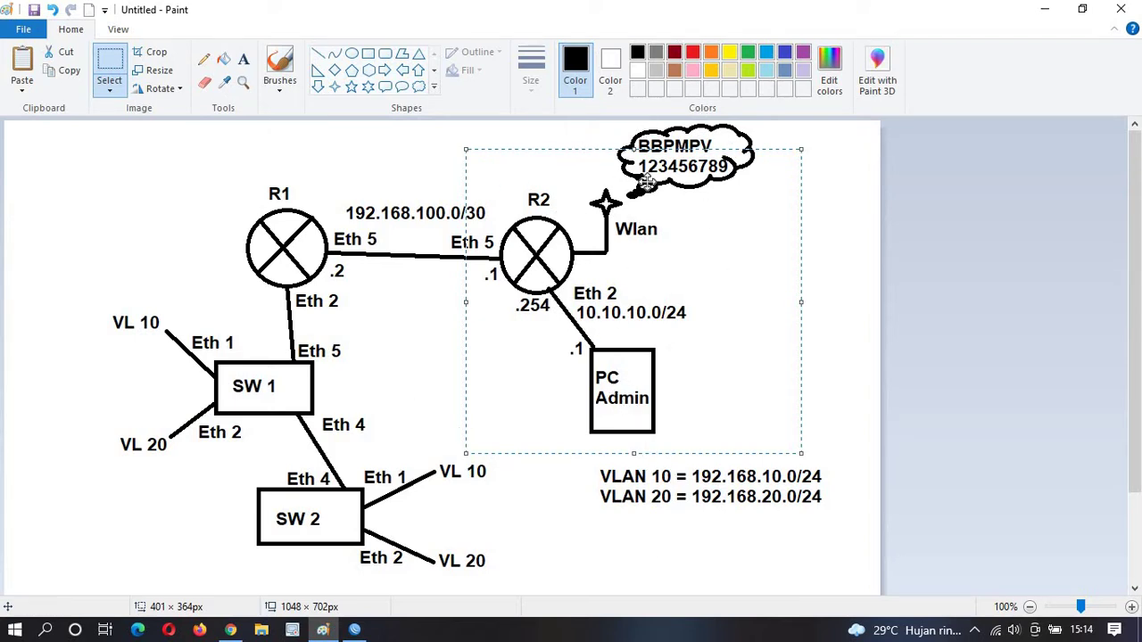
Deselect the Paint diagram and bring WinBox's disconnected connect window back to front.
{"action": "left_click", "coordinate": [926, 366]}
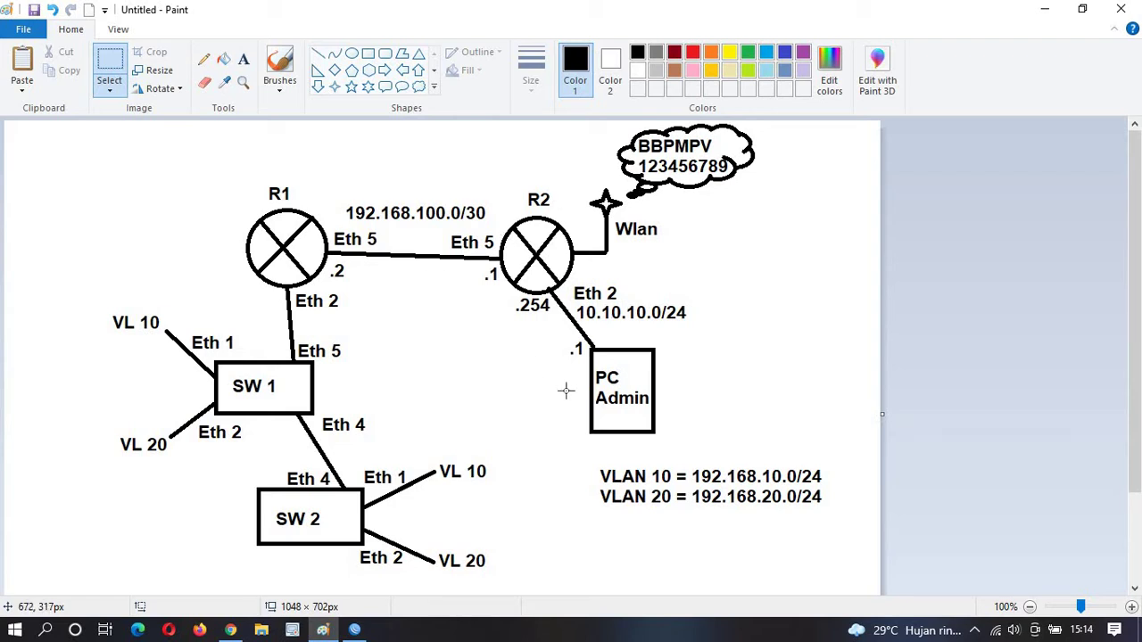
{"action": "left_click", "coordinate": [355, 630]}
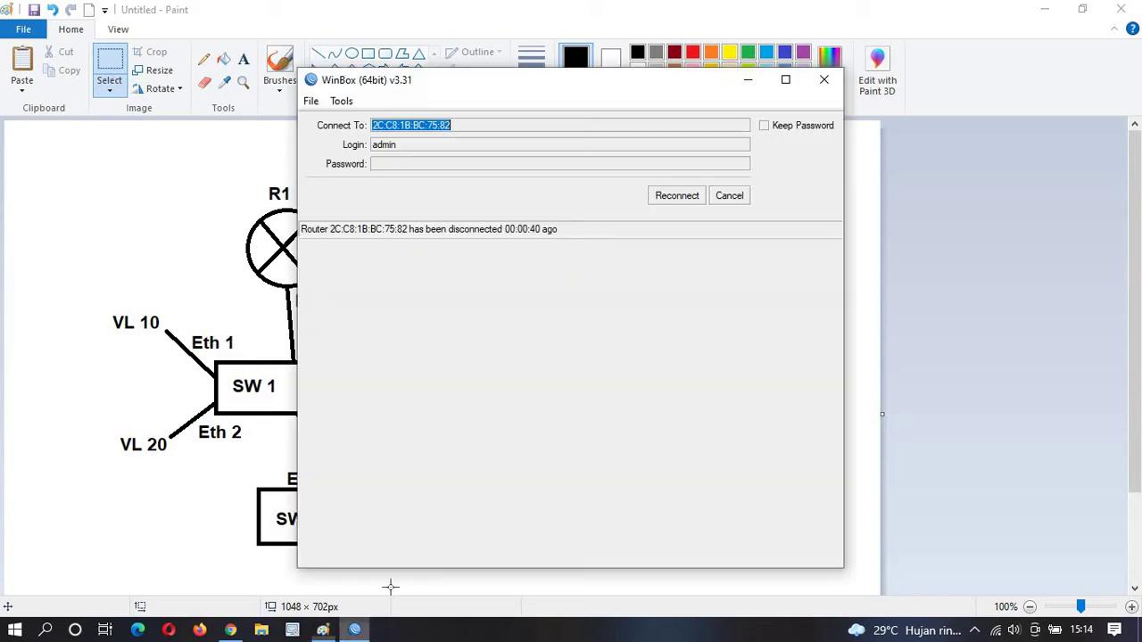
Reconnect to the router, maximize the session, and close the empty Route and Address lists.
{"action": "left_click", "coordinate": [668, 199]}
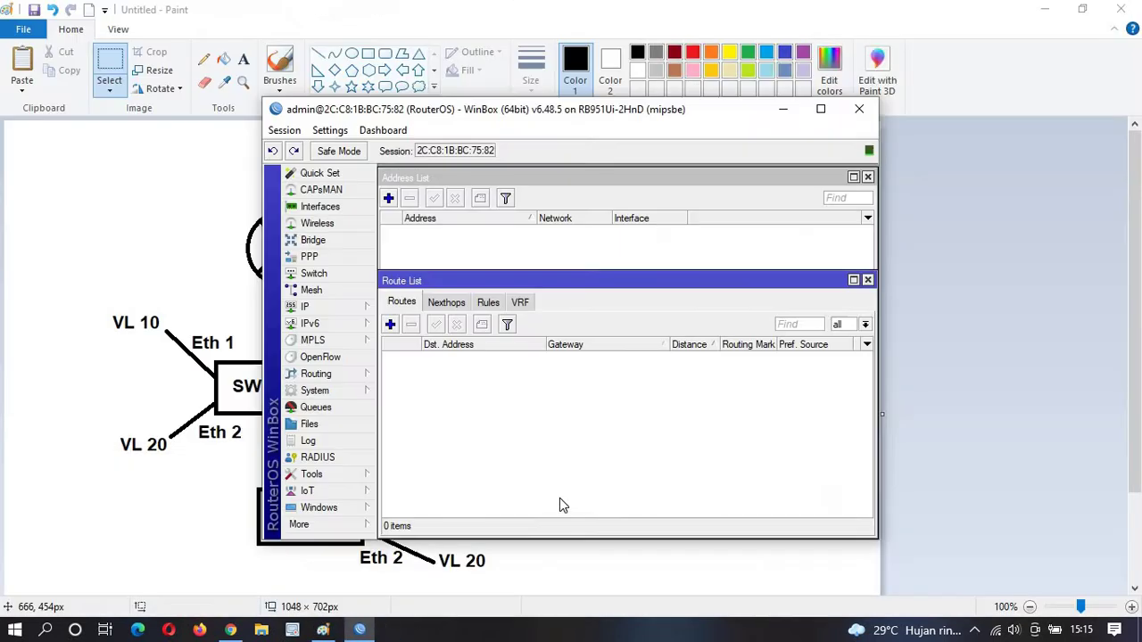
{"action": "left_click", "coordinate": [814, 110]}
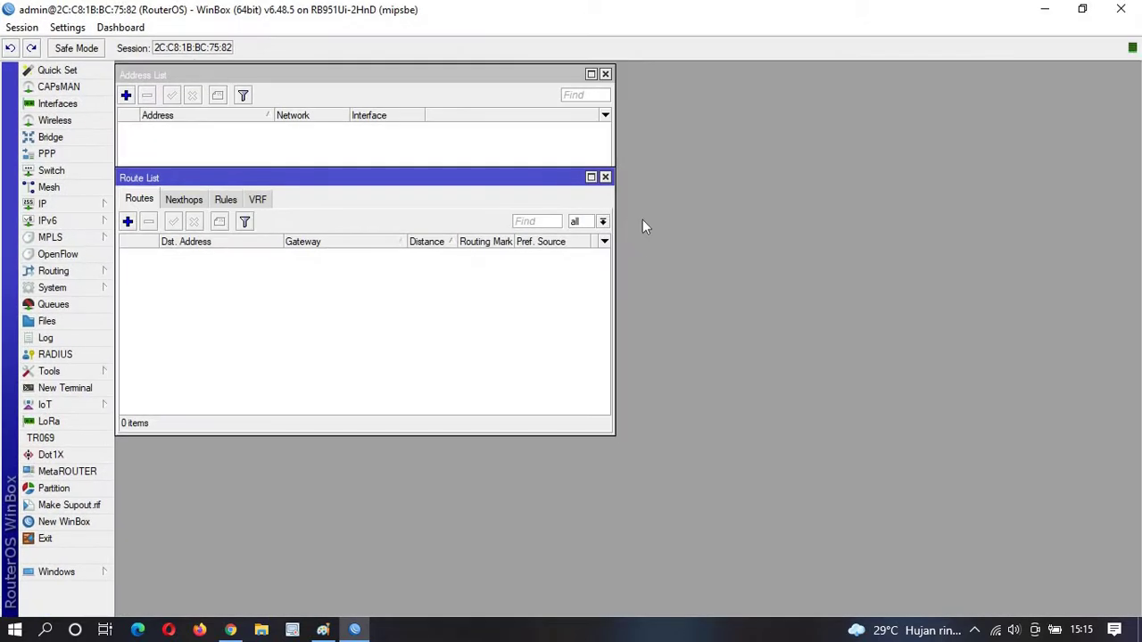
{"action": "left_click", "coordinate": [605, 177]}
{"action": "left_click", "coordinate": [605, 74]}
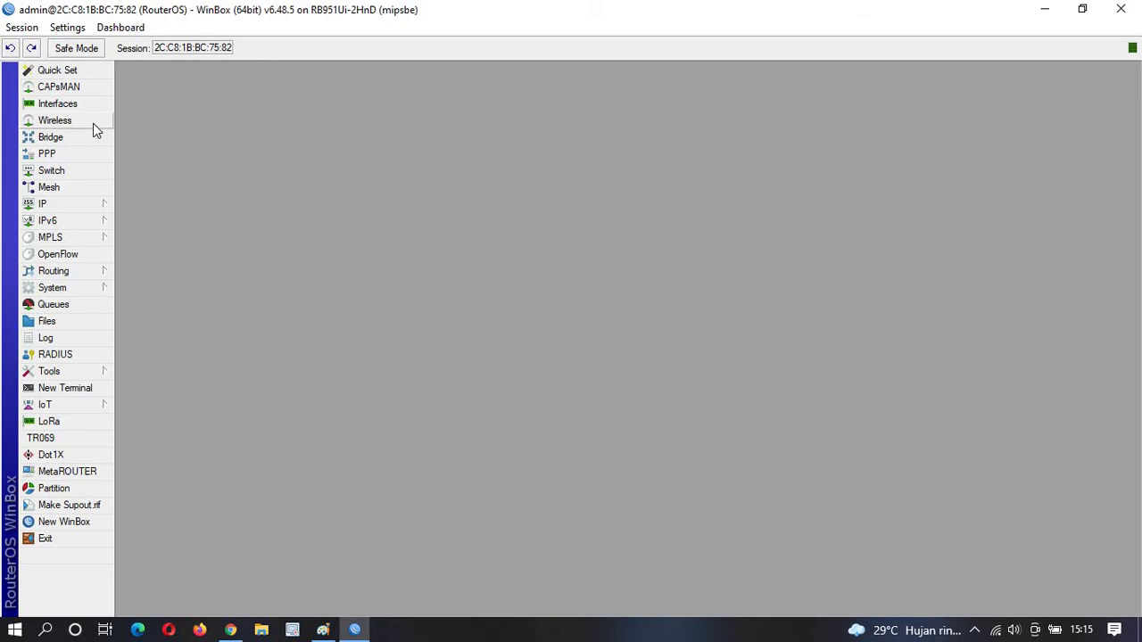
Enable the wlan1 interface in the Interface List.
{"action": "left_click", "coordinate": [72, 104]}
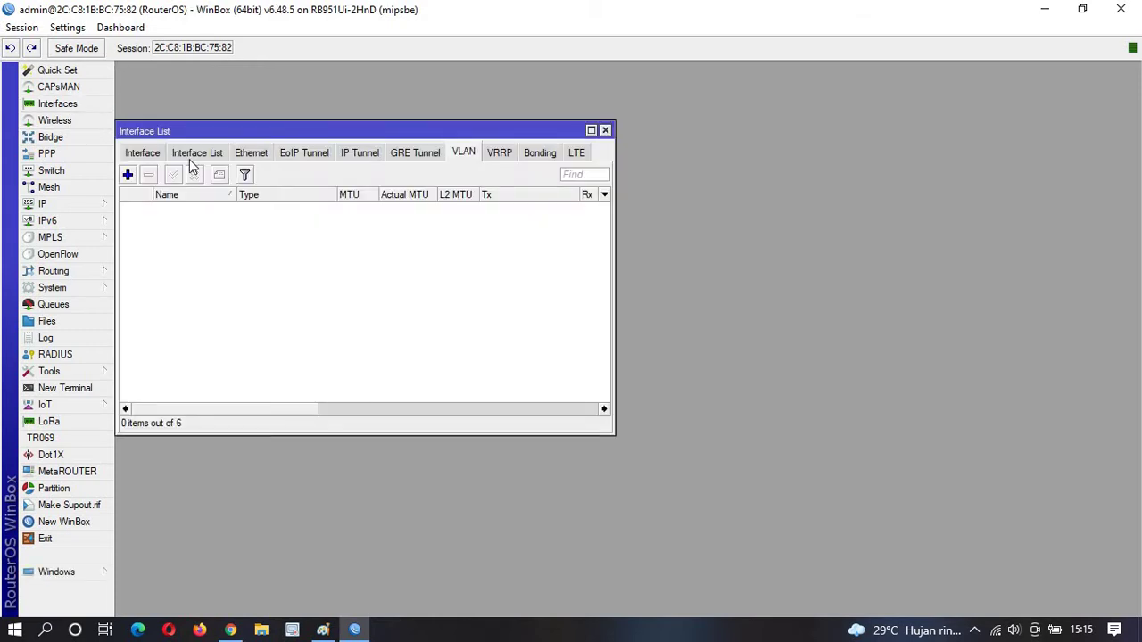
{"action": "left_click", "coordinate": [143, 153]}
{"action": "left_click", "coordinate": [160, 269]}
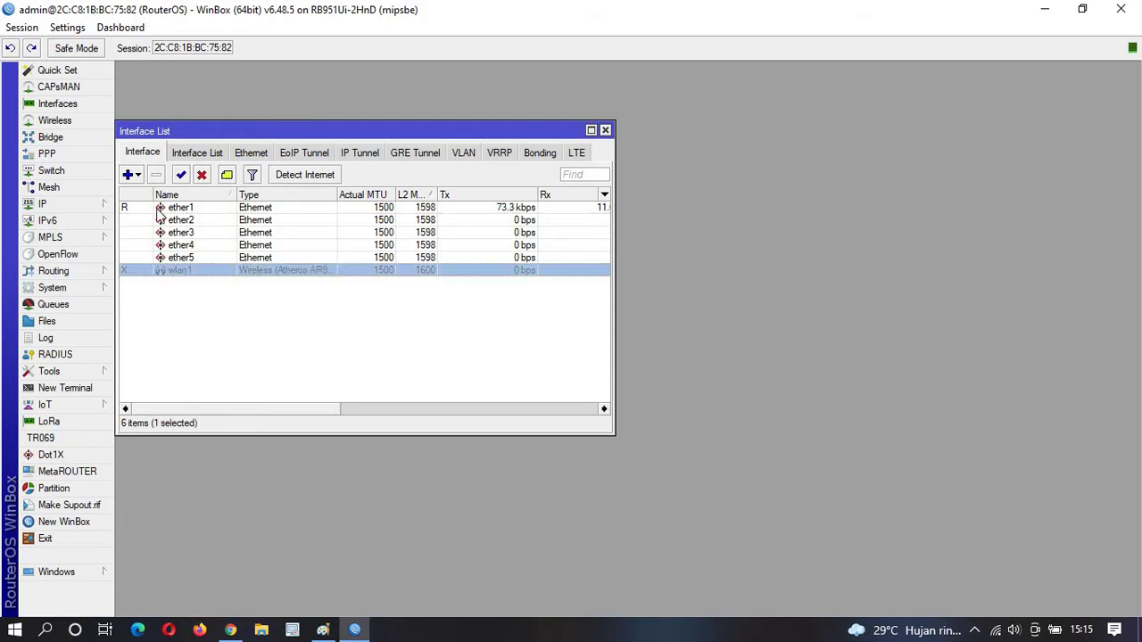
{"action": "left_click", "coordinate": [181, 175]}
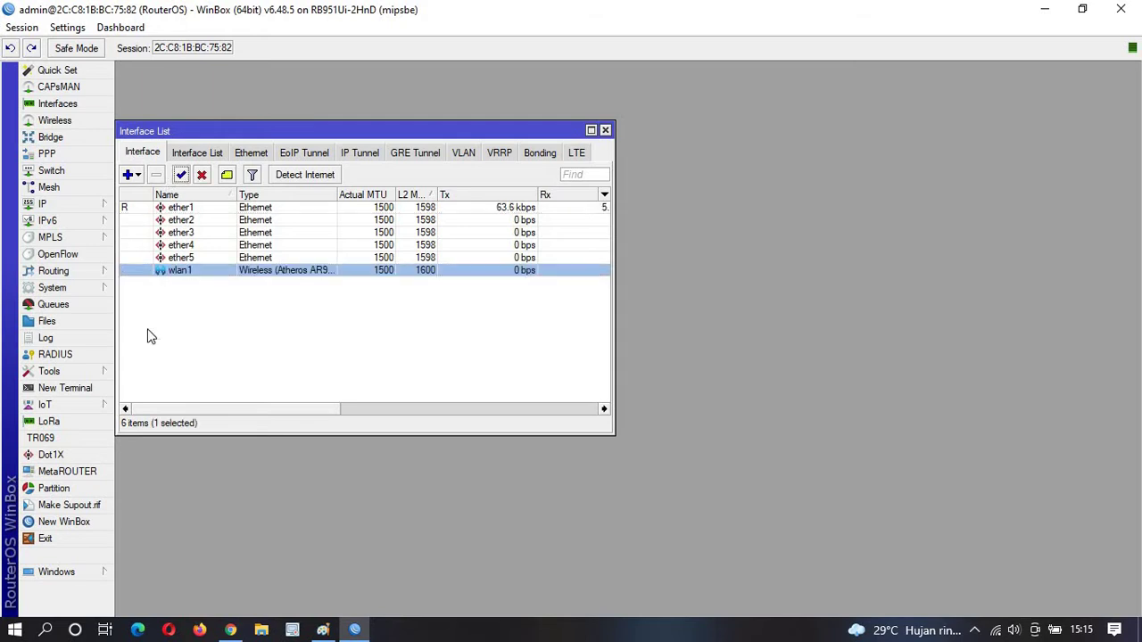
Scan from wlan1's settings and connect it to the BPPMPV KPTK network.
{"action": "left_click", "coordinate": [95, 121]}
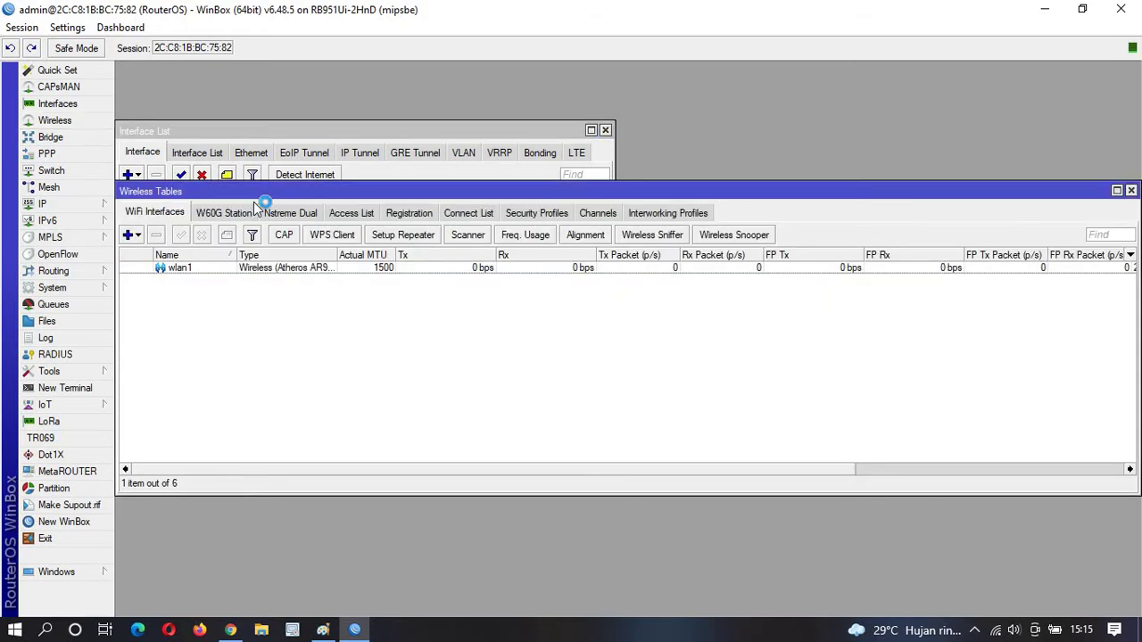
{"action": "double_click", "coordinate": [297, 269]}
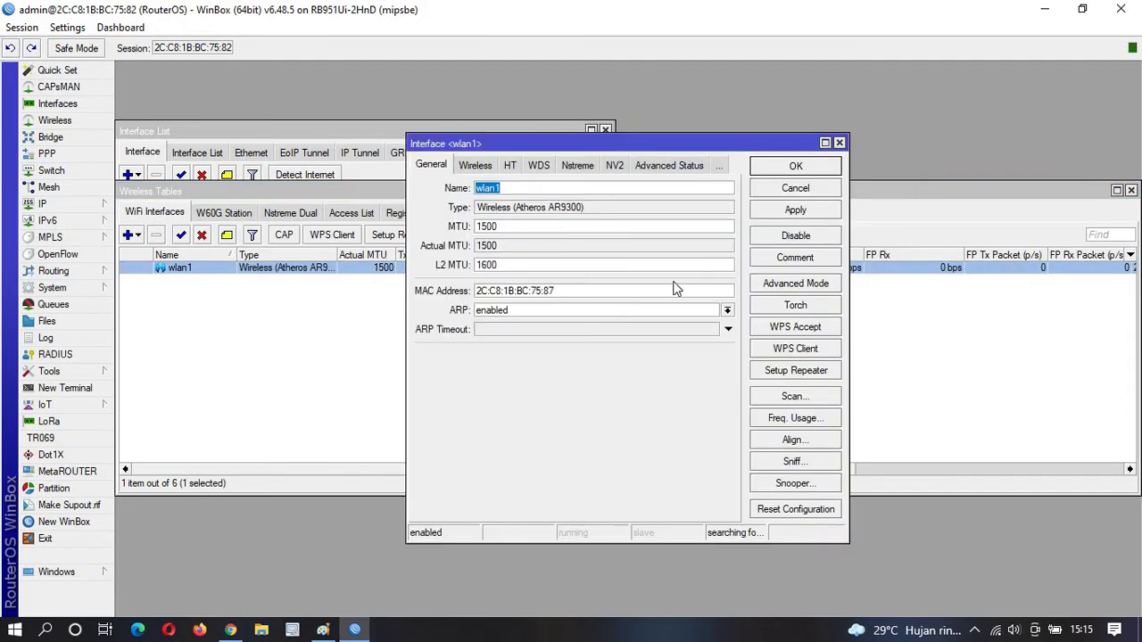
{"action": "left_click", "coordinate": [793, 398]}
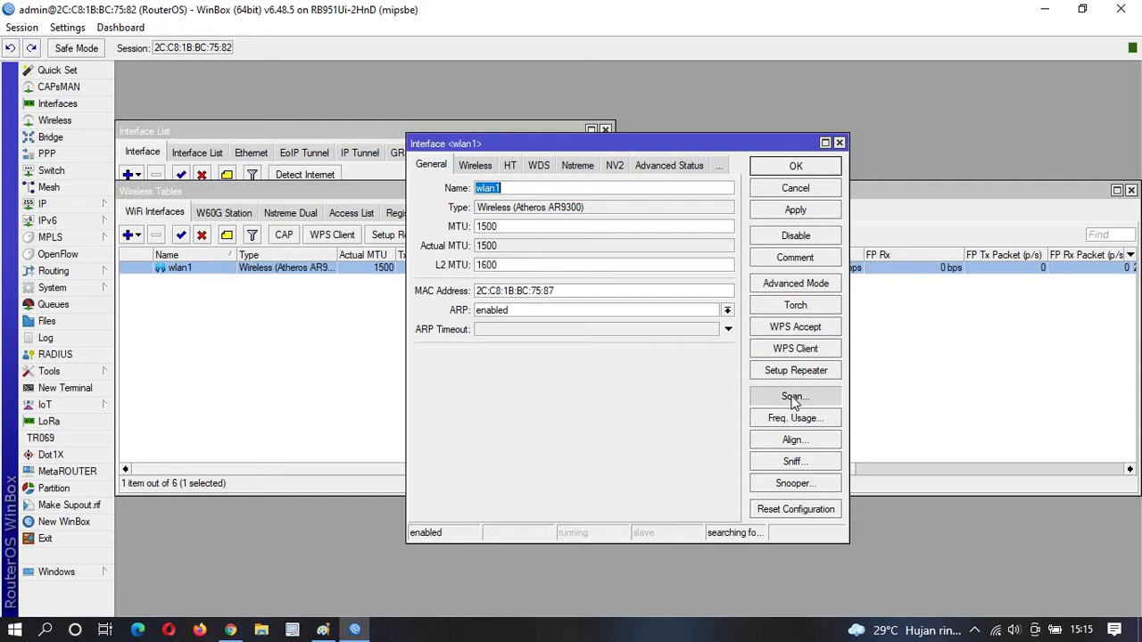
{"action": "left_click", "coordinate": [818, 179]}
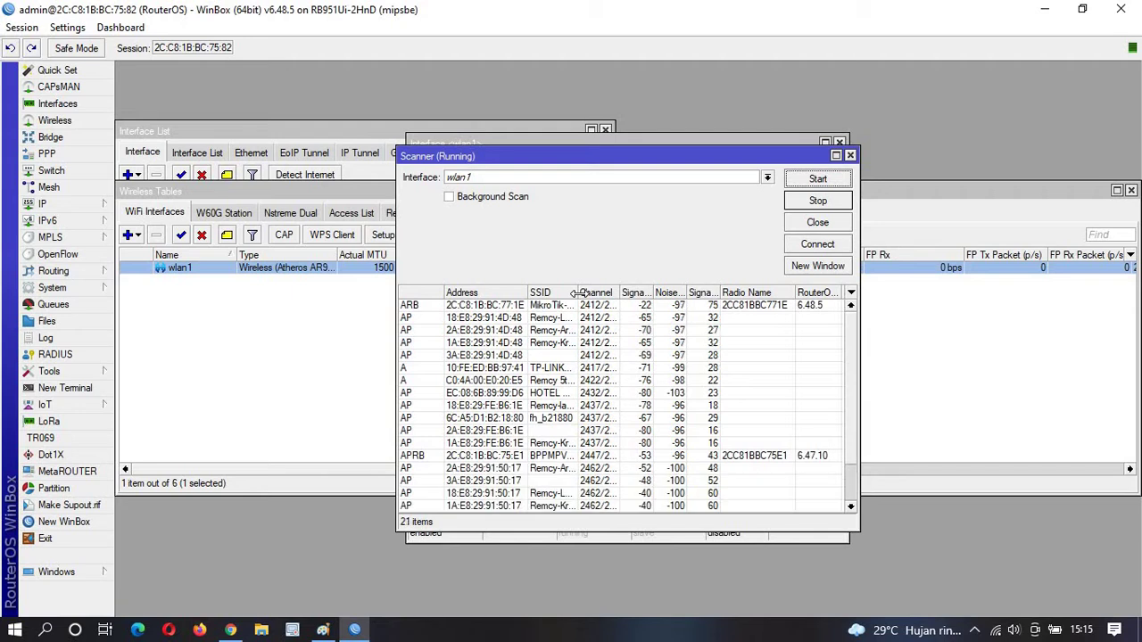
{"action": "left_click_drag", "start_coordinate": [576, 292], "coordinate": [620, 292]}
{"action": "left_click", "coordinate": [586, 460]}
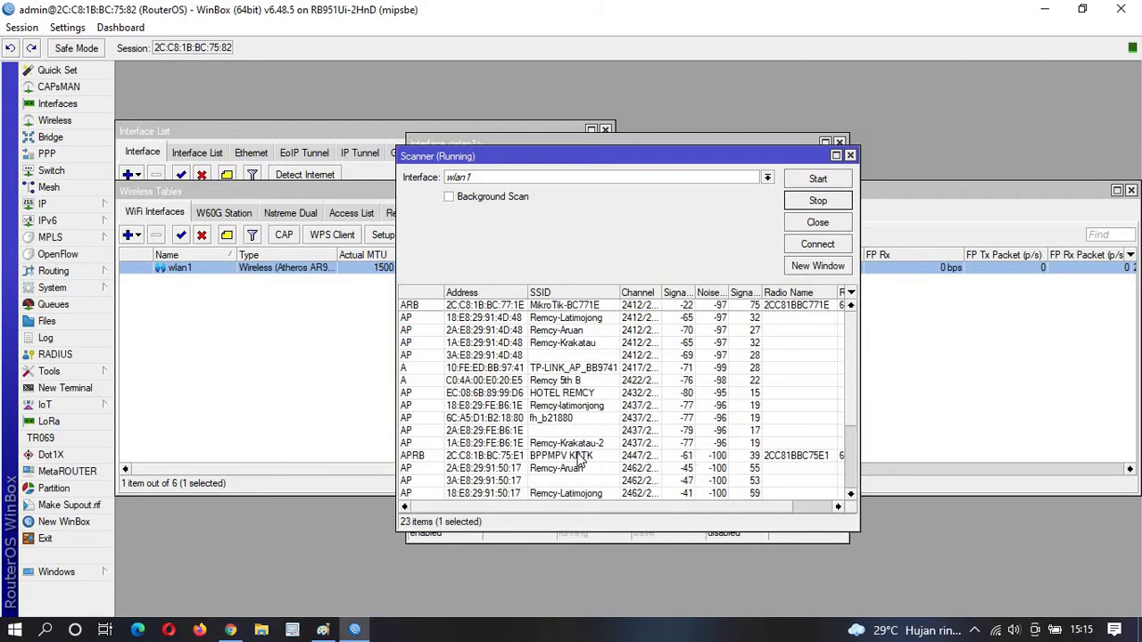
{"action": "left_click", "coordinate": [812, 246]}
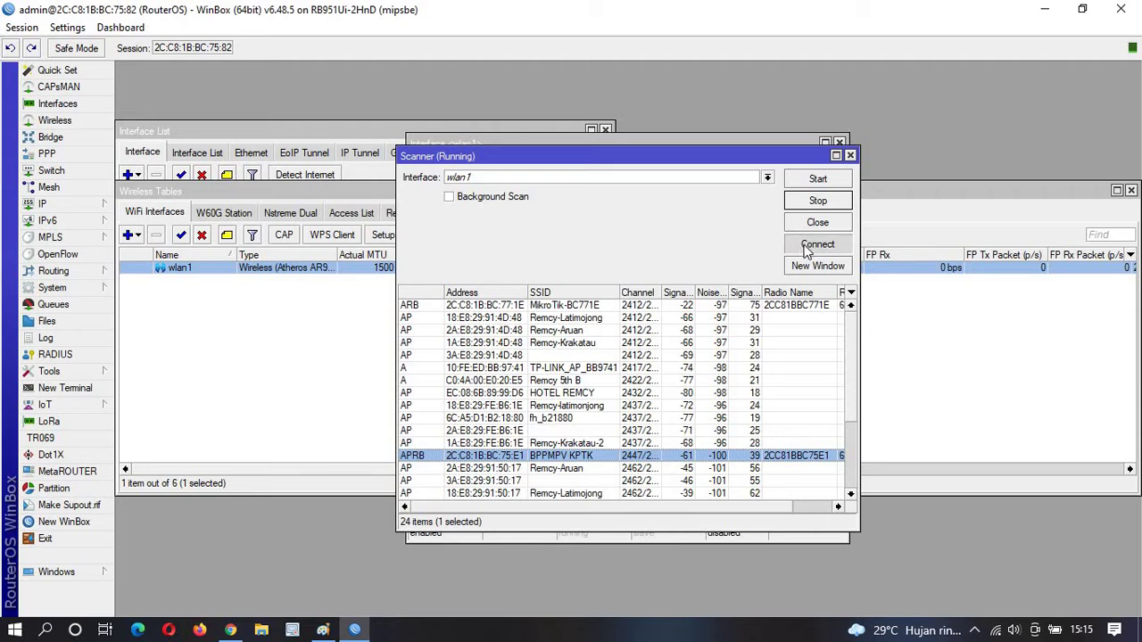
Change wlan1's Radio Name to 'A' in its advanced Wireless settings and save.
{"action": "left_click", "coordinate": [796, 285]}
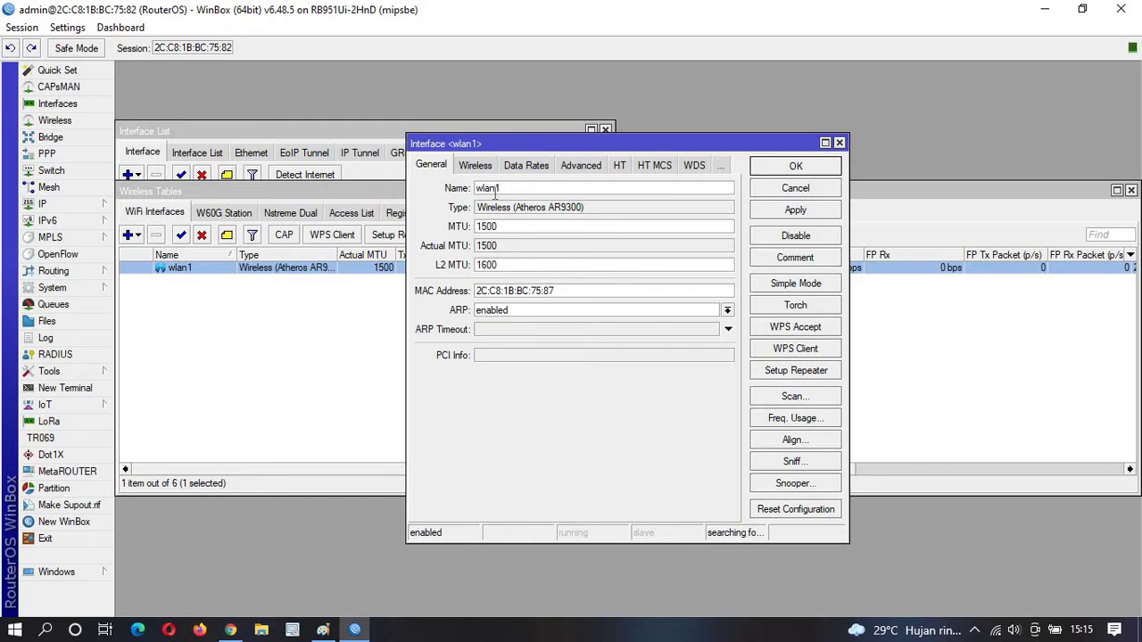
{"action": "left_click", "coordinate": [473, 169]}
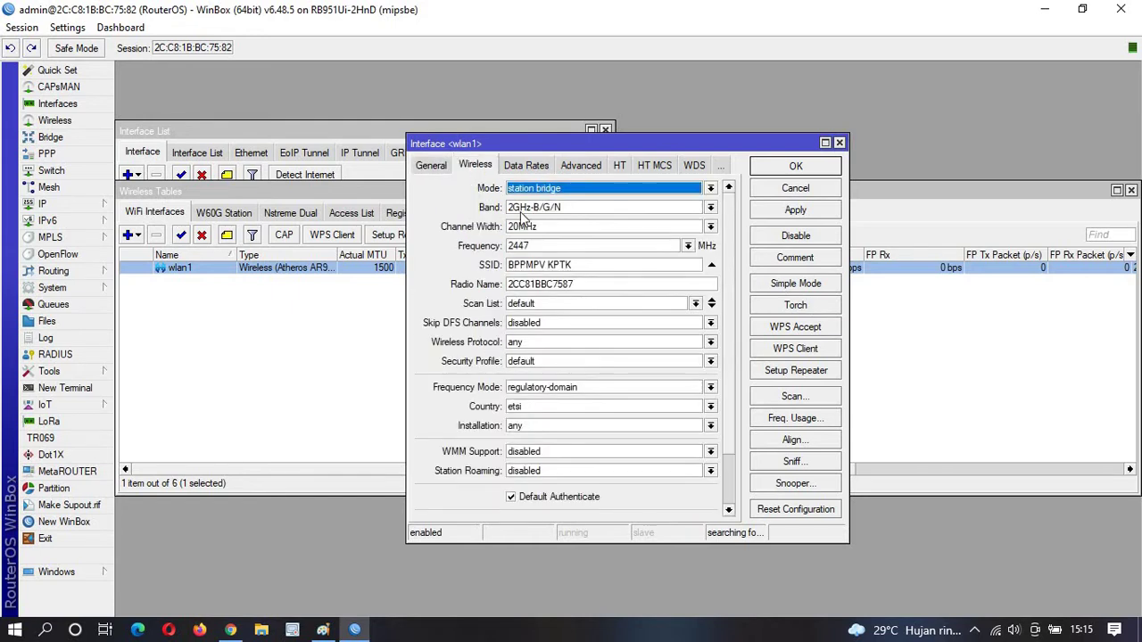
{"action": "left_click_drag", "start_coordinate": [578, 285], "coordinate": [473, 269]}
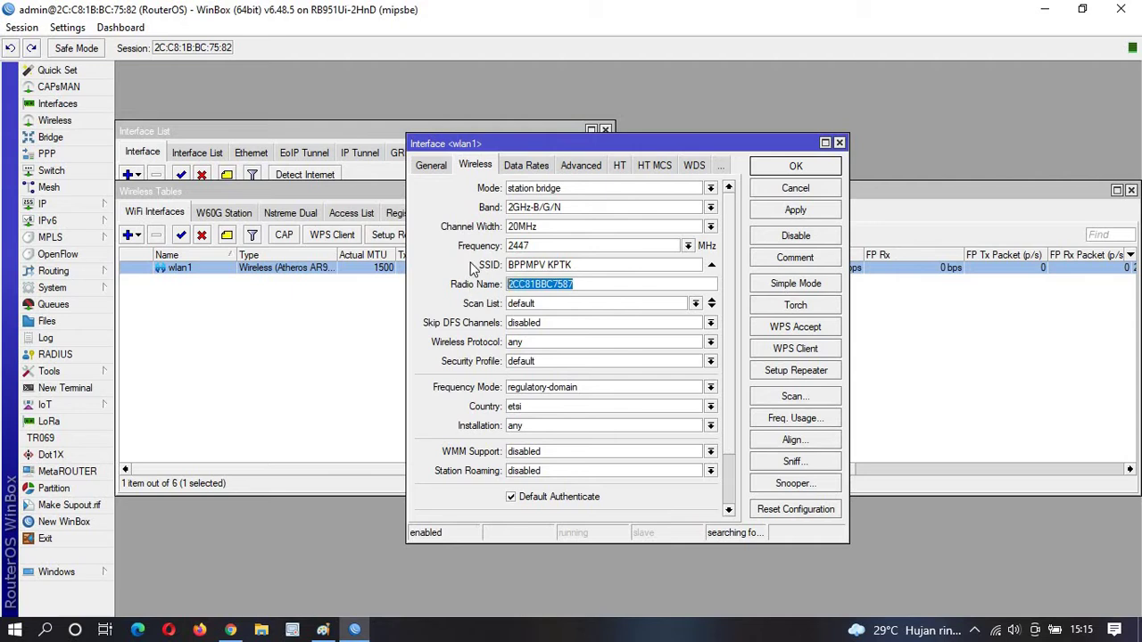
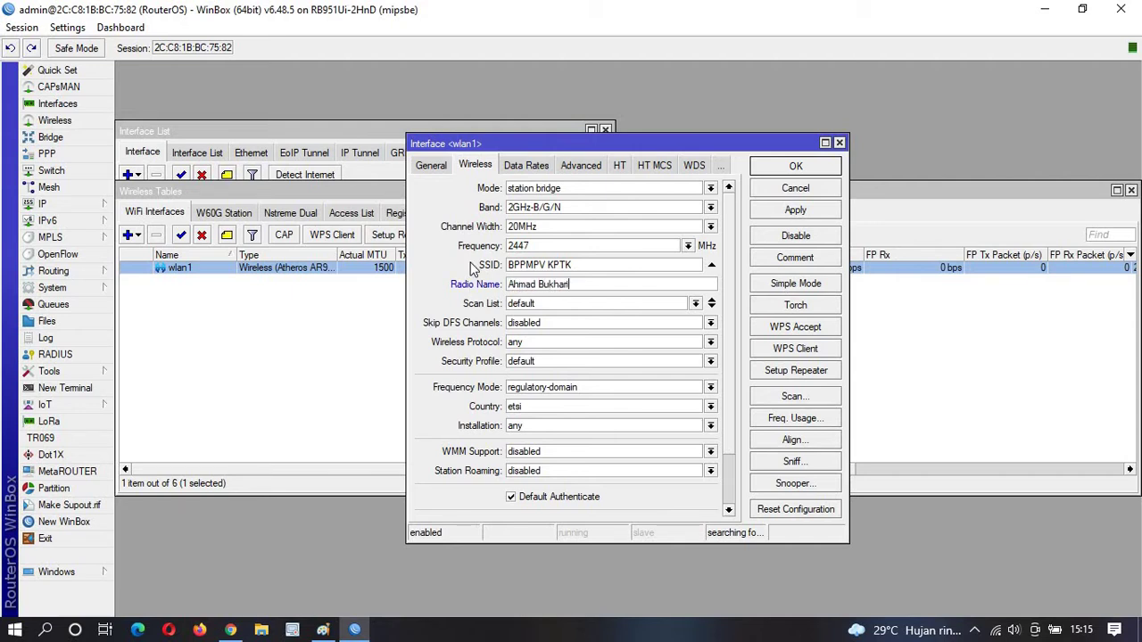
{"action": "left_click", "coordinate": [805, 172]}
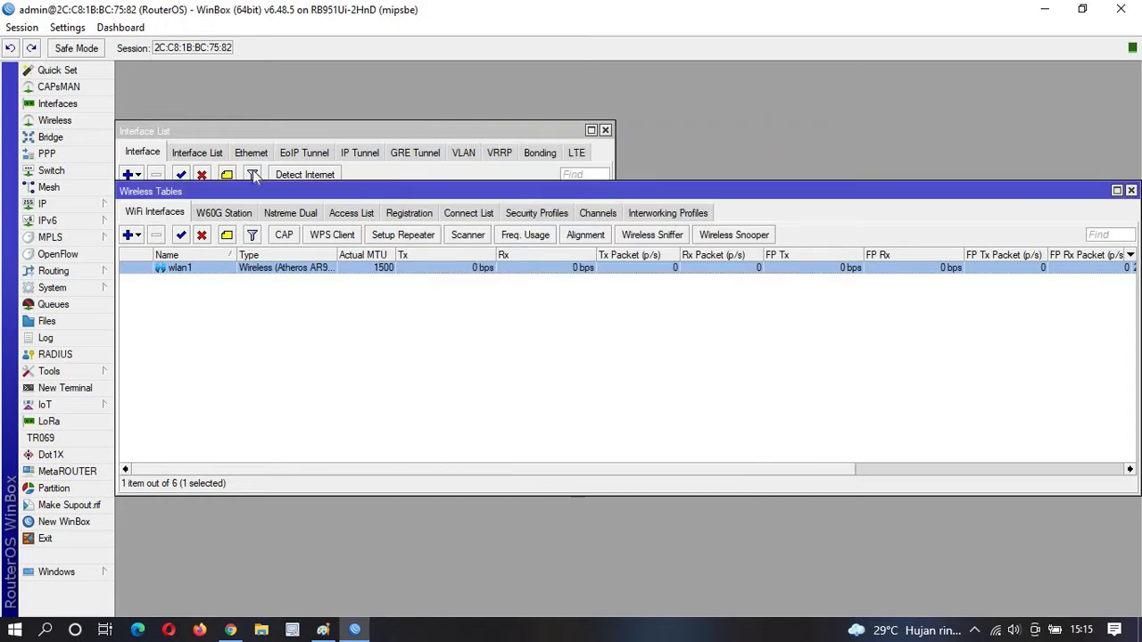
Set the default security profile to dynamic keys with WPA/WPA2 PSK and enter both pre-shared keys.
{"action": "left_click", "coordinate": [546, 213]}
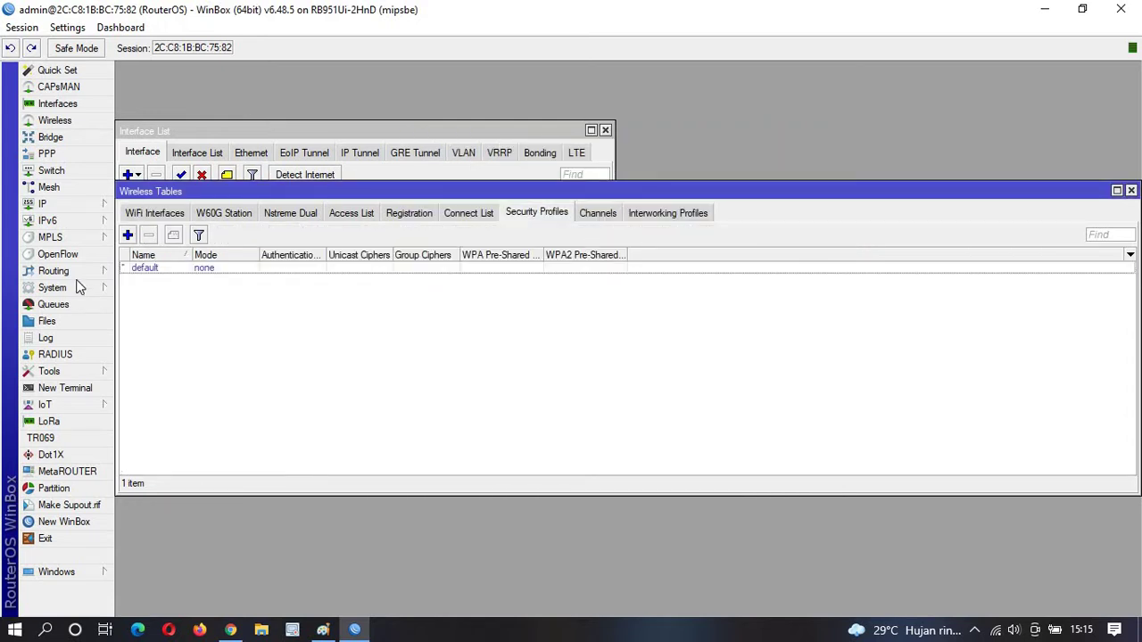
{"action": "double_click", "coordinate": [144, 269]}
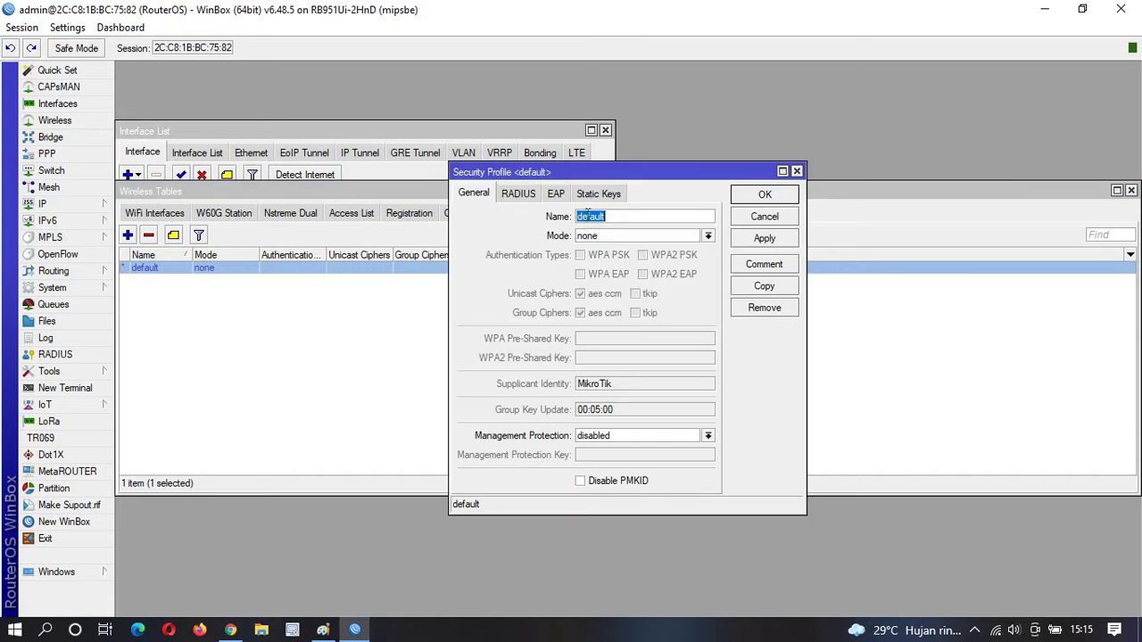
{"action": "left_click", "coordinate": [610, 236]}
{"action": "left_click", "coordinate": [615, 247]}
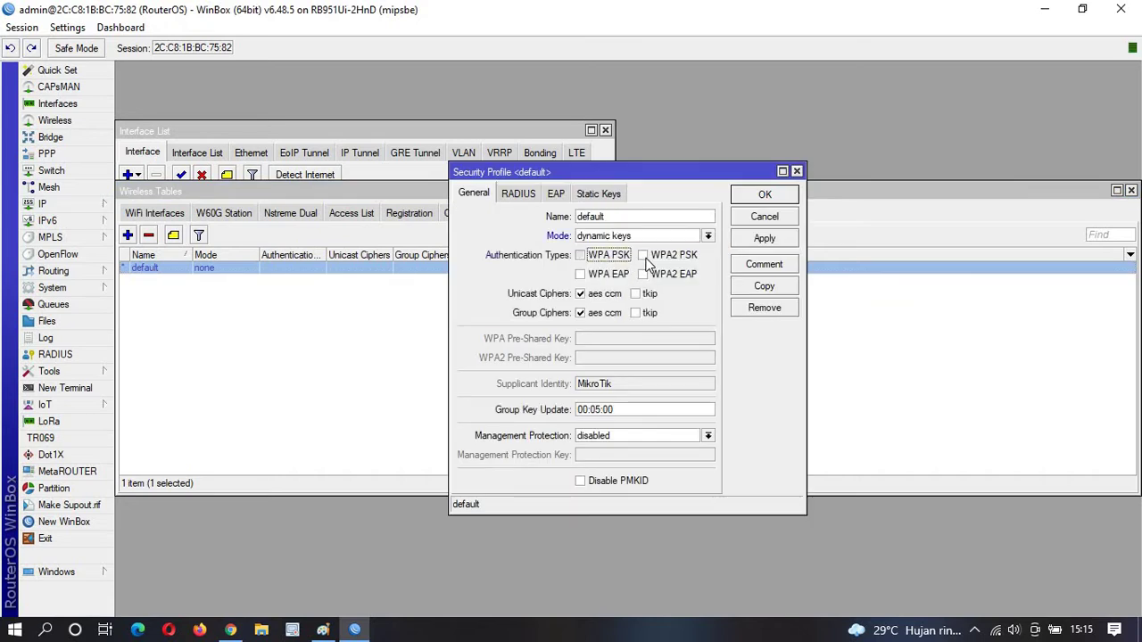
{"action": "left_click", "coordinate": [599, 337]}
{"action": "type", "text": "12"}
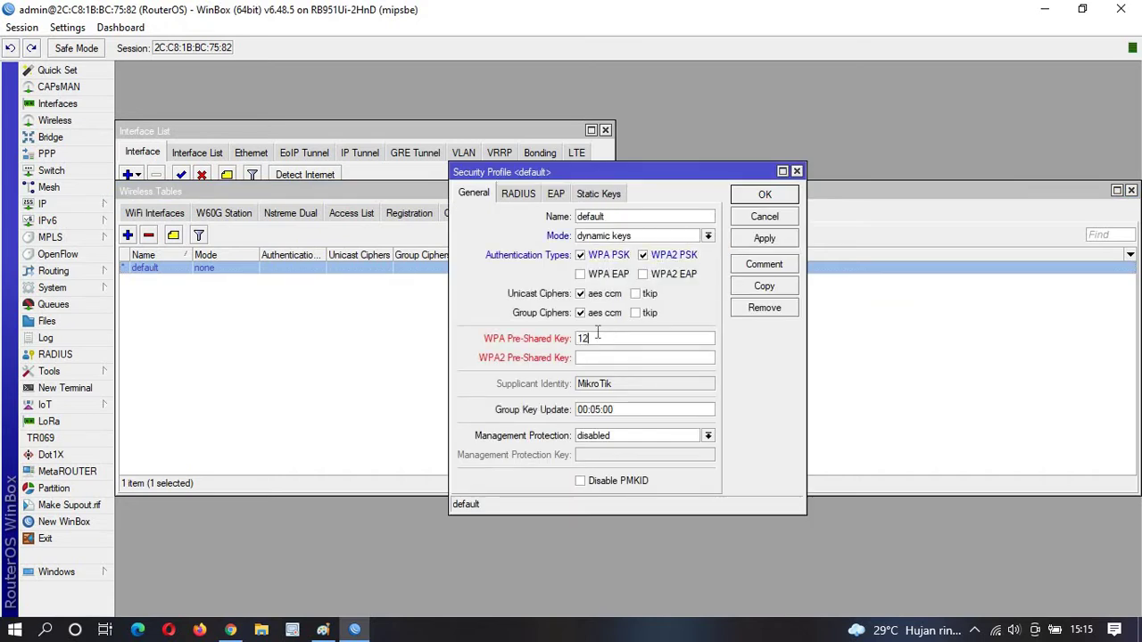
{"action": "type", "text": "3456789"}
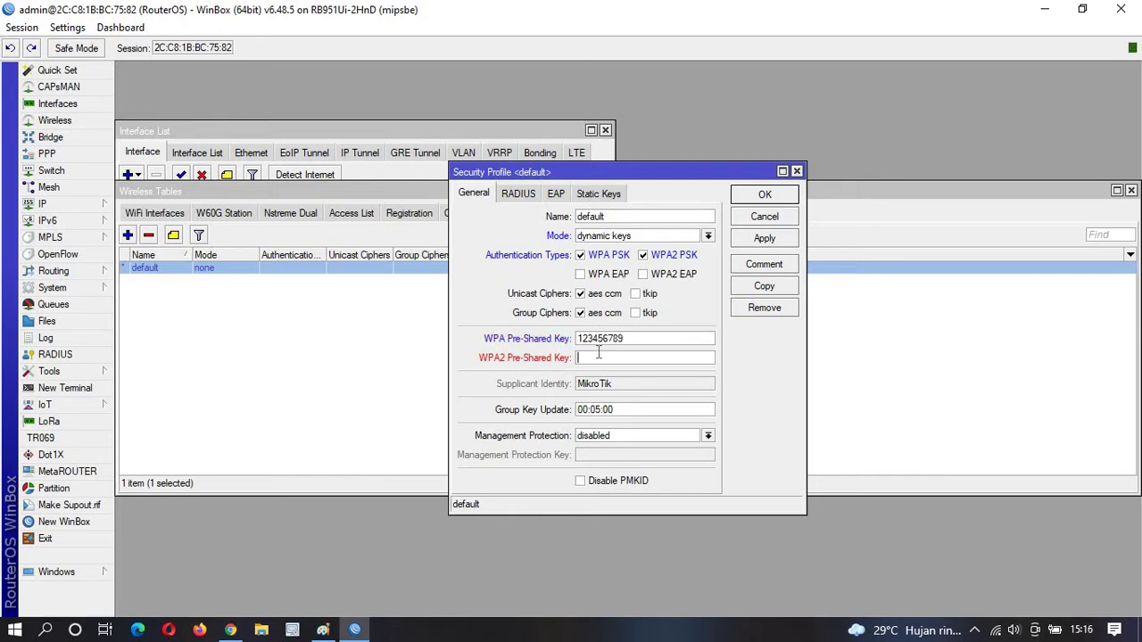
{"action": "left_click", "coordinate": [597, 354]}
{"action": "type", "text": "123456789"}
{"action": "left_click", "coordinate": [755, 194]}
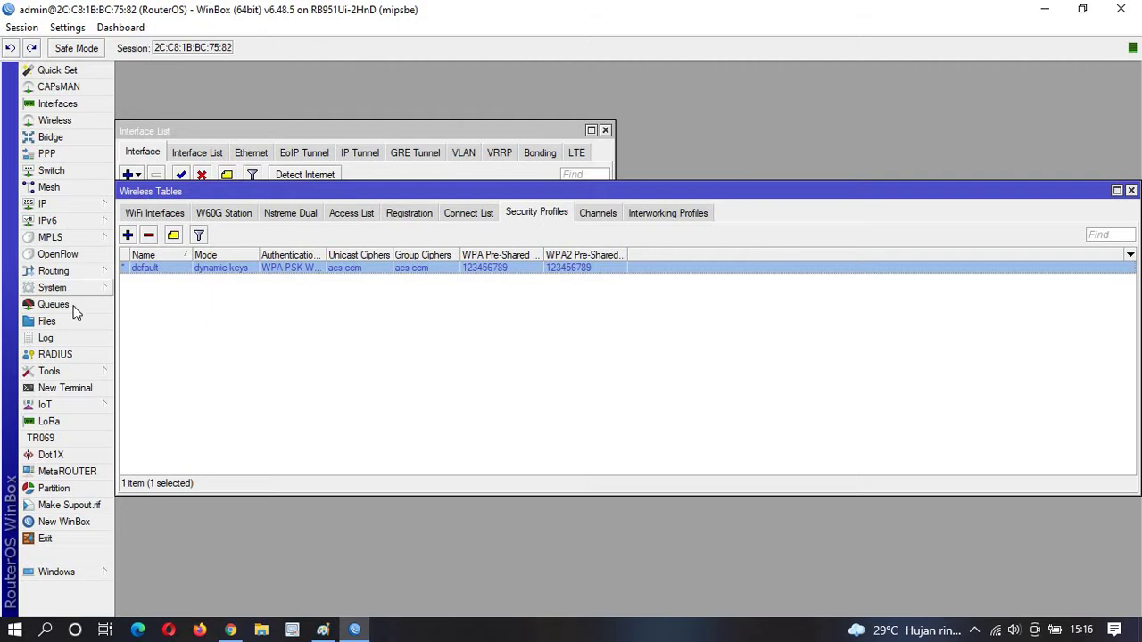
{"action": "left_click", "coordinate": [65, 388]}
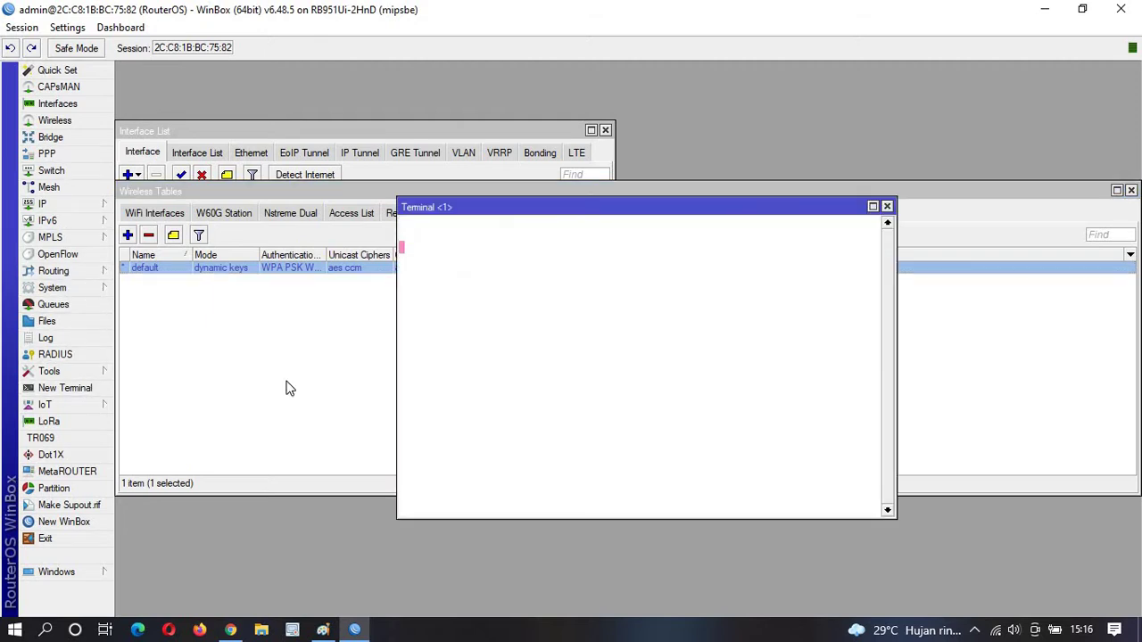
{"action": "type", "text": "ping "}
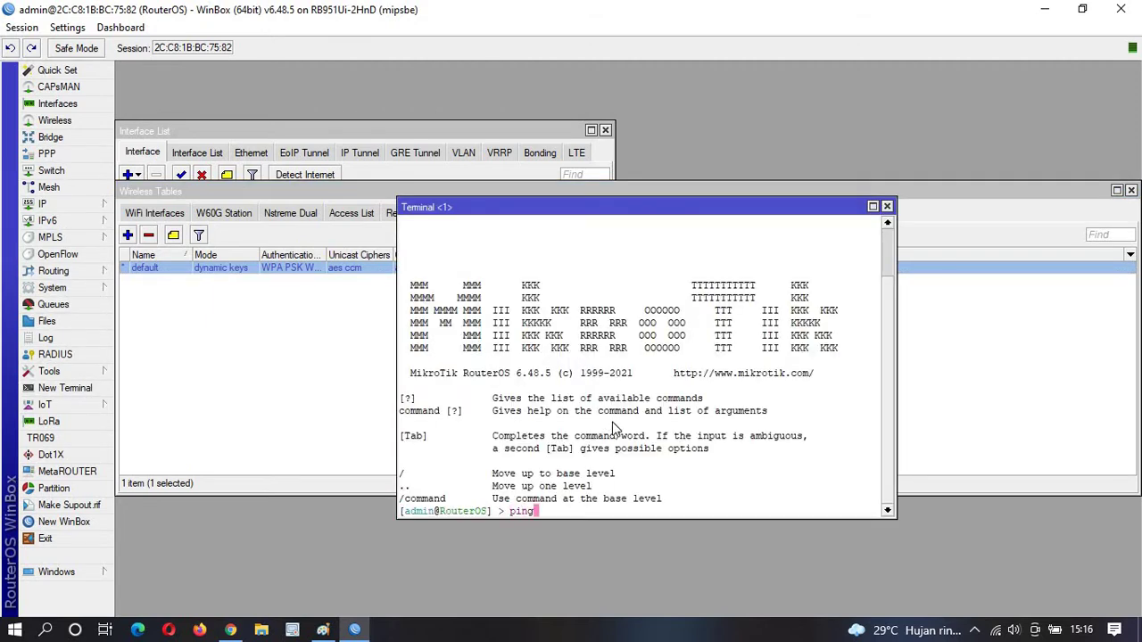
{"action": "type", "text": "8.8.8.8"}
{"action": "key", "text": "Return"}
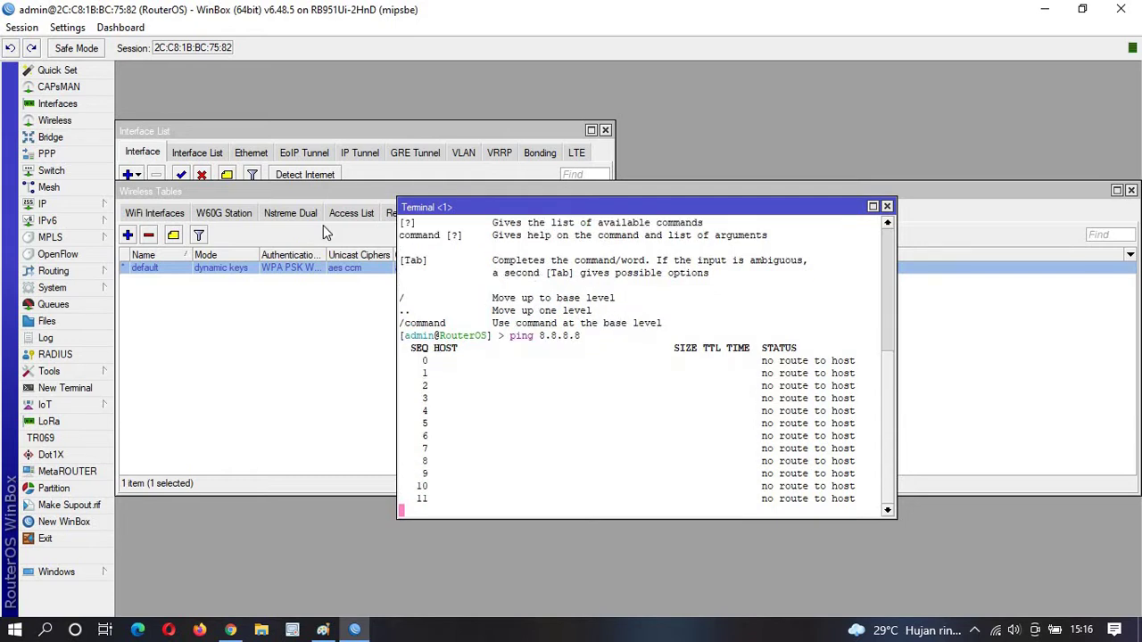
{"action": "left_click", "coordinate": [886, 206]}
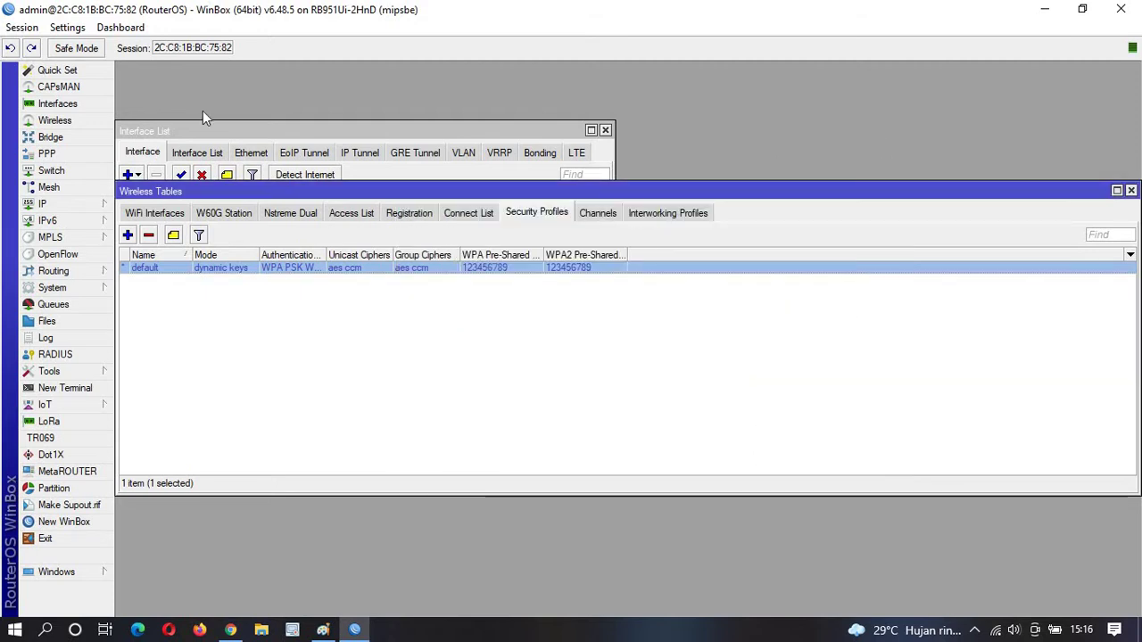
Add a DHCP client on wlan1, which binds 192.168.100.83/24.
{"action": "left_click", "coordinate": [71, 203]}
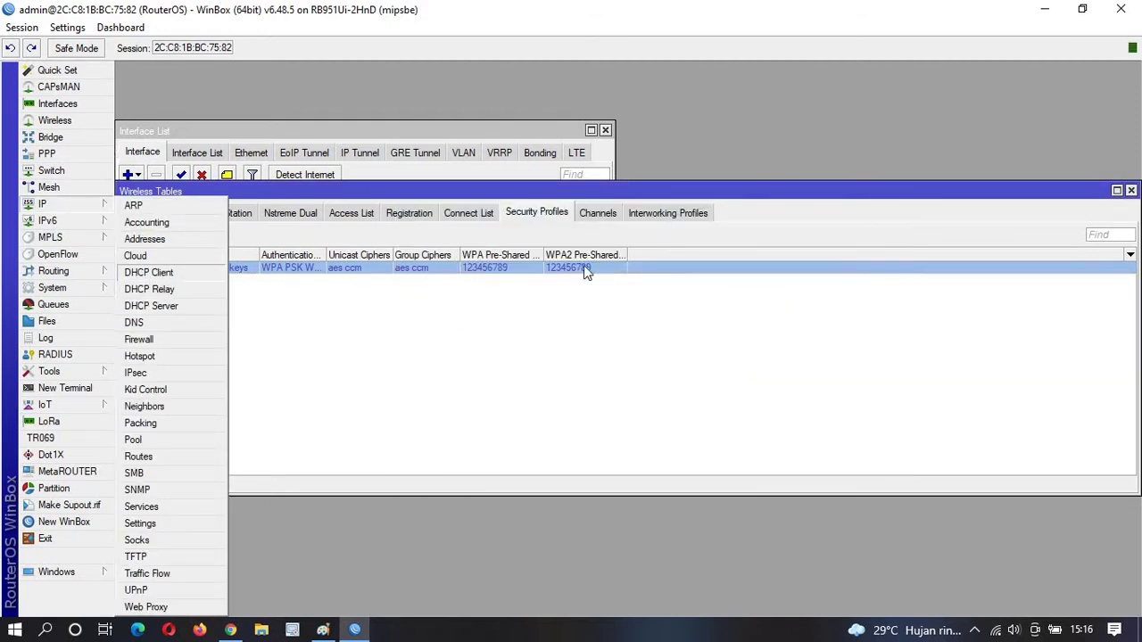
{"action": "left_click", "coordinate": [163, 275]}
{"action": "left_click", "coordinate": [441, 234]}
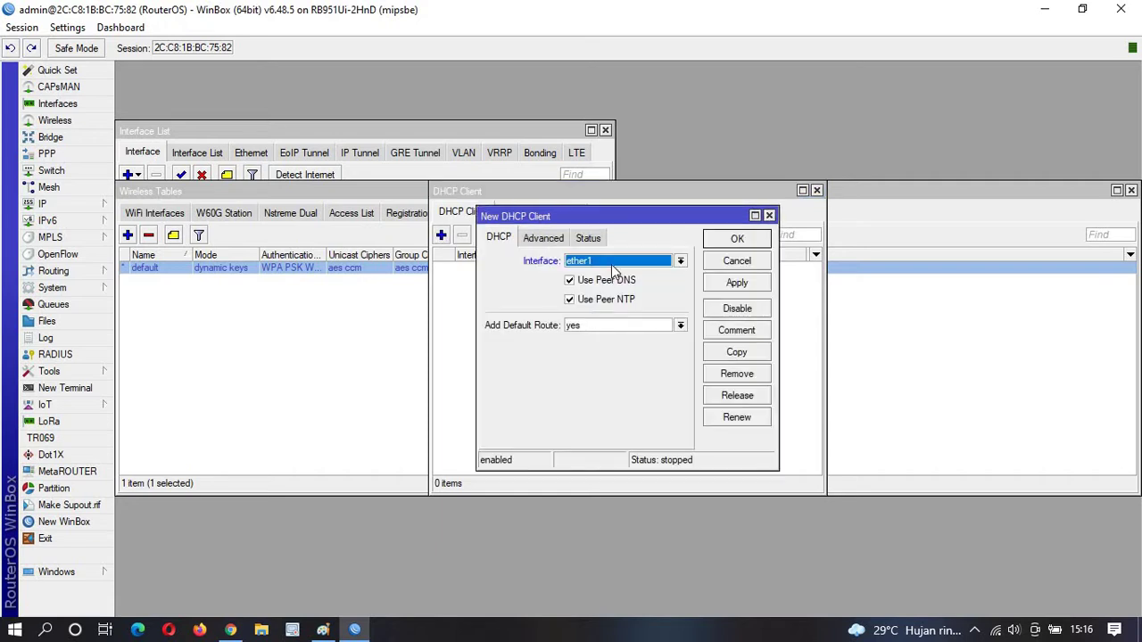
{"action": "left_click", "coordinate": [679, 261]}
{"action": "left_click", "coordinate": [589, 328]}
{"action": "left_click", "coordinate": [735, 239]}
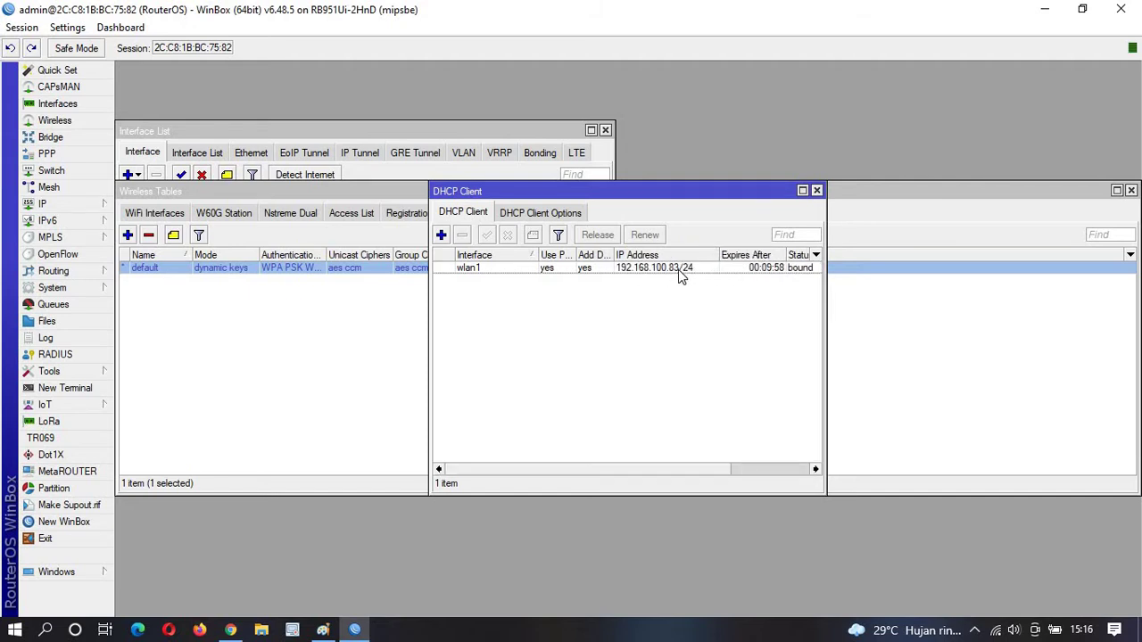
{"action": "left_click", "coordinate": [678, 269]}
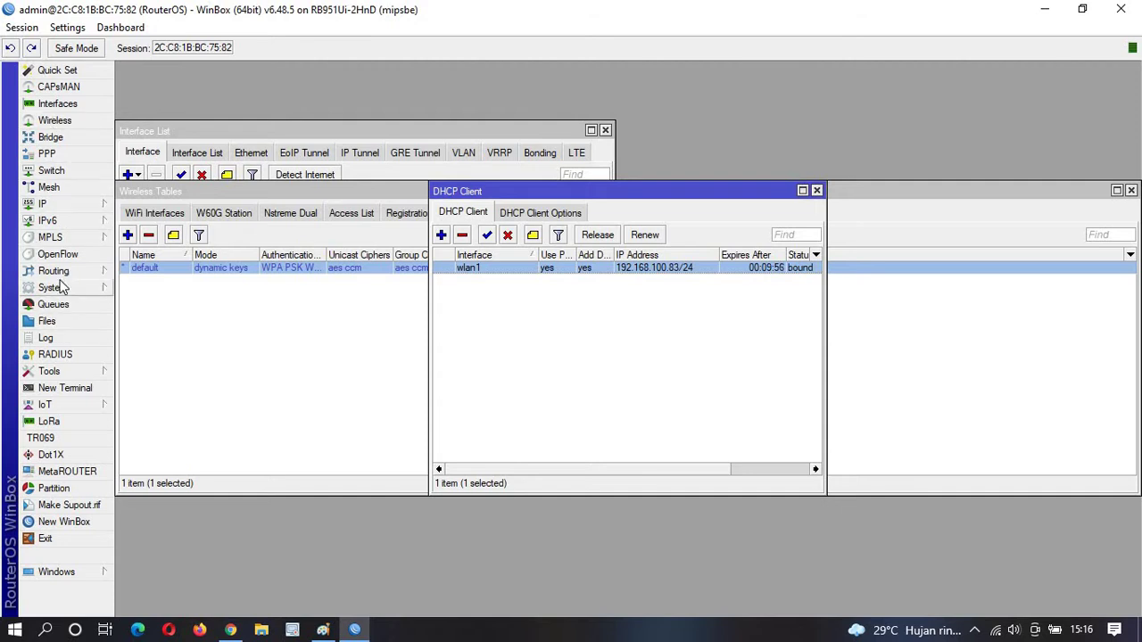
Ping 8.8.8.8 from a new router terminal, get replies, then close the terminal.
{"action": "left_click", "coordinate": [65, 388]}
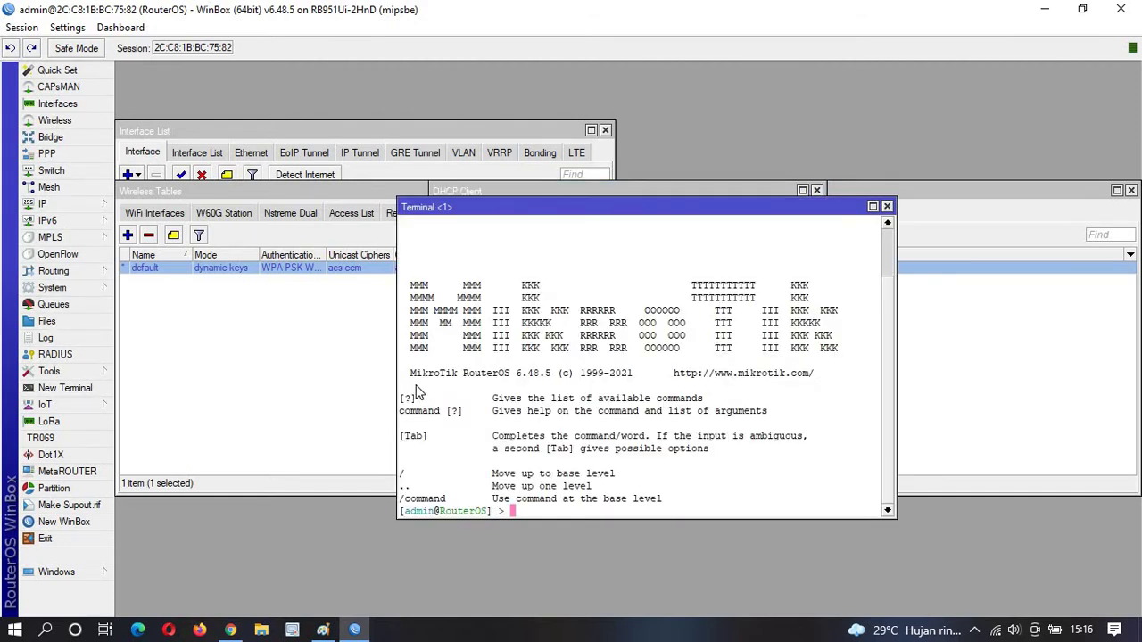
{"action": "type", "text": "ping 8.8.8.8"}
{"action": "key", "text": "Return"}
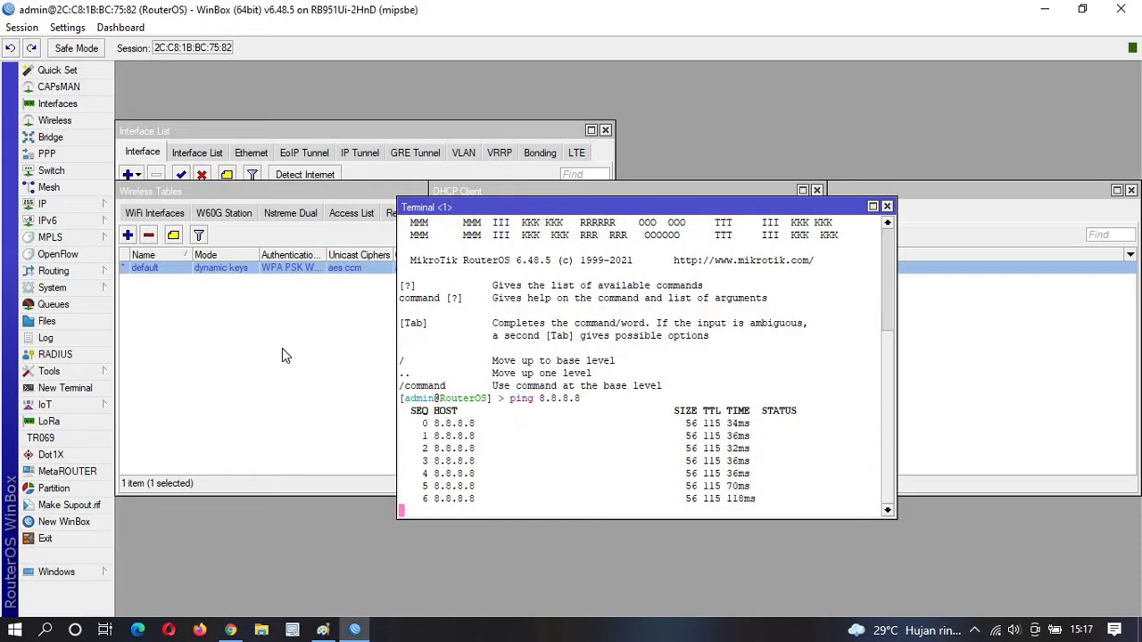
{"action": "left_click", "coordinate": [886, 206]}
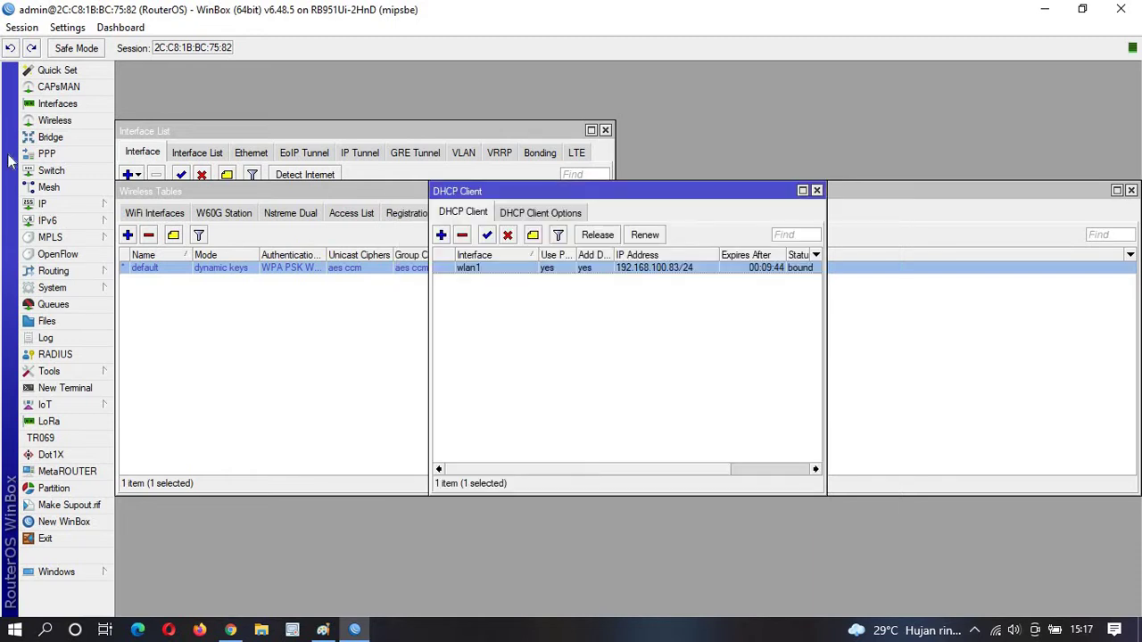
Set the router's system identity to R2.
{"action": "left_click", "coordinate": [53, 209]}
{"action": "left_click", "coordinate": [77, 287]}
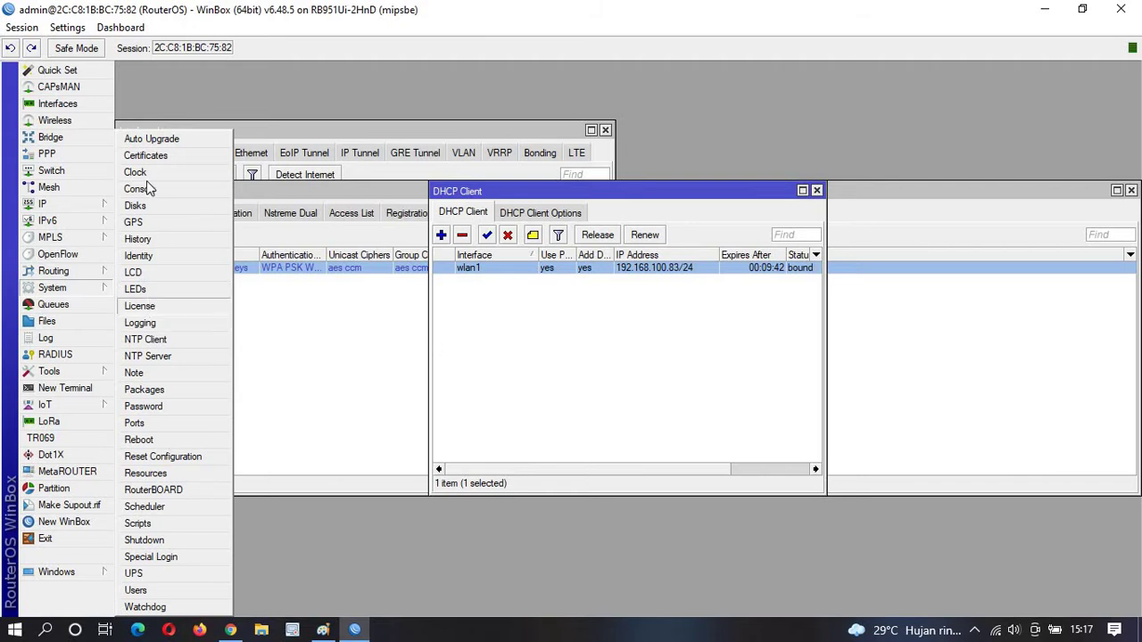
{"action": "left_click", "coordinate": [157, 258]}
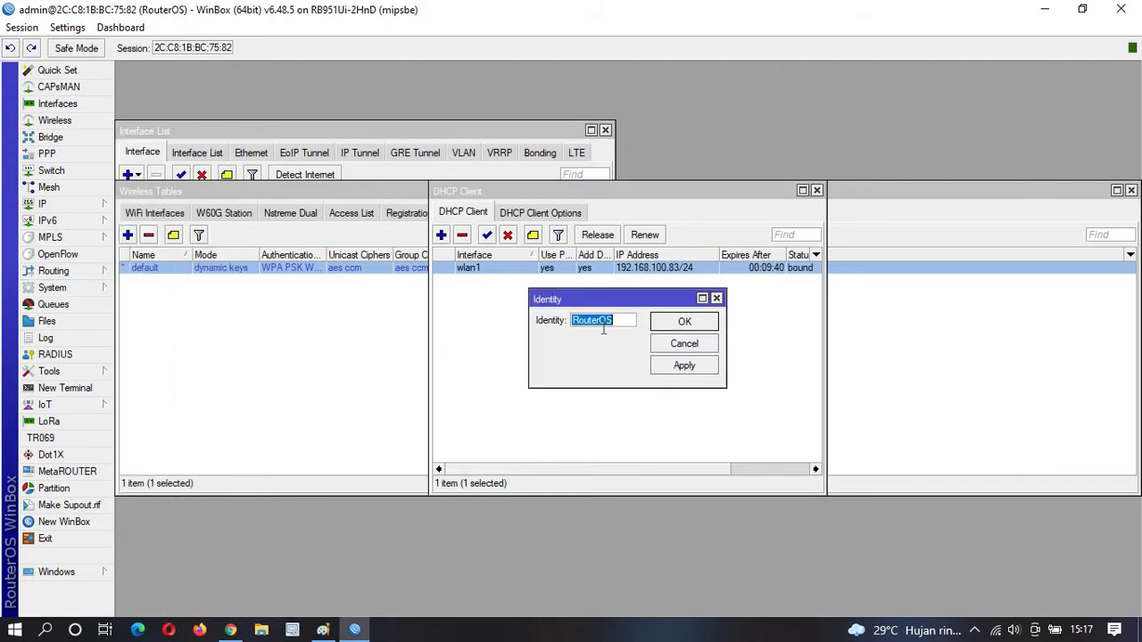
{"action": "type", "text": "R2"}
{"action": "left_click", "coordinate": [684, 322]}
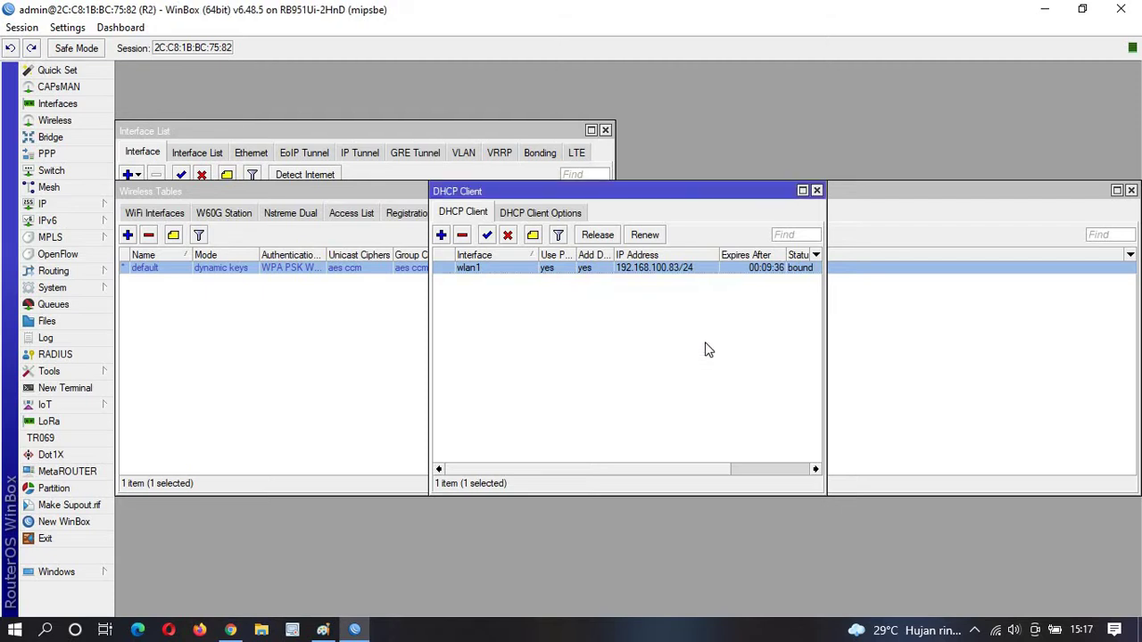
Close the DHCP Client, Wireless Tables and Interface List windows and open Windows search.
{"action": "left_click", "coordinate": [816, 190]}
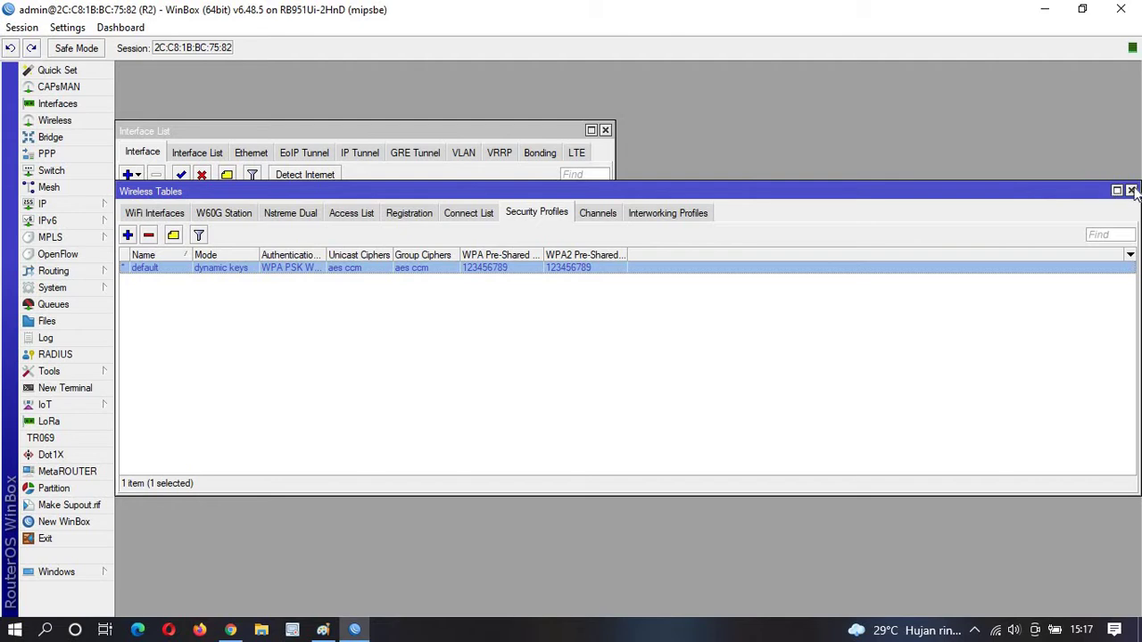
{"action": "left_click", "coordinate": [1130, 191]}
{"action": "left_click", "coordinate": [605, 131]}
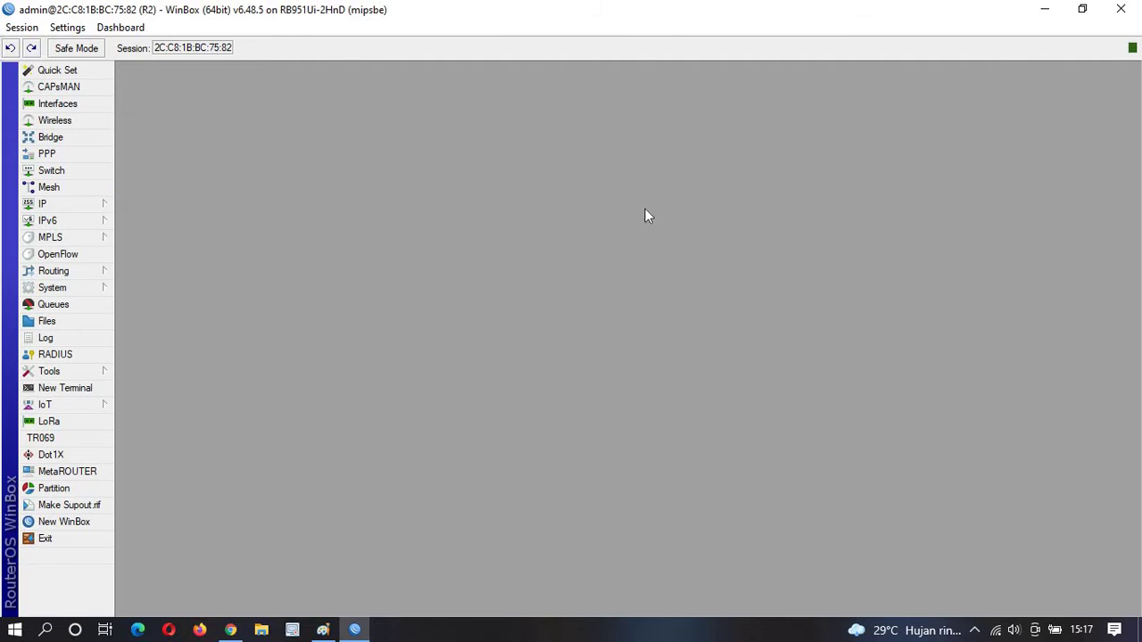
{"action": "left_click", "coordinate": [45, 630]}
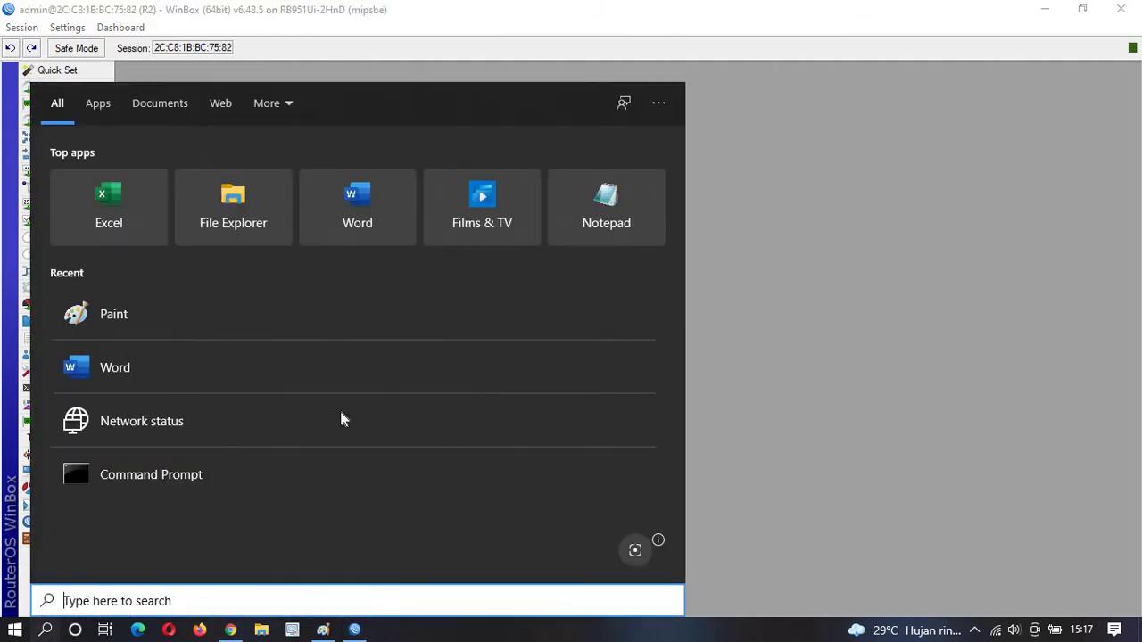
Launch Command Prompt via a cmd search and ping 8.8.8.8, getting 4/4 replies.
{"action": "type", "text": "cmd"}
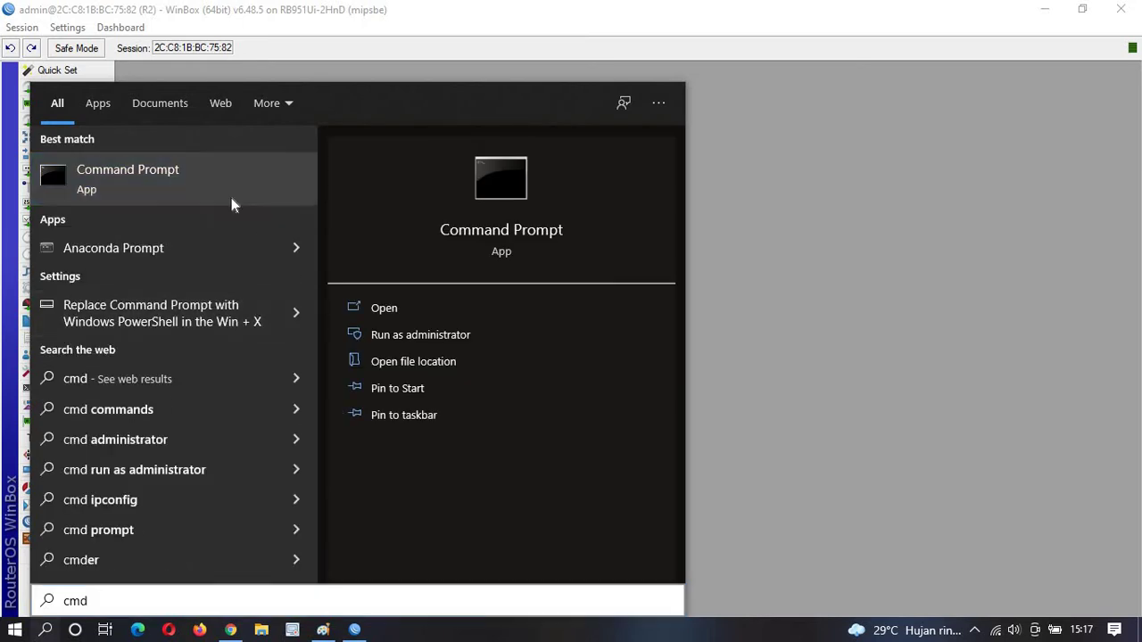
{"action": "left_click", "coordinate": [231, 200]}
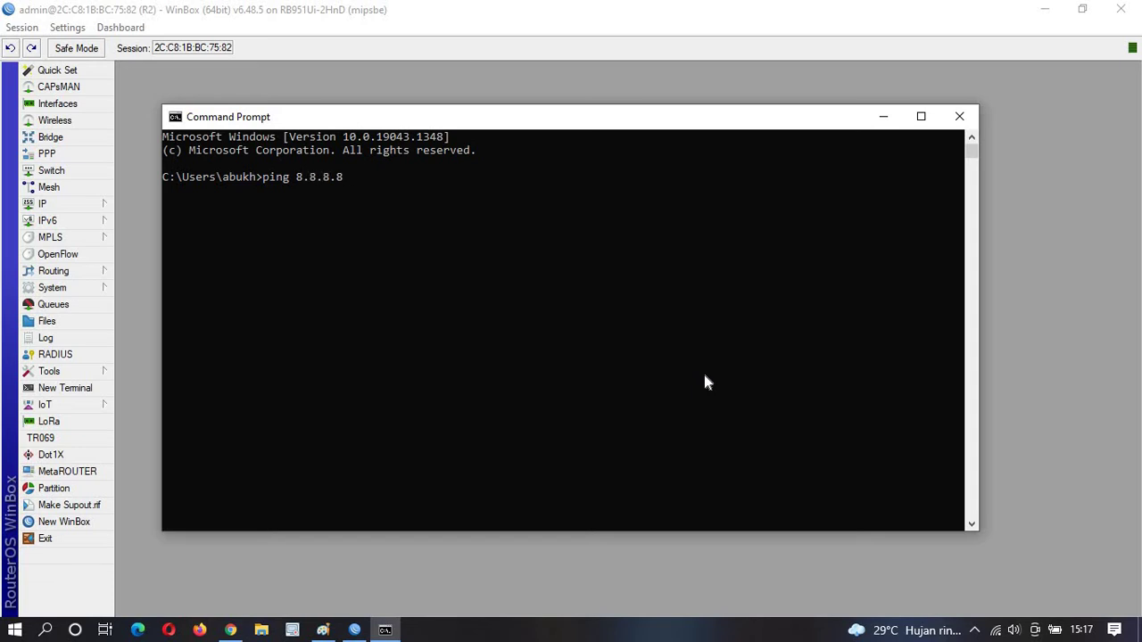
{"action": "key", "text": "Return"}
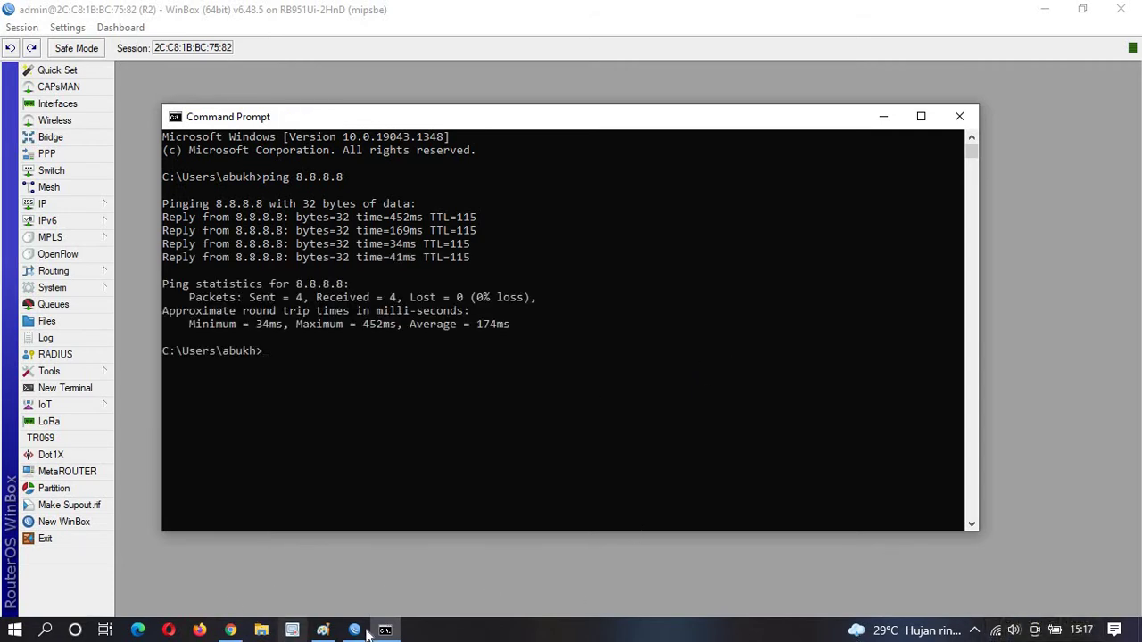
Open the adapter options in Windows Network & Internet settings.
{"action": "left_click", "coordinate": [997, 628]}
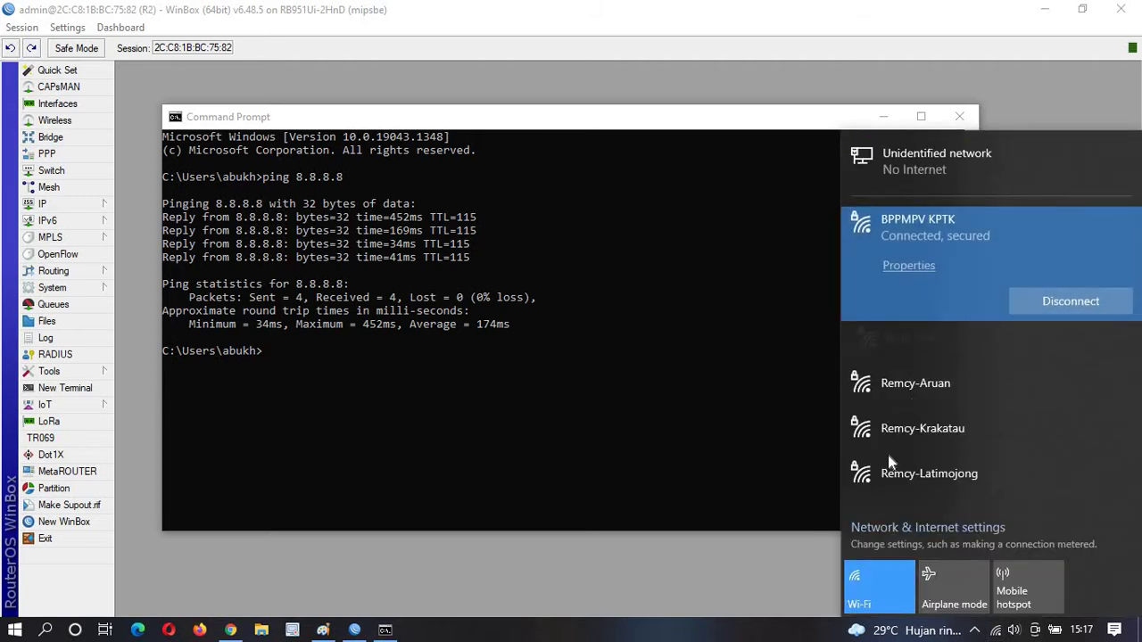
{"action": "right_click", "coordinate": [995, 630]}
{"action": "left_click", "coordinate": [985, 609]}
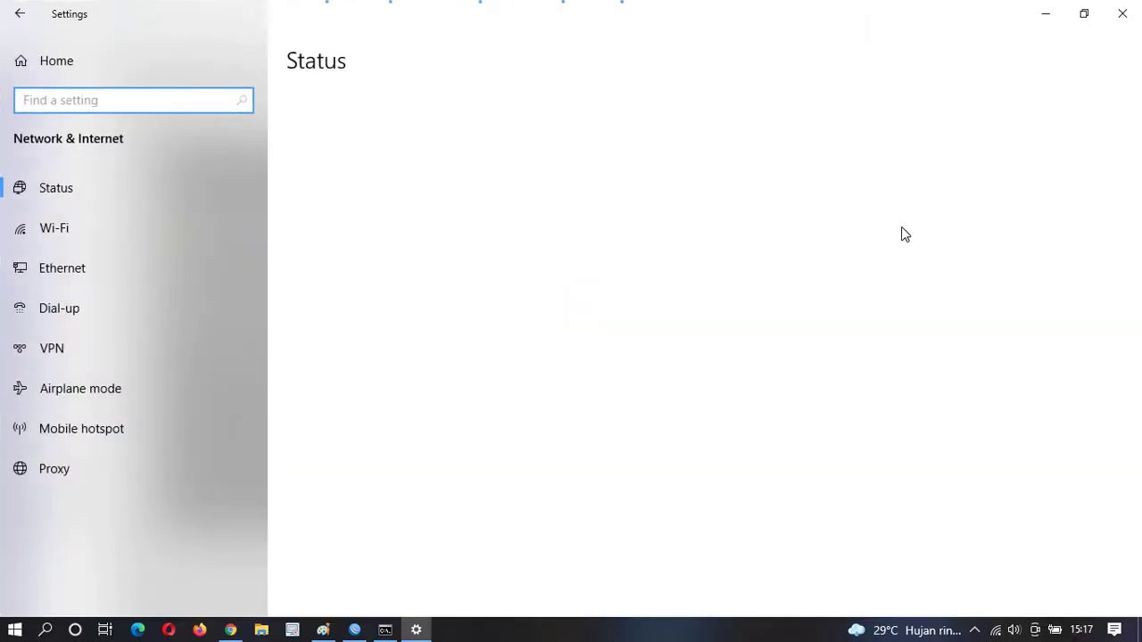
{"action": "scroll", "coordinate": [433, 441], "scroll_direction": "down", "scroll_amount": 3}
{"action": "left_click", "coordinate": [396, 320]}
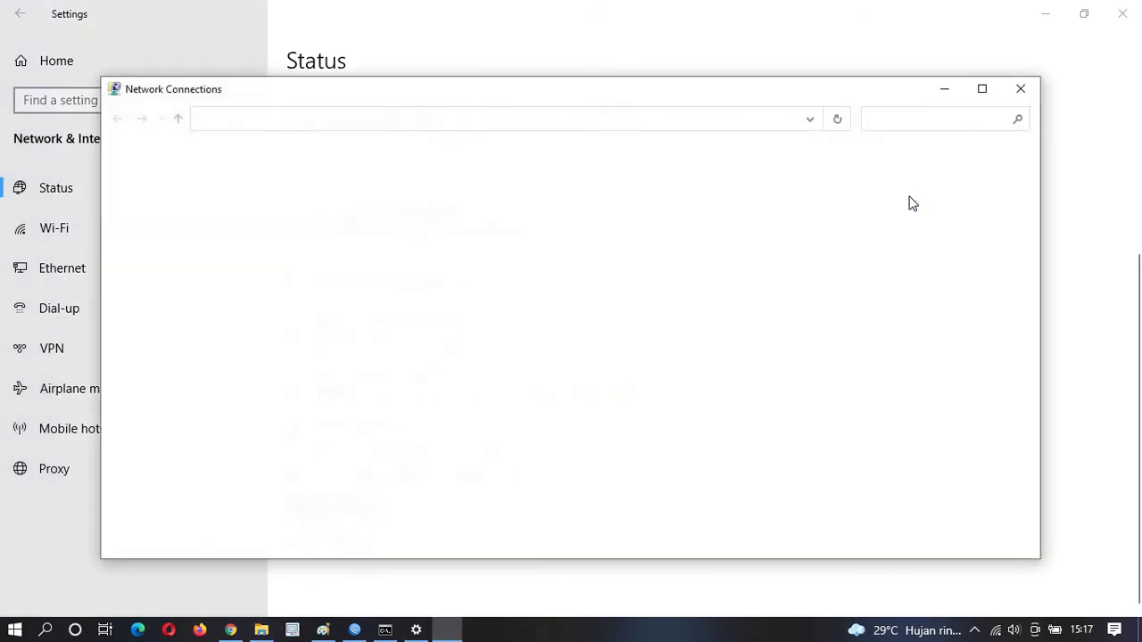
Disable the Wi-Fi adapter, close Settings, and return to WinBox.
{"action": "left_click", "coordinate": [618, 211]}
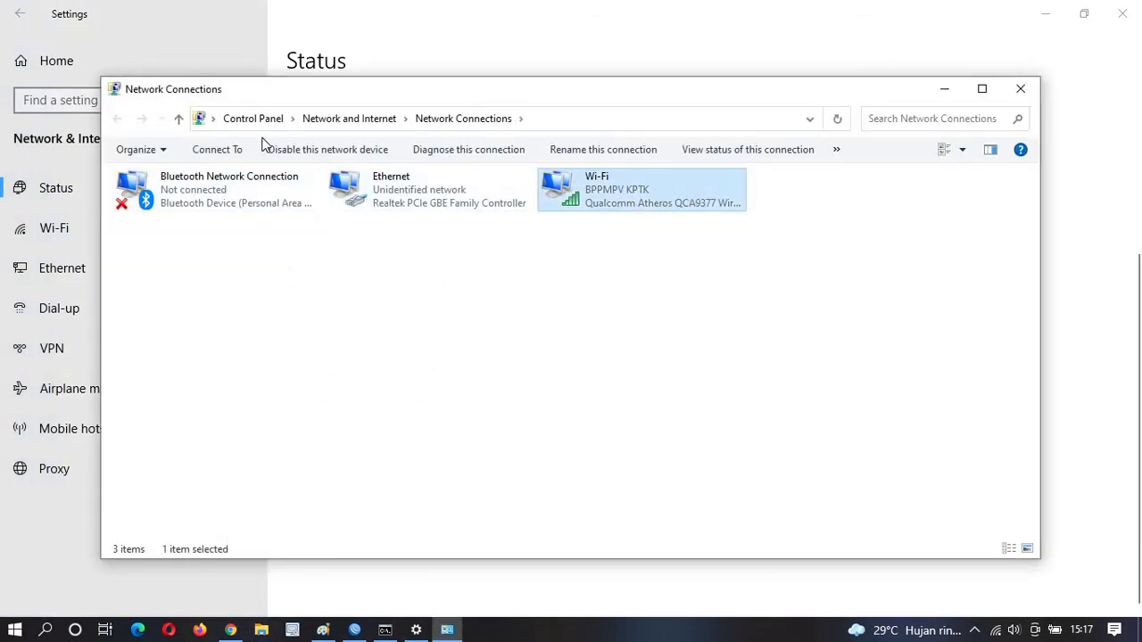
{"action": "left_click", "coordinate": [284, 152]}
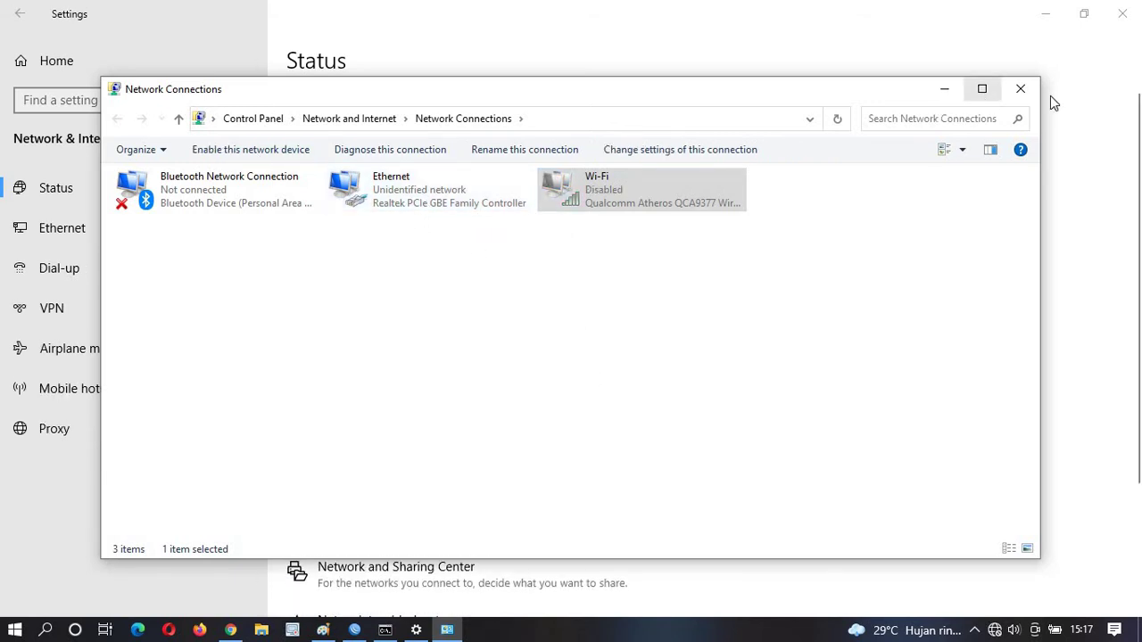
{"action": "left_click", "coordinate": [1126, 14]}
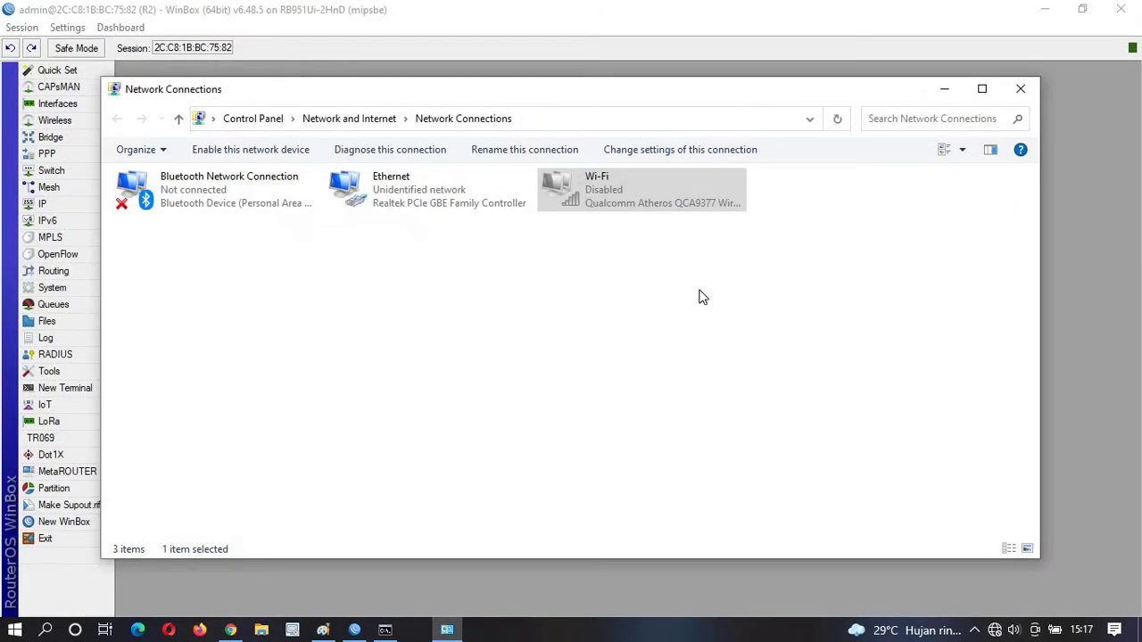
{"action": "left_click", "coordinate": [126, 367]}
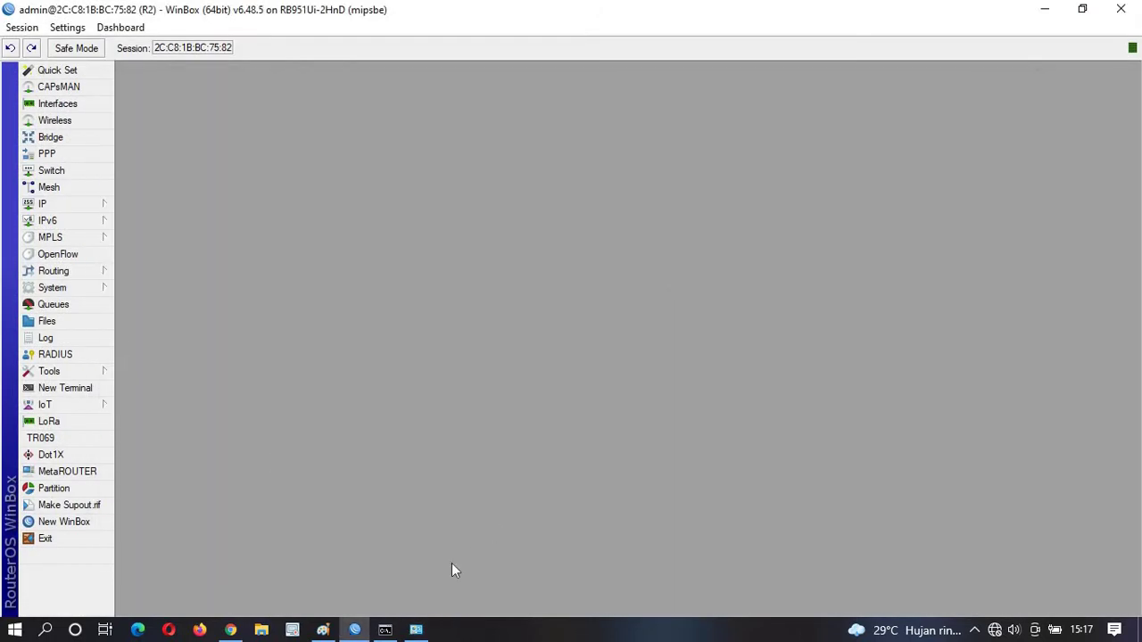
Switch to Paint, then re-run ping 8.8.8.8 in Command Prompt with Wi-Fi disabled.
{"action": "left_click", "coordinate": [323, 629]}
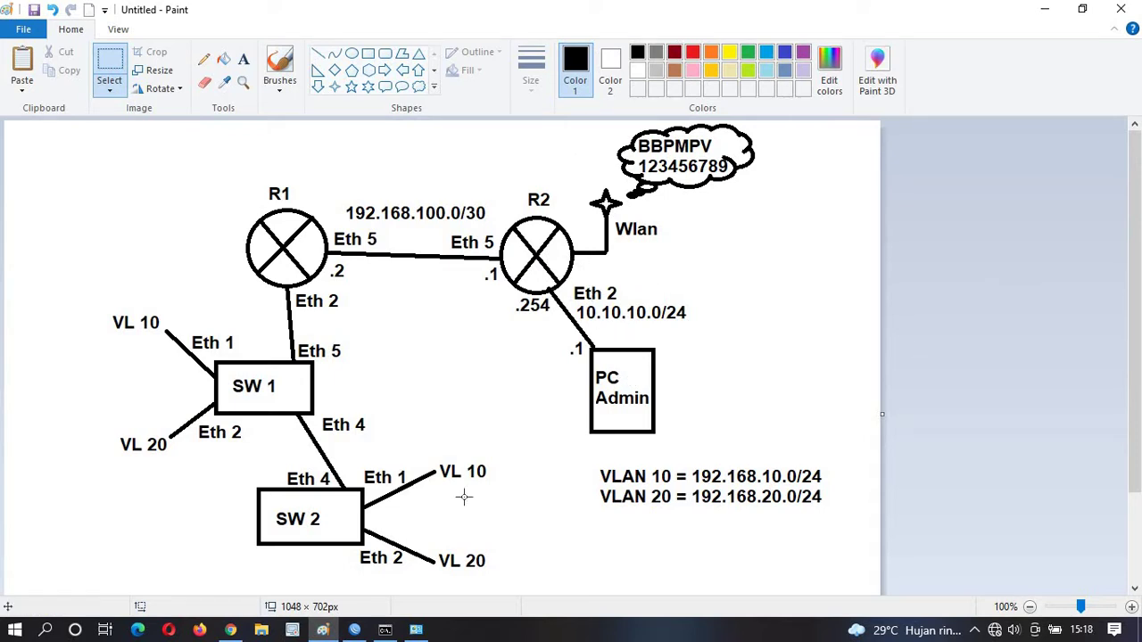
{"action": "key", "text": "alt+Tab"}
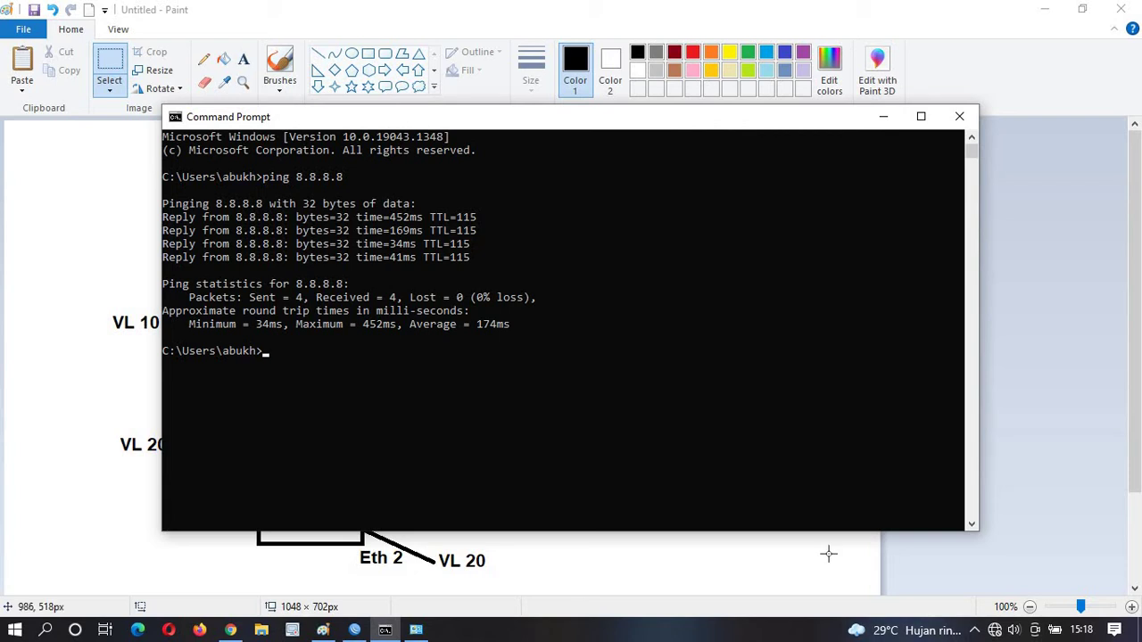
{"action": "key", "text": "Up"}
{"action": "key", "text": "Return"}
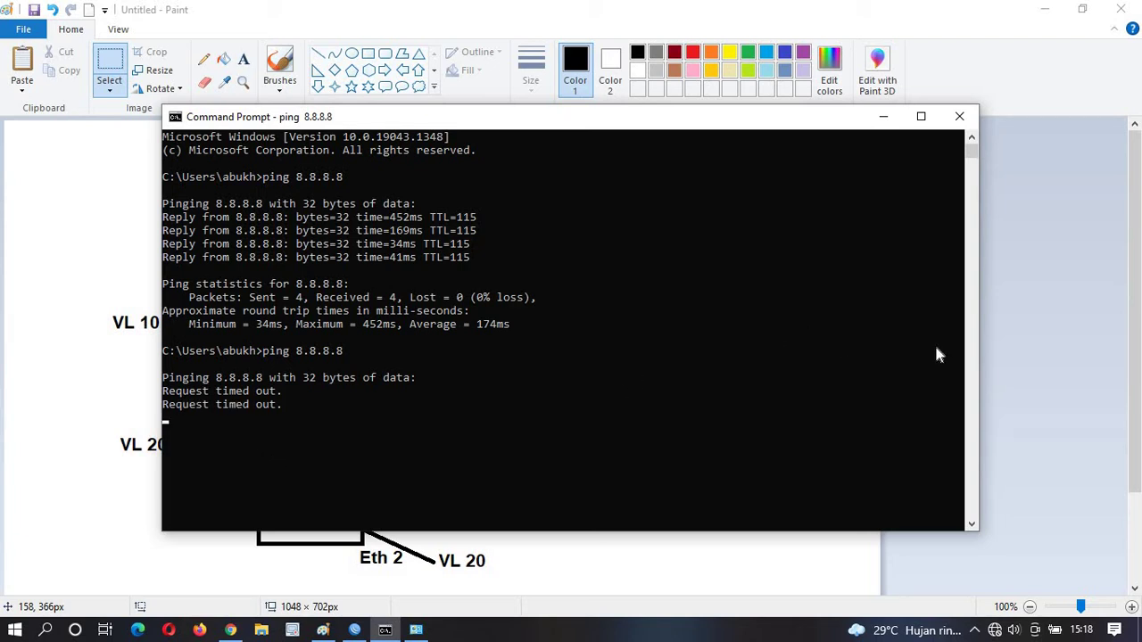
Review the Paint diagram again, then switch to the R2 WinBox session.
{"action": "left_click", "coordinate": [1029, 259]}
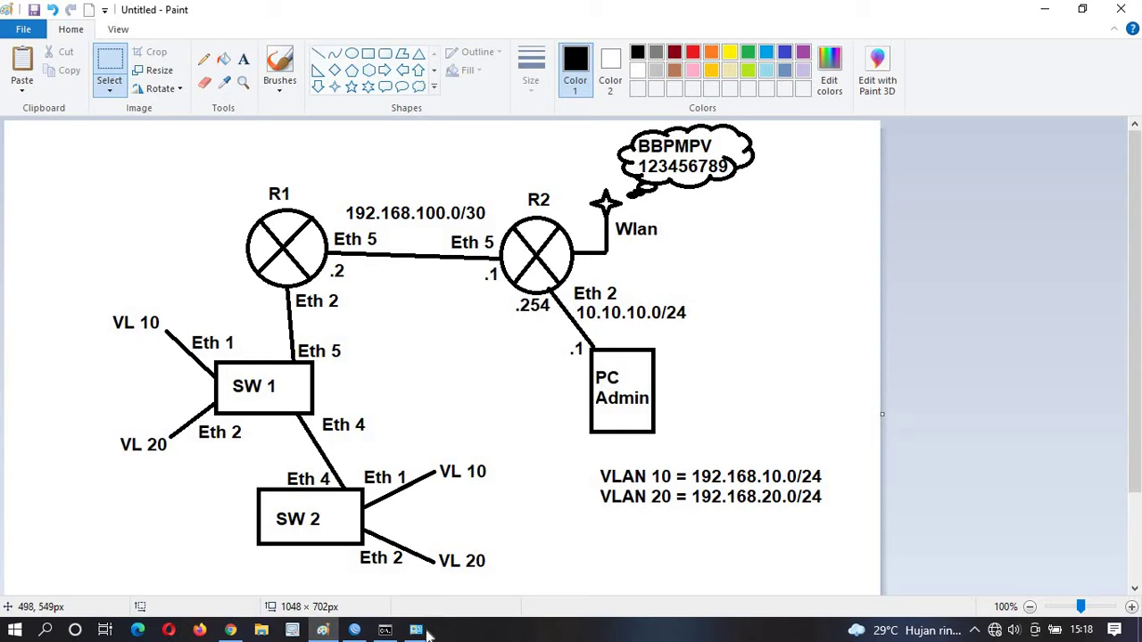
{"action": "left_click", "coordinate": [424, 629]}
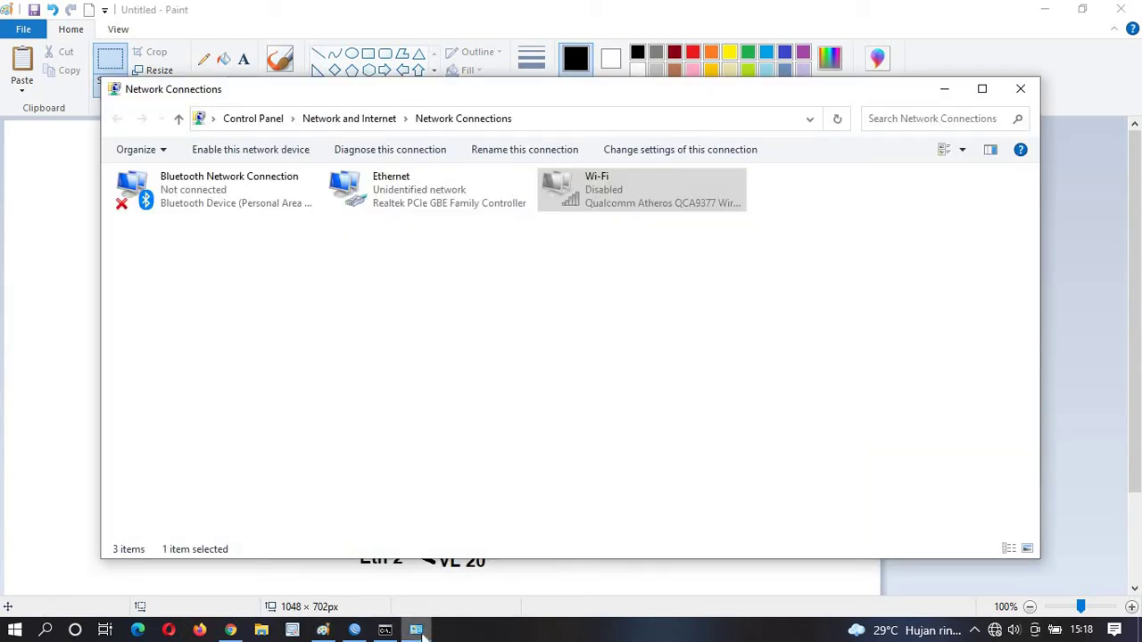
{"action": "left_click", "coordinate": [423, 631]}
On R2, add IP address 10.10.10.254/24 to interface ether2 and apply it.
{"action": "left_click", "coordinate": [354, 630]}
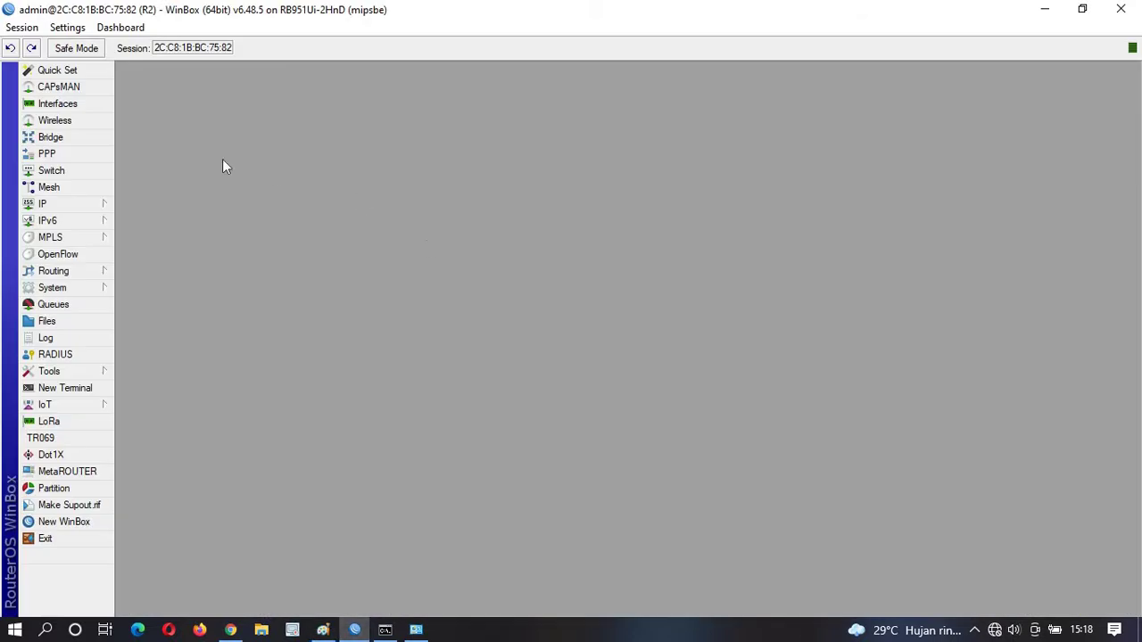
{"action": "left_click", "coordinate": [58, 207]}
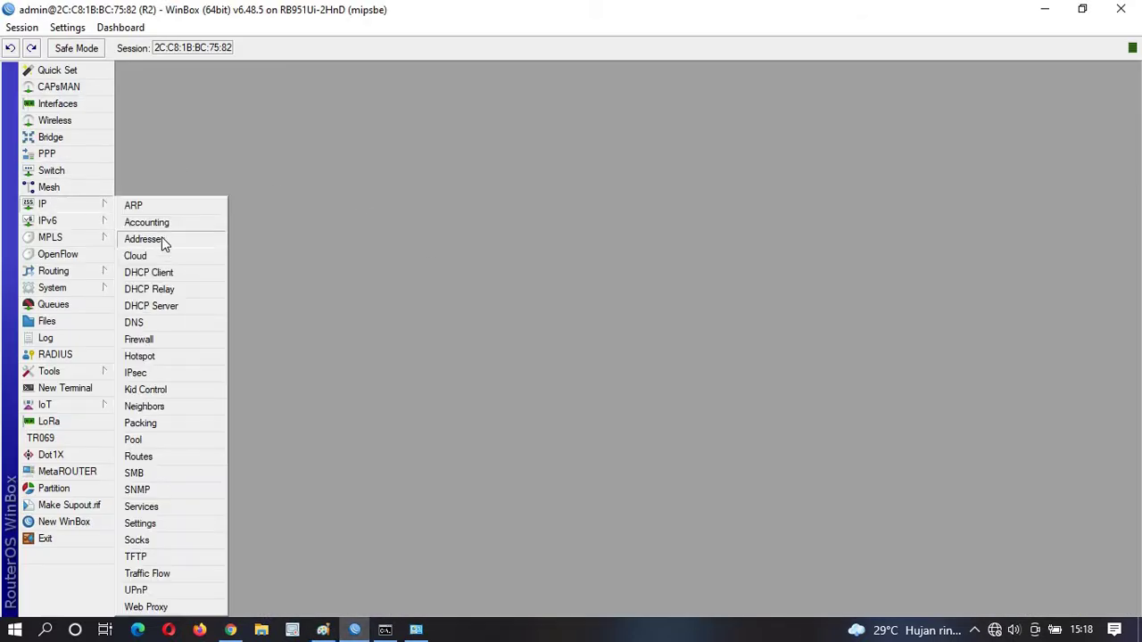
{"action": "left_click", "coordinate": [164, 242]}
{"action": "left_click", "coordinate": [126, 95]}
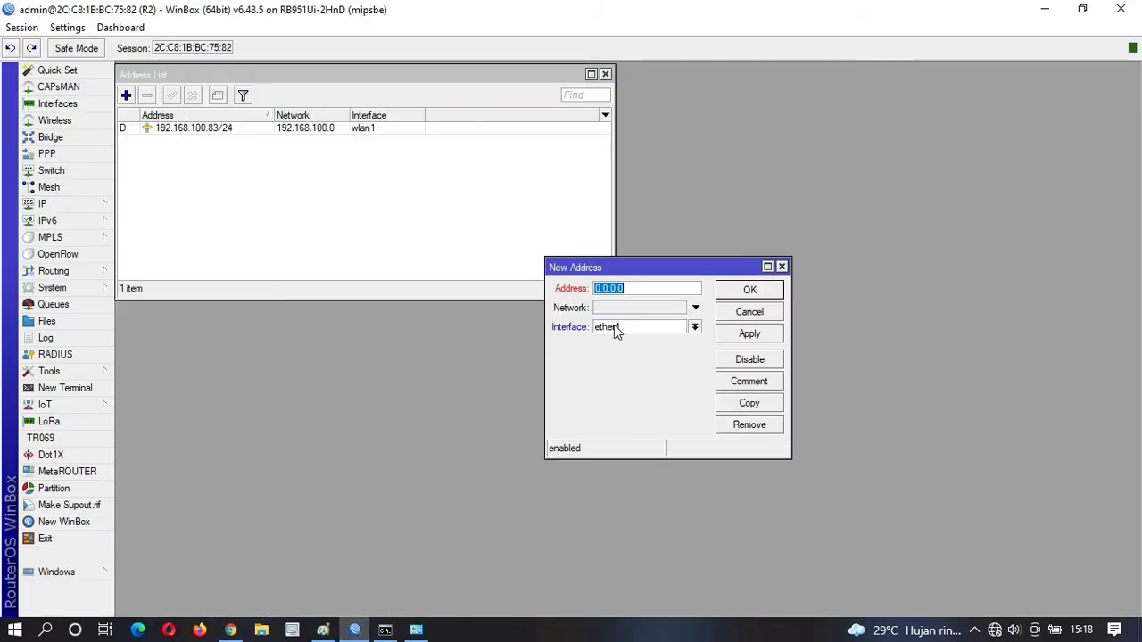
{"action": "left_click", "coordinate": [614, 327]}
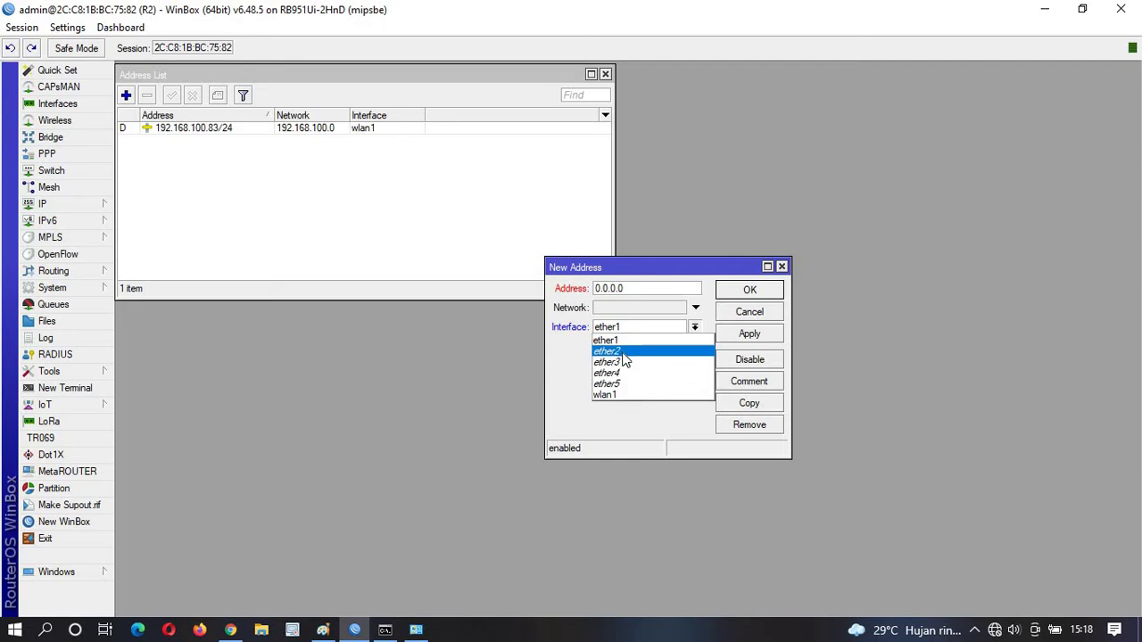
{"action": "left_click", "coordinate": [623, 352]}
{"action": "left_click_drag", "start_coordinate": [635, 288], "coordinate": [588, 293]}
{"action": "type", "text": "10.1"}
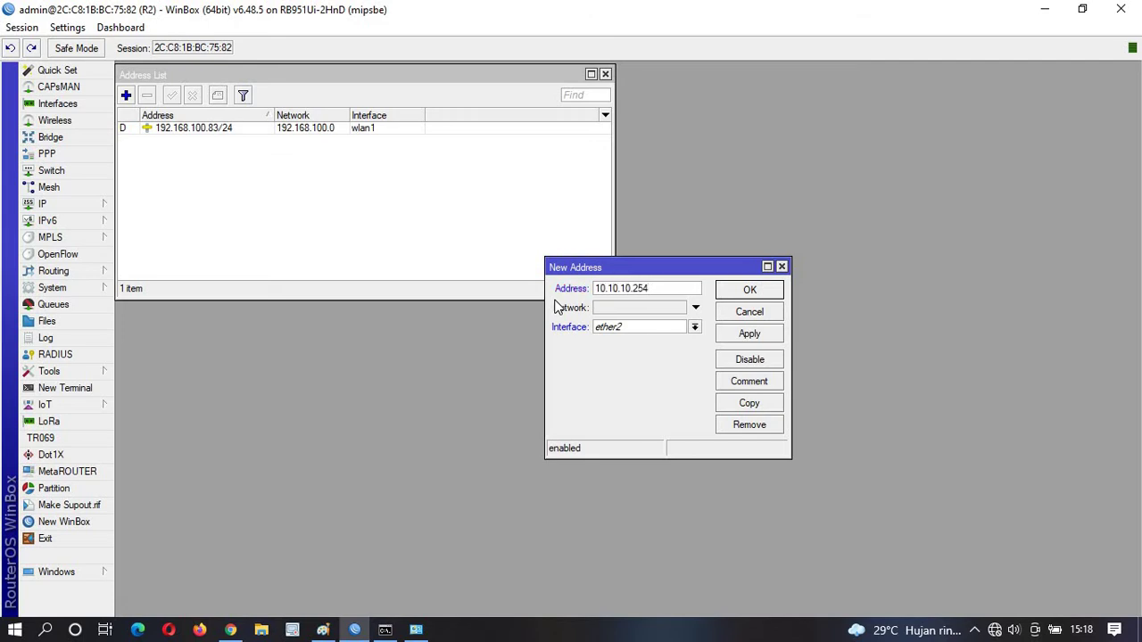
{"action": "type", "text": "0.10.254/24"}
{"action": "left_click", "coordinate": [724, 333]}
{"action": "left_click", "coordinate": [748, 290]}
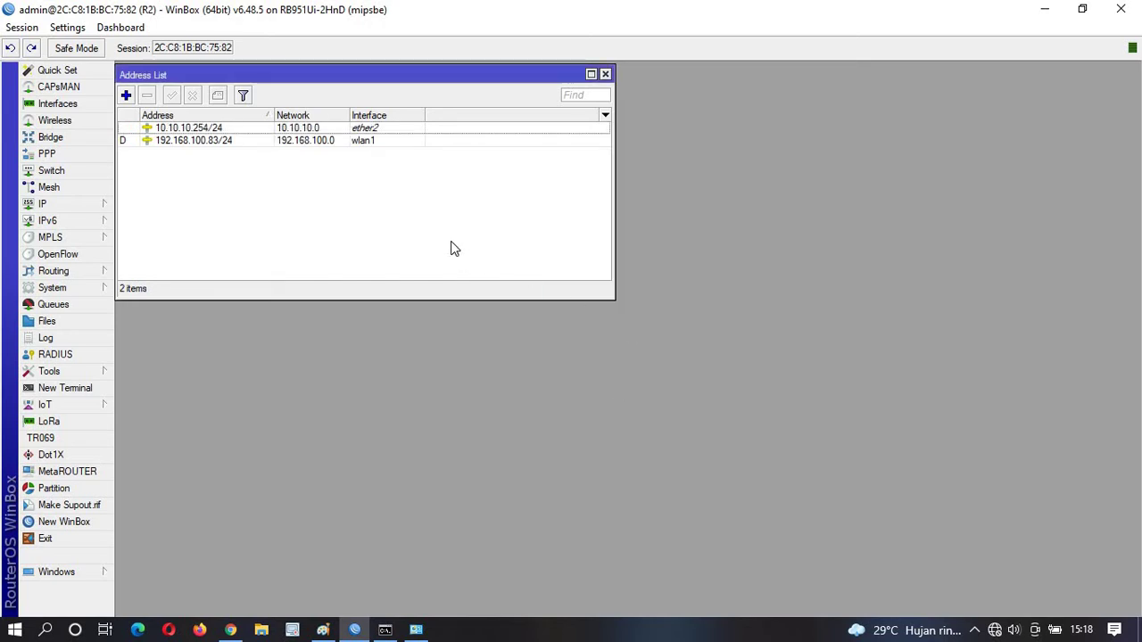
{"action": "left_click", "coordinate": [283, 130]}
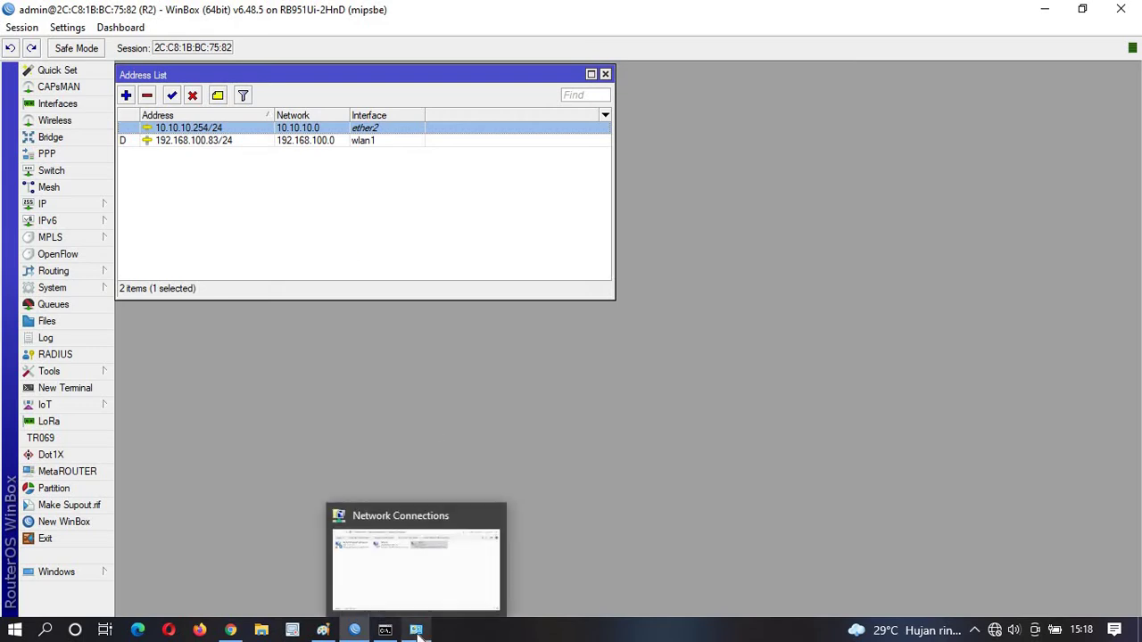
Bring the Paint network diagram back to the front.
{"action": "left_click", "coordinate": [417, 631]}
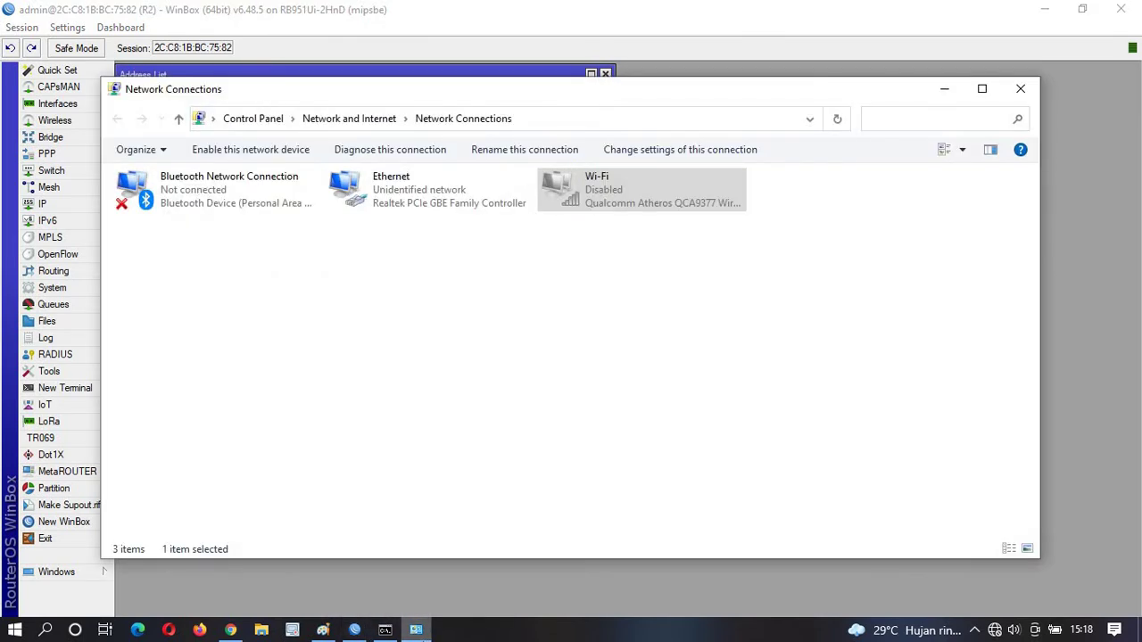
{"action": "left_click", "coordinate": [417, 630]}
{"action": "left_click", "coordinate": [323, 630]}
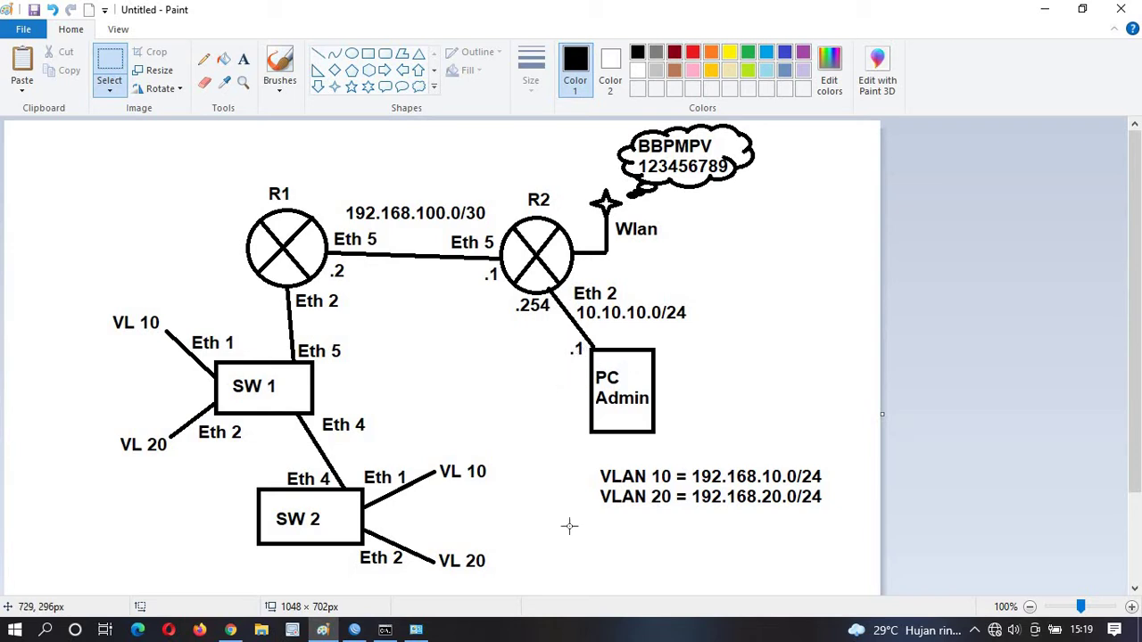
In R2's IP > DNS, enter server 8.8.8.8, allow remote requests and apply.
{"action": "left_click", "coordinate": [354, 629]}
{"action": "left_click", "coordinate": [255, 218]}
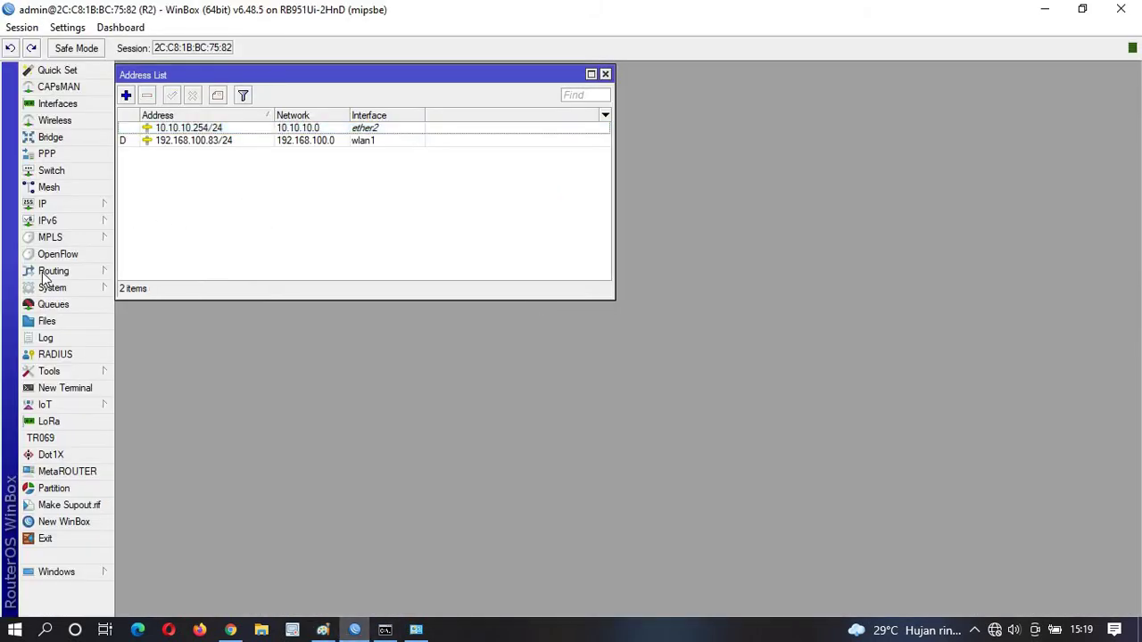
{"action": "left_click", "coordinate": [78, 204]}
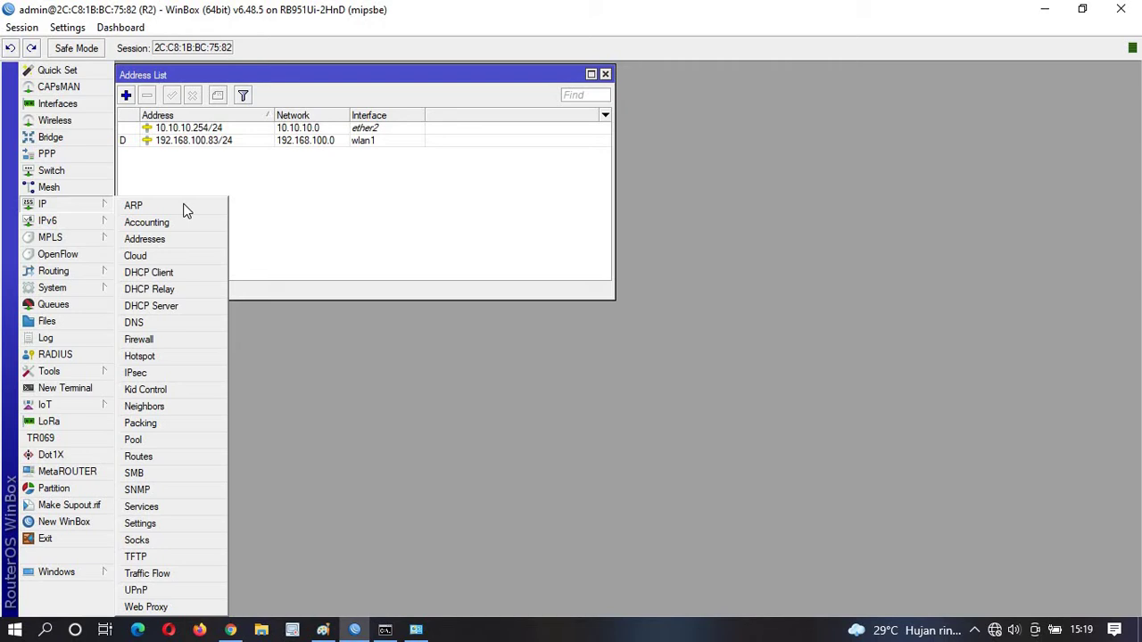
{"action": "left_click", "coordinate": [148, 326]}
{"action": "left_click", "coordinate": [686, 214]}
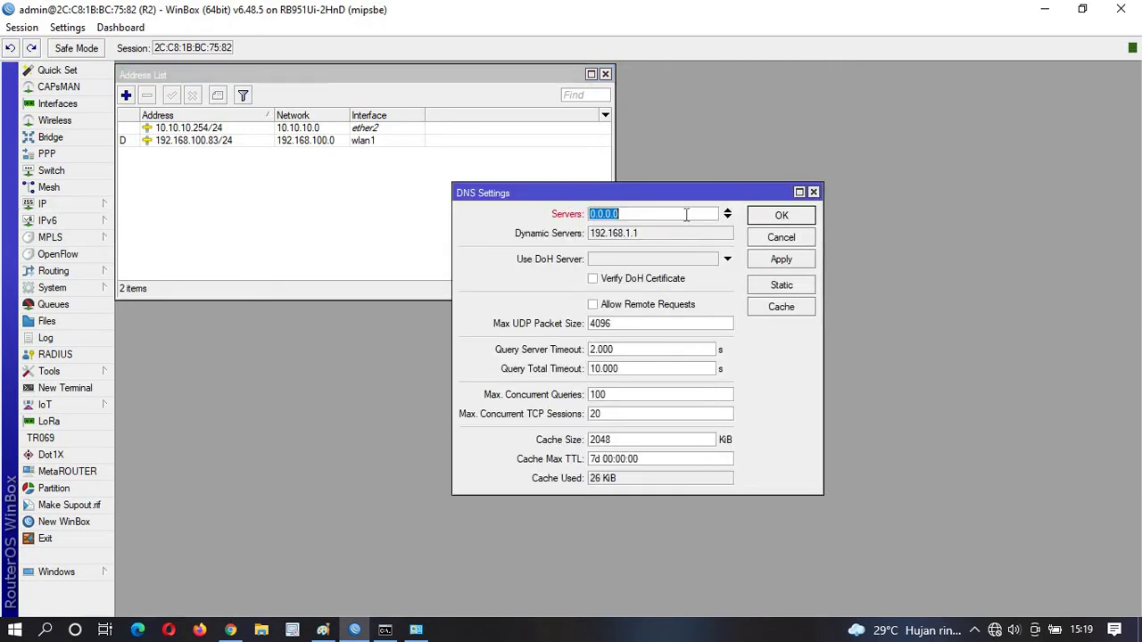
{"action": "type", "text": "8.8.8.8"}
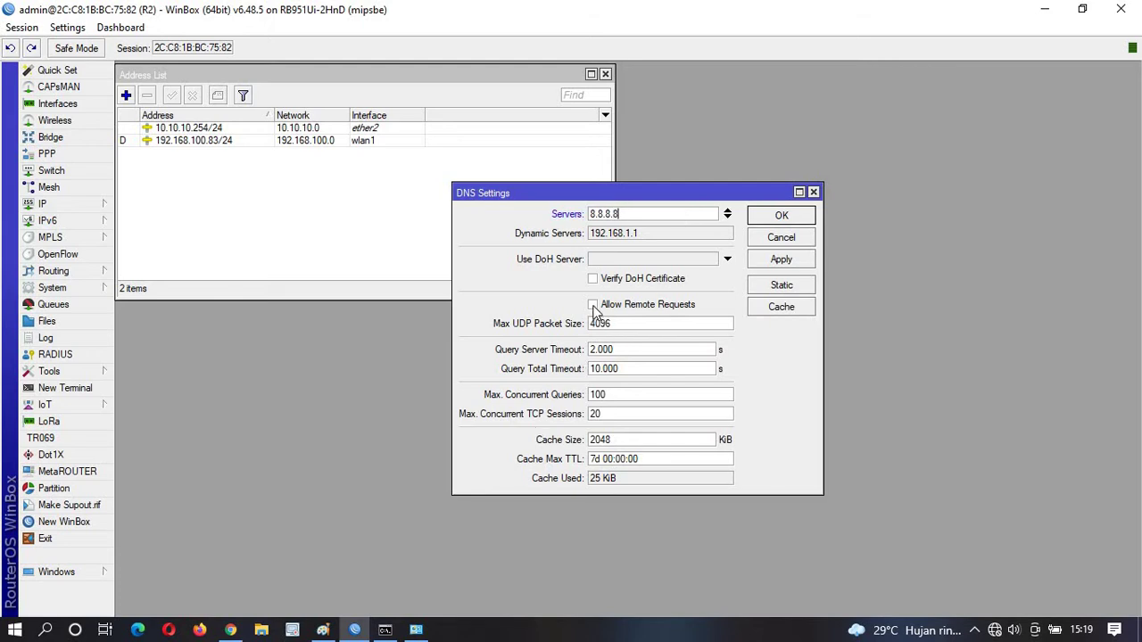
{"action": "left_click", "coordinate": [593, 306]}
{"action": "left_click", "coordinate": [781, 261]}
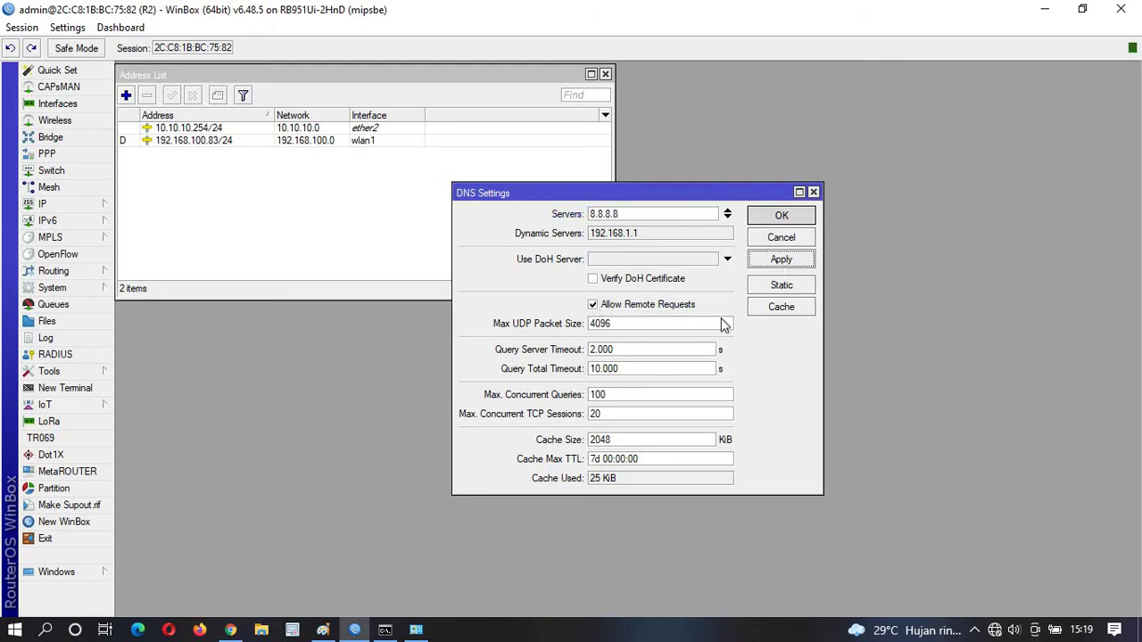
{"action": "key", "text": "Return"}
Open the Ethernet adapter's Internet Protocol Version 4 properties from its status window.
{"action": "left_click", "coordinate": [416, 630]}
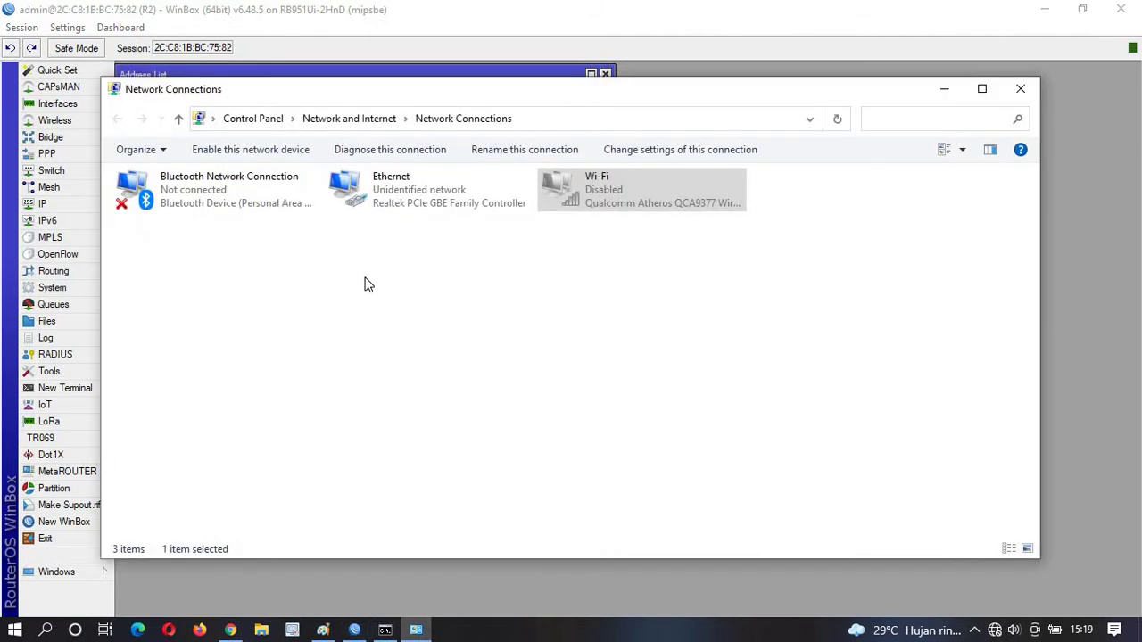
{"action": "left_click", "coordinate": [411, 203]}
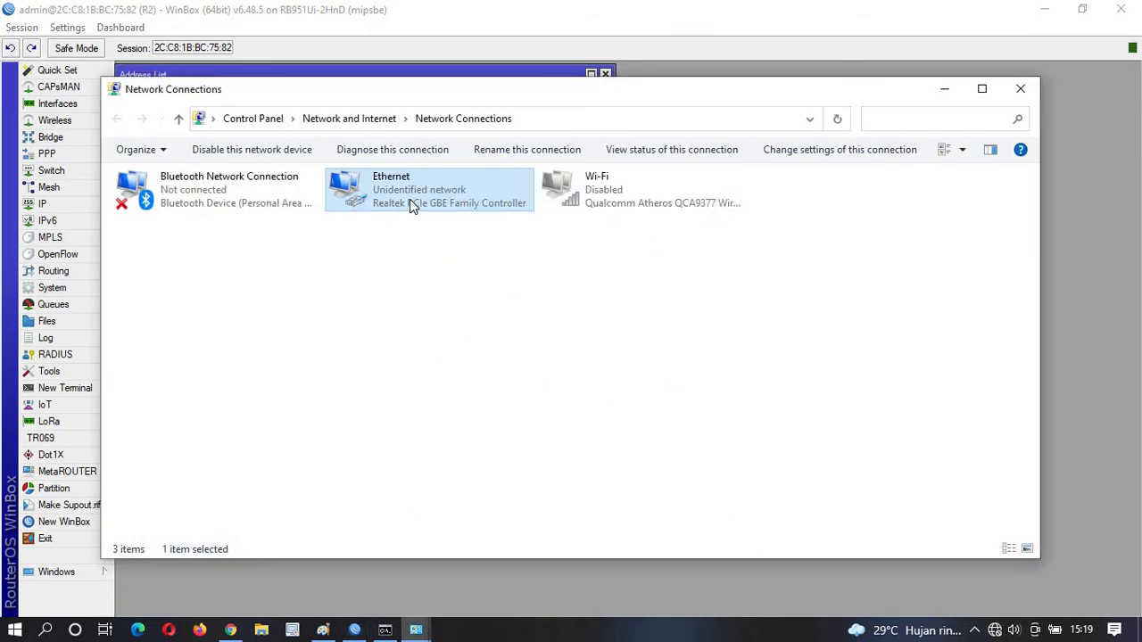
{"action": "left_click", "coordinate": [423, 630]}
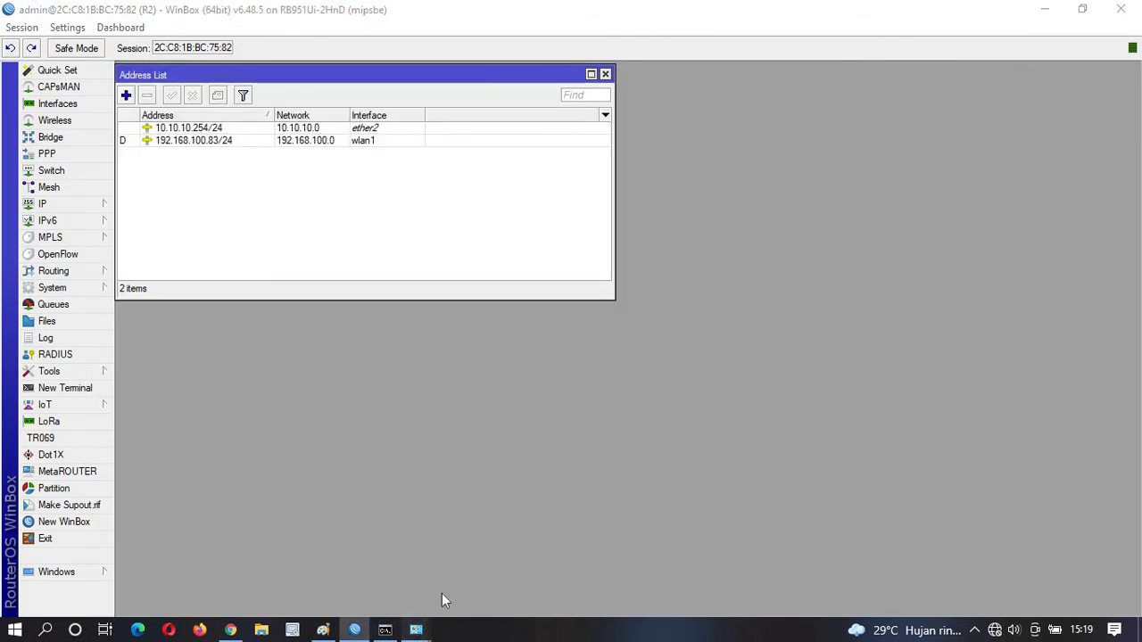
{"action": "mouse_move", "coordinate": [416, 630]}
{"action": "left_click", "coordinate": [504, 575]}
{"action": "left_click", "coordinate": [492, 450]}
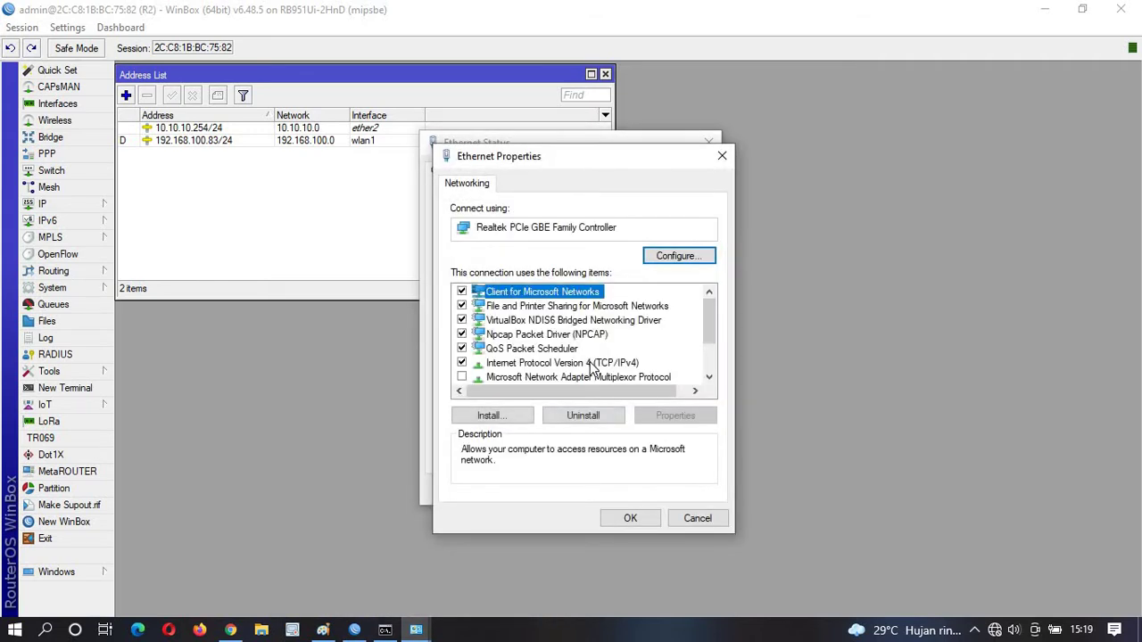
{"action": "double_click", "coordinate": [646, 375]}
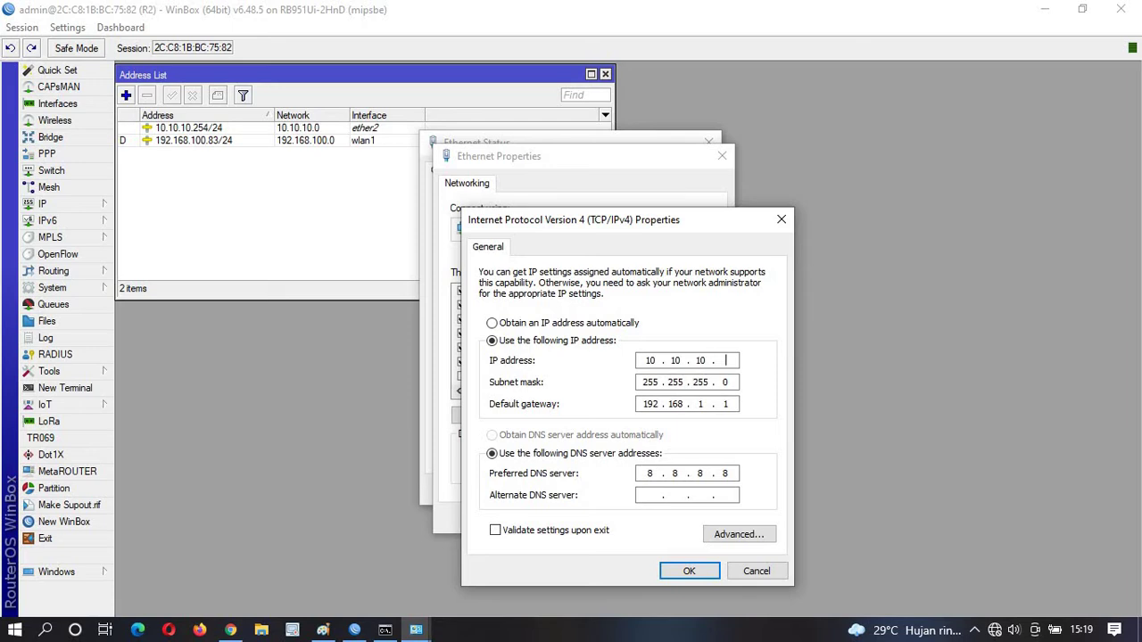
Enter default gateway 10.10.10.254, save, and close the adapter dialogs.
{"action": "key", "text": "Tab"}
{"action": "key", "text": "Tab"}
{"action": "type", "text": "10 . 10 . 10 . 254"}
{"action": "left_click", "coordinate": [689, 571]}
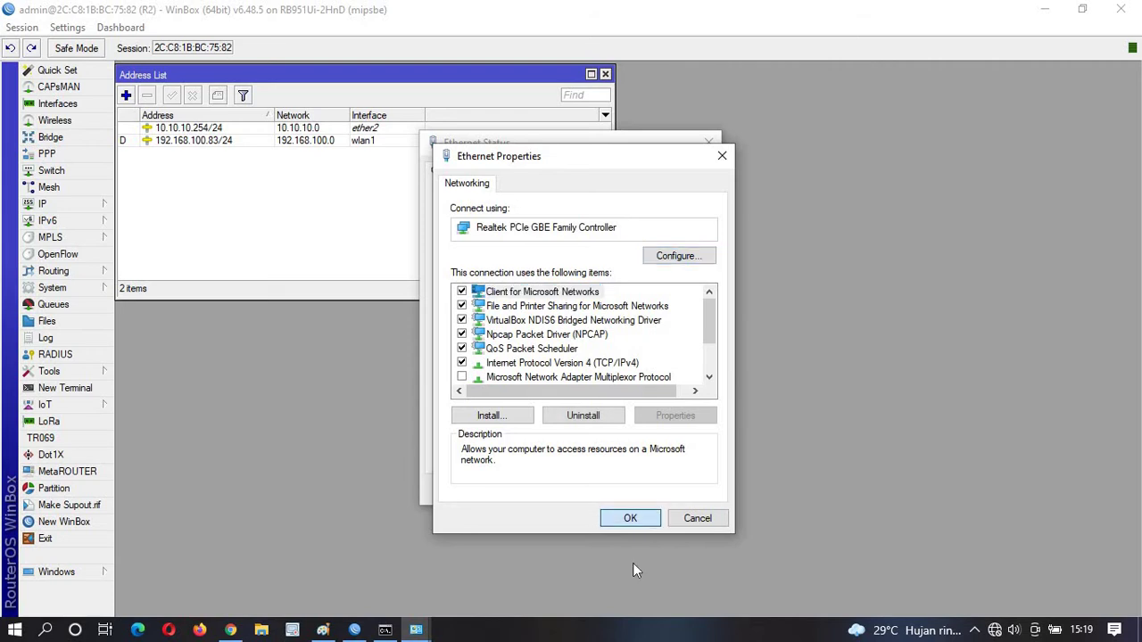
{"action": "left_click", "coordinate": [630, 520]}
{"action": "left_click", "coordinate": [684, 490]}
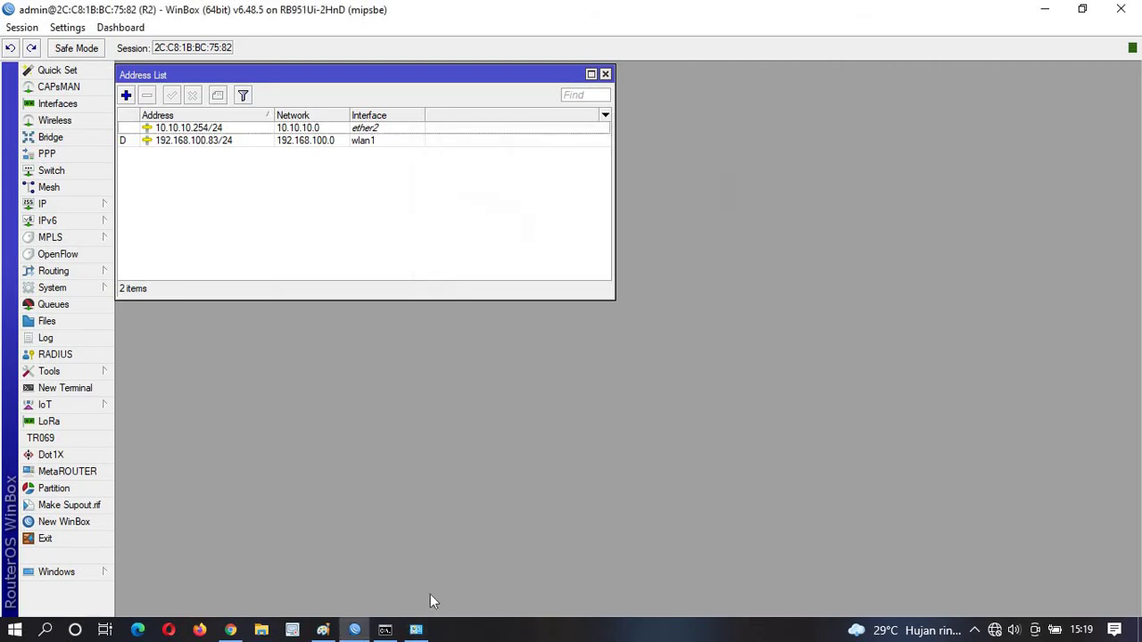
Rerun ping 8.8.8.8 in Command Prompt.
{"action": "left_click", "coordinate": [385, 631]}
{"action": "key", "text": "Up"}
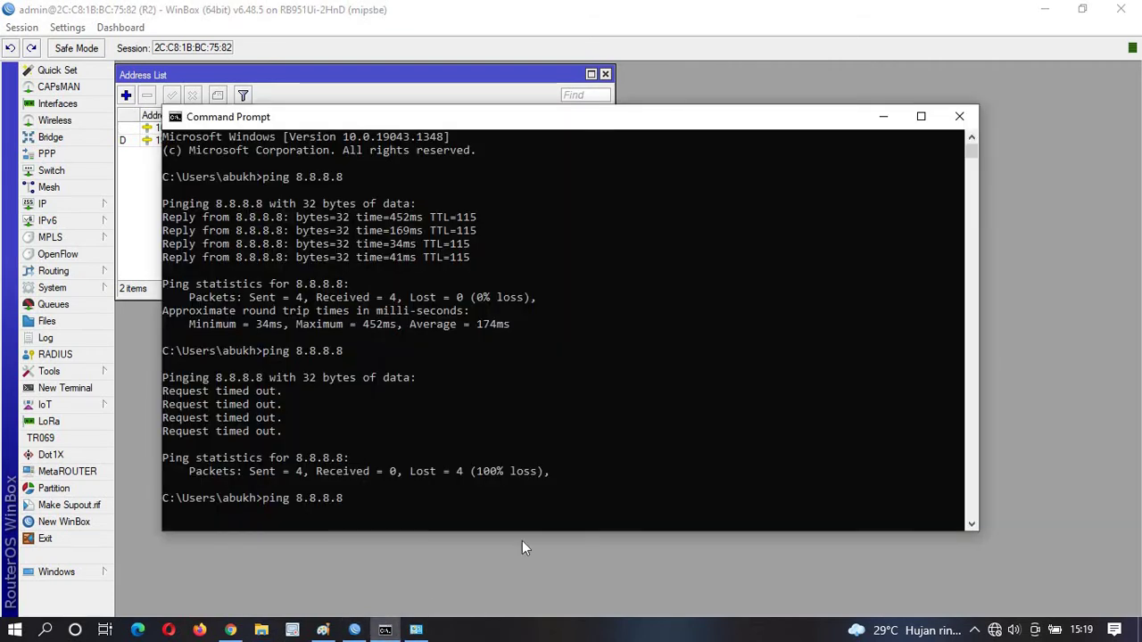
{"action": "key", "text": "Return"}
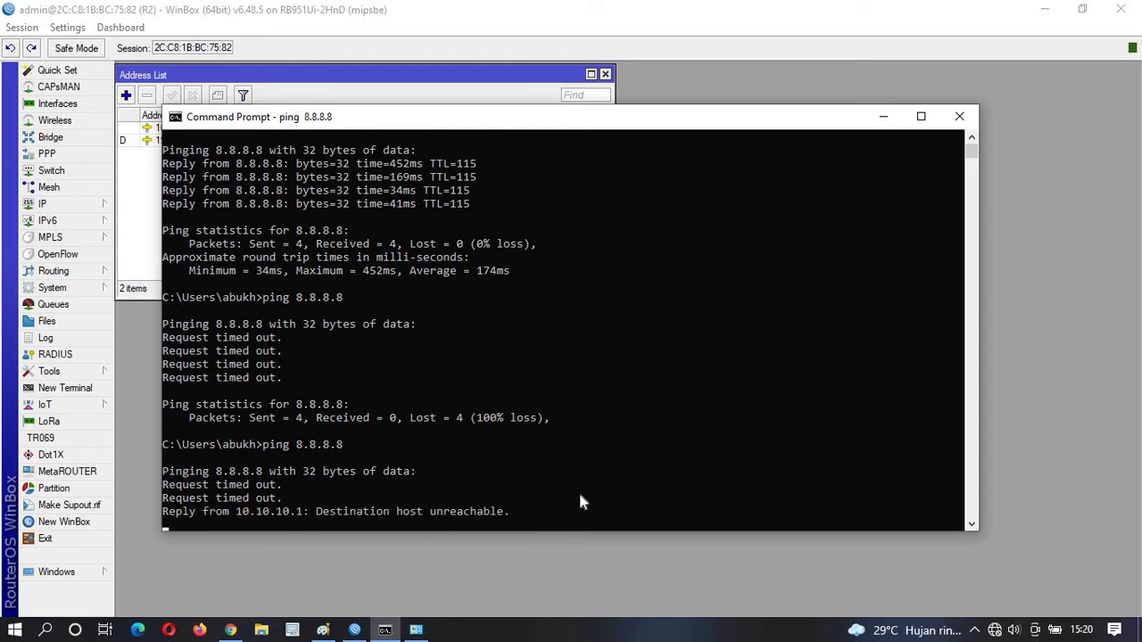
On R2, create a Firewall NAT rule with out-interface wlan1 and action masquerade.
{"action": "left_click", "coordinate": [415, 562]}
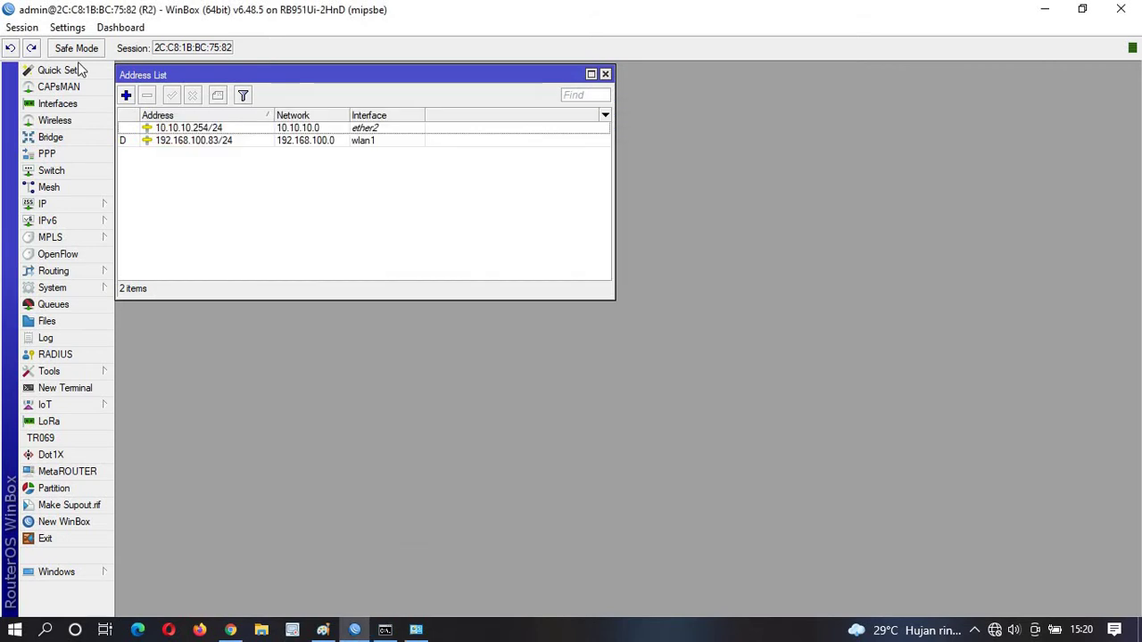
{"action": "left_click", "coordinate": [42, 205]}
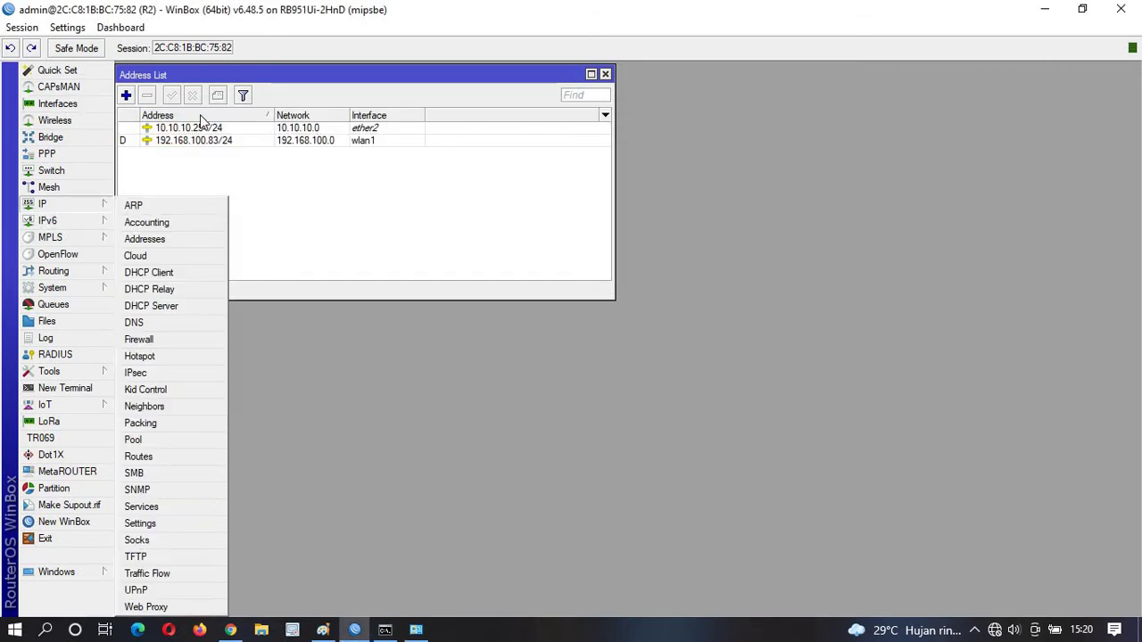
{"action": "left_click", "coordinate": [160, 339]}
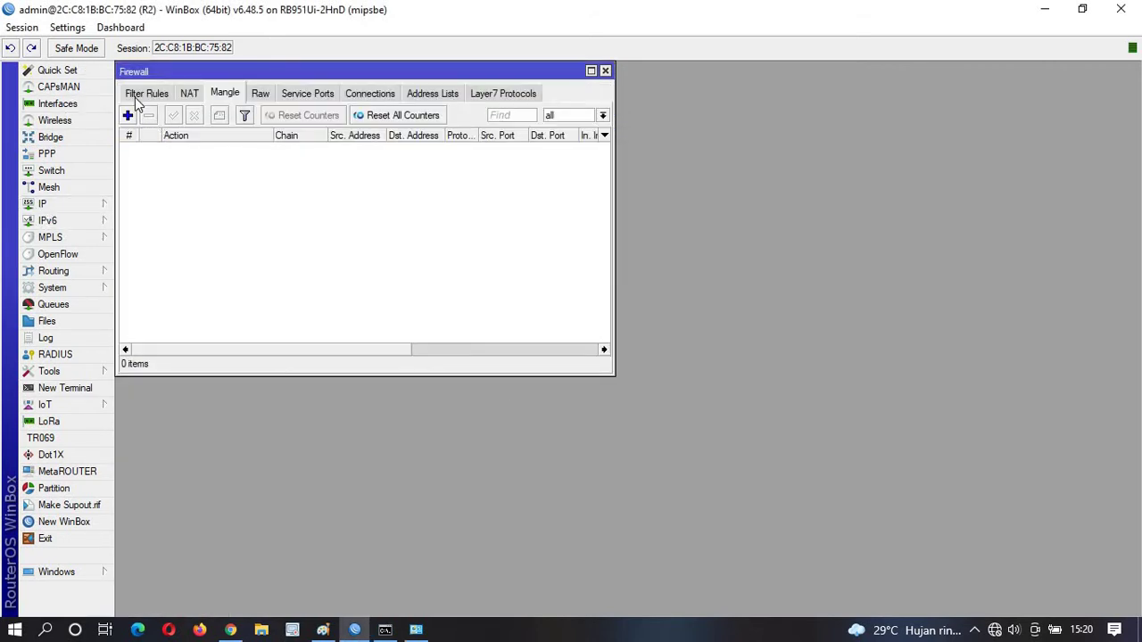
{"action": "left_click", "coordinate": [188, 97]}
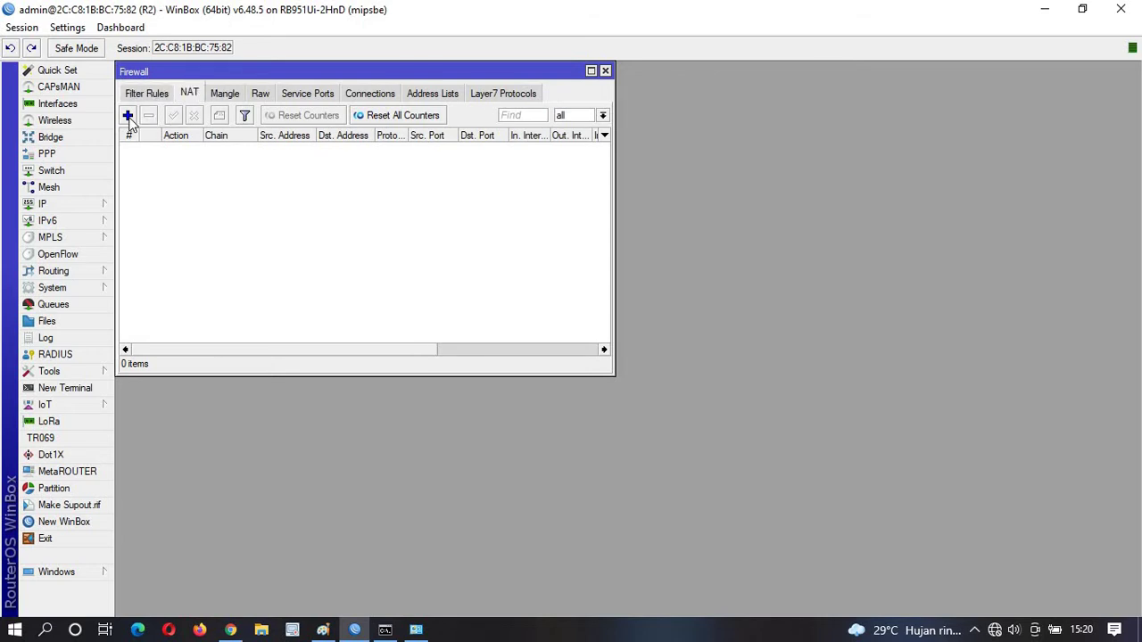
{"action": "left_click", "coordinate": [128, 116]}
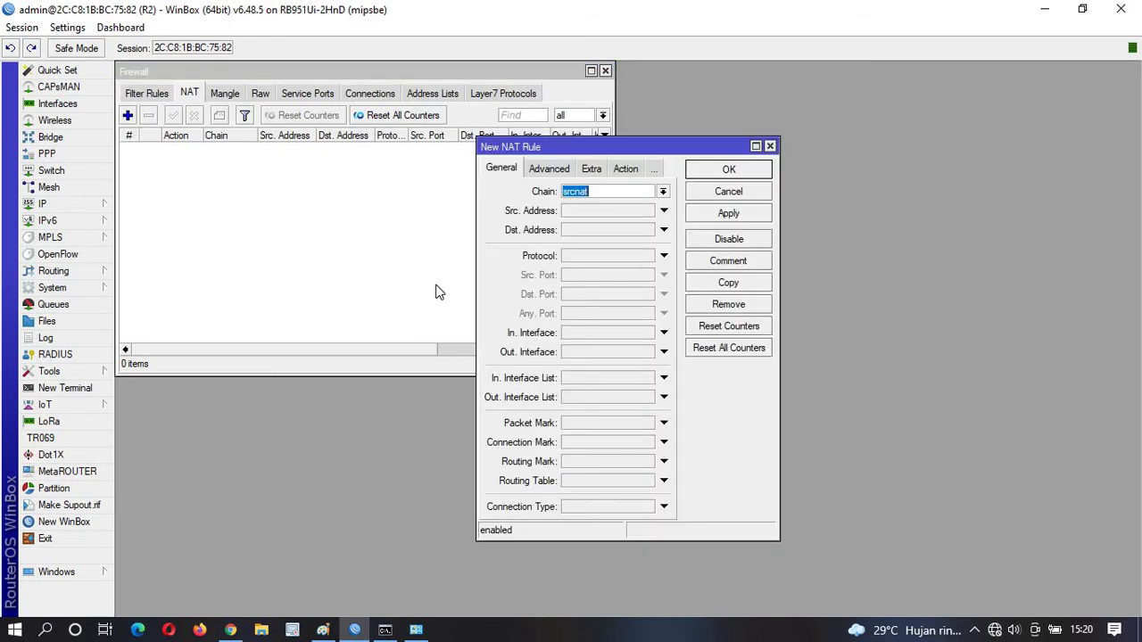
{"action": "left_click", "coordinate": [578, 353]}
{"action": "left_click", "coordinate": [600, 352]}
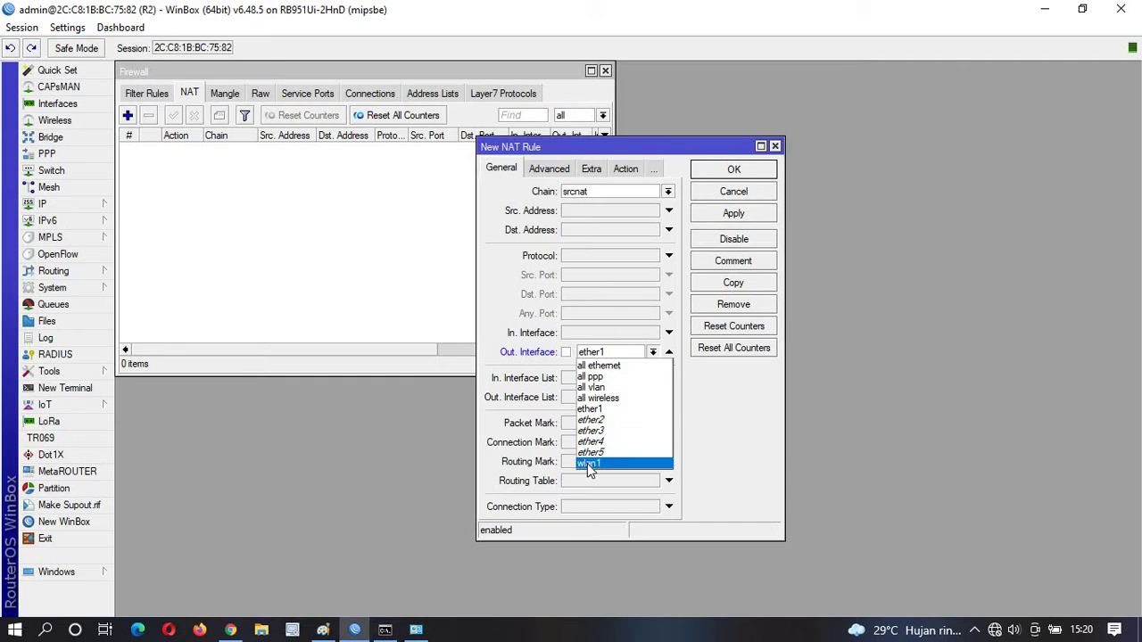
{"action": "left_click", "coordinate": [593, 462]}
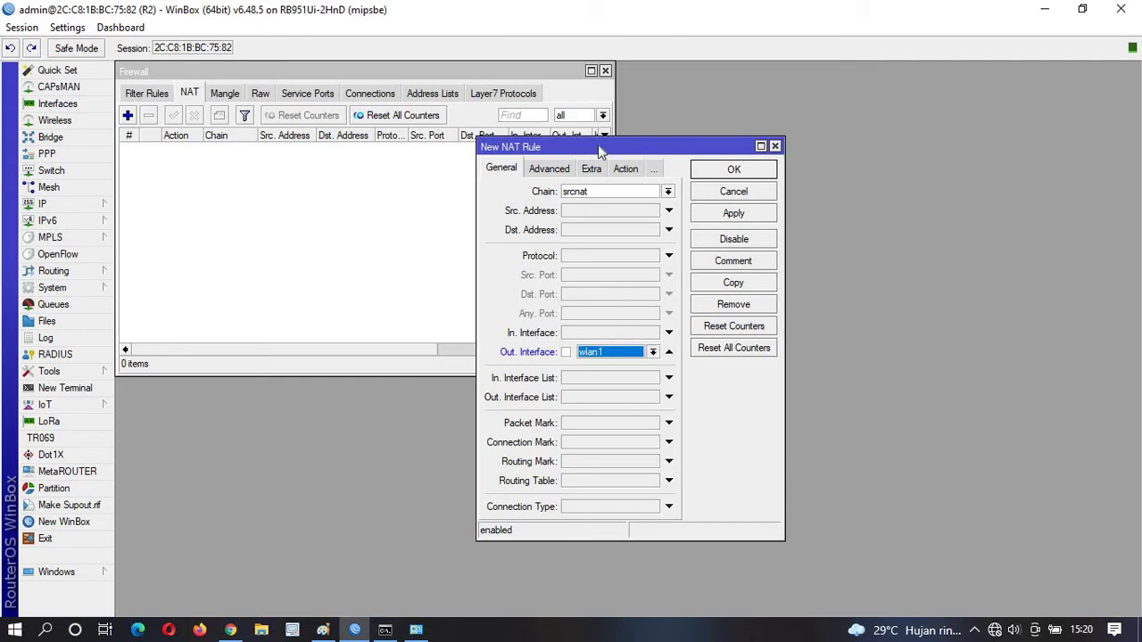
{"action": "left_click", "coordinate": [626, 169]}
{"action": "left_click", "coordinate": [600, 193]}
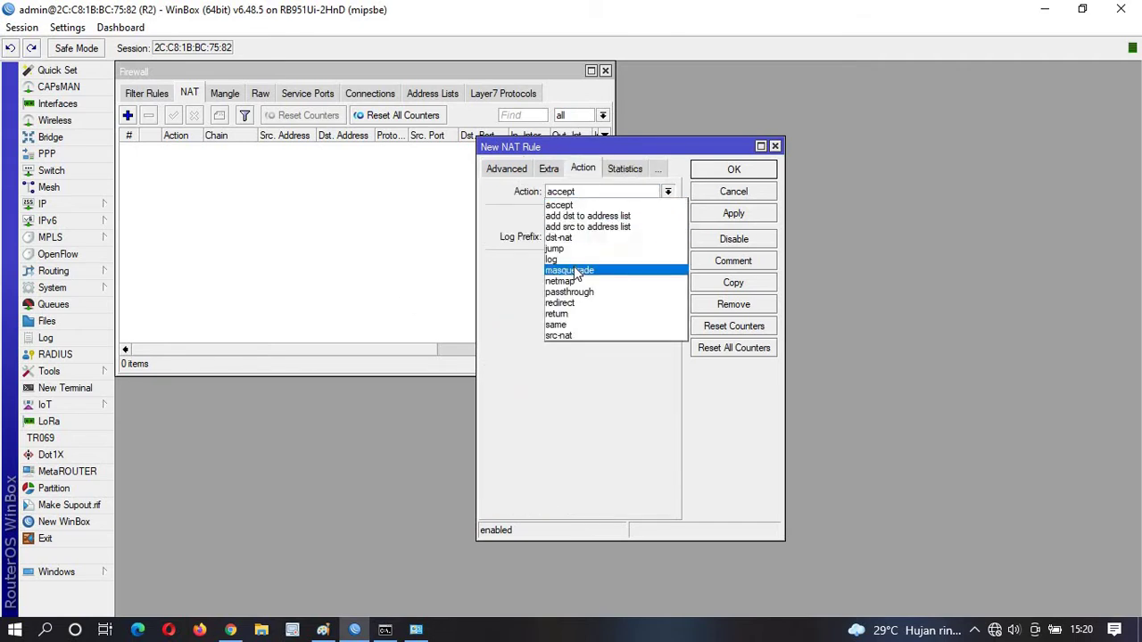
{"action": "left_click", "coordinate": [576, 271]}
Save the masquerade NAT rule, then rerun ping 8.8.8.8 in Command Prompt.
{"action": "left_click", "coordinate": [733, 213]}
{"action": "left_click", "coordinate": [733, 170]}
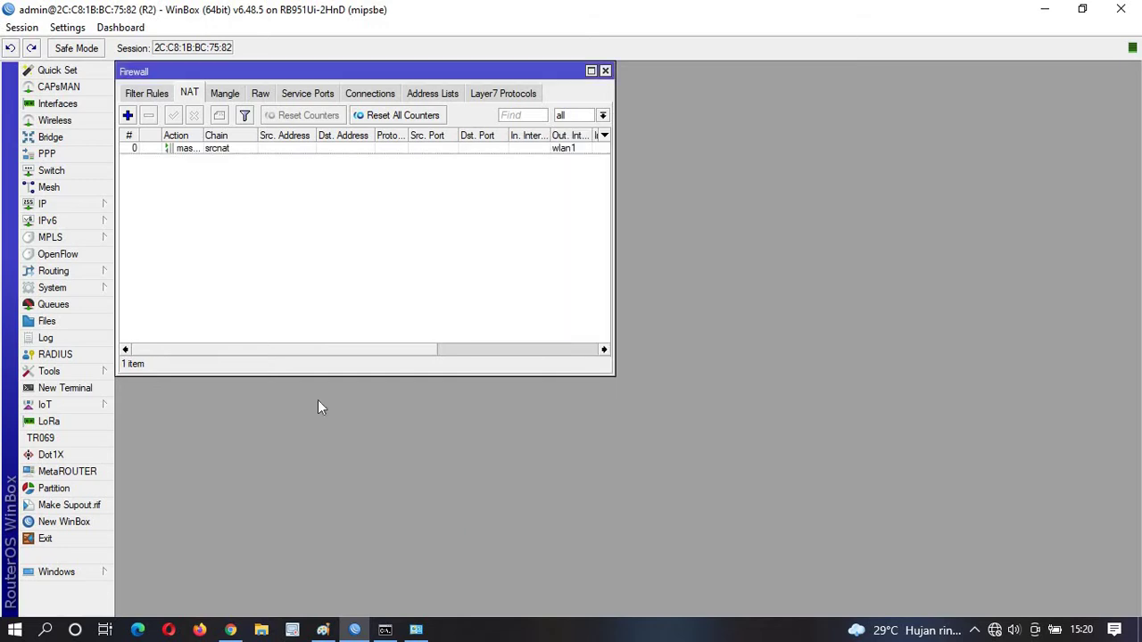
{"action": "left_click", "coordinate": [386, 629]}
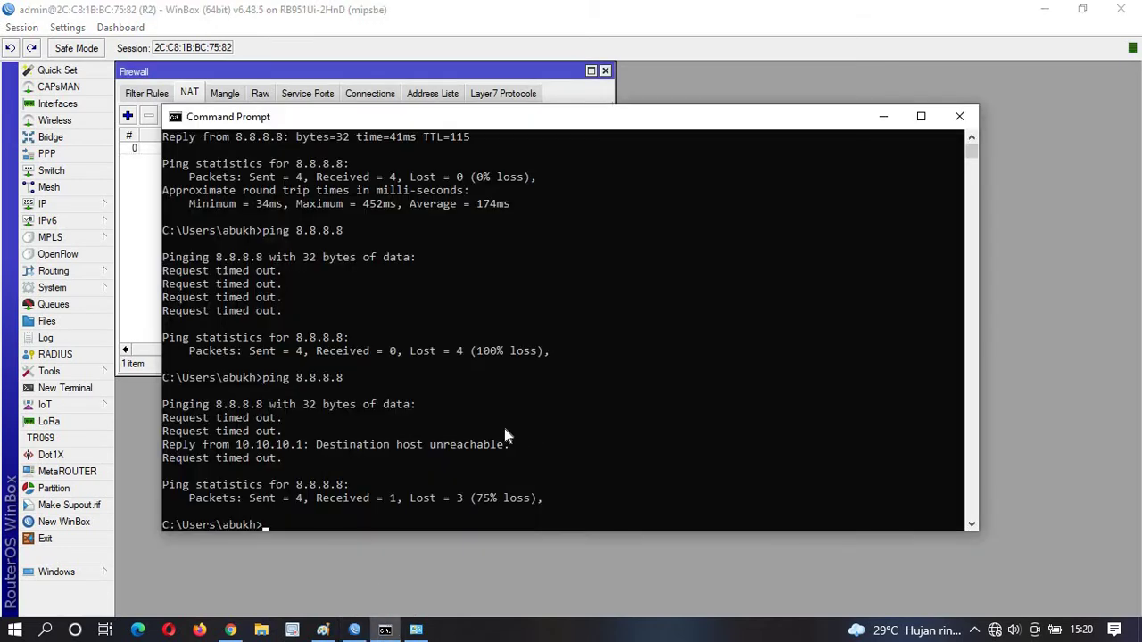
{"action": "key", "text": "Up"}
{"action": "key", "text": "Return"}
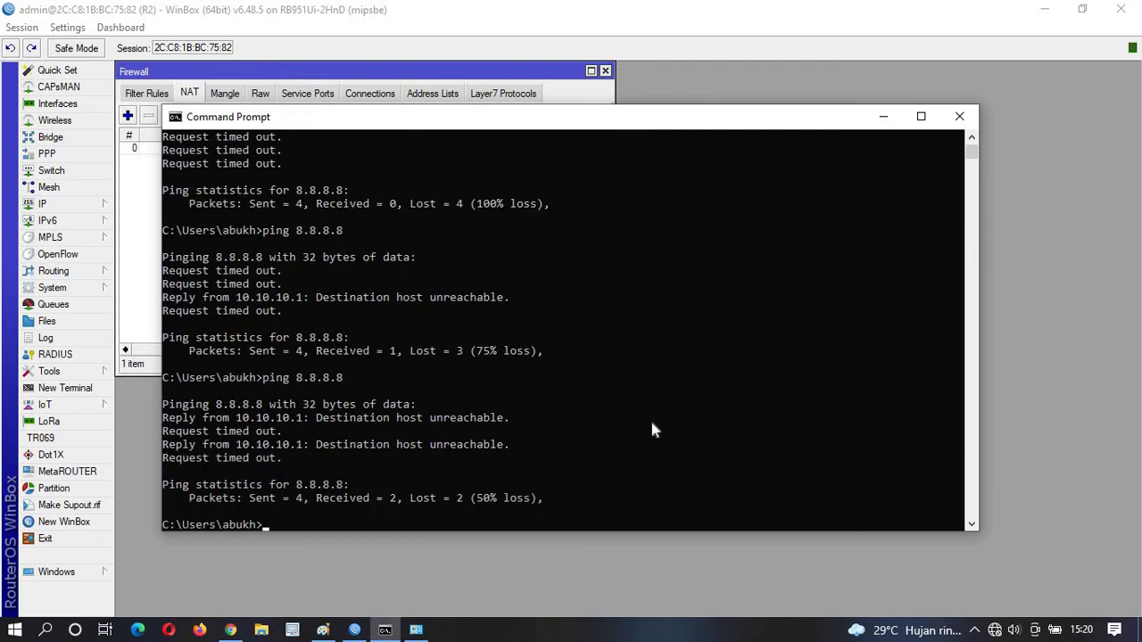
Start a continuous ping 8.8.8.8 -t, then disable the Ethernet adapter.
{"action": "key", "text": "Up"}
{"action": "key", "text": "Return"}
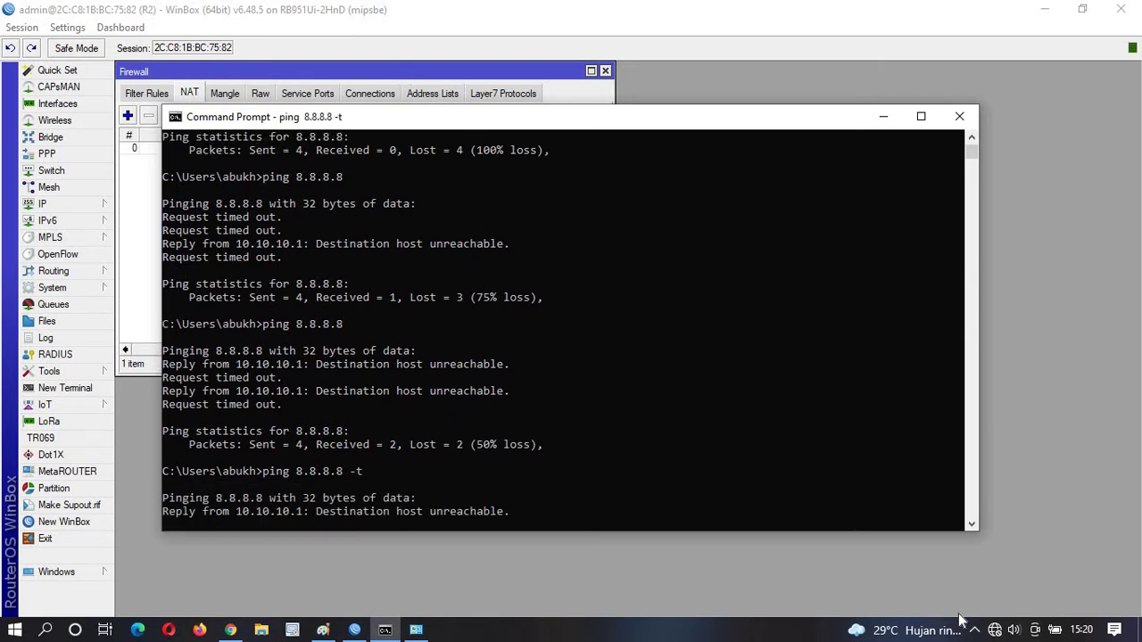
{"action": "mouse_move", "coordinate": [997, 632]}
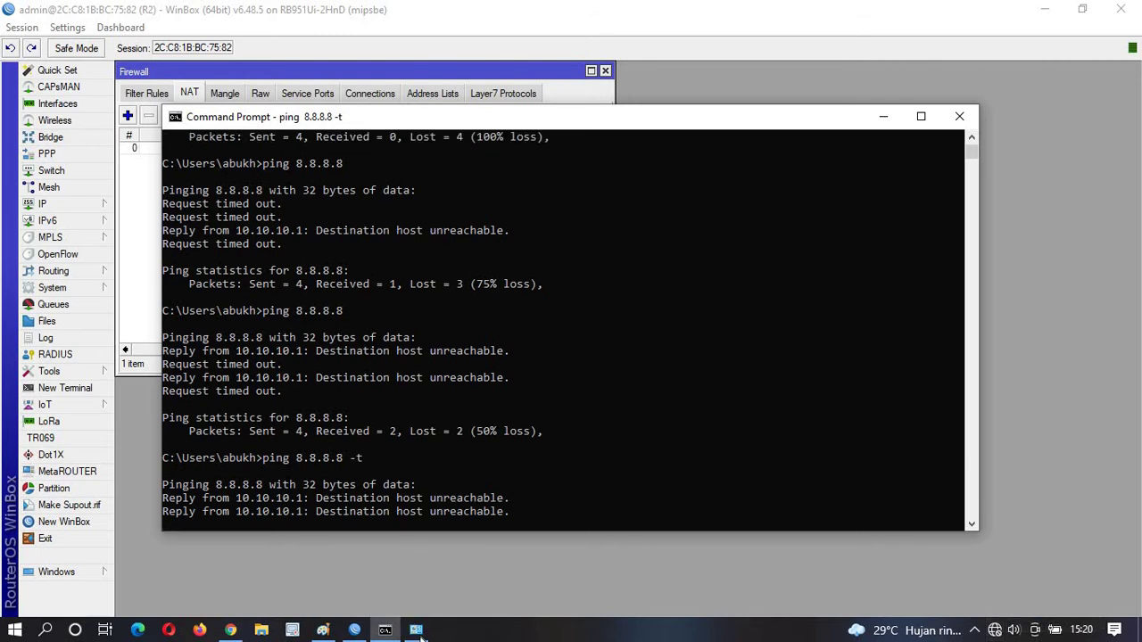
{"action": "left_click", "coordinate": [416, 629]}
{"action": "left_click", "coordinate": [268, 149]}
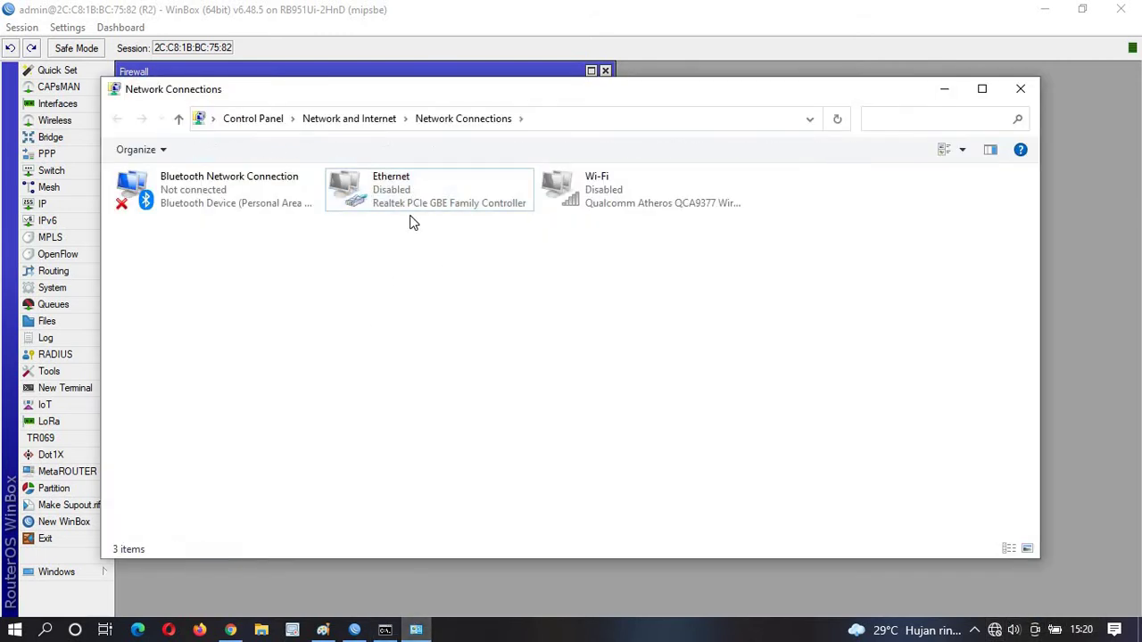
Re-enable the Ethernet adapter, reconnect WinBox to R2 and maximise its window.
{"action": "key", "text": "Return"}
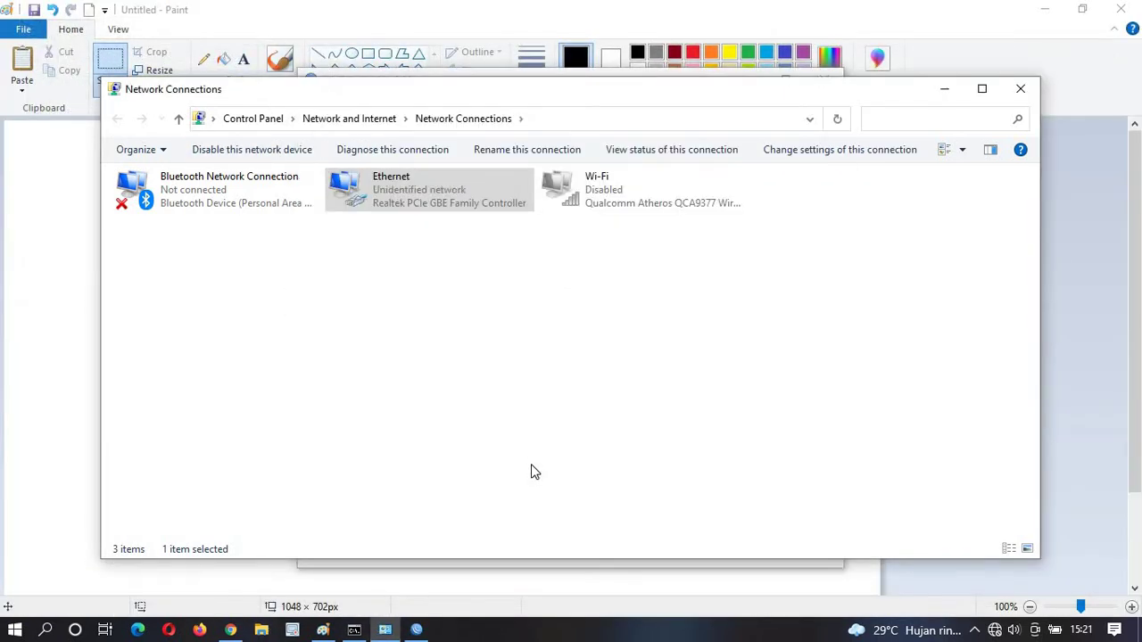
{"action": "left_click", "coordinate": [416, 630]}
{"action": "left_click", "coordinate": [678, 195]}
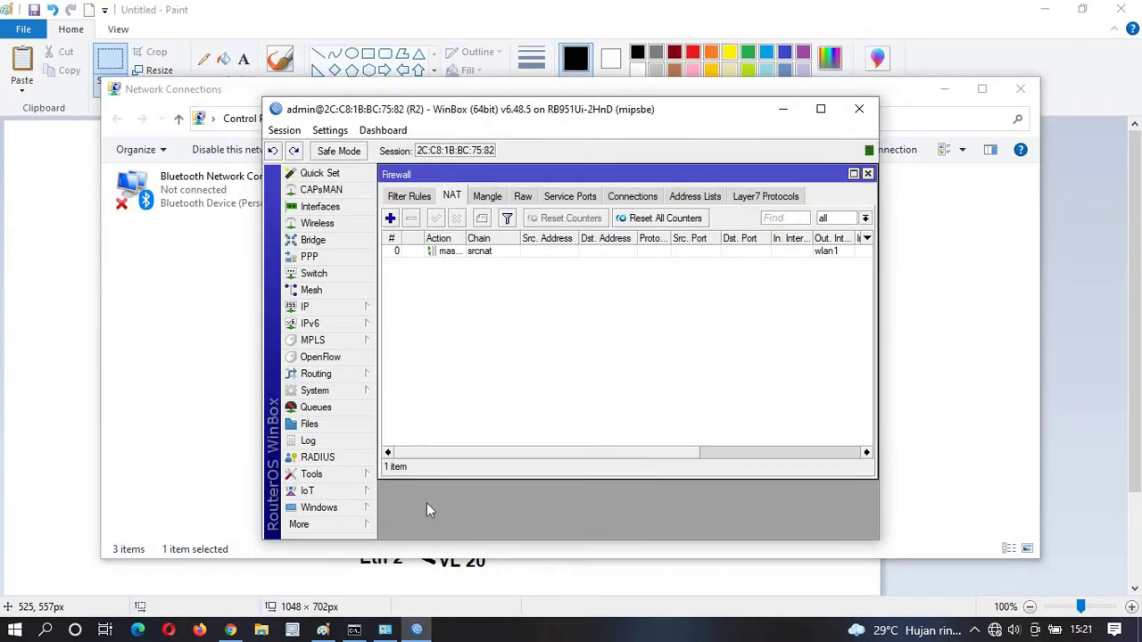
{"action": "left_click", "coordinate": [353, 630]}
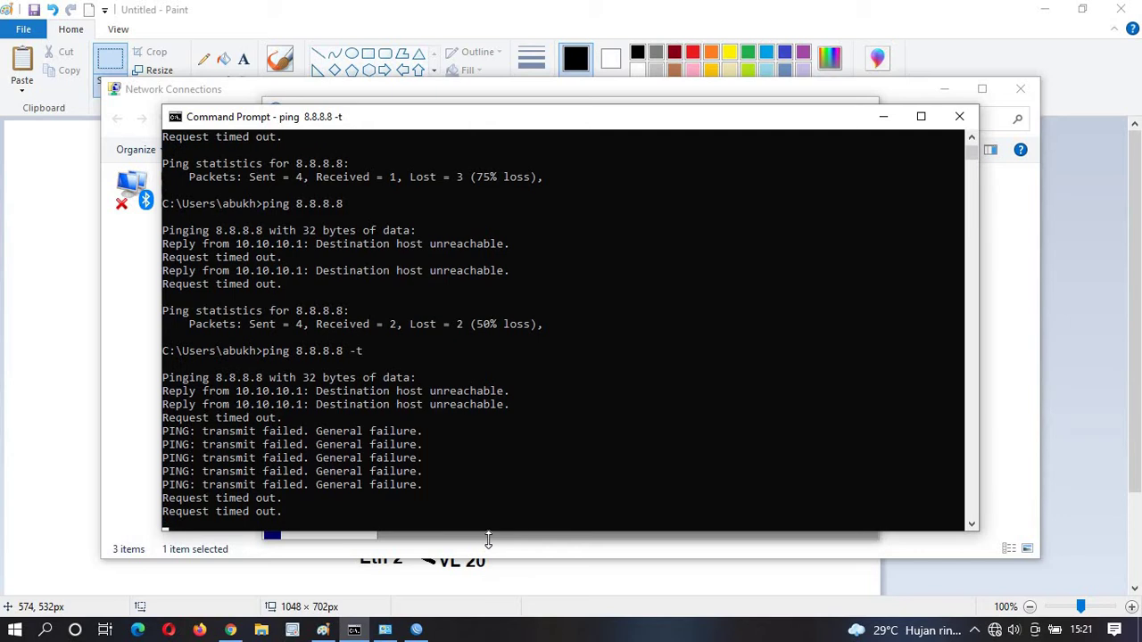
{"action": "left_click", "coordinate": [487, 538]}
{"action": "left_click", "coordinate": [821, 109]}
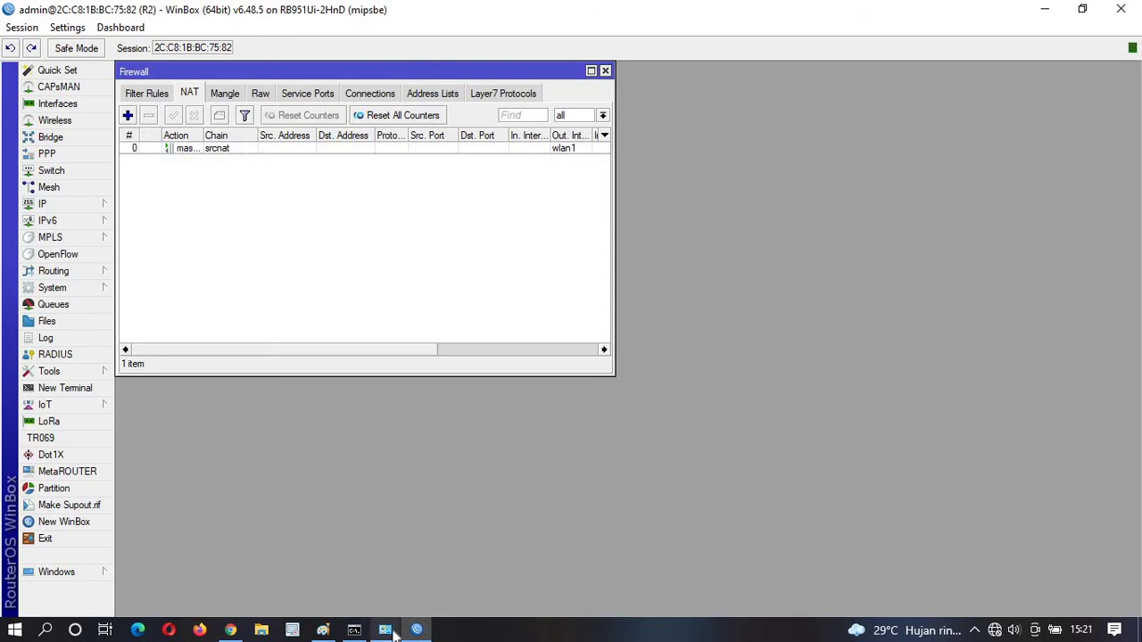
Move between Network Connections and the WinBox window, briefly opening WinBox's System menu.
{"action": "mouse_move", "coordinate": [388, 629]}
{"action": "left_click", "coordinate": [401, 571]}
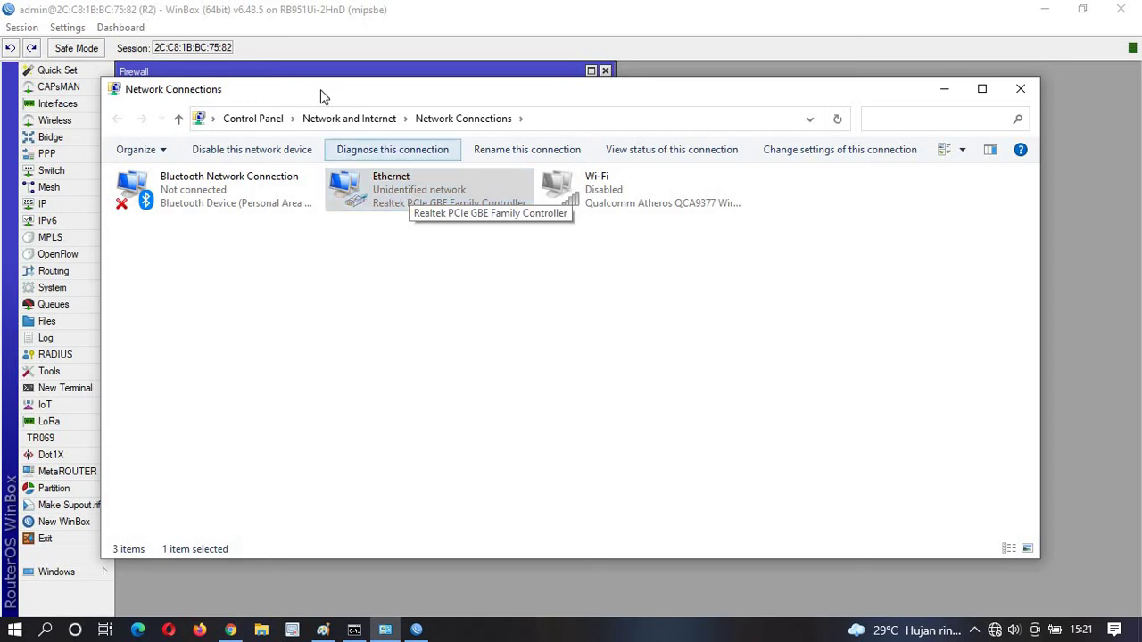
{"action": "left_click", "coordinate": [45, 243]}
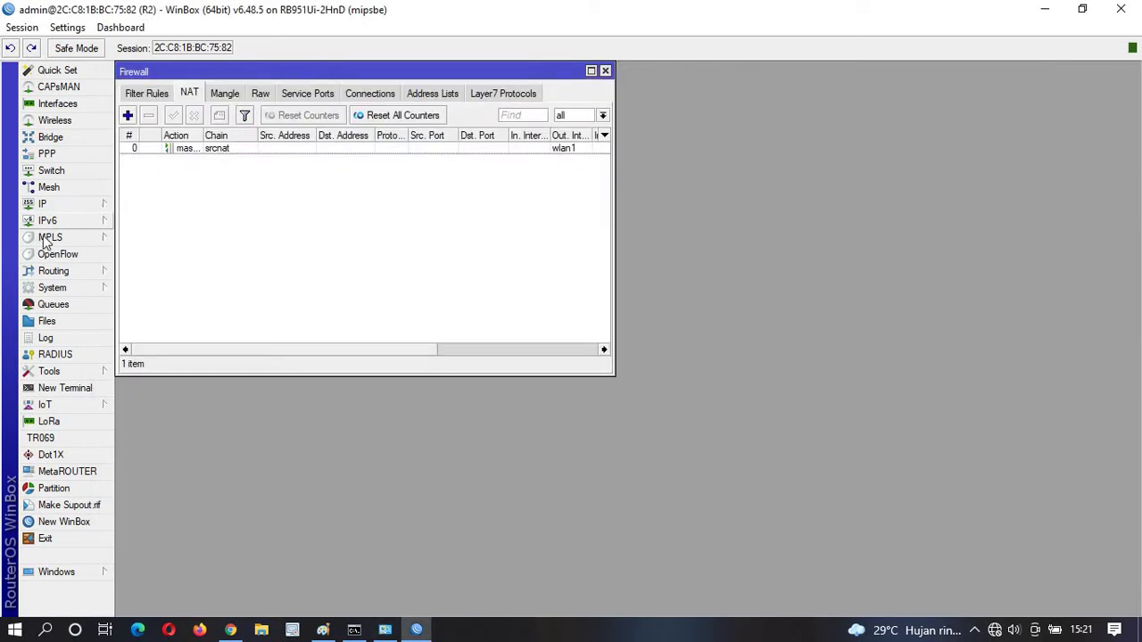
{"action": "left_click", "coordinate": [78, 288]}
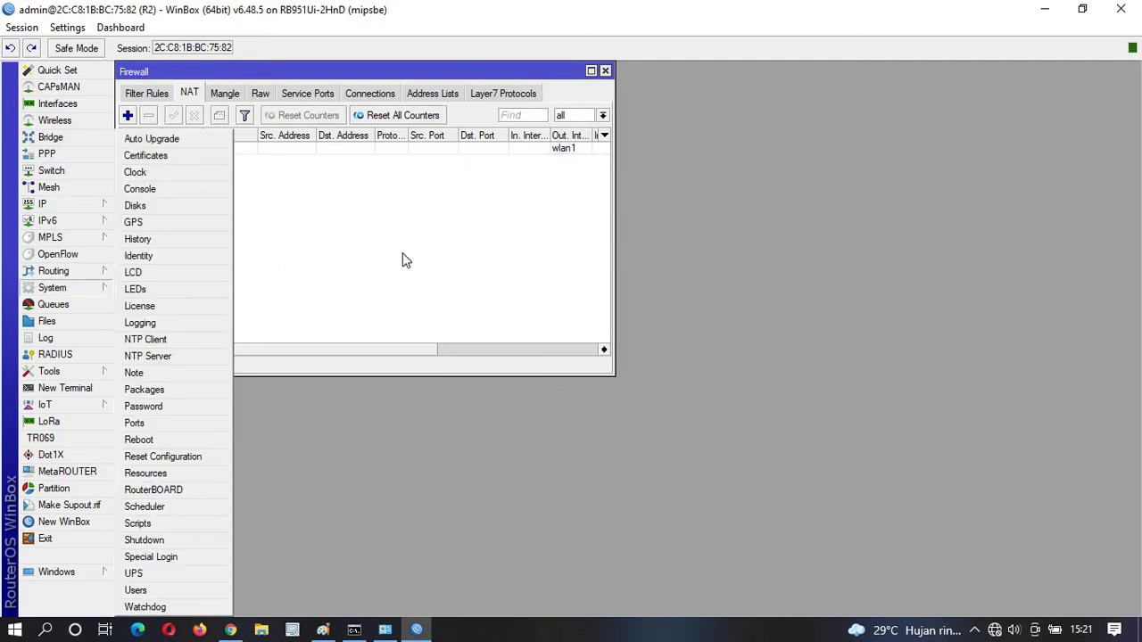
{"action": "left_click", "coordinate": [524, 484]}
{"action": "left_click", "coordinate": [416, 632]}
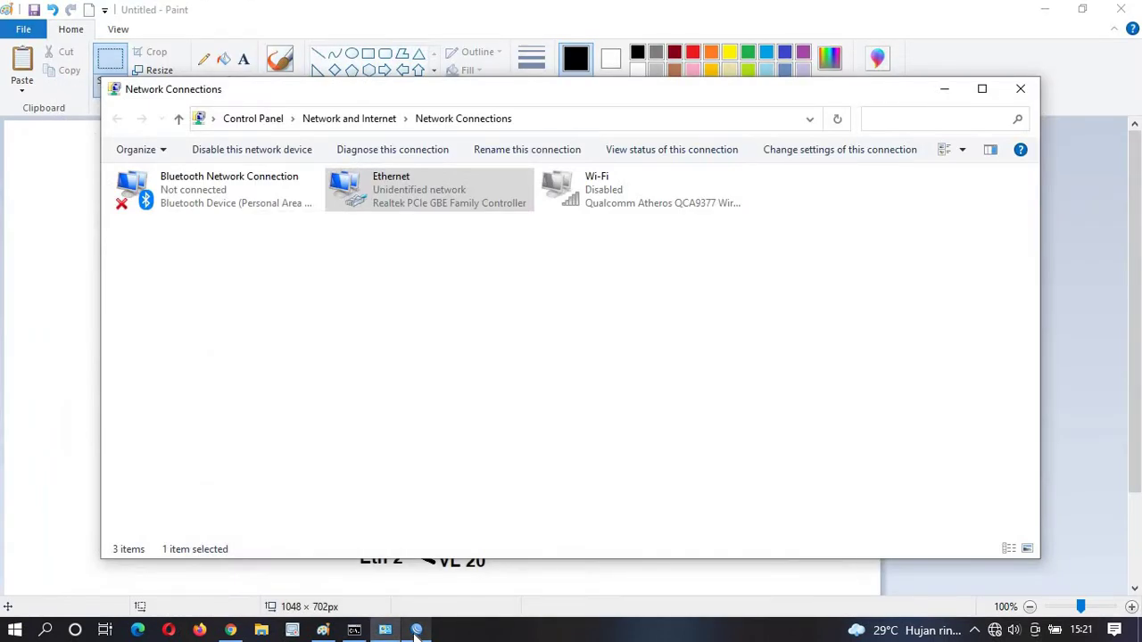
{"action": "left_click", "coordinate": [416, 632]}
{"action": "left_click", "coordinate": [386, 631]}
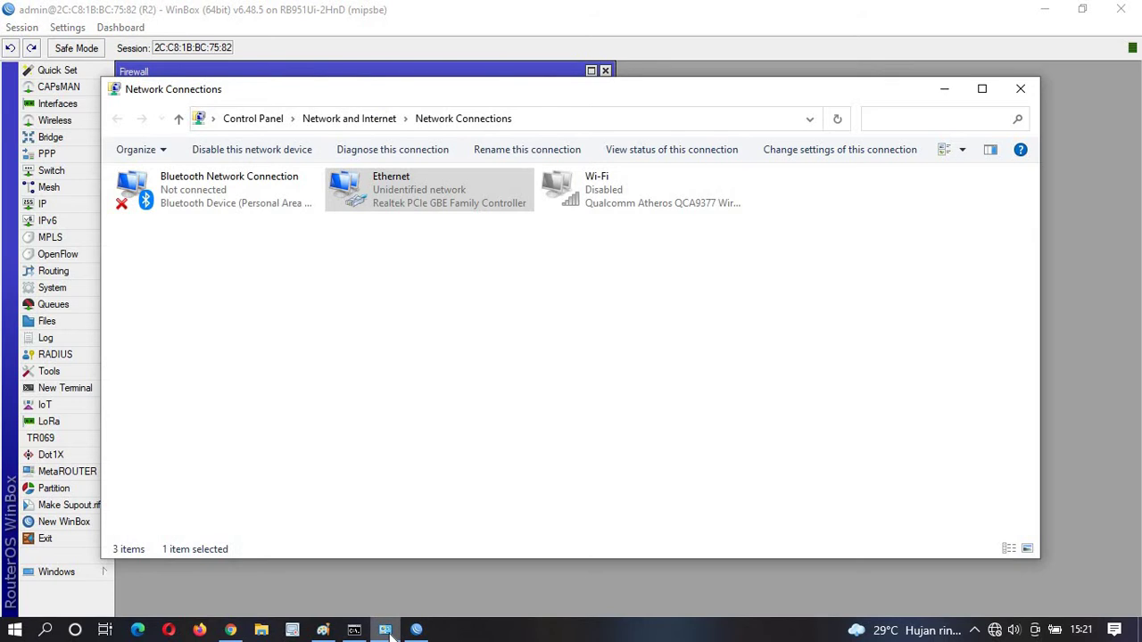
{"action": "left_click", "coordinate": [386, 631]}
{"action": "left_click", "coordinate": [385, 630]}
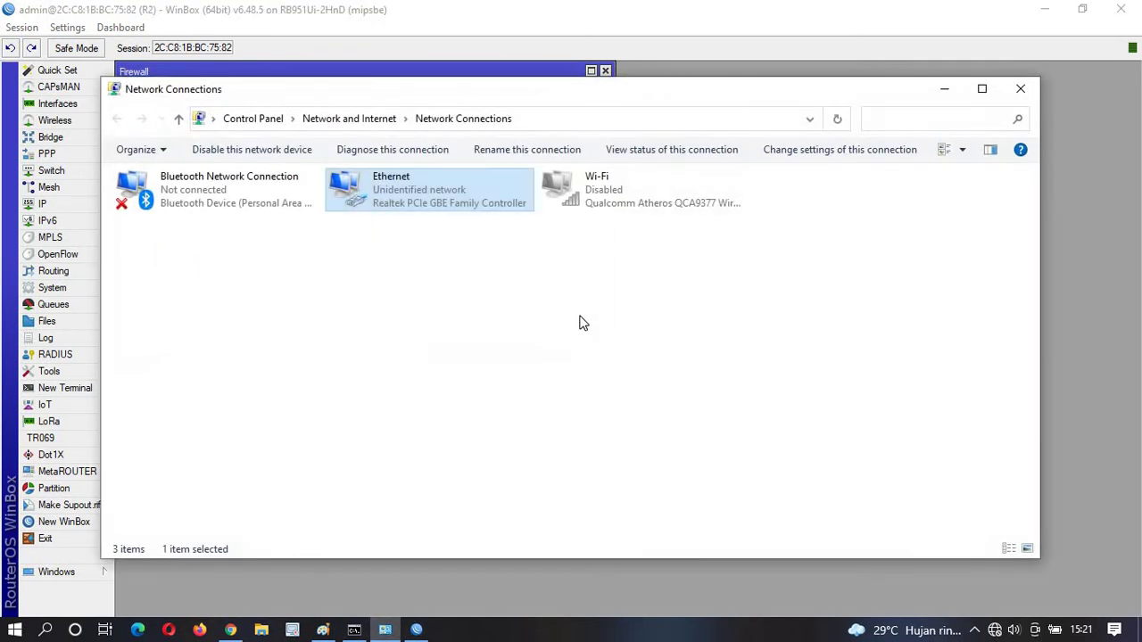
{"action": "left_click", "coordinate": [371, 244]}
{"action": "left_click", "coordinate": [416, 629]}
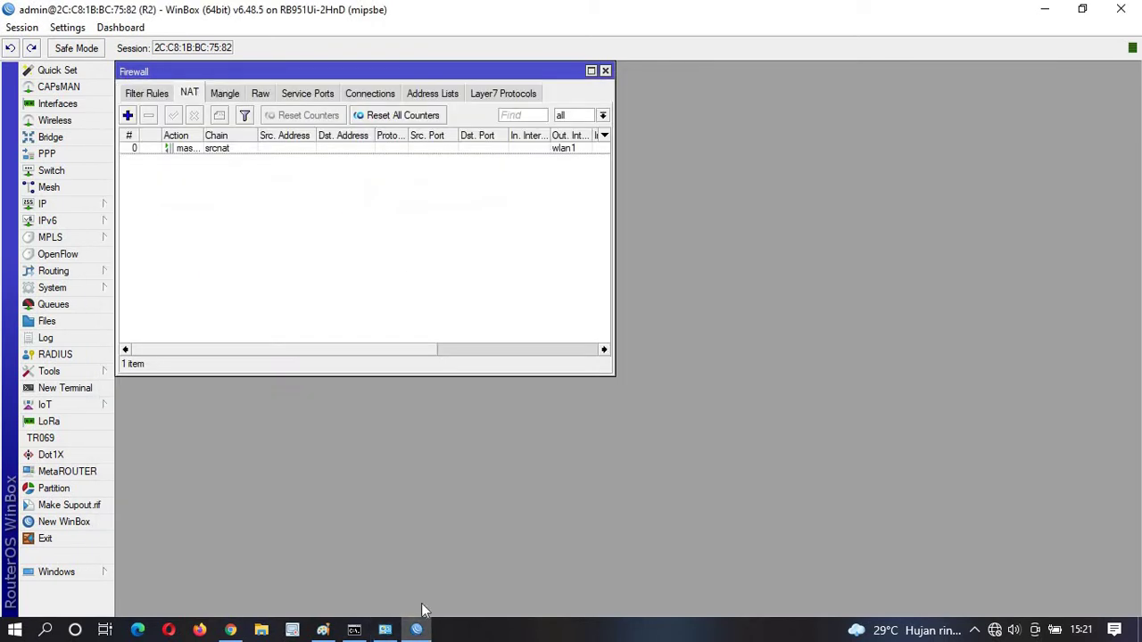
{"action": "left_click", "coordinate": [386, 629]}
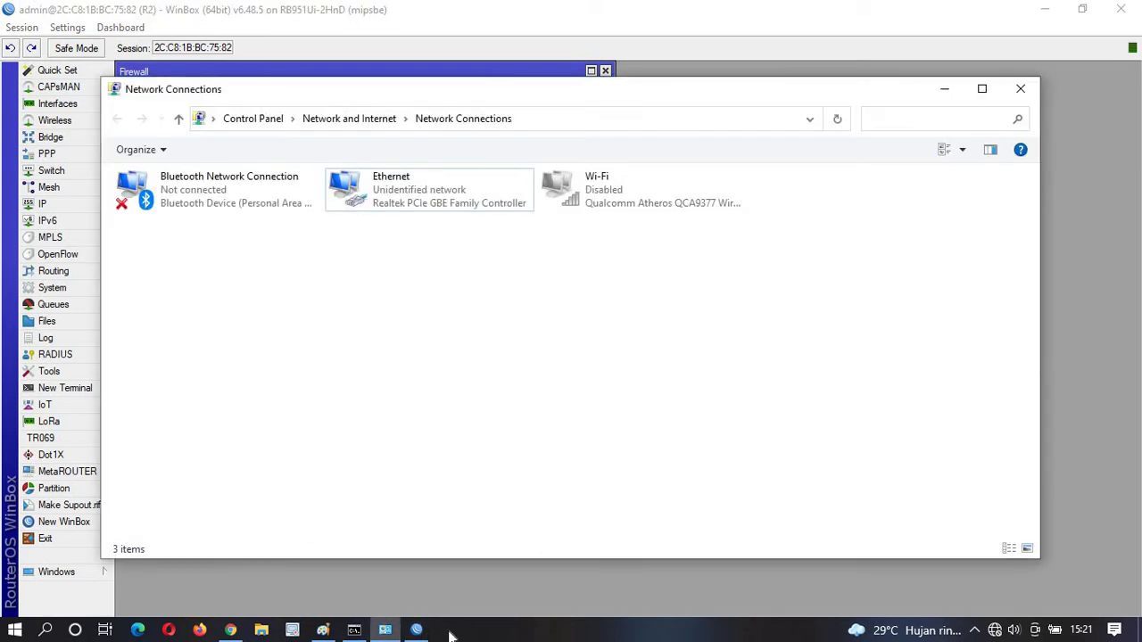
Check the Ethernet details show 10.10.10.1 with gateway 10.10.10.254, then return to WinBox.
{"action": "double_click", "coordinate": [410, 204]}
{"action": "left_click", "coordinate": [471, 305]}
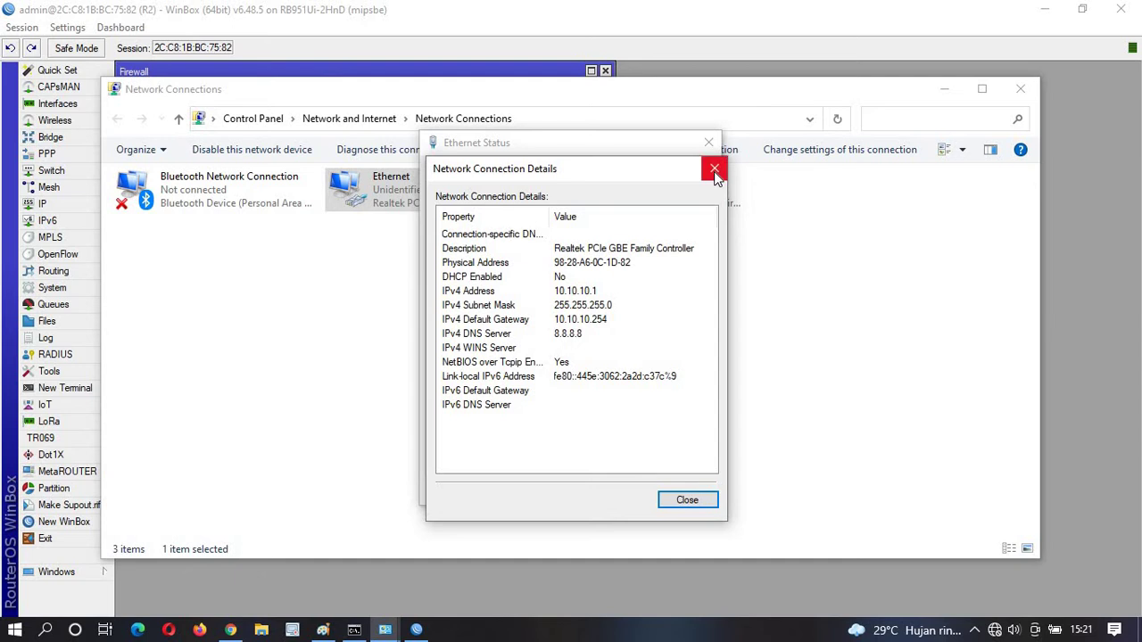
{"action": "left_click", "coordinate": [714, 171]}
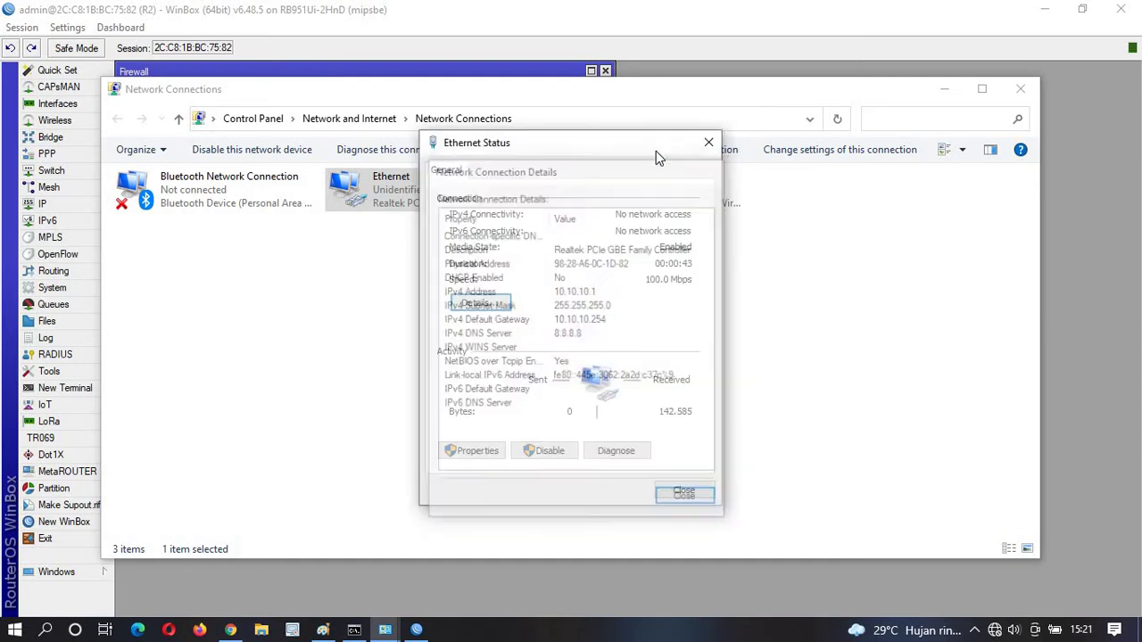
{"action": "left_click", "coordinate": [468, 32]}
{"action": "left_click", "coordinate": [83, 205]}
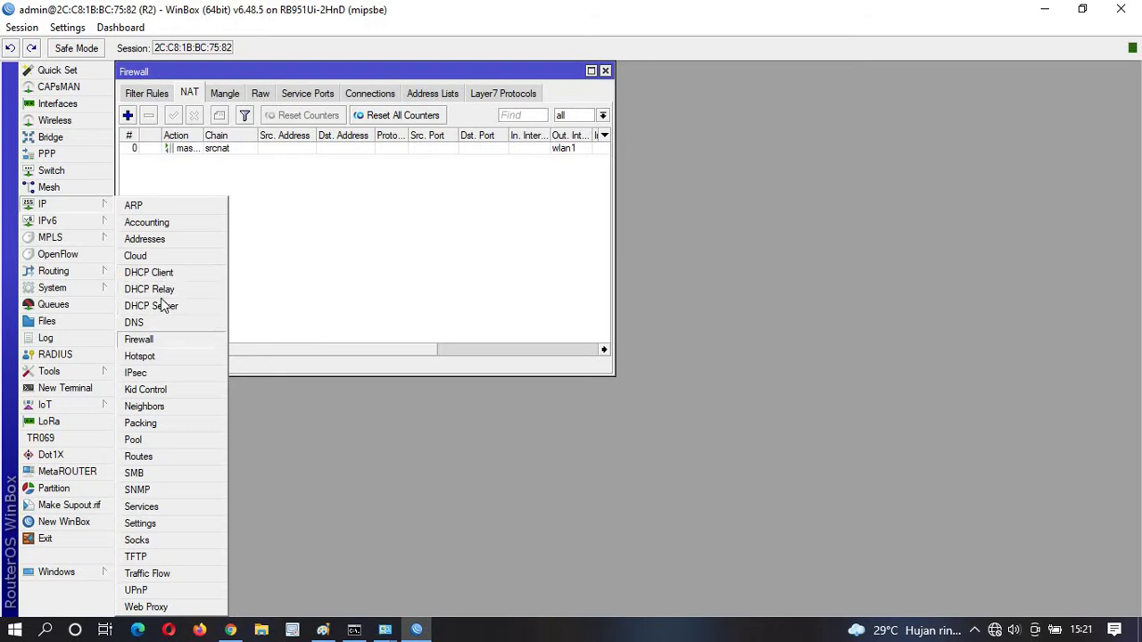
Reapply the 10.10.10.254/24 address entry on R2, then open the IP > Routes list.
{"action": "left_click", "coordinate": [159, 241]}
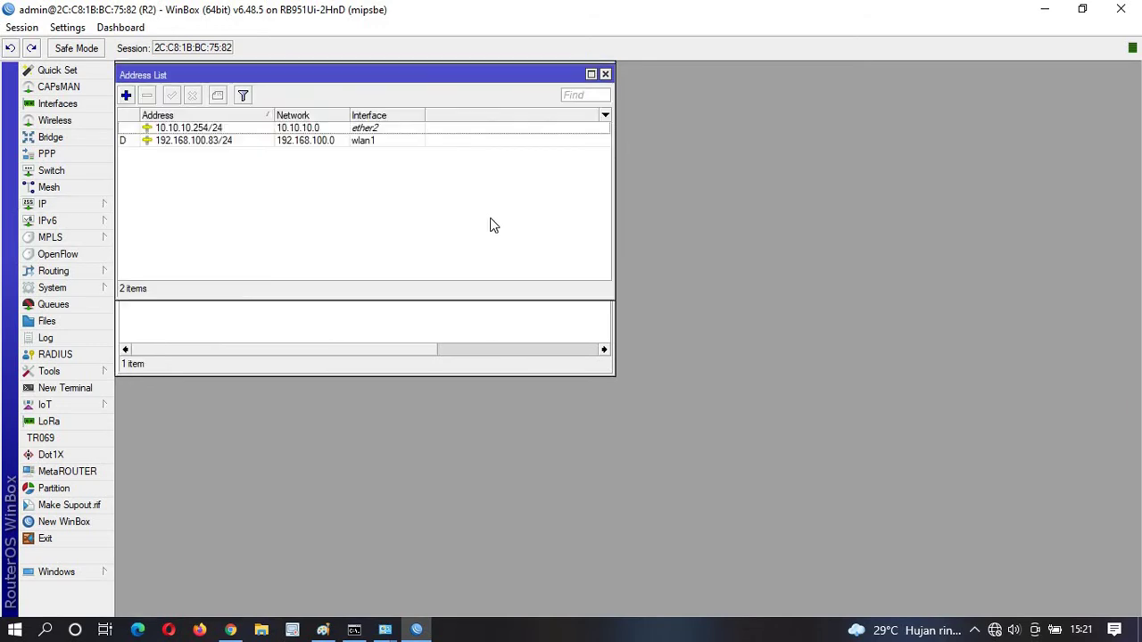
{"action": "double_click", "coordinate": [211, 129]}
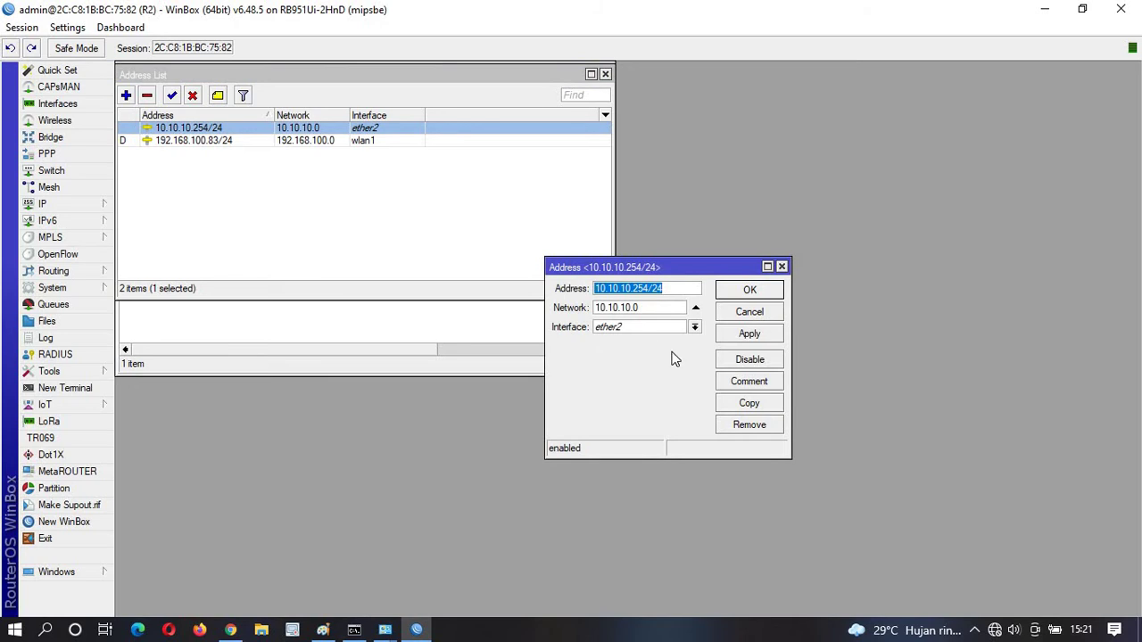
{"action": "left_click", "coordinate": [750, 334]}
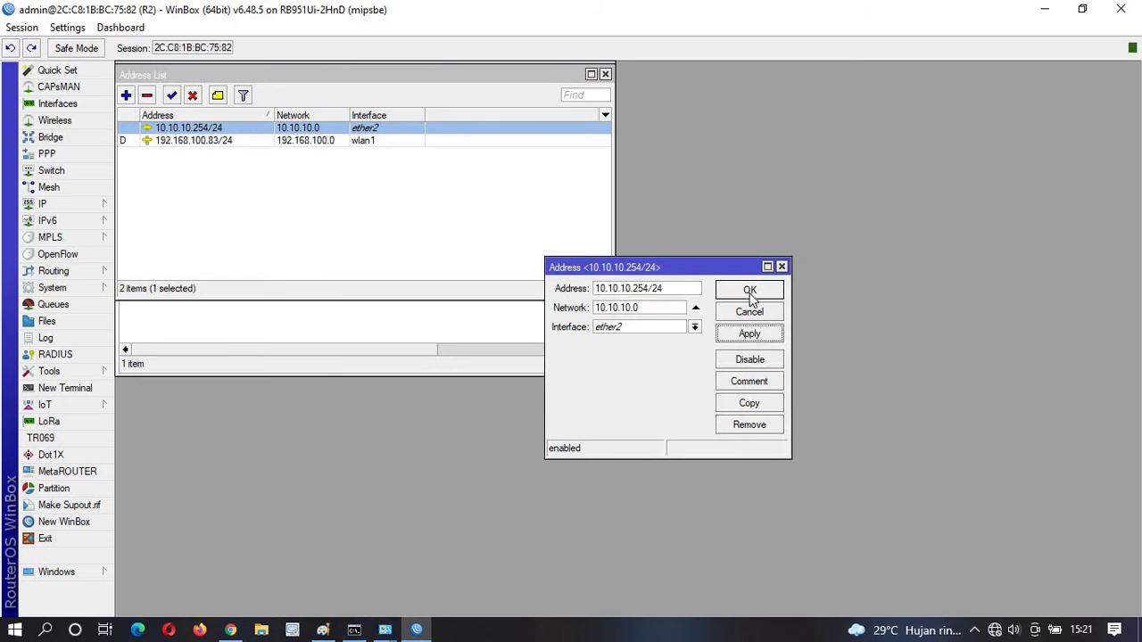
{"action": "left_click", "coordinate": [750, 294]}
{"action": "left_click", "coordinate": [261, 329]}
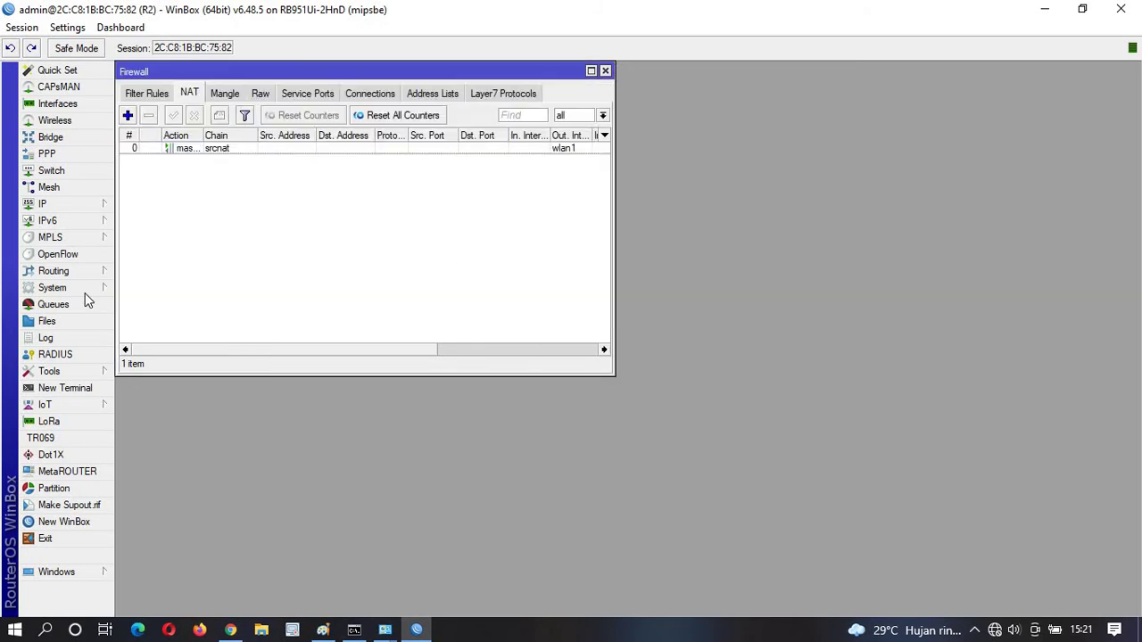
{"action": "left_click", "coordinate": [62, 204]}
{"action": "left_click", "coordinate": [151, 457]}
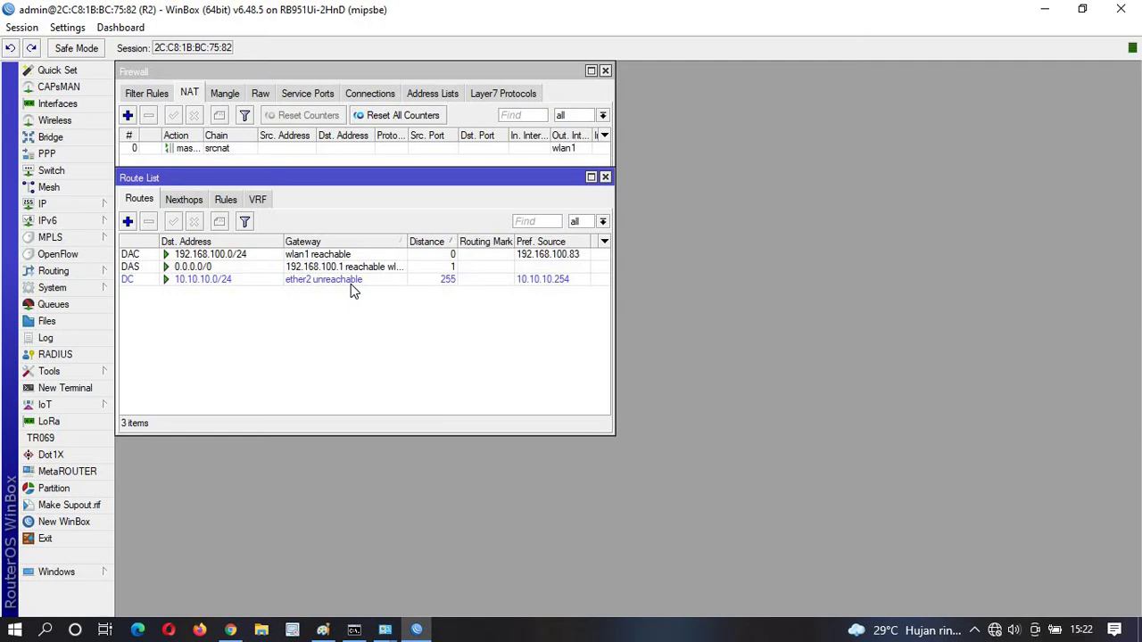
Let the WinBox session to R2 drop until the disconnect prompt appears.
{"action": "mouse_move", "coordinate": [384, 630]}
{"action": "mouse_move", "coordinate": [473, 567]}
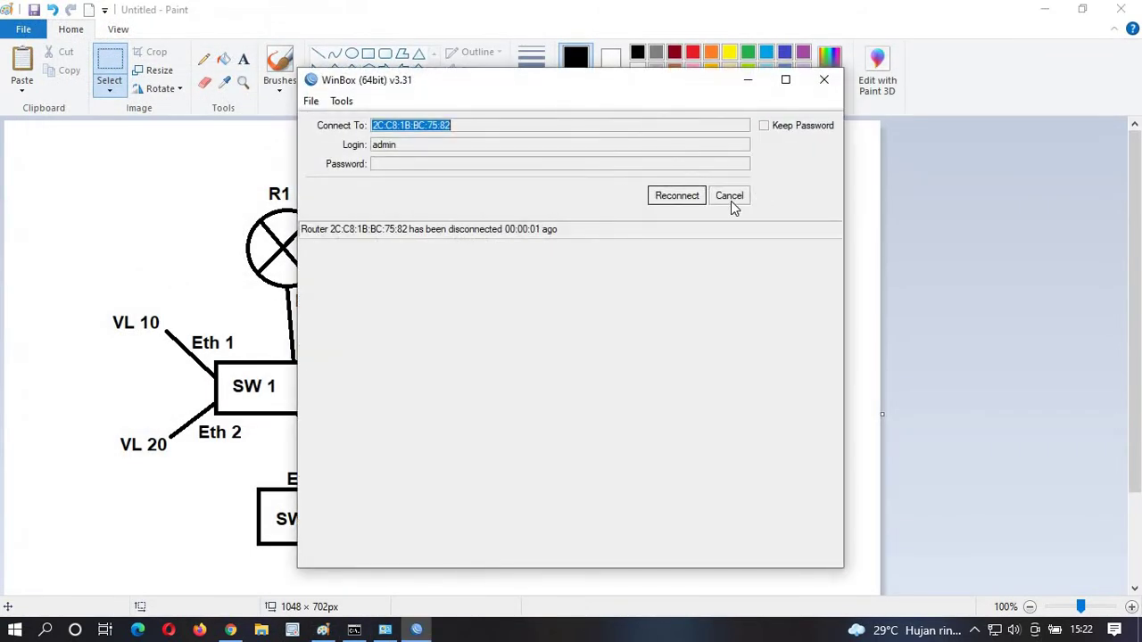
Log back into router R2 from the Neighbors list.
{"action": "left_click", "coordinate": [730, 198]}
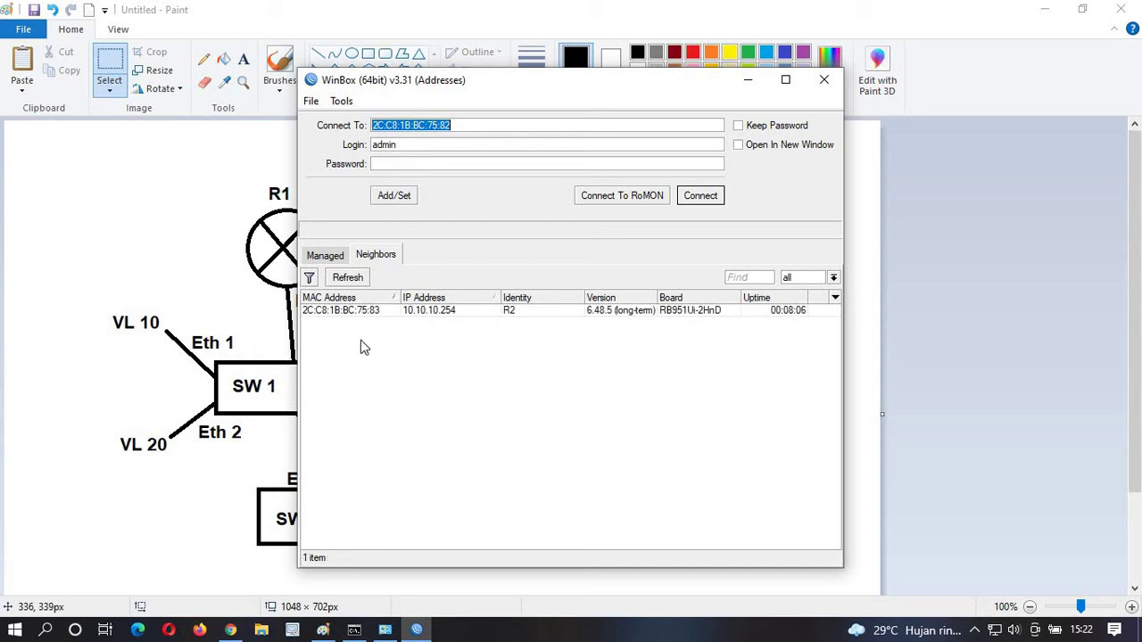
{"action": "left_click", "coordinate": [357, 311]}
{"action": "left_click", "coordinate": [718, 198]}
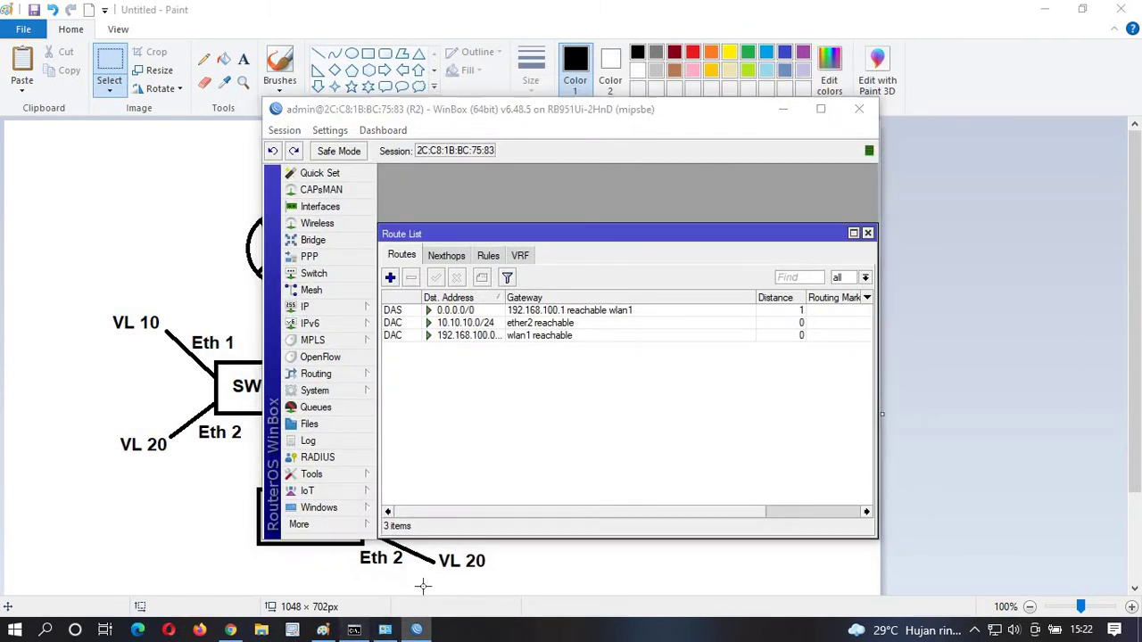
Check the ping output, maximise the R2 session, close the Route List and raise the ping window.
{"action": "key", "text": "alt+Tab"}
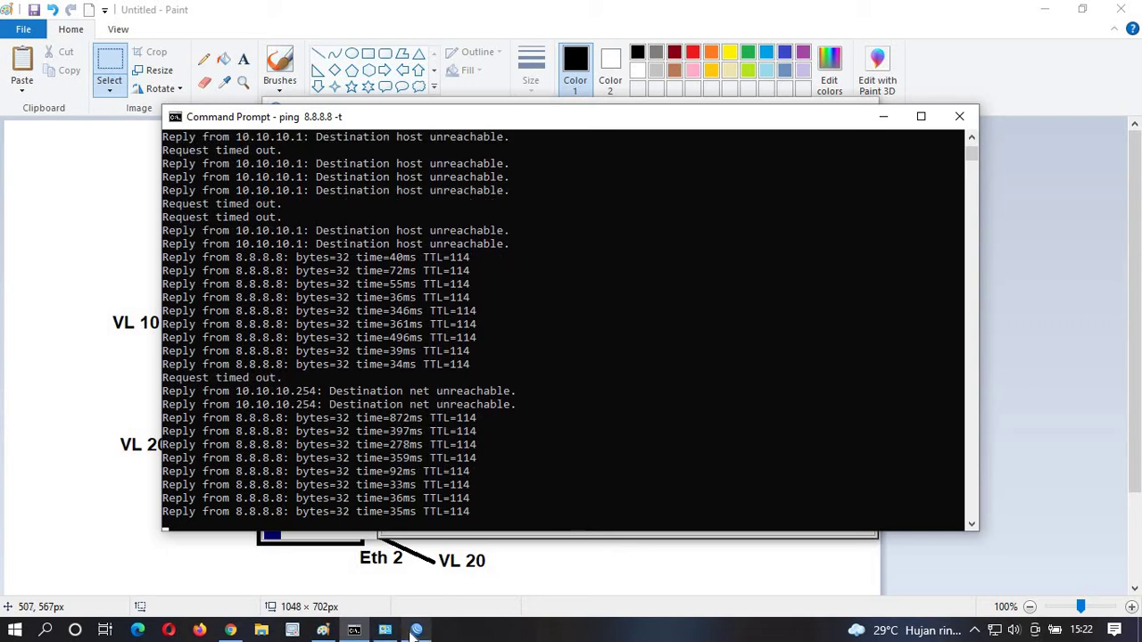
{"action": "mouse_move", "coordinate": [420, 632]}
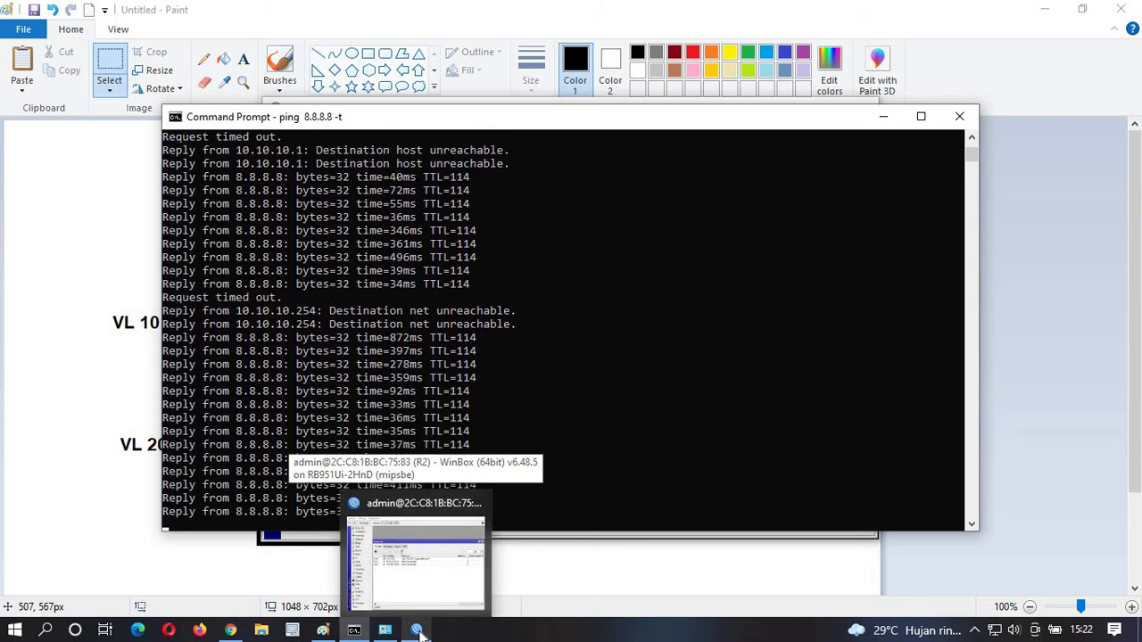
{"action": "left_click", "coordinate": [417, 631]}
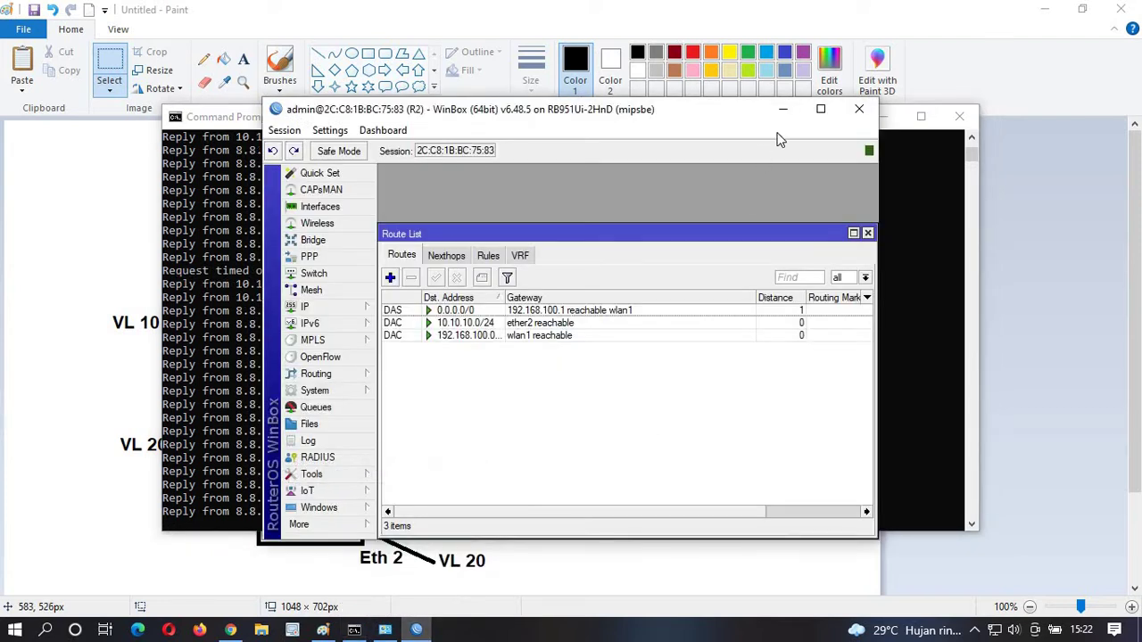
{"action": "left_click", "coordinate": [821, 109]}
{"action": "left_click", "coordinate": [611, 130]}
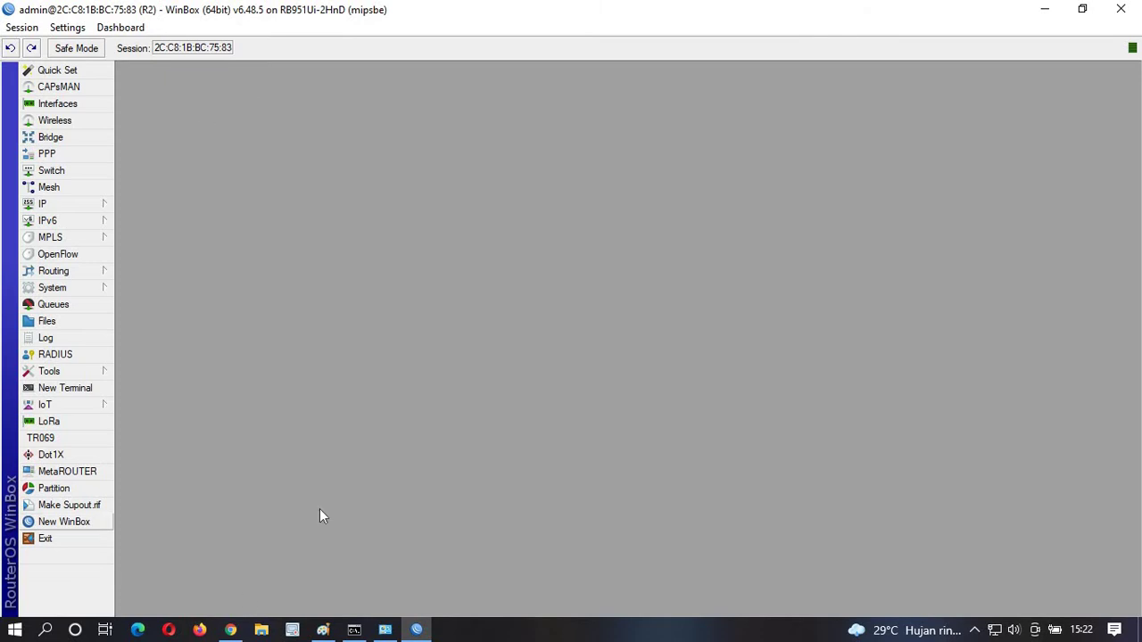
{"action": "left_click", "coordinate": [364, 634]}
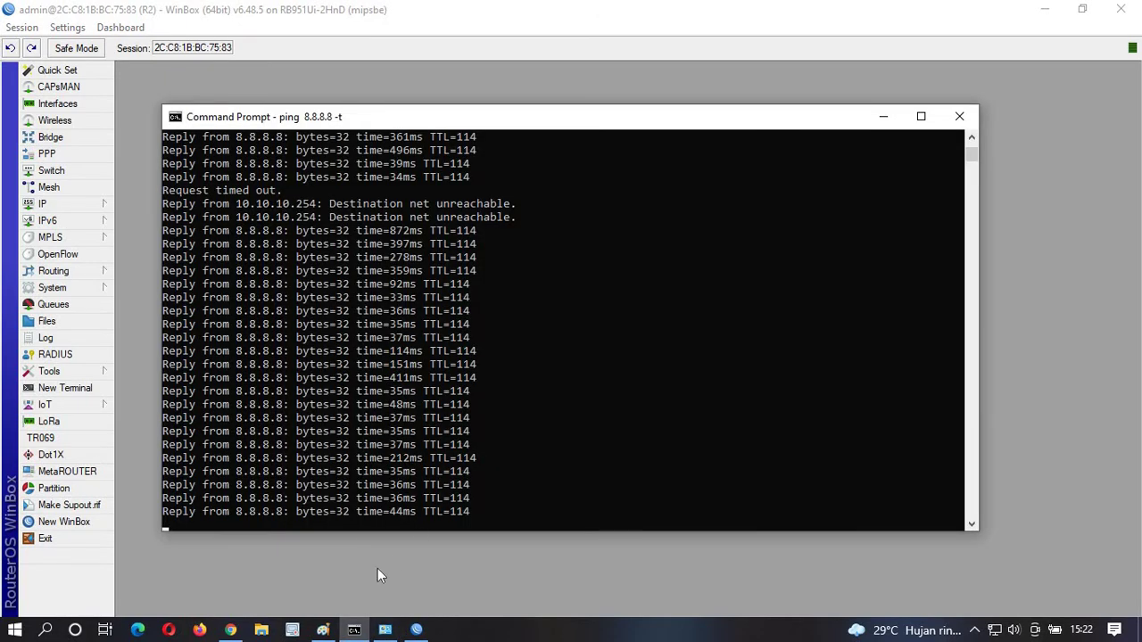
{"action": "left_click", "coordinate": [378, 568]}
Review the R1–R2 192.168.100.0/30 topology diagram in Paint, then return to WinBox.
{"action": "left_click", "coordinate": [323, 630]}
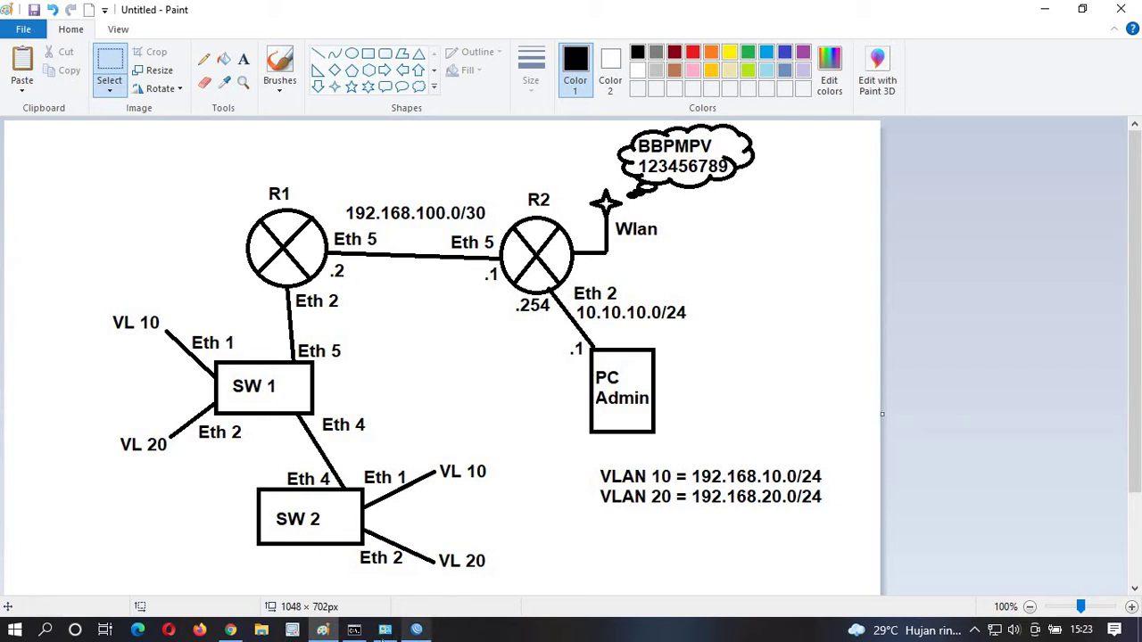
{"action": "left_click", "coordinate": [383, 631]}
Add the address 192.168.100.1/30 on ether5 to R2.
{"action": "left_click", "coordinate": [416, 631]}
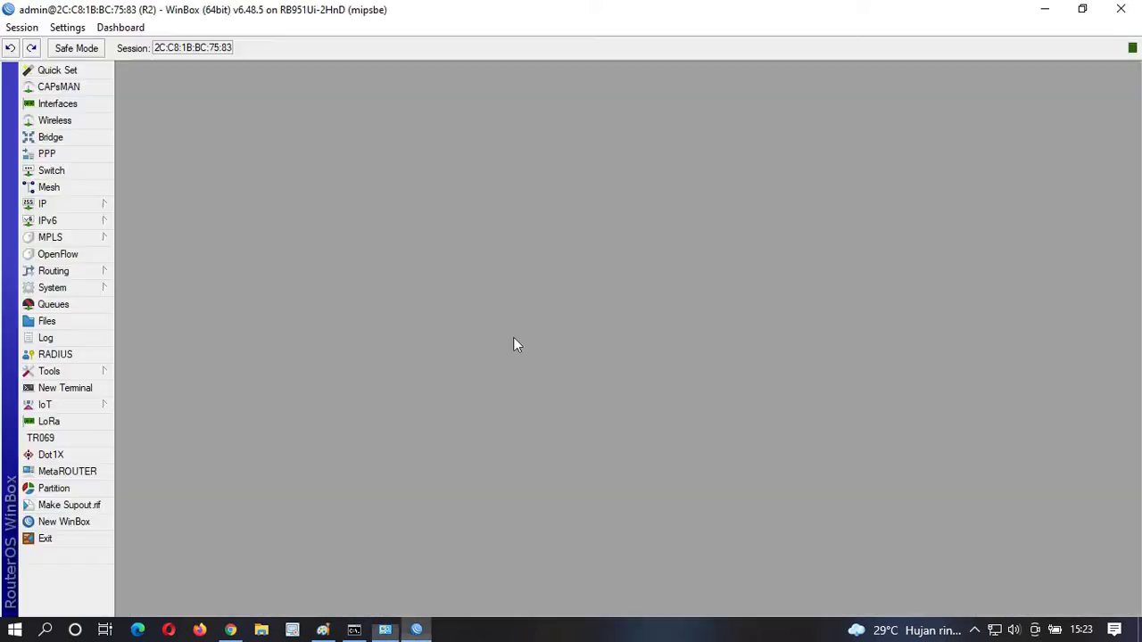
{"action": "left_click", "coordinate": [80, 203]}
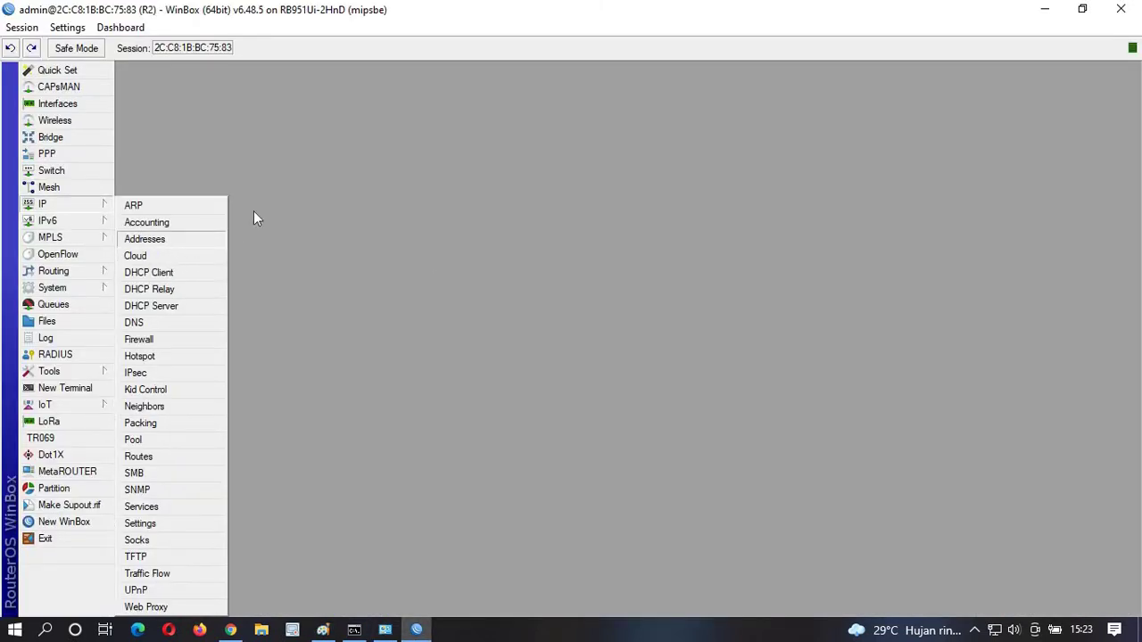
{"action": "left_click", "coordinate": [170, 237]}
{"action": "left_click", "coordinate": [347, 174]}
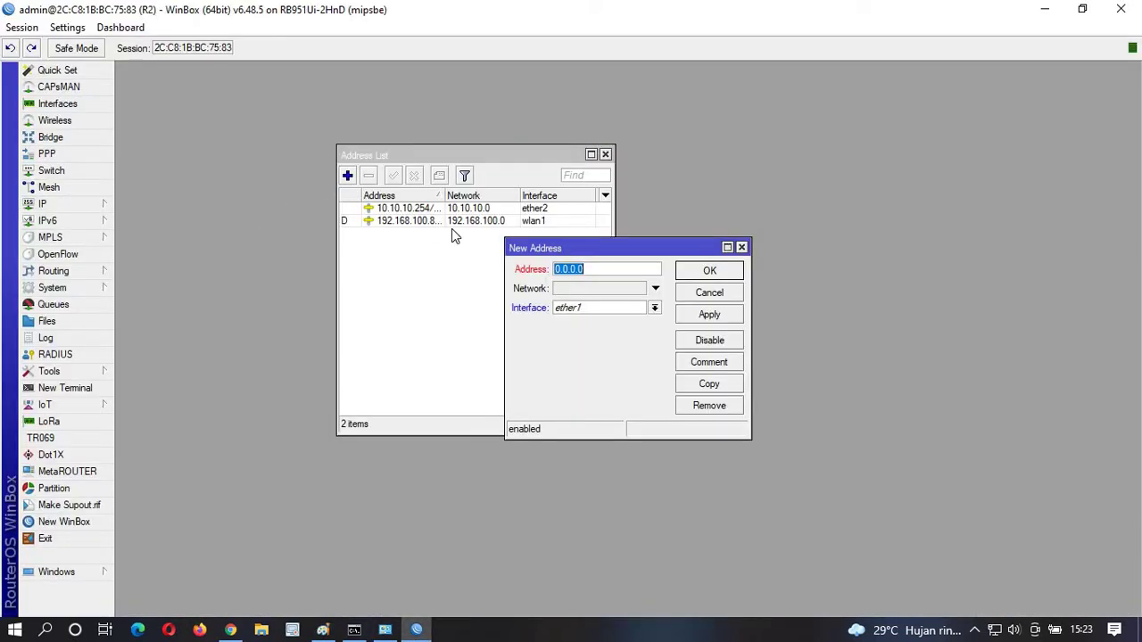
{"action": "left_click", "coordinate": [583, 309]}
{"action": "left_click", "coordinate": [593, 364]}
{"action": "left_click_drag", "start_coordinate": [584, 274], "coordinate": [536, 280]}
{"action": "type", "text": "192.168.100"}
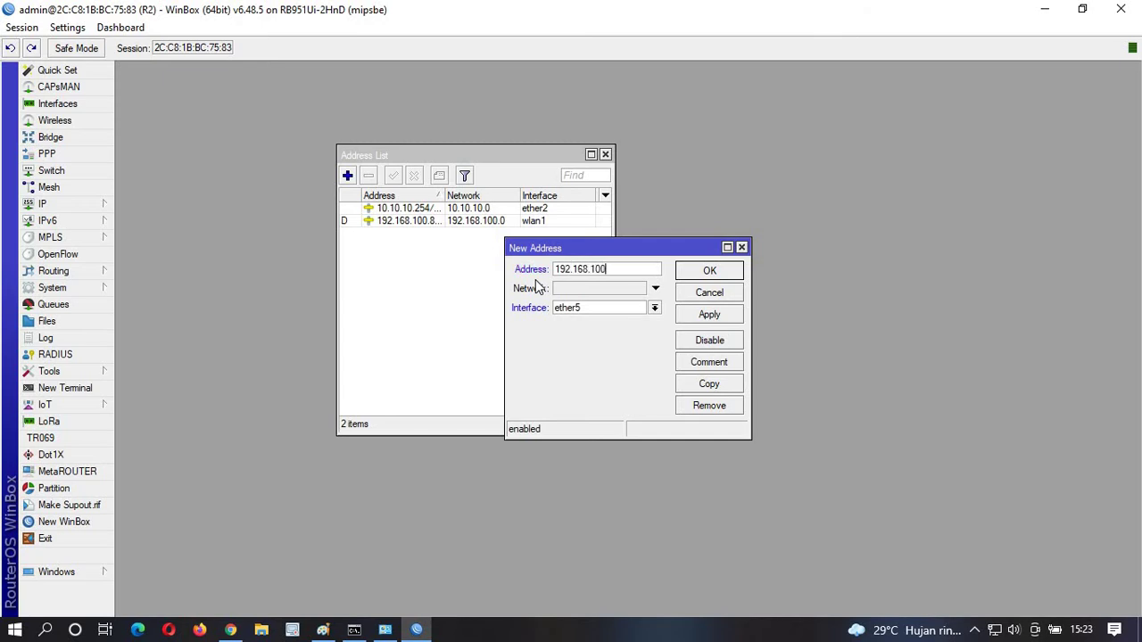
{"action": "type", "text": ".1/30"}
{"action": "left_click", "coordinate": [734, 314]}
{"action": "left_click", "coordinate": [709, 272]}
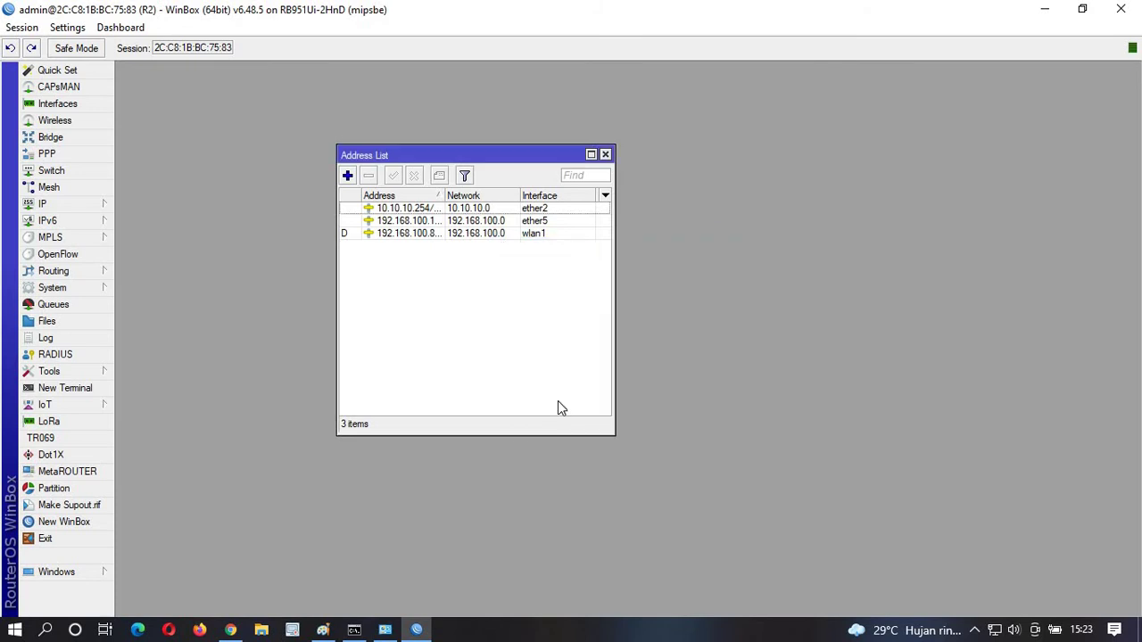
Check R2's routing table, widening Dst. Address to show 192.168.100.0/30 on ether5.
{"action": "left_click", "coordinate": [92, 207]}
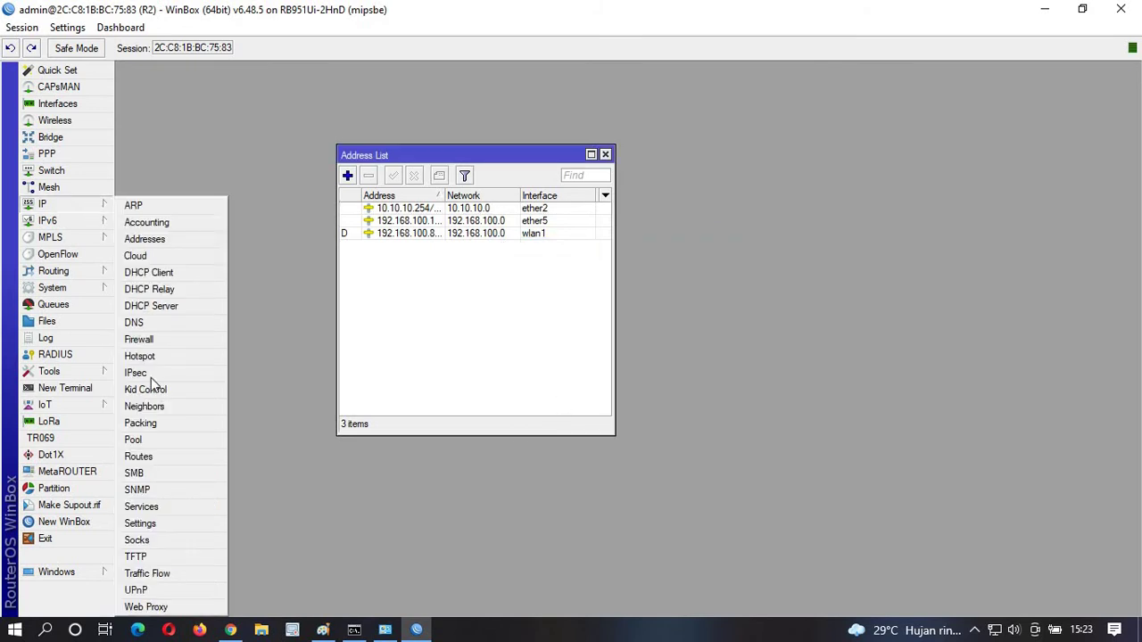
{"action": "left_click", "coordinate": [158, 454]}
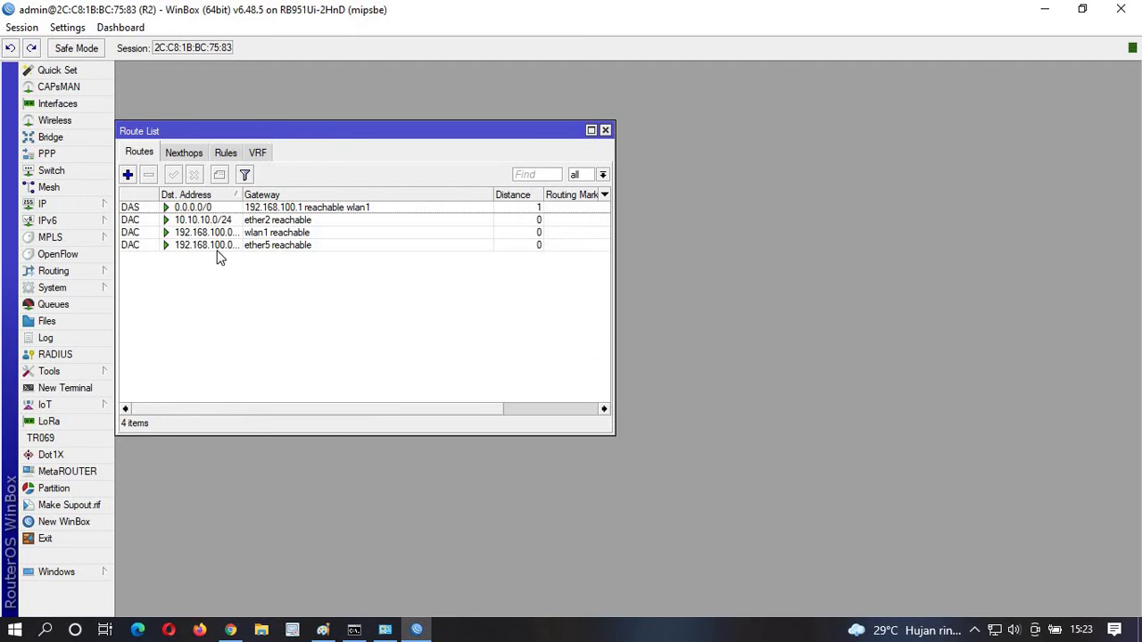
{"action": "left_click_drag", "start_coordinate": [244, 195], "coordinate": [298, 192]}
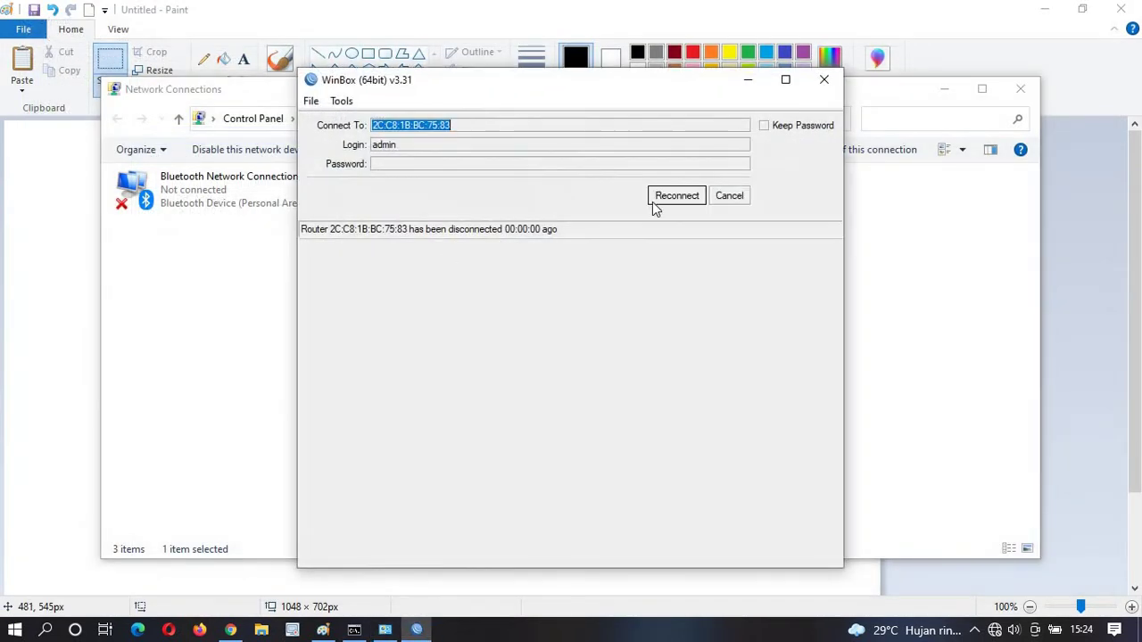
Dismiss the disconnect notice, rescan neighbours (none found), and check the PC's Unidentified network status.
{"action": "left_click", "coordinate": [733, 195]}
{"action": "left_click", "coordinate": [350, 278]}
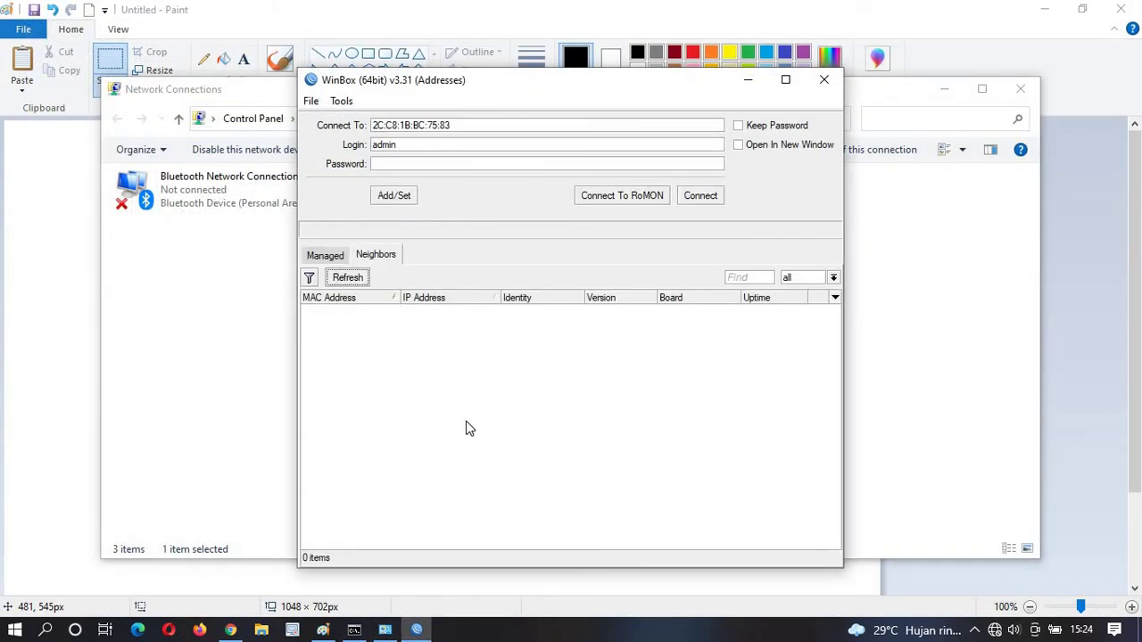
{"action": "left_click", "coordinate": [359, 282]}
{"action": "left_click", "coordinate": [348, 277]}
{"action": "left_click", "coordinate": [348, 278]}
{"action": "left_click", "coordinate": [357, 278]}
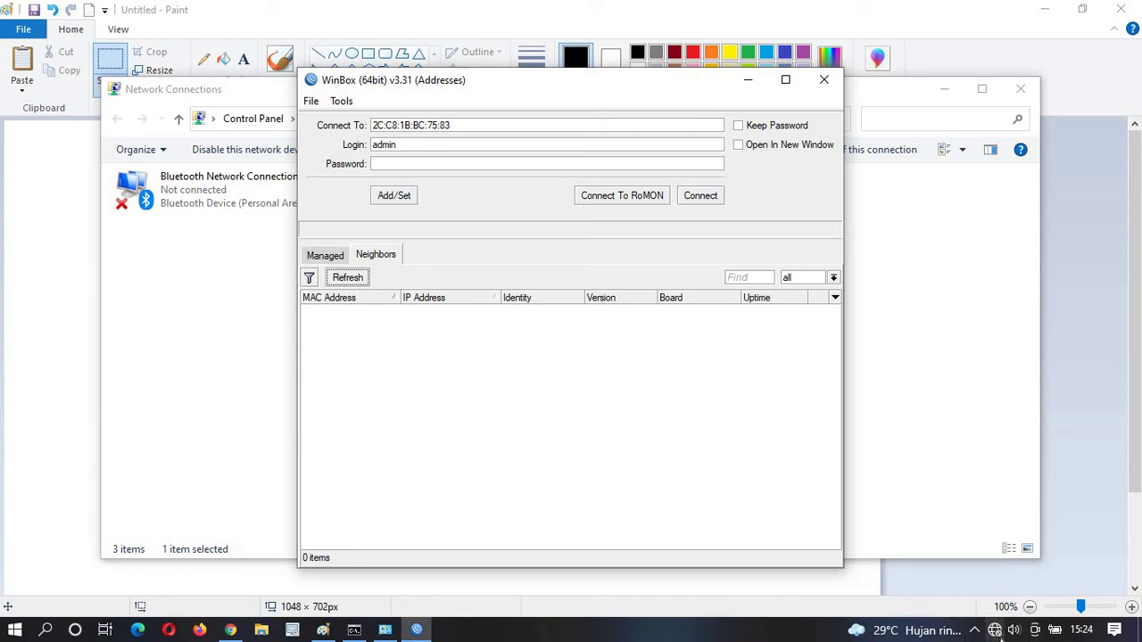
{"action": "left_click", "coordinate": [995, 630]}
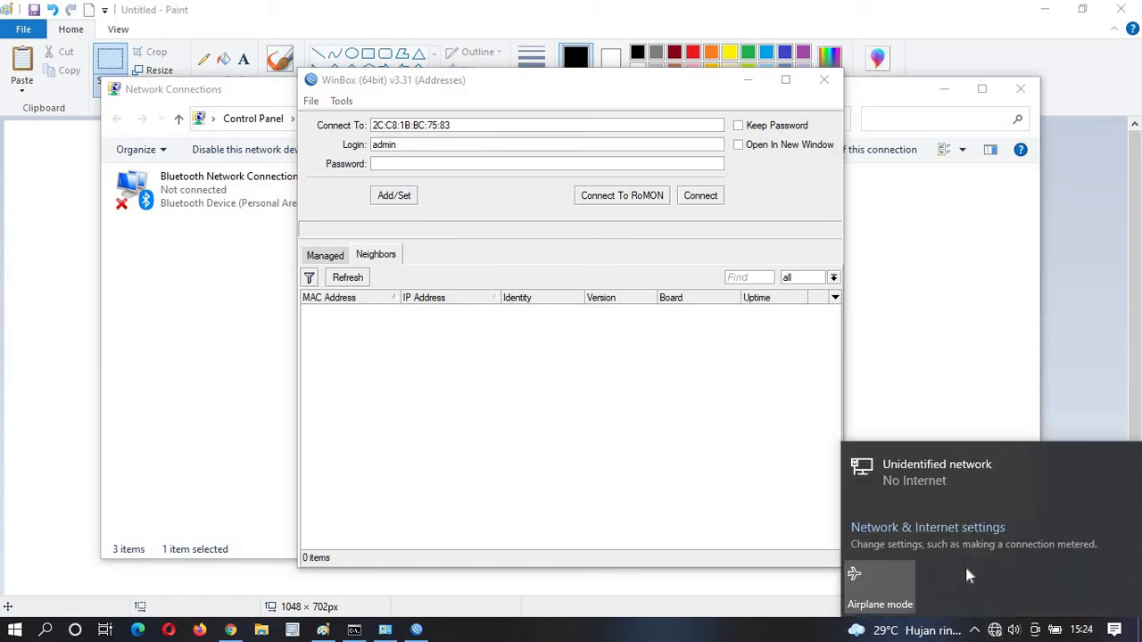
{"action": "left_click", "coordinate": [384, 629]}
Set the Ethernet adapter's IPv4 to obtain the IP address and DNS server automatically.
{"action": "right_click", "coordinate": [414, 190]}
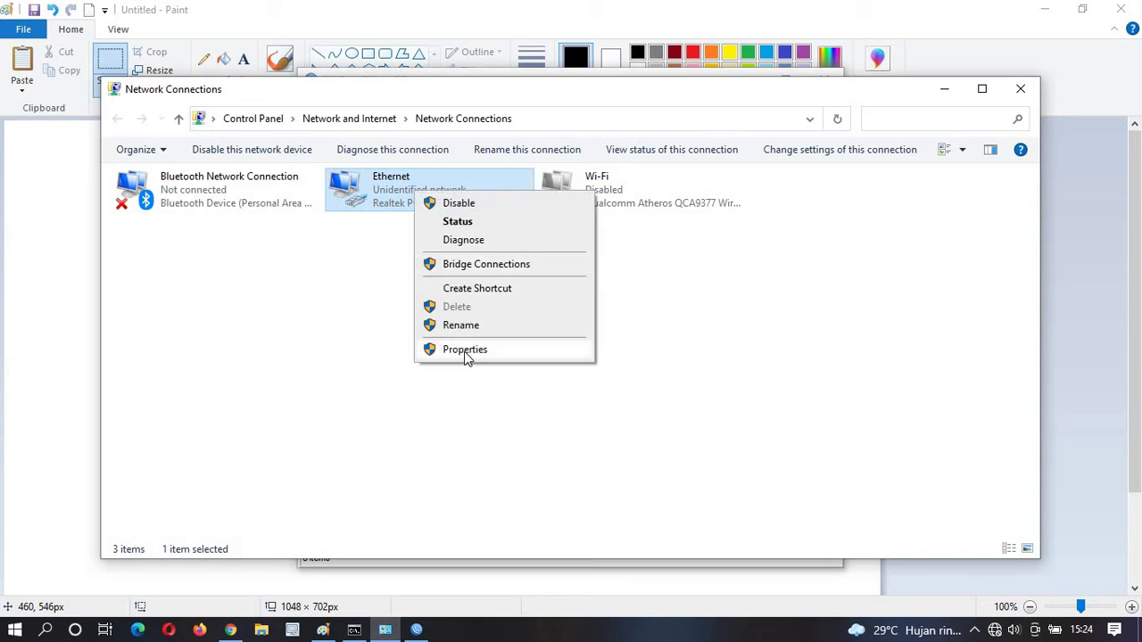
{"action": "left_click", "coordinate": [464, 351]}
{"action": "double_click", "coordinate": [267, 369]}
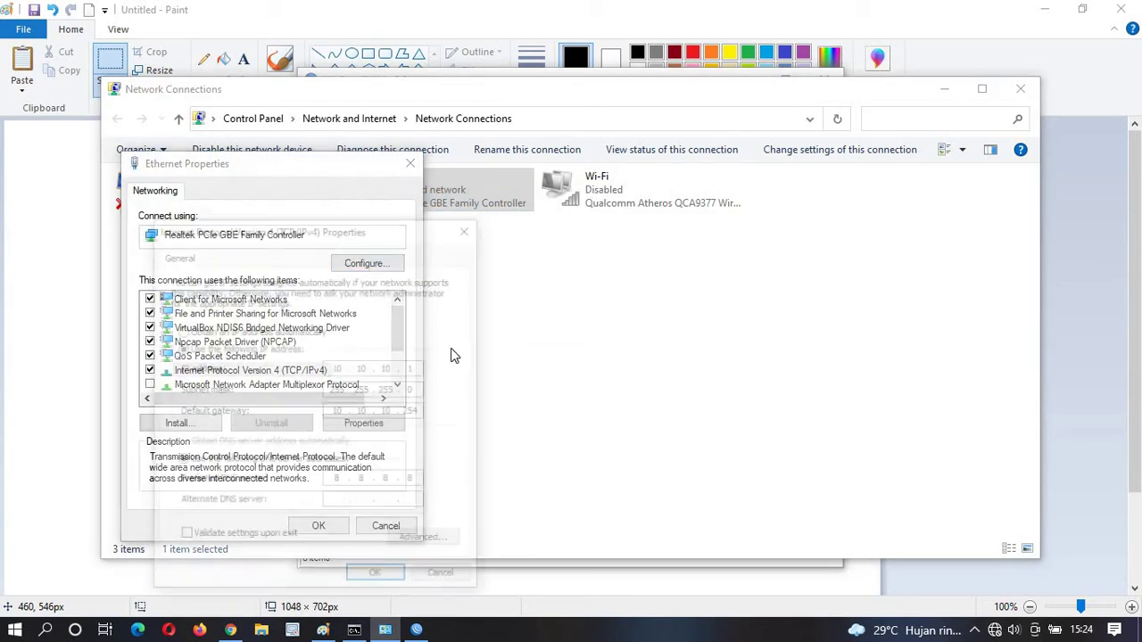
{"action": "left_click", "coordinate": [214, 330]}
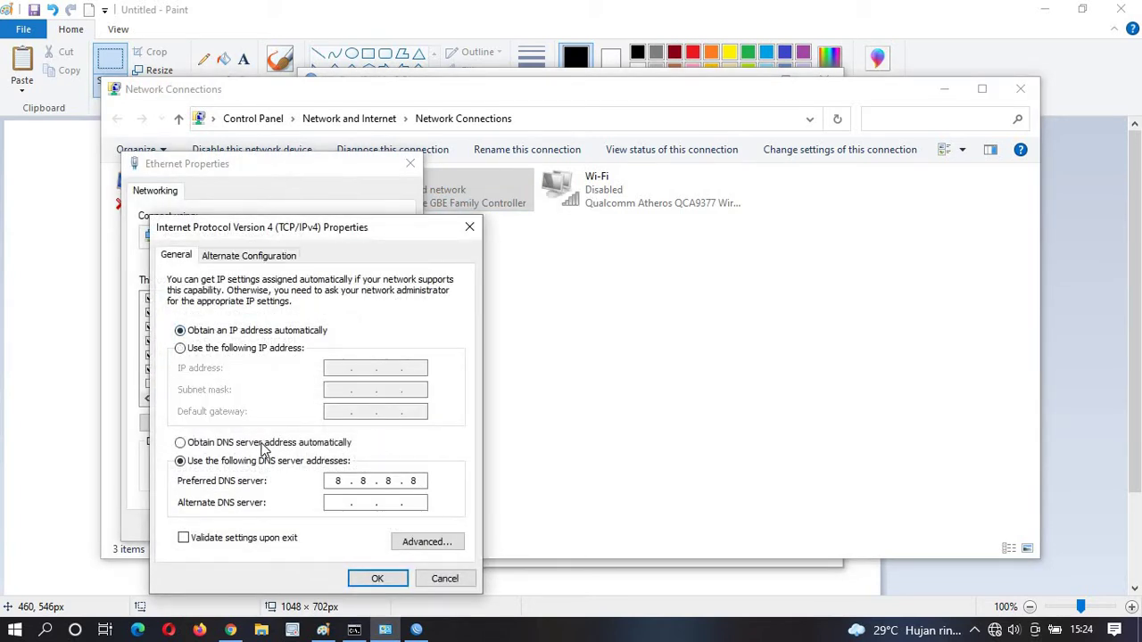
{"action": "left_click", "coordinate": [263, 444]}
{"action": "left_click", "coordinate": [377, 578]}
{"action": "left_click", "coordinate": [318, 525]}
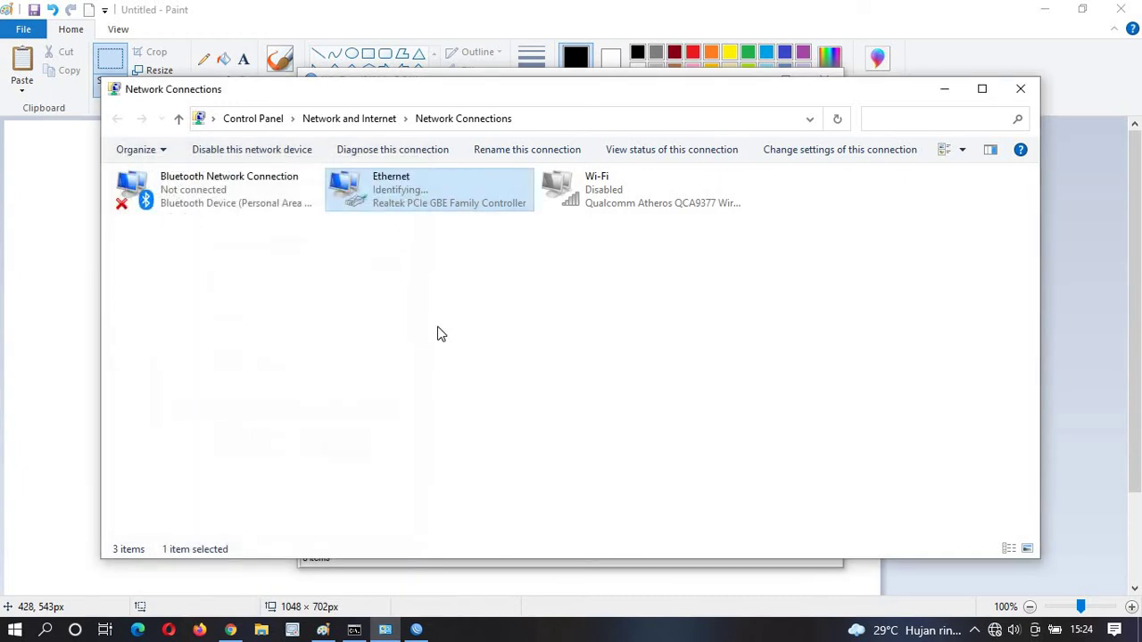
{"action": "left_click", "coordinate": [499, 7]}
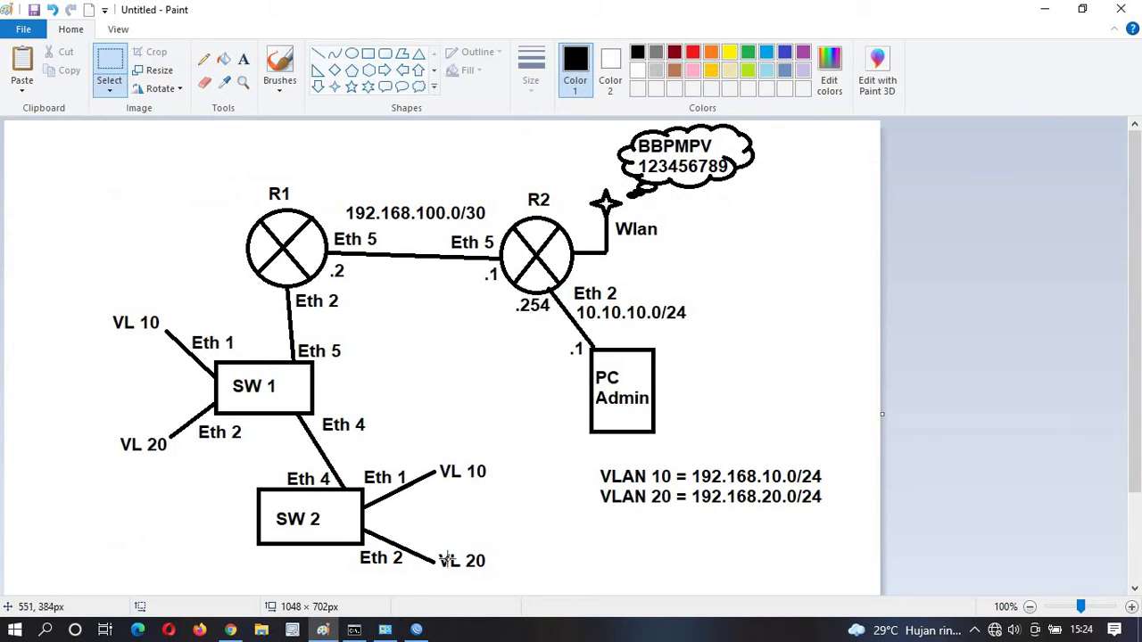
Rescan neighbours until RouterOS (192.168.88.1) and R2 (192.168.100.1) appear, then select RouterOS.
{"action": "left_click", "coordinate": [415, 630]}
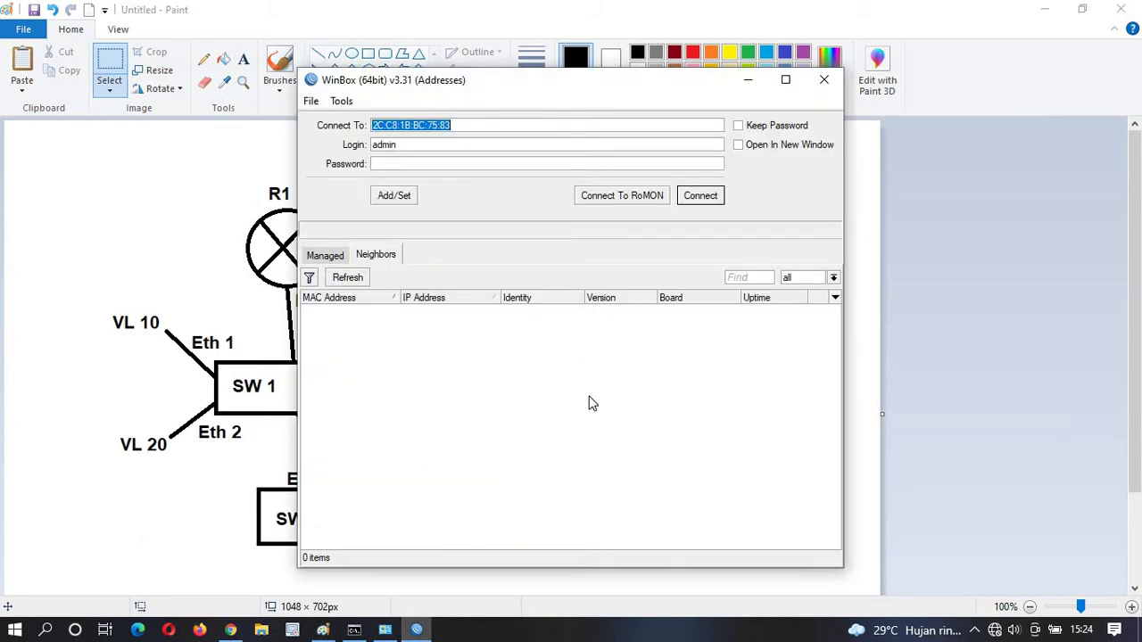
{"action": "left_click", "coordinate": [361, 282]}
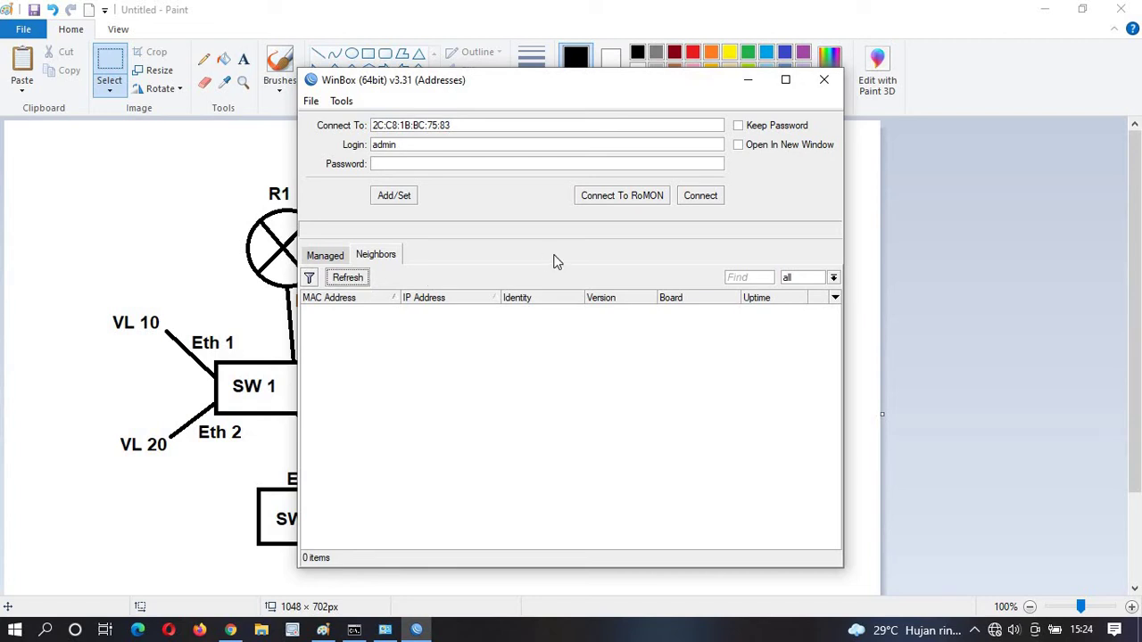
{"action": "left_click", "coordinate": [359, 284]}
{"action": "left_click", "coordinate": [360, 284]}
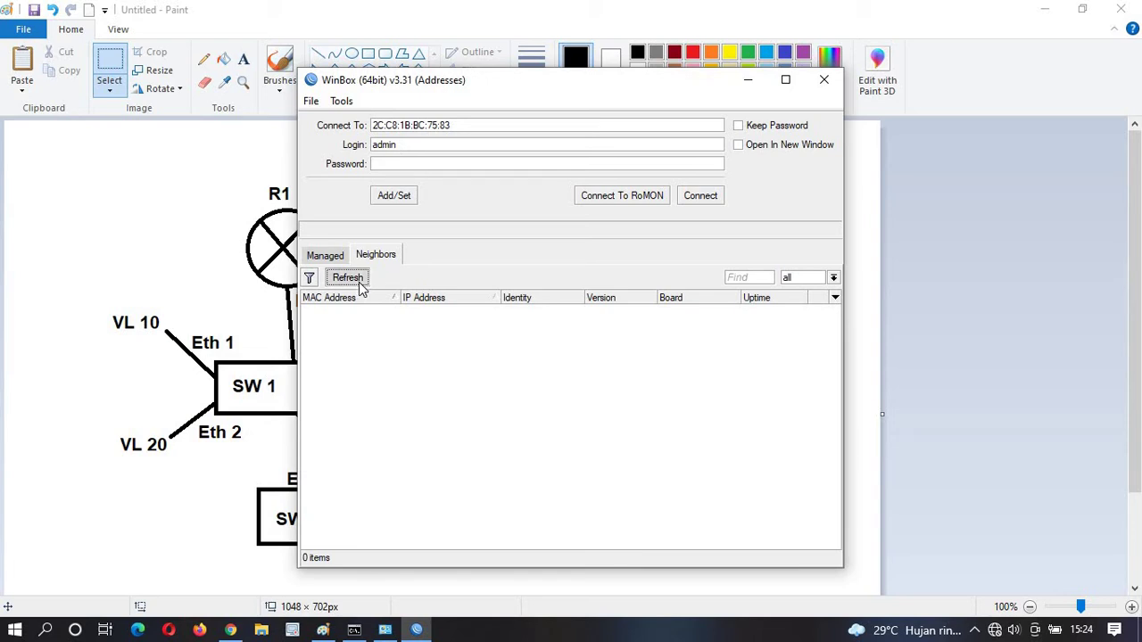
{"action": "left_click", "coordinate": [362, 300]}
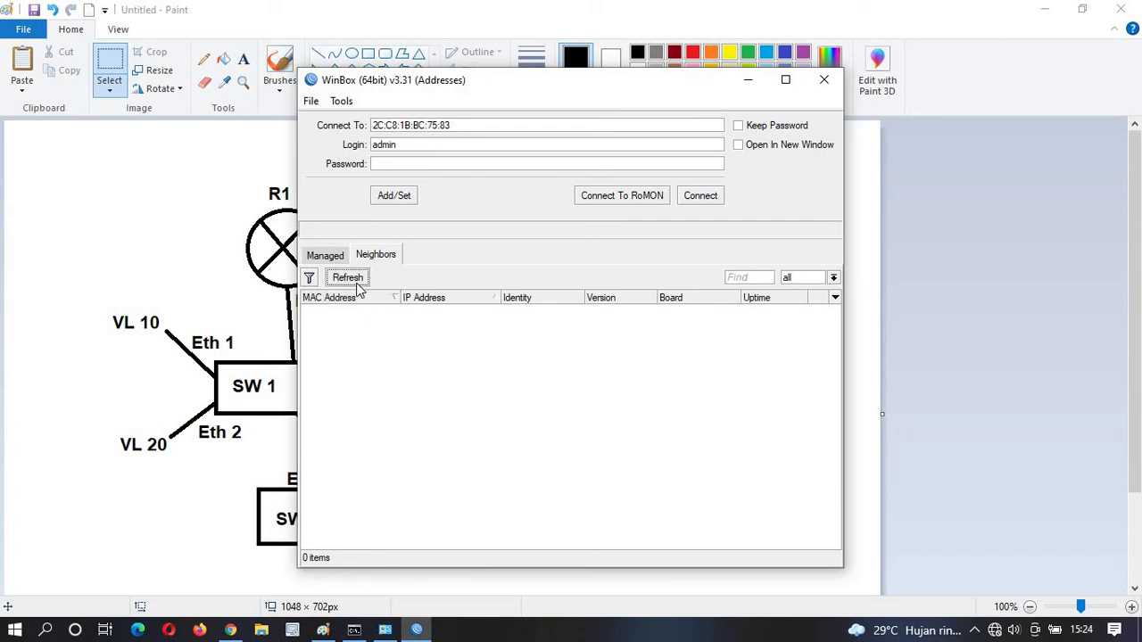
{"action": "left_click", "coordinate": [359, 285]}
{"action": "left_click", "coordinate": [359, 285]}
{"action": "left_click", "coordinate": [359, 284]}
{"action": "left_click", "coordinate": [360, 284]}
{"action": "left_click", "coordinate": [360, 284]}
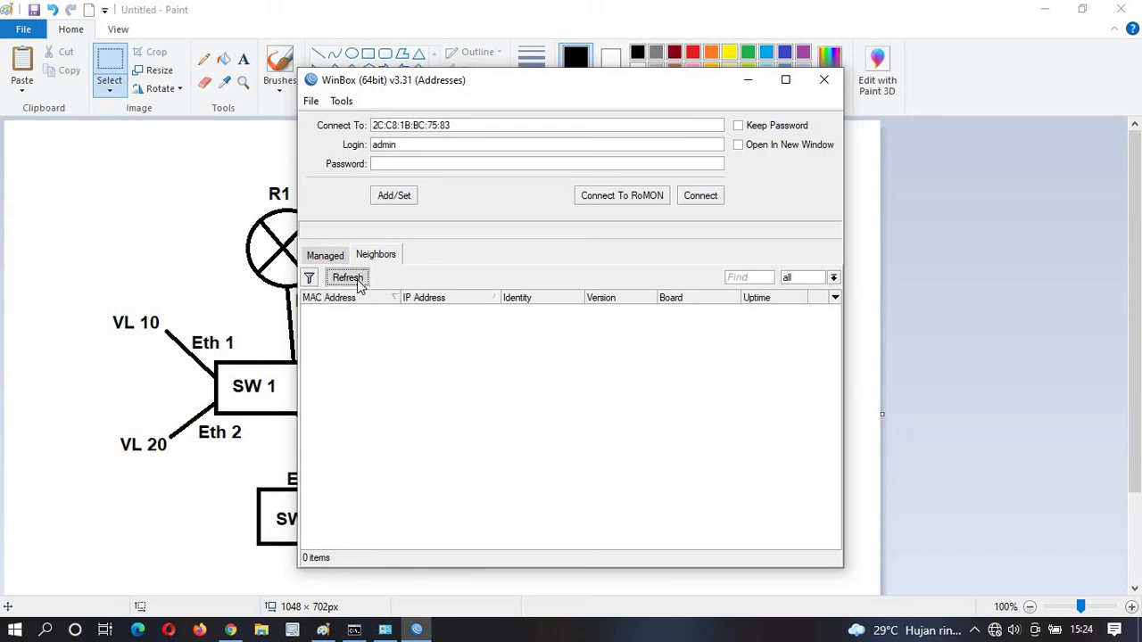
{"action": "left_click", "coordinate": [360, 284]}
{"action": "left_click", "coordinate": [359, 285]}
{"action": "left_click", "coordinate": [359, 285]}
{"action": "left_click", "coordinate": [362, 287]}
{"action": "left_click", "coordinate": [364, 289]}
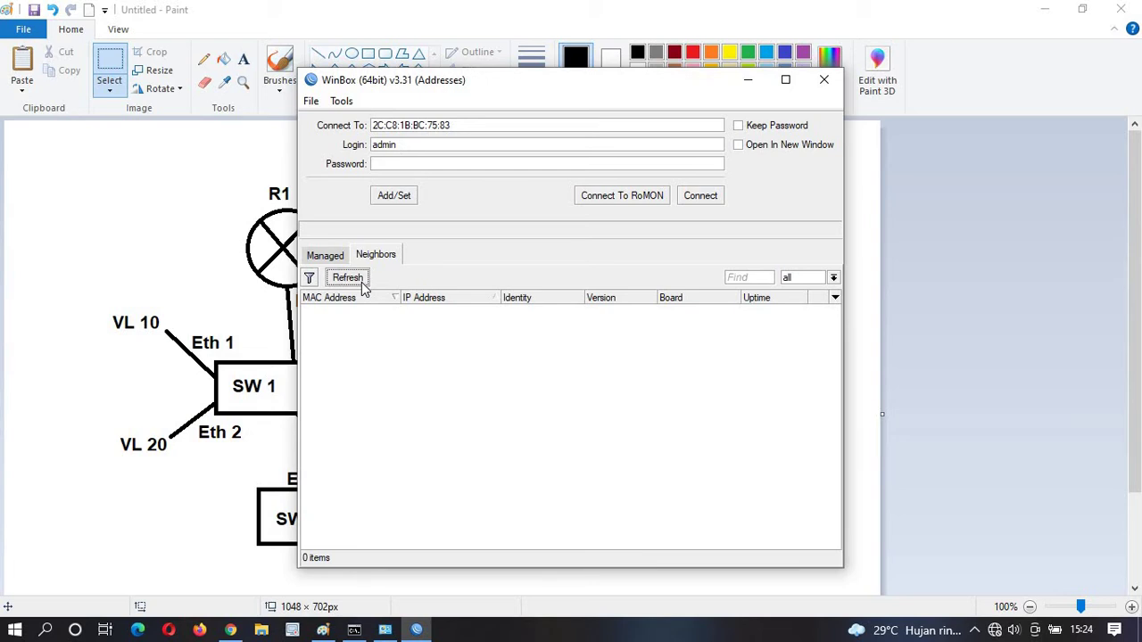
{"action": "left_click", "coordinate": [362, 288]}
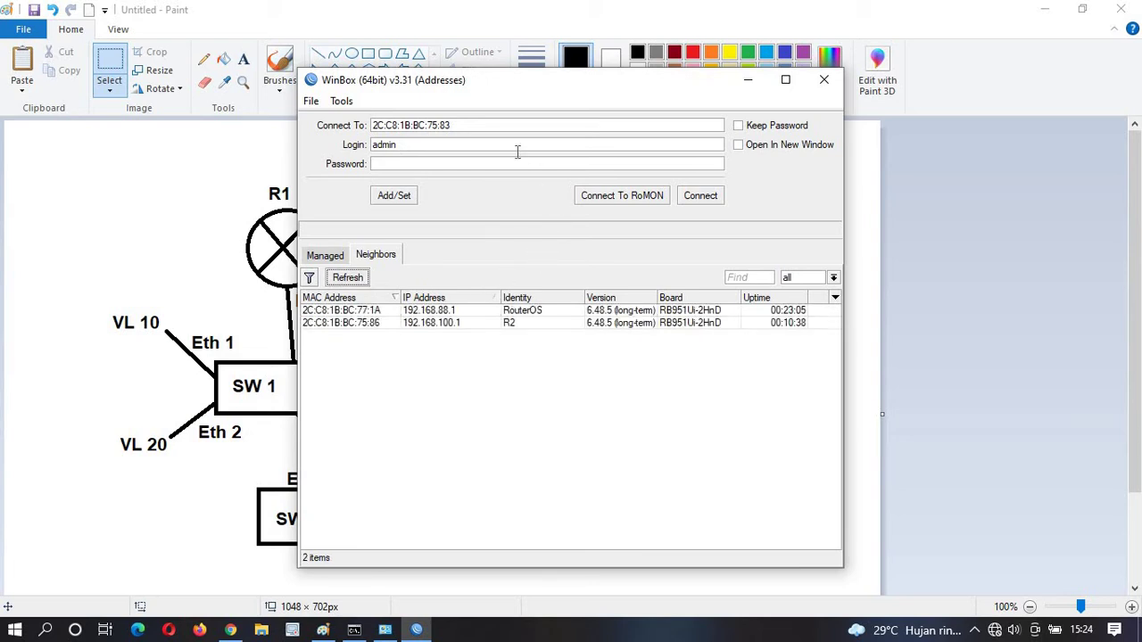
{"action": "left_click", "coordinate": [361, 312]}
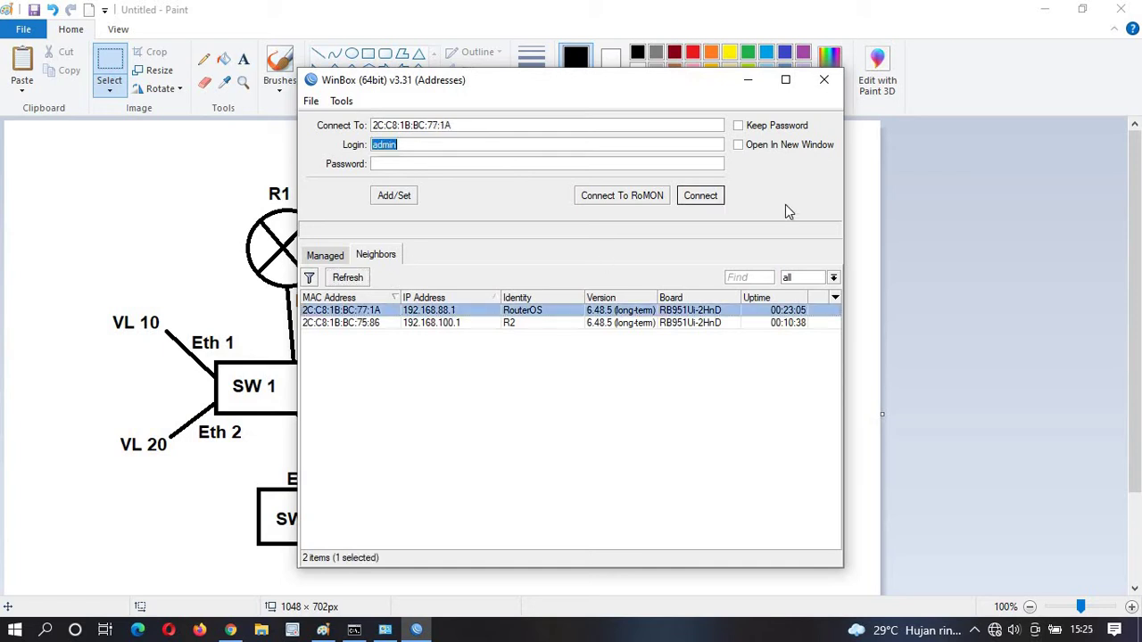
Log in to RouterOS at 192.168.88.1, remove its default configuration, and reconnect.
{"action": "left_click", "coordinate": [700, 195]}
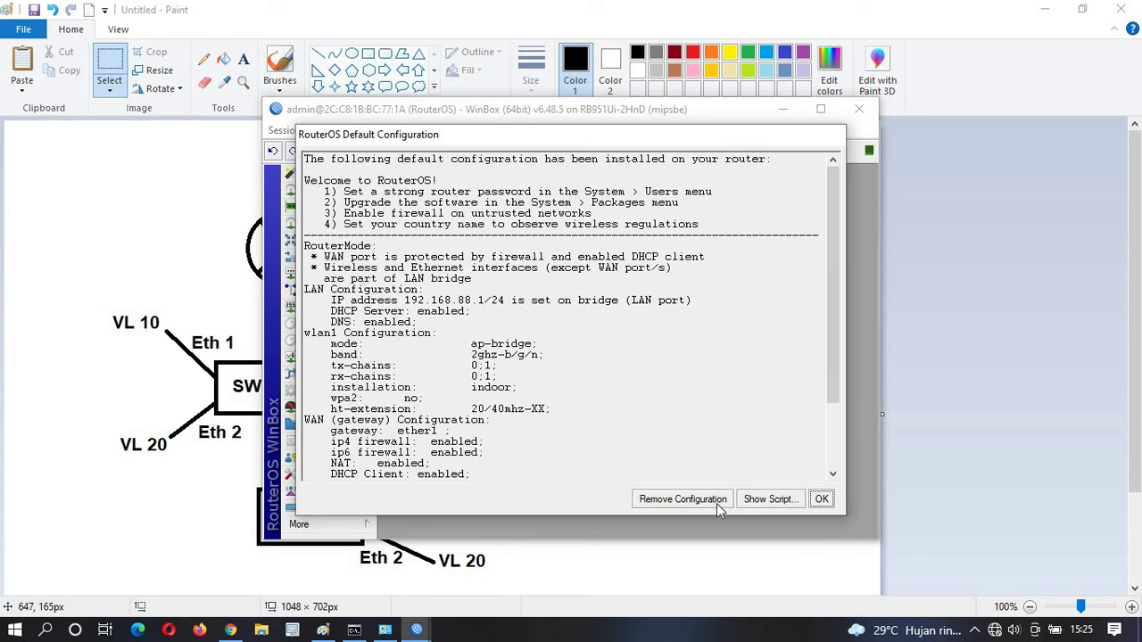
{"action": "left_click", "coordinate": [723, 500]}
{"action": "left_click", "coordinate": [821, 110]}
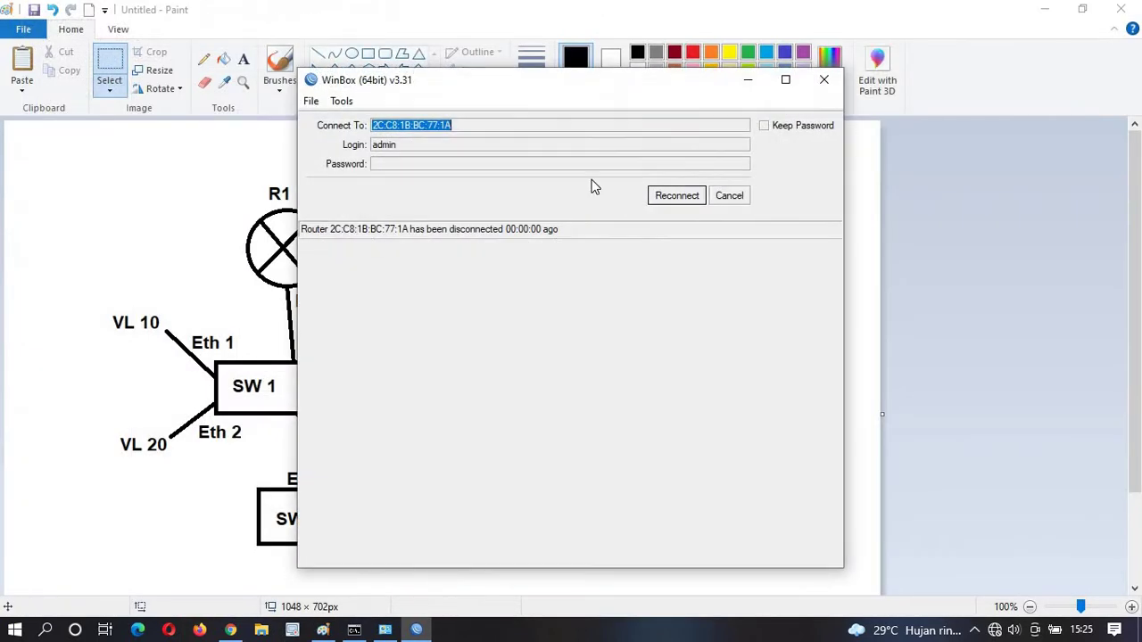
{"action": "left_click", "coordinate": [658, 197]}
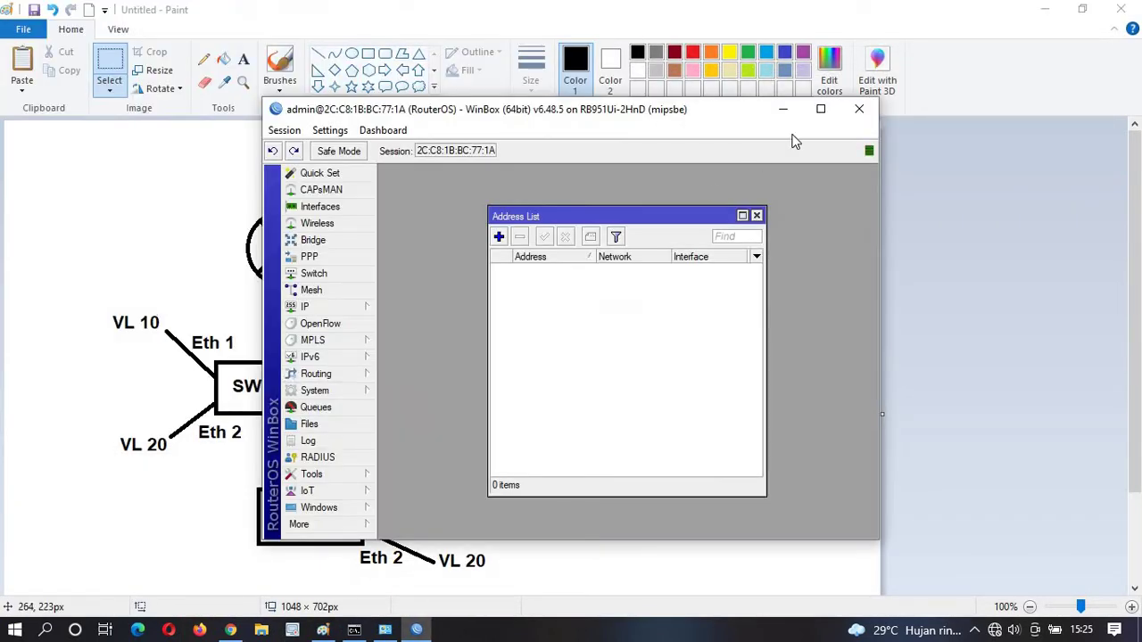
{"action": "left_click", "coordinate": [821, 109]}
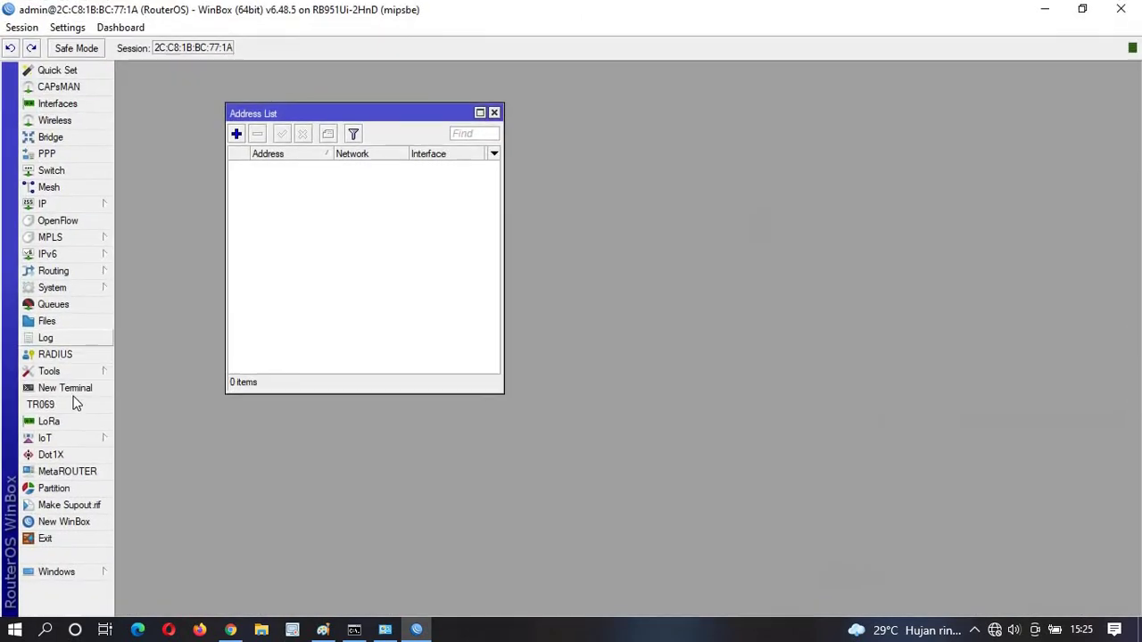
{"action": "left_click", "coordinate": [89, 289]}
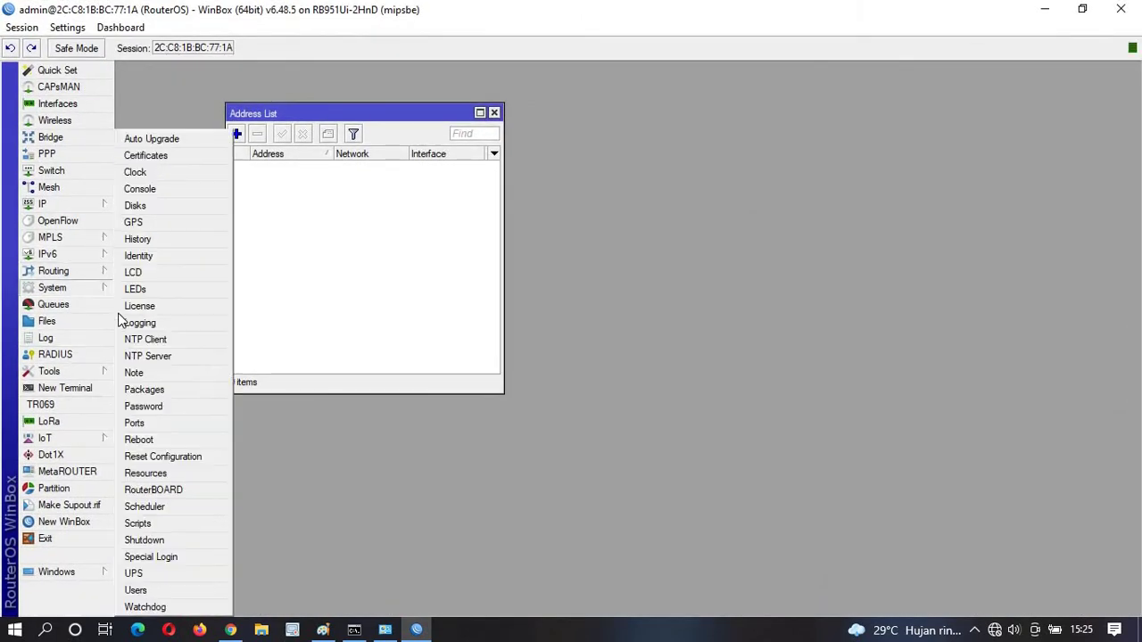
Reset the router's configuration with No Default Configuration ticked, then view the Paint diagram.
{"action": "left_click", "coordinate": [172, 458]}
{"action": "left_click", "coordinate": [596, 354]}
{"action": "left_click", "coordinate": [704, 312]}
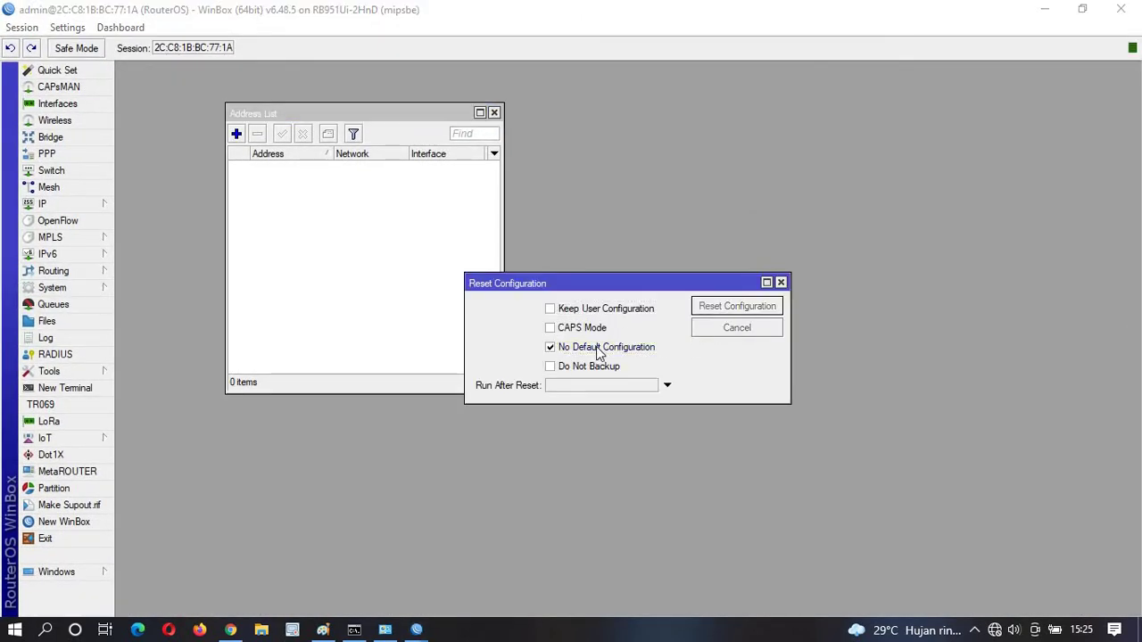
{"action": "left_click", "coordinate": [641, 346]}
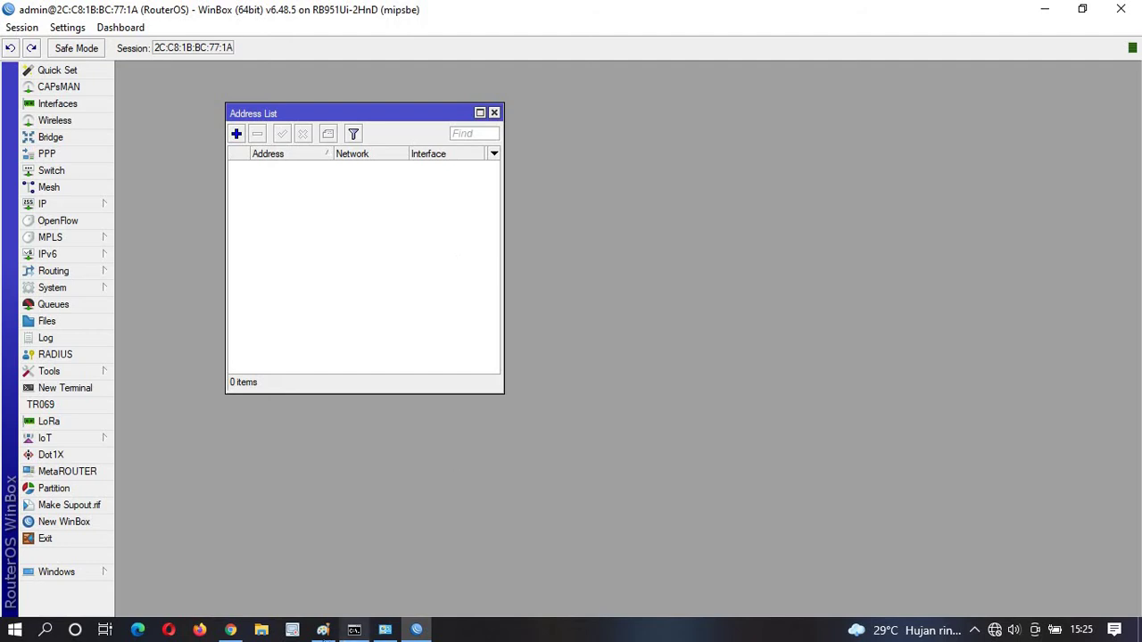
{"action": "left_click", "coordinate": [323, 629]}
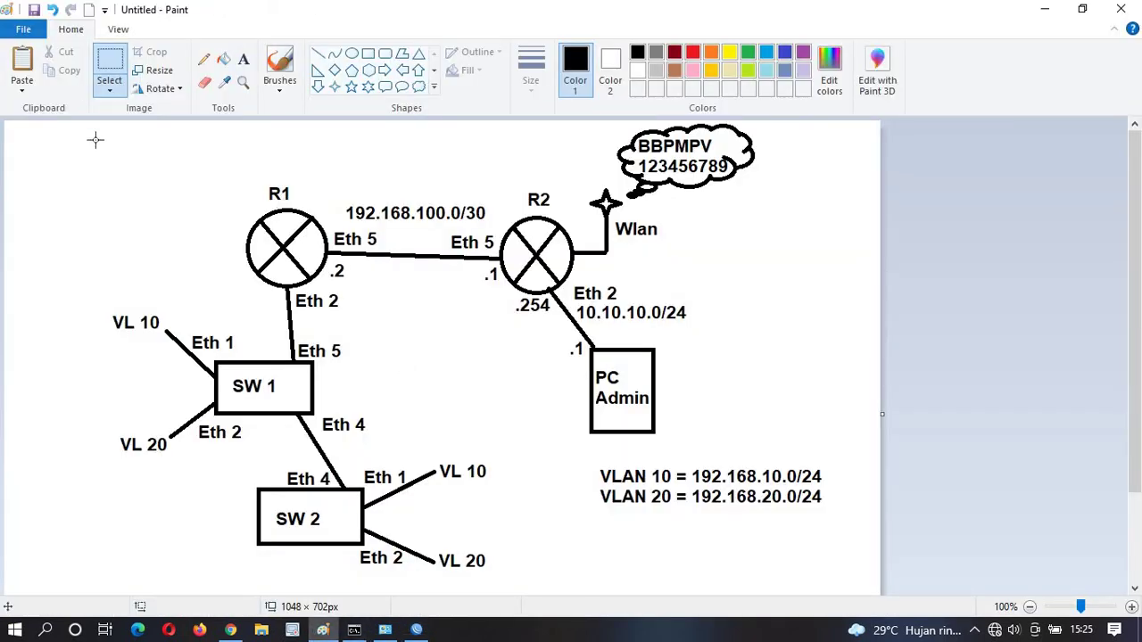
Outline R2 and then R1 on the Paint diagram, then return to the WinBox login window.
{"action": "key", "text": "alt+Tab"}
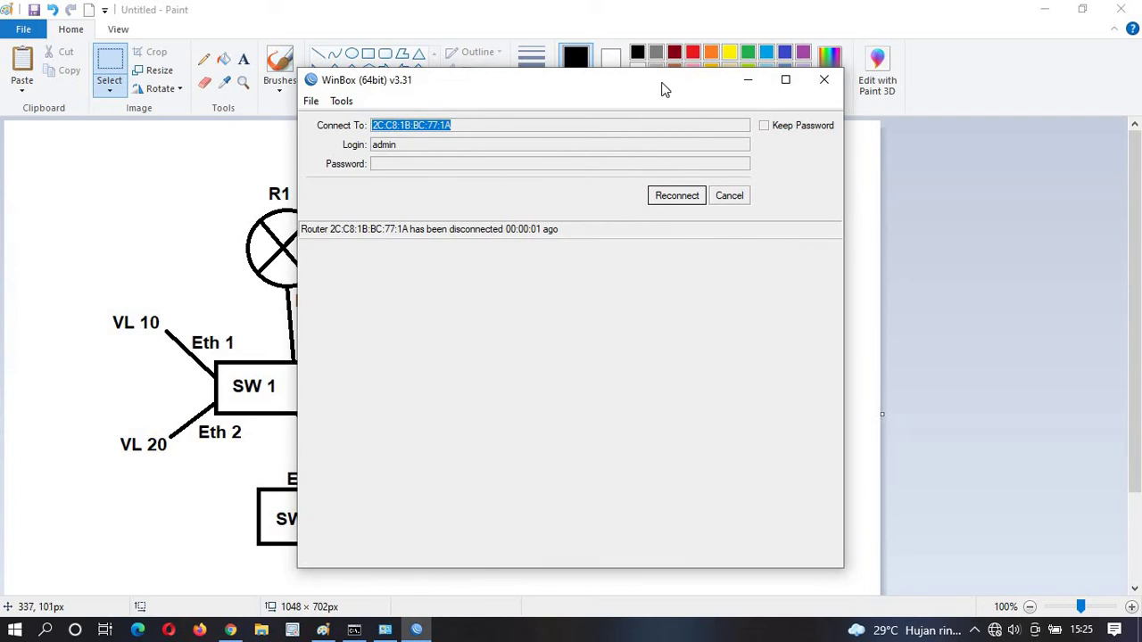
{"action": "left_click", "coordinate": [336, 5]}
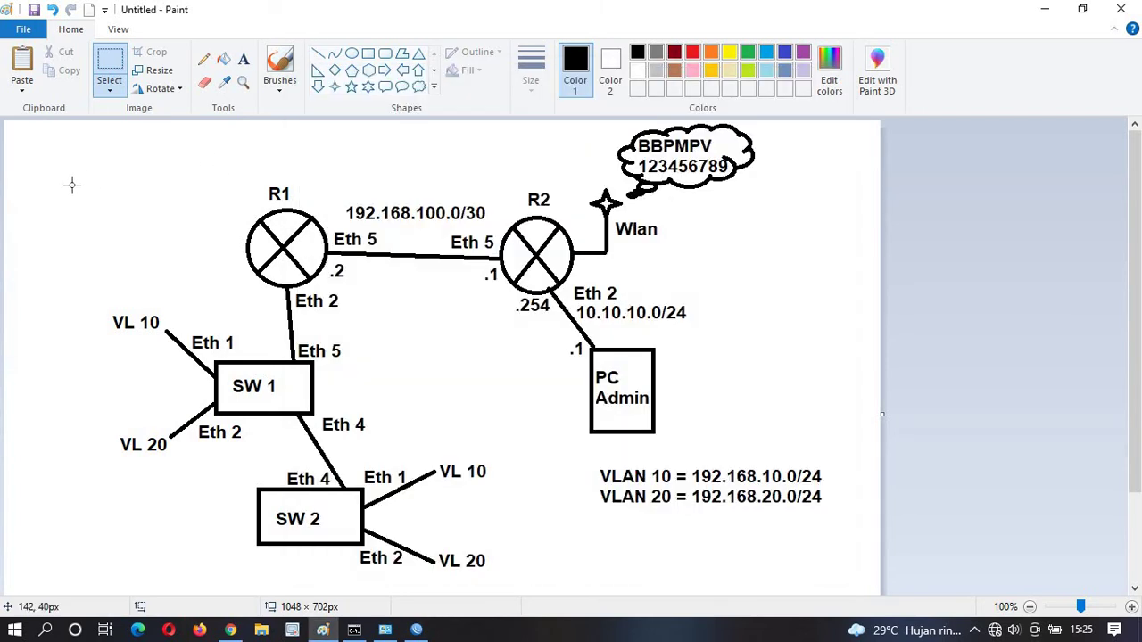
{"action": "mouse_move", "coordinate": [82, 161]}
{"action": "left_mouse_down"}
{"action": "mouse_move", "coordinate": [396, 496]}
{"action": "mouse_move", "coordinate": [533, 580]}
{"action": "mouse_move", "coordinate": [465, 583]}
{"action": "left_mouse_up"}
{"action": "left_click_drag", "start_coordinate": [482, 140], "coordinate": [557, 317]}
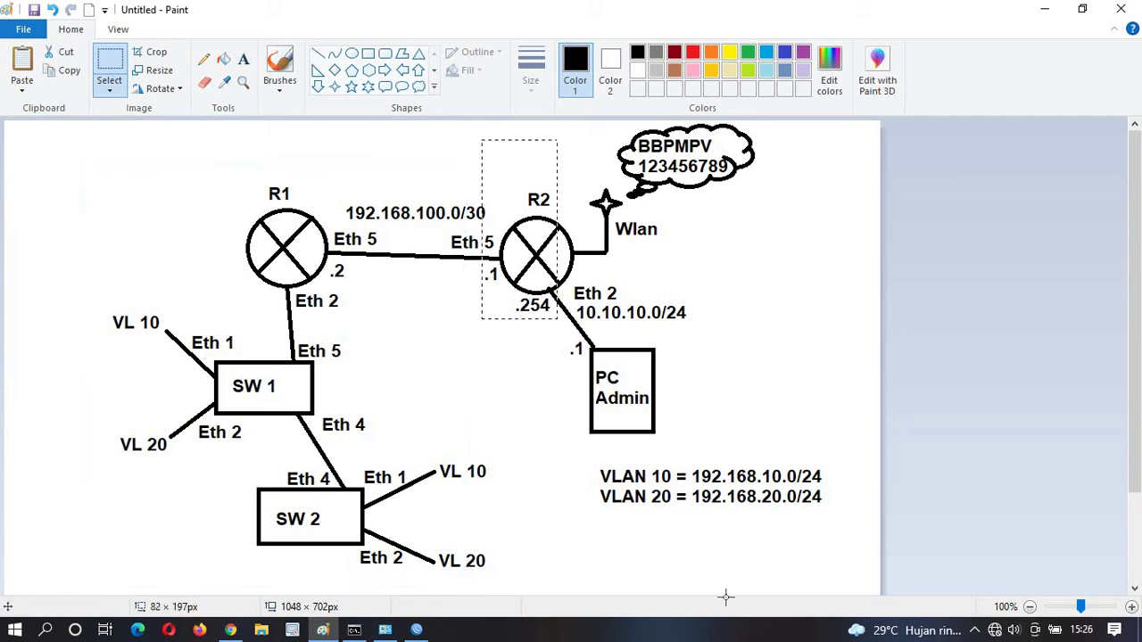
{"action": "left_click_drag", "start_coordinate": [725, 596], "coordinate": [859, 571]}
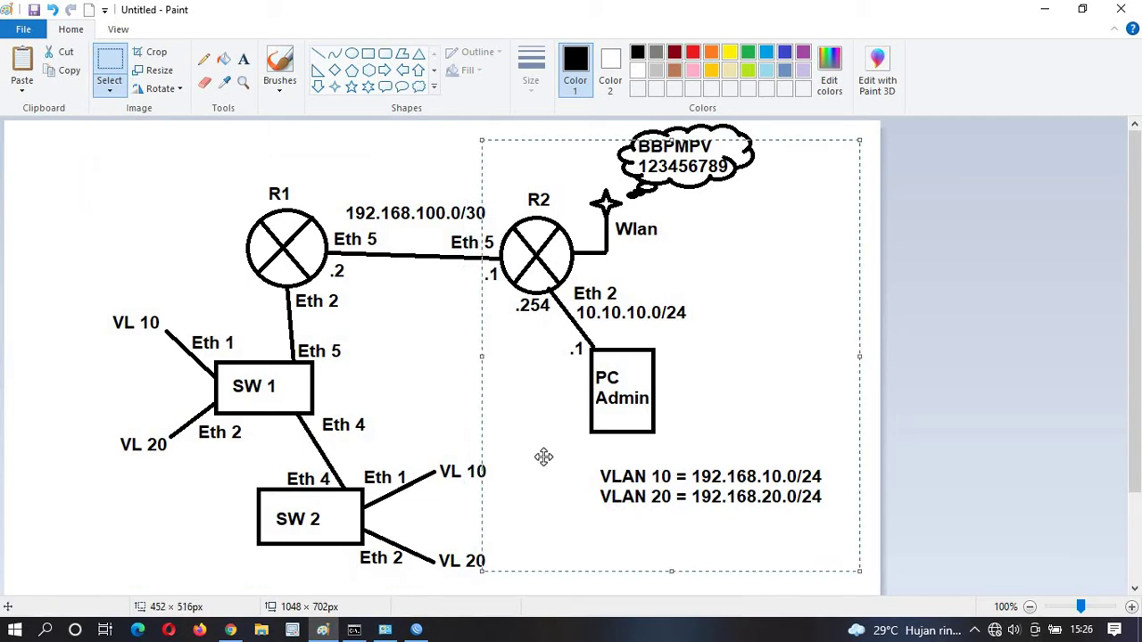
{"action": "left_click", "coordinate": [1003, 407]}
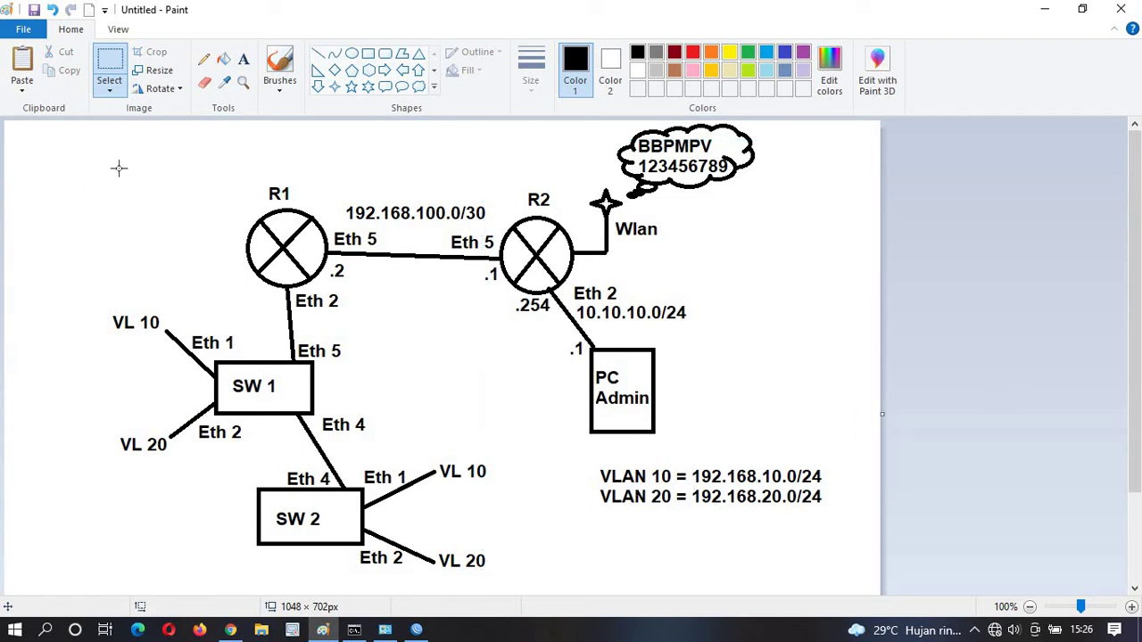
{"action": "left_click_drag", "start_coordinate": [123, 153], "coordinate": [364, 350]}
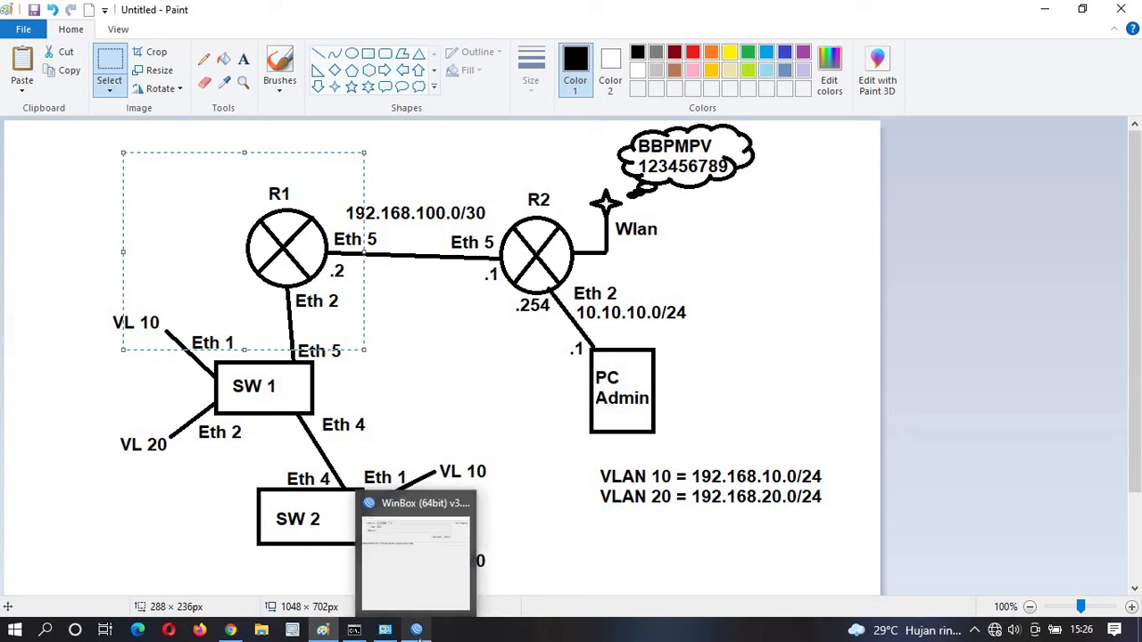
{"action": "left_click", "coordinate": [418, 631]}
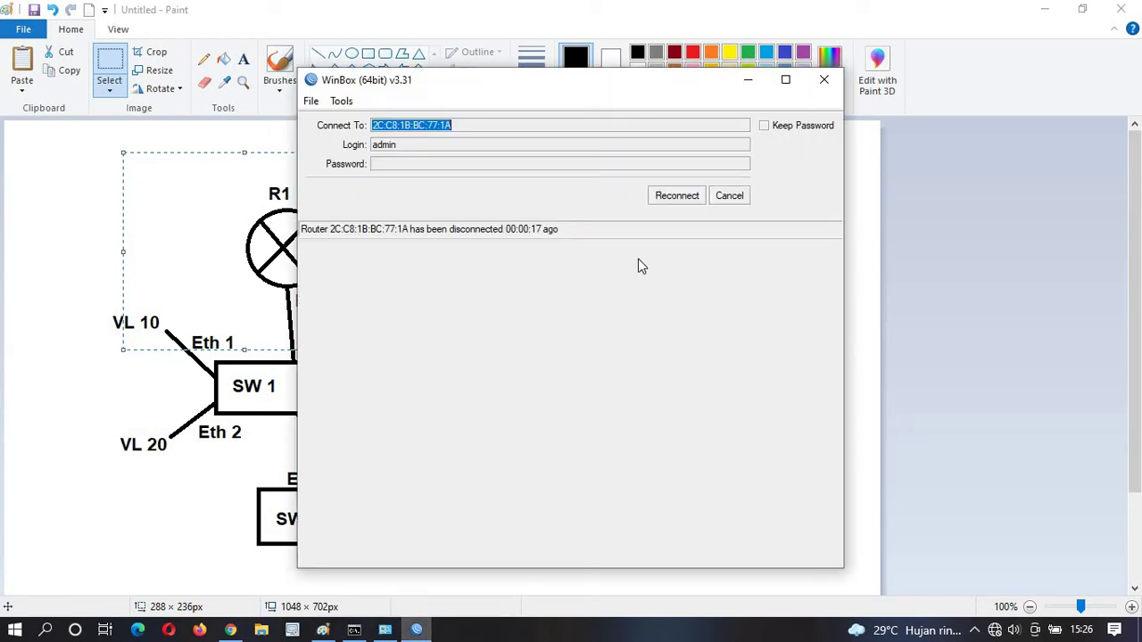
Try reconnecting to the reset router and rescan neighbours; the connection fails with no routers found.
{"action": "left_click", "coordinate": [667, 198]}
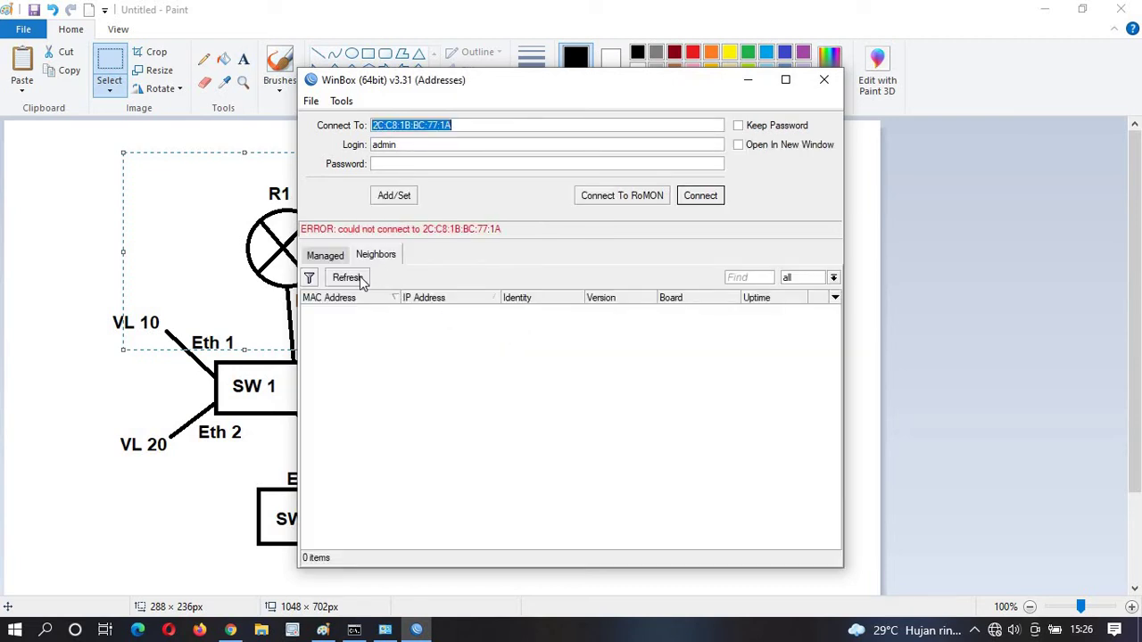
{"action": "left_click", "coordinate": [349, 277]}
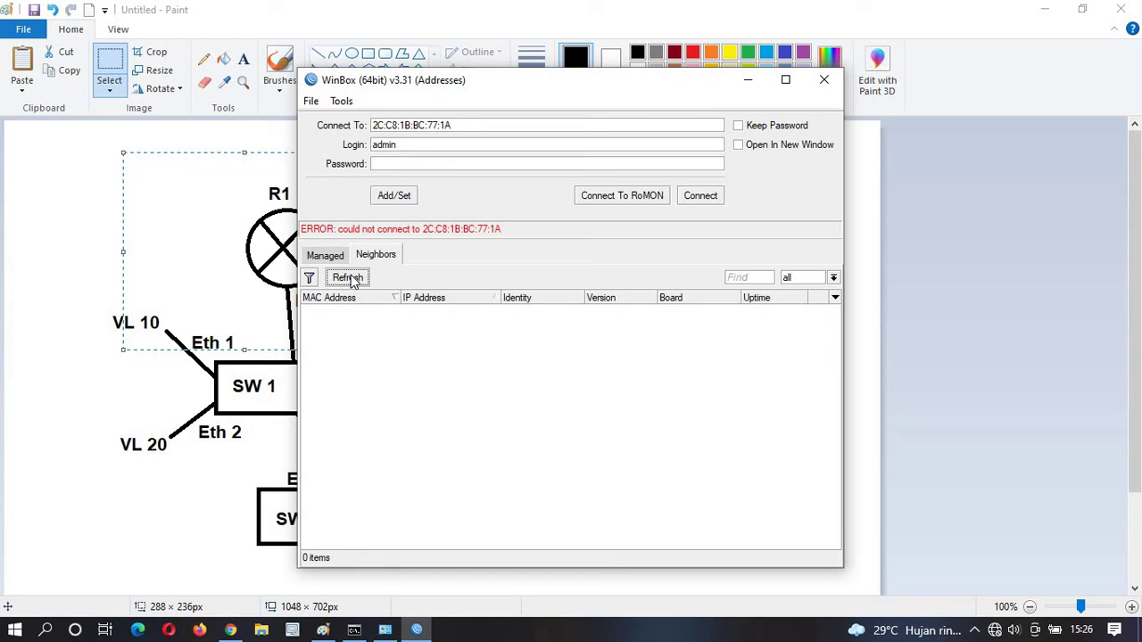
{"action": "left_click", "coordinate": [349, 279]}
Open the Ethernet adapter's IPv4 properties from Network Connections.
{"action": "left_click", "coordinate": [385, 630]}
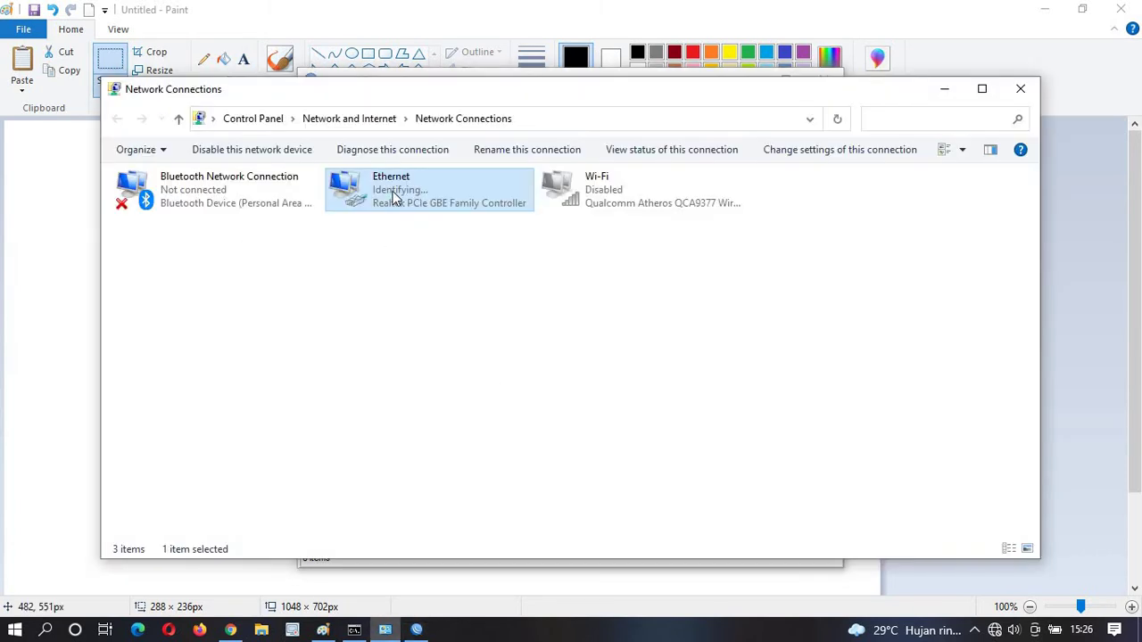
{"action": "double_click", "coordinate": [392, 191]}
{"action": "left_click", "coordinate": [492, 454]}
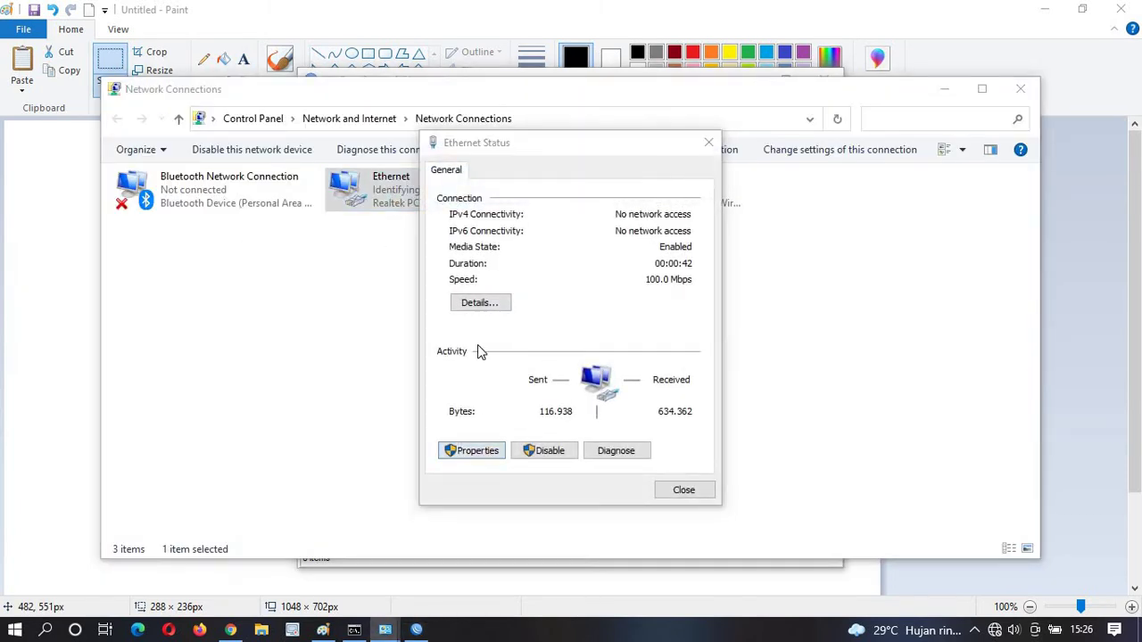
{"action": "double_click", "coordinate": [563, 363]}
Set a static IP of 100.100.100.2 with mask 255.0.0.0 and no default gateway.
{"action": "left_click", "coordinate": [593, 341]}
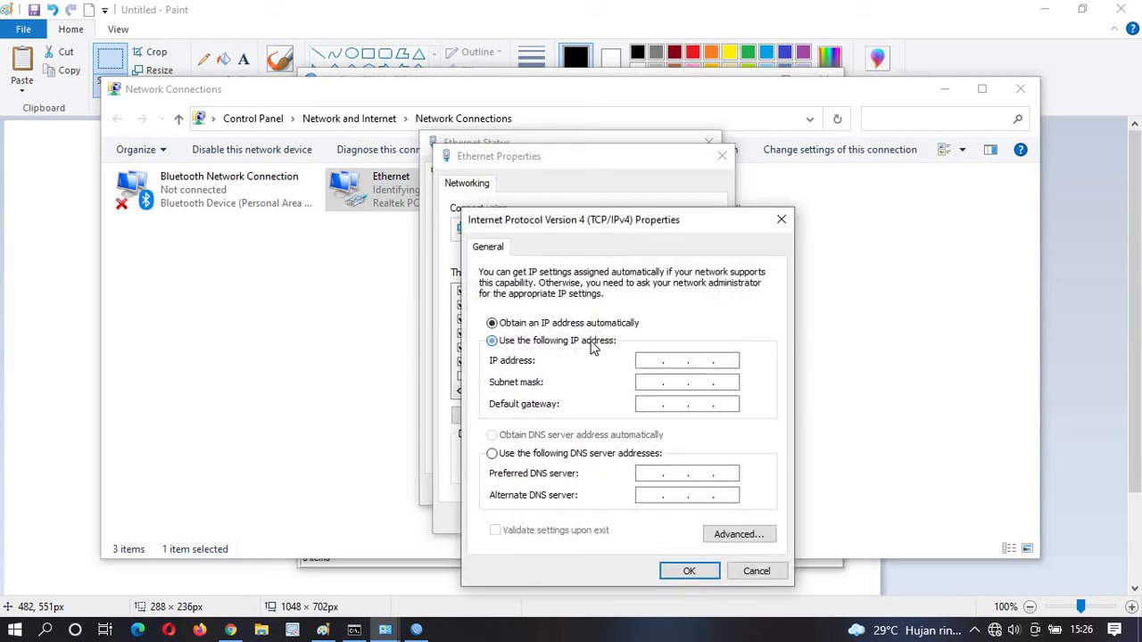
{"action": "left_click", "coordinate": [642, 360]}
{"action": "type", "text": "192 . "}
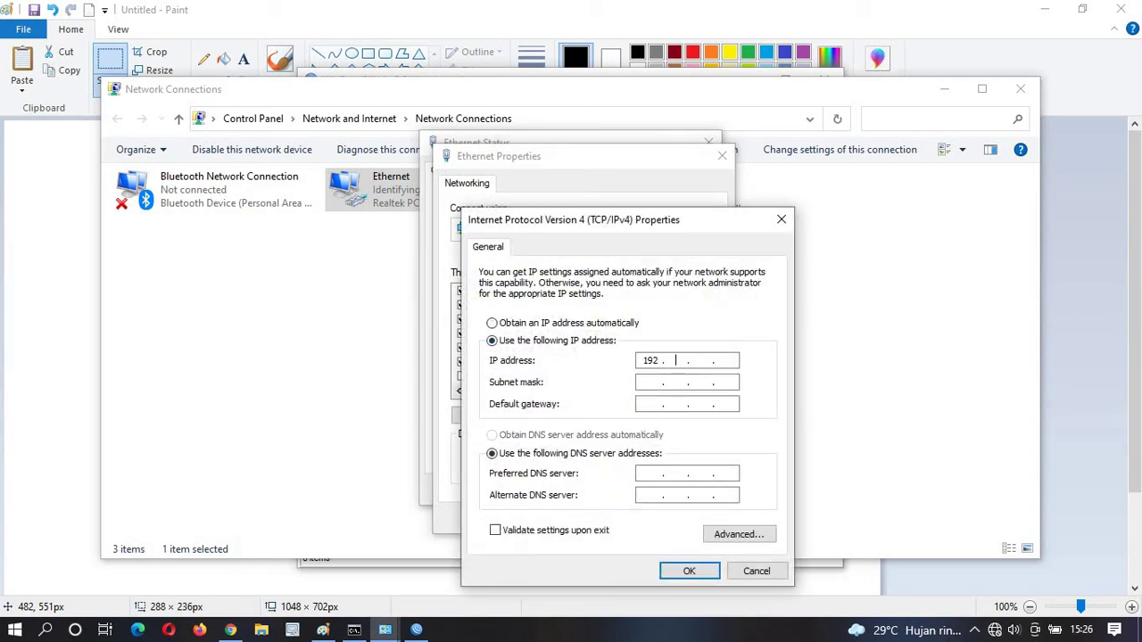
{"action": "type", "text": "168"}
{"action": "key", "text": "BackSpace"}
{"action": "key", "text": "BackSpace"}
{"action": "key", "text": "BackSpace"}
{"action": "key", "text": "BackSpace"}
{"action": "key", "text": "BackSpace"}
{"action": "key", "text": "BackSpace"}
{"action": "key", "text": "BackSpace"}
{"action": "key", "text": "BackSpace"}
{"action": "type", "text": "100 . 100 . 100"}
{"action": "key", "text": "Tab"}
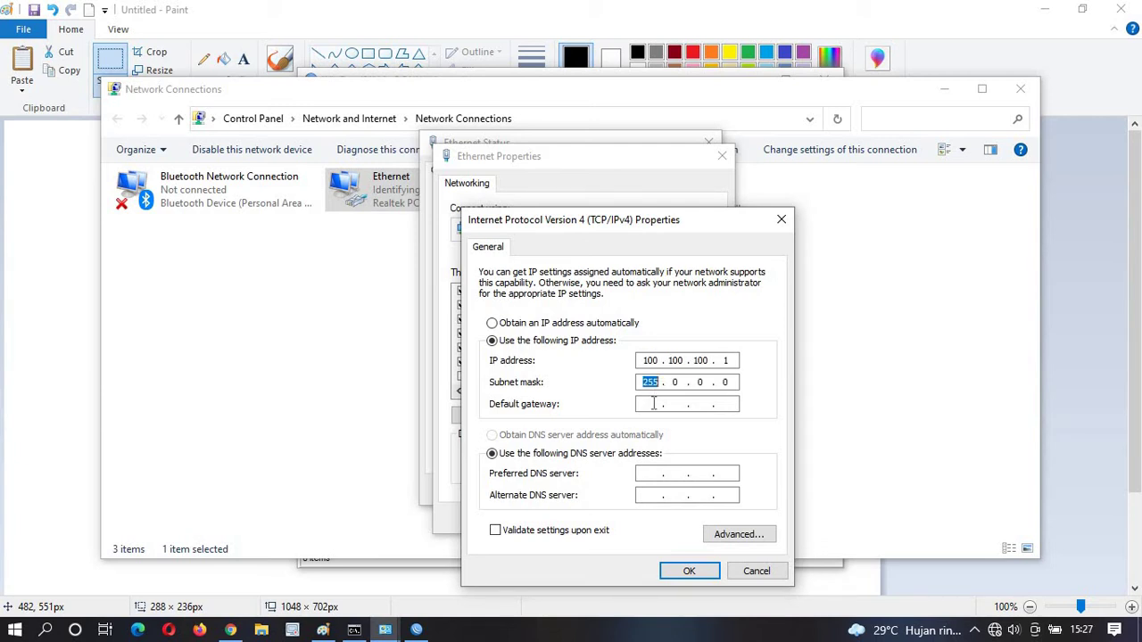
{"action": "left_click", "coordinate": [653, 403]}
{"action": "key", "text": "BackSpace"}
{"action": "type", "text": "2100100100"}
{"action": "key", "text": "BackSpace"}
{"action": "key", "text": "BackSpace"}
{"action": "key", "text": "BackSpace"}
{"action": "key", "text": "BackSpace"}
{"action": "key", "text": "BackSpace"}
{"action": "key", "text": "BackSpace"}
{"action": "key", "text": "BackSpace"}
{"action": "key", "text": "BackSpace"}
{"action": "key", "text": "BackSpace"}
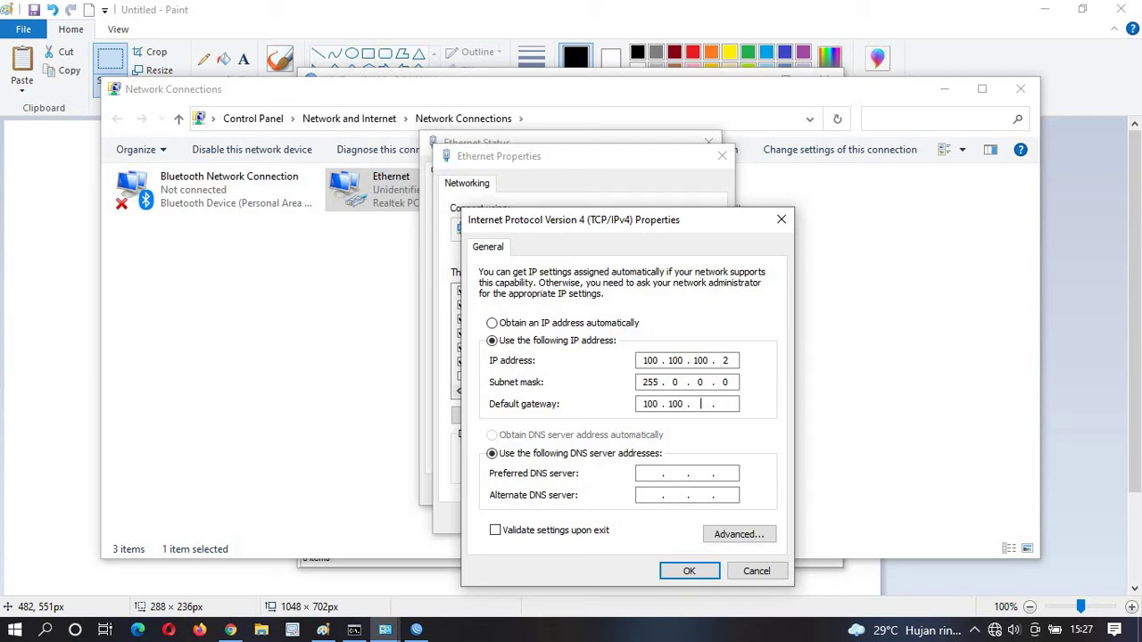
Confirm the adapter settings, close the Ethernet status window, and return to WinBox.
{"action": "left_click", "coordinate": [689, 571]}
{"action": "left_click", "coordinate": [642, 519]}
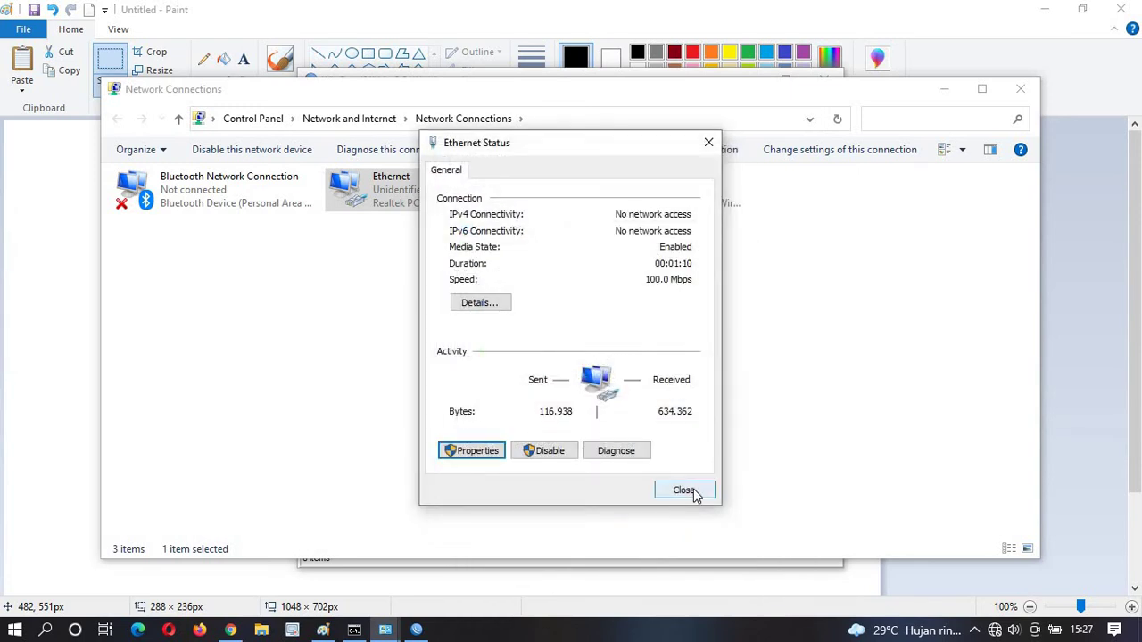
{"action": "left_click", "coordinate": [684, 490]}
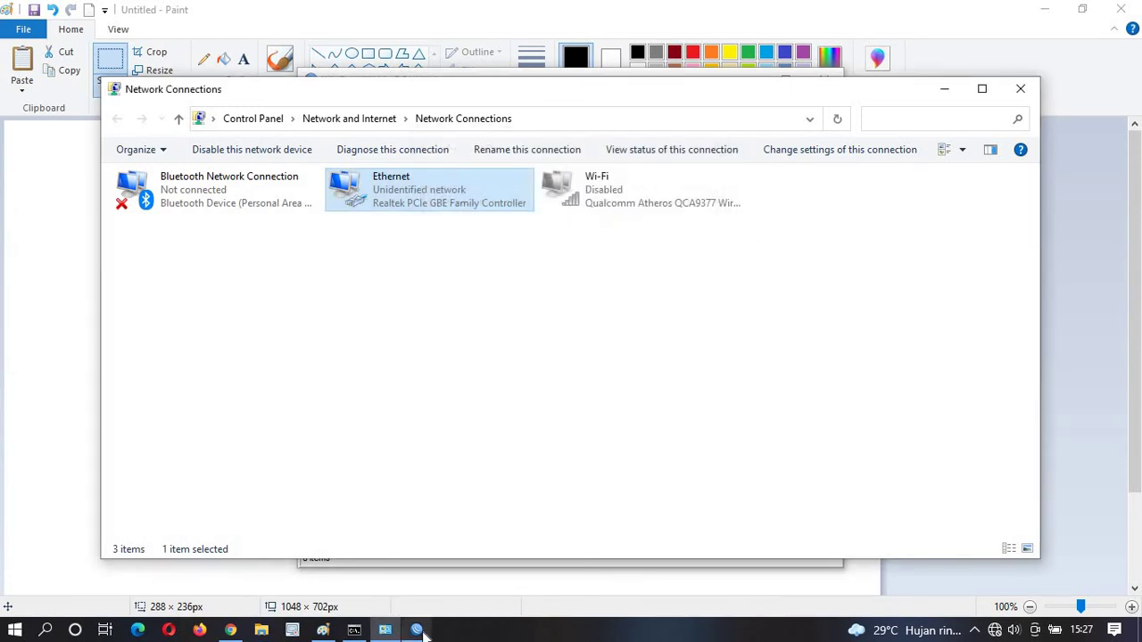
{"action": "left_click", "coordinate": [415, 629]}
Refresh the neighbor list and connect to the discovered router in a maximized session.
{"action": "left_click", "coordinate": [348, 279]}
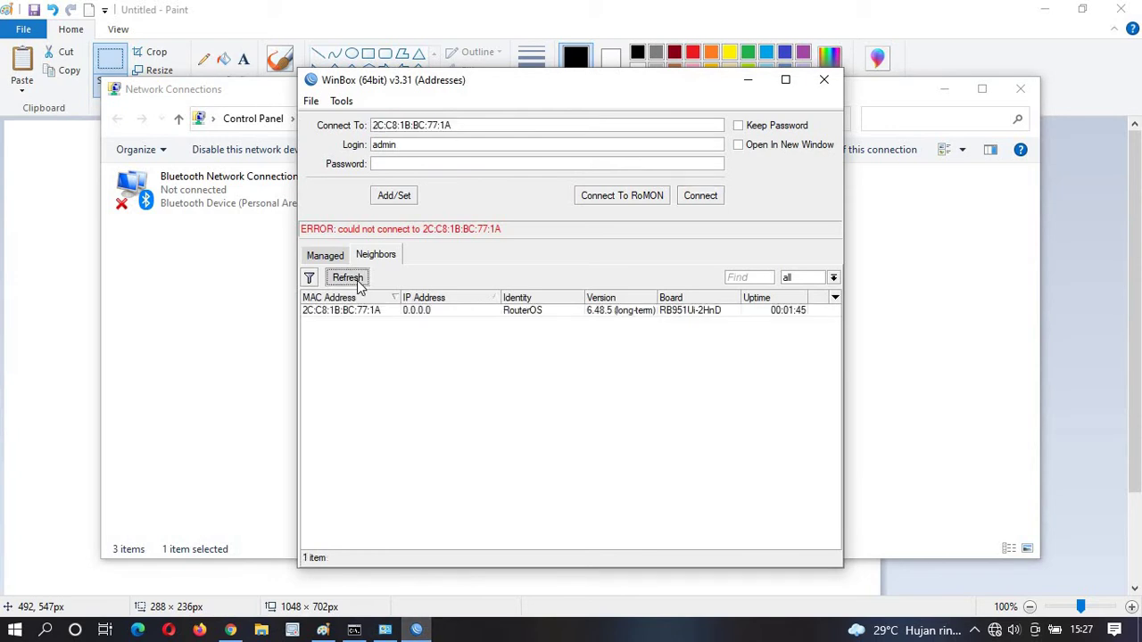
{"action": "left_click", "coordinate": [355, 280]}
{"action": "left_click", "coordinate": [370, 309]}
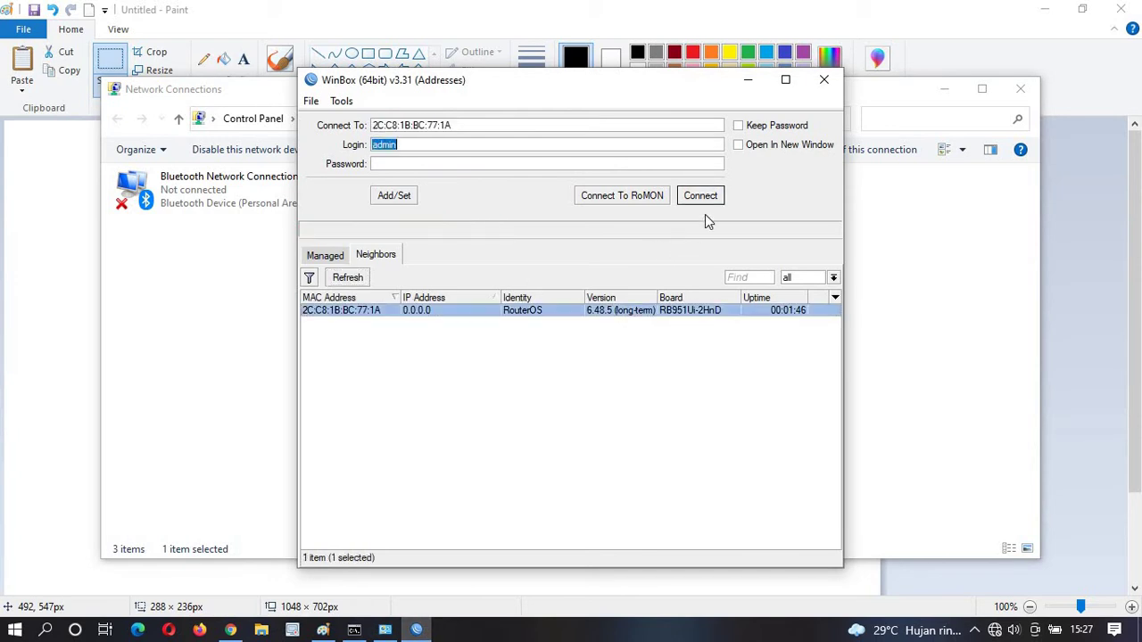
{"action": "left_click", "coordinate": [701, 197]}
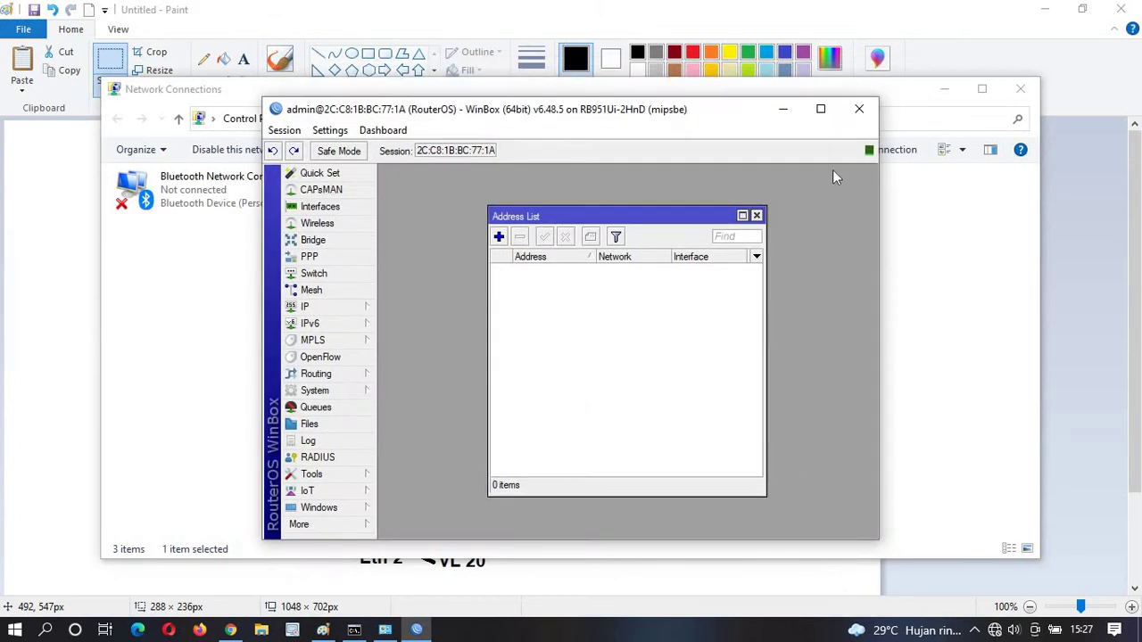
{"action": "left_click", "coordinate": [821, 110]}
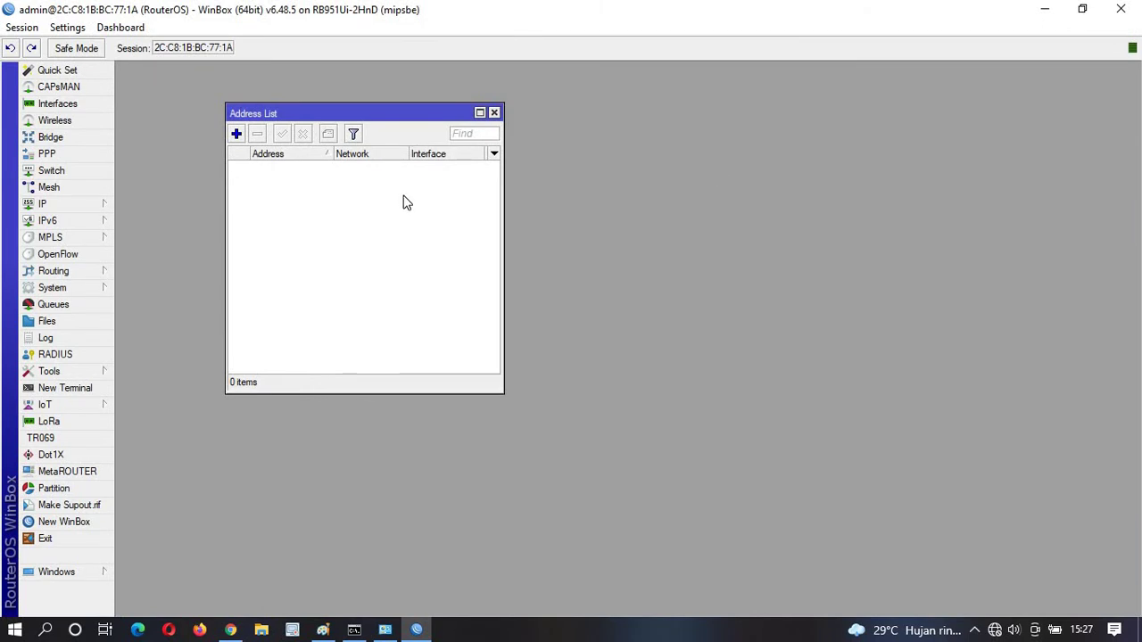
Begin a new IP address entry and set the router identity to R1.
{"action": "left_click", "coordinate": [237, 134]}
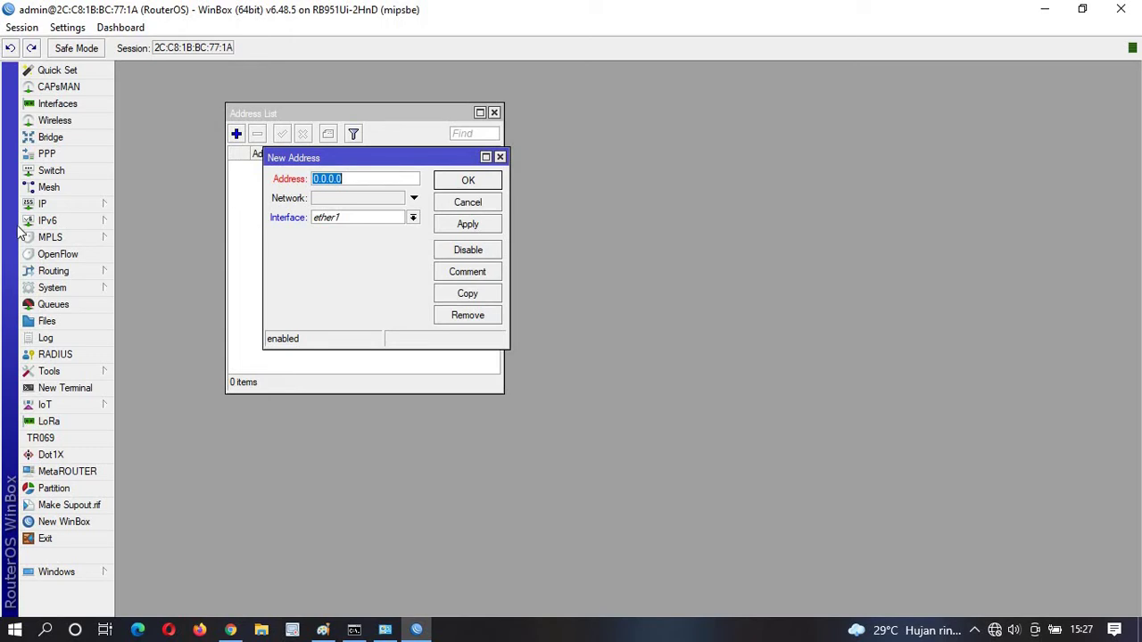
{"action": "left_click", "coordinate": [397, 218]}
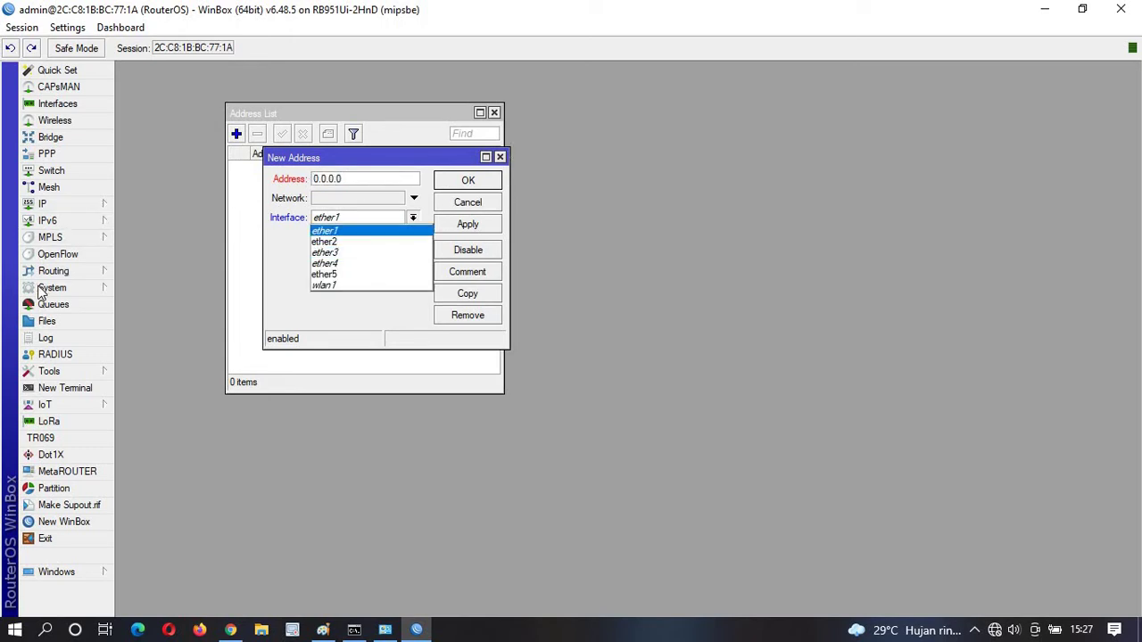
{"action": "left_click", "coordinate": [71, 288]}
{"action": "left_click", "coordinate": [107, 288]}
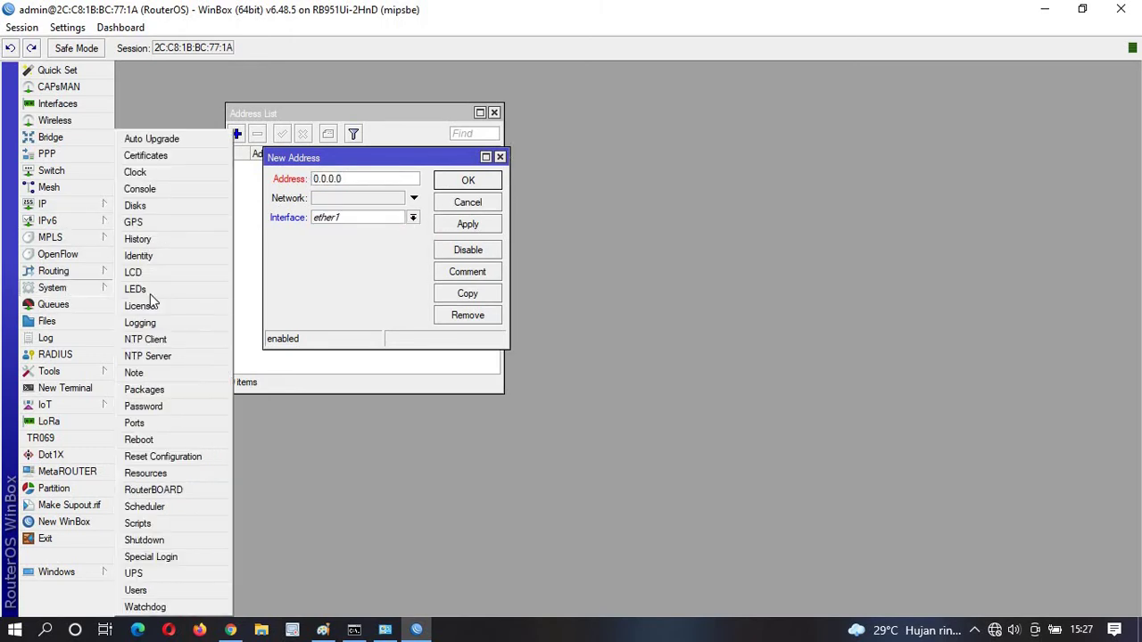
{"action": "left_click", "coordinate": [139, 256]}
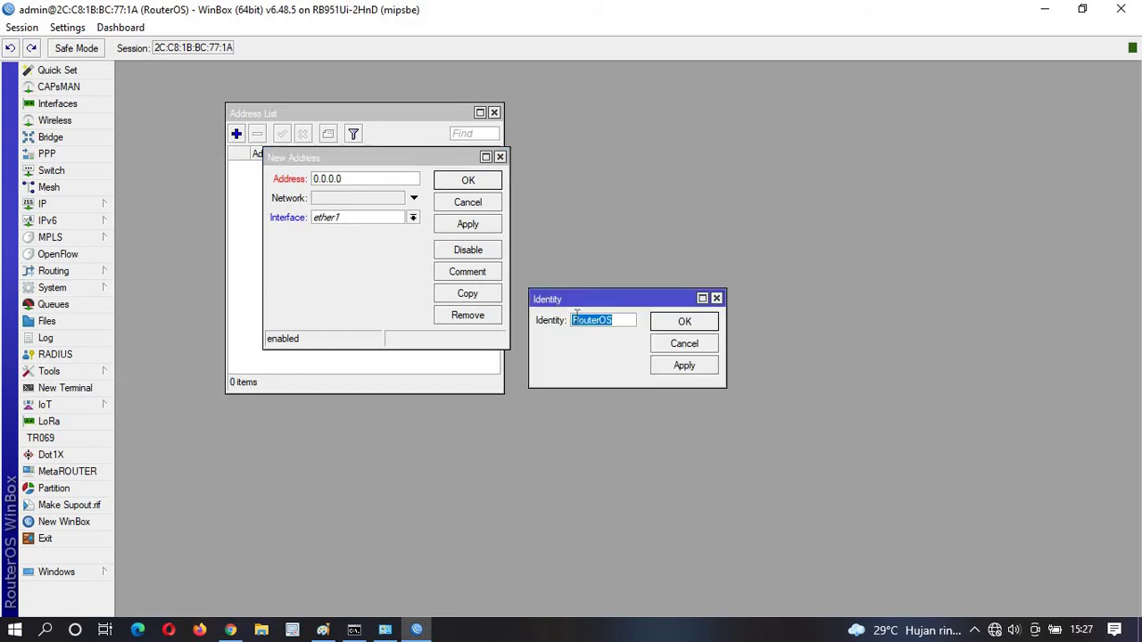
{"action": "type", "text": "B"}
{"action": "type", "text": "1"}
{"action": "left_click", "coordinate": [671, 323]}
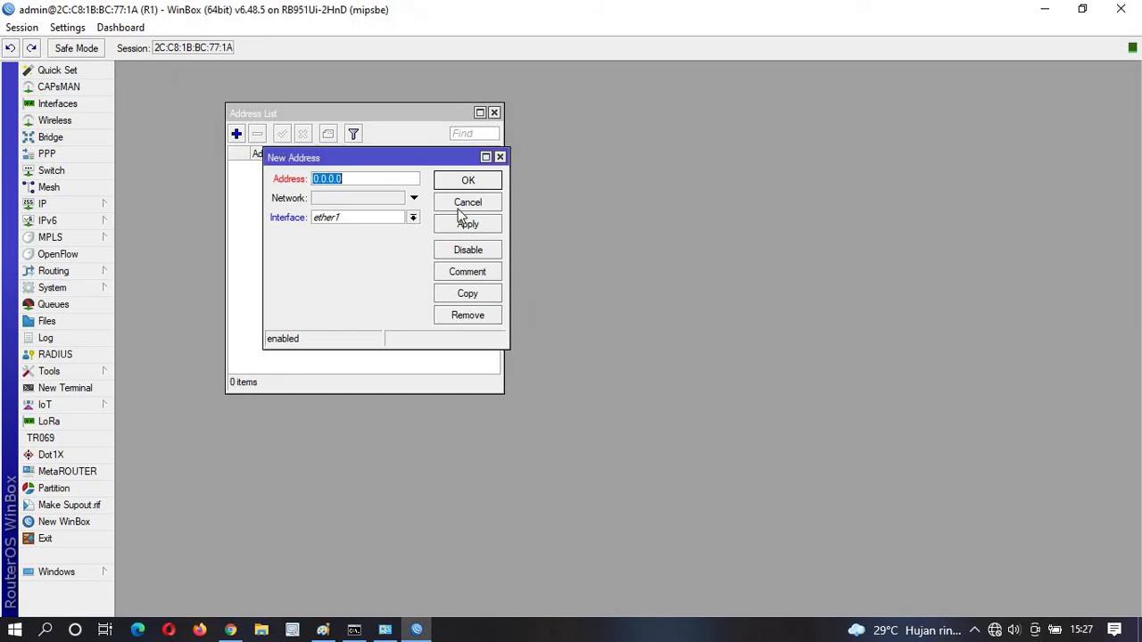
Assign address 192.168.100.2/30 to interface ether5 and close the entry.
{"action": "left_click", "coordinate": [361, 220]}
{"action": "left_click", "coordinate": [350, 272]}
{"action": "type", "text": "192.168.1"}
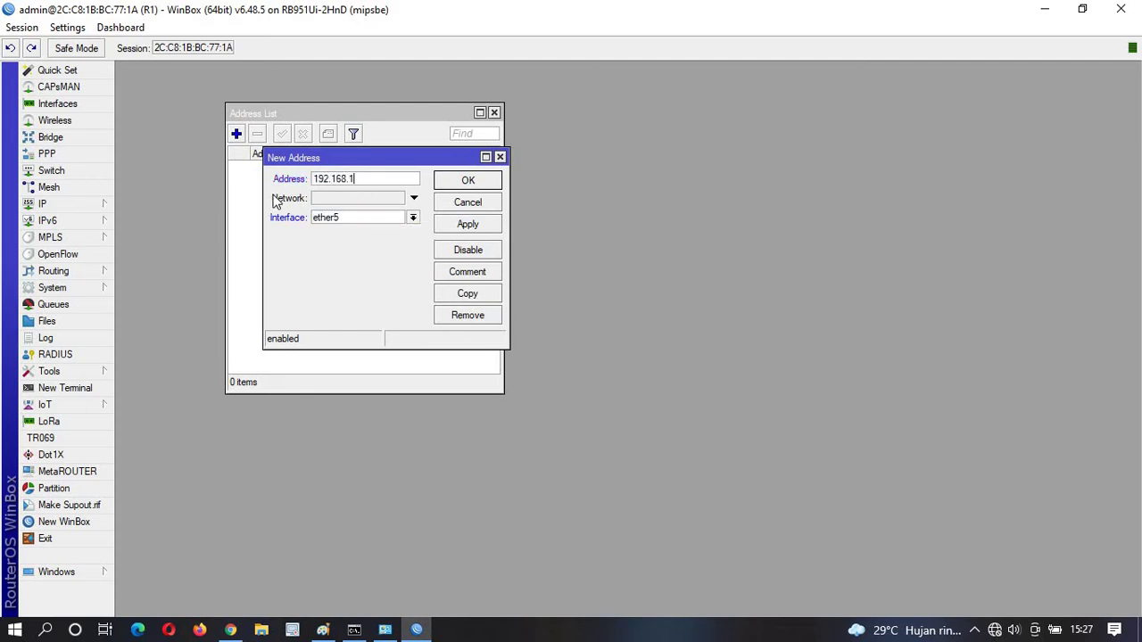
{"action": "type", "text": "00.2/30"}
{"action": "left_click", "coordinate": [455, 221]}
{"action": "left_click", "coordinate": [464, 181]}
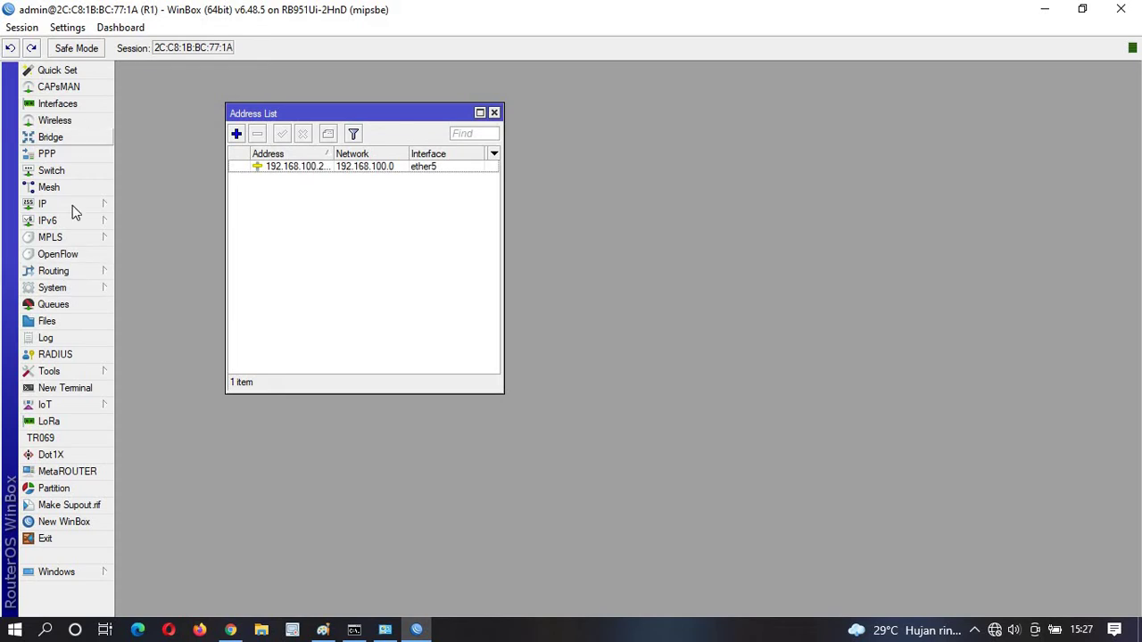
{"action": "left_click", "coordinate": [79, 289]}
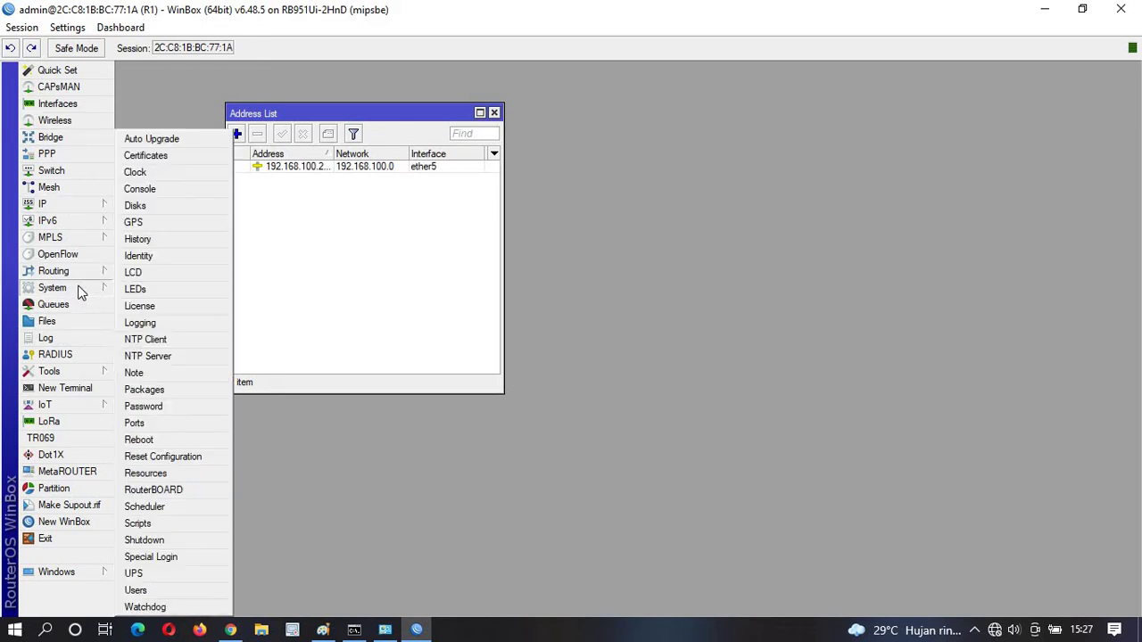
{"action": "left_click", "coordinate": [251, 286]}
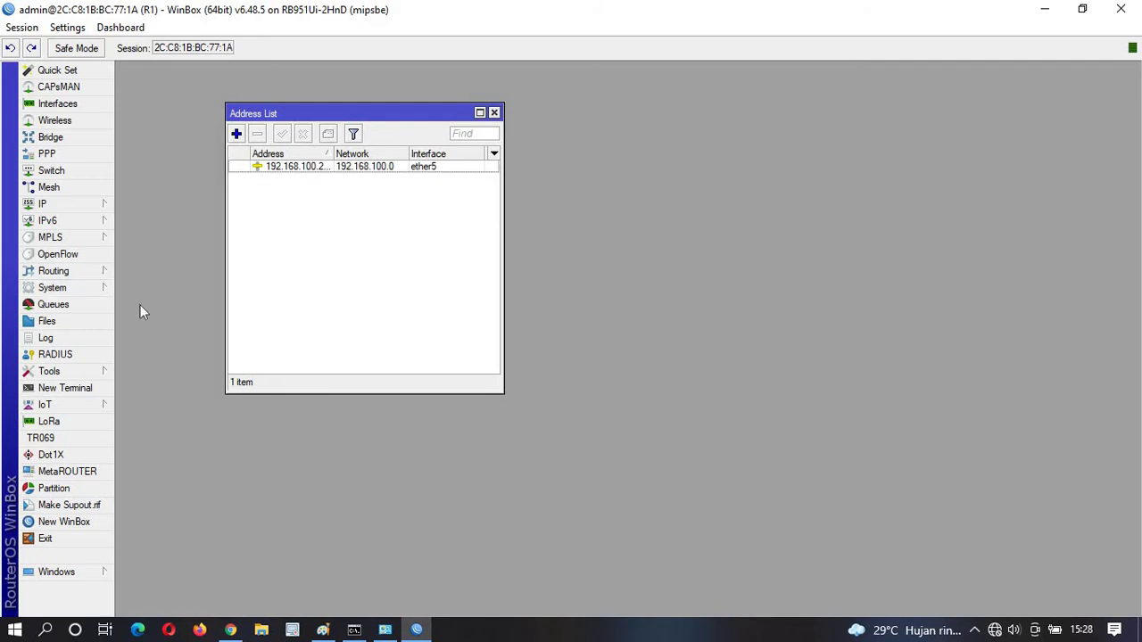
{"action": "left_click", "coordinate": [82, 203]}
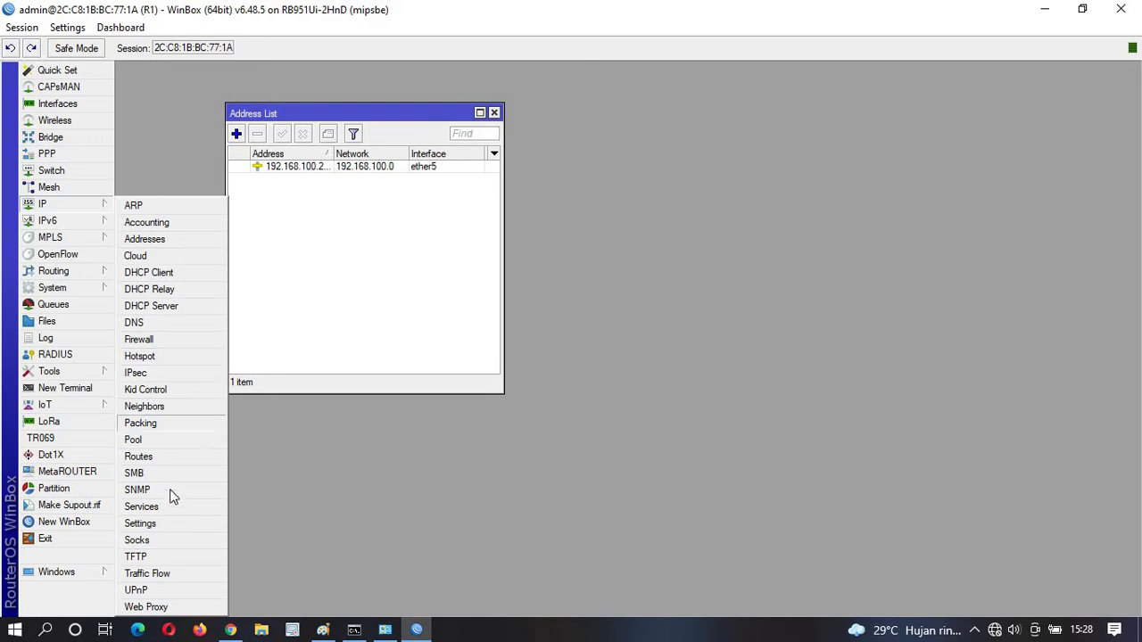
{"action": "left_click", "coordinate": [156, 459]}
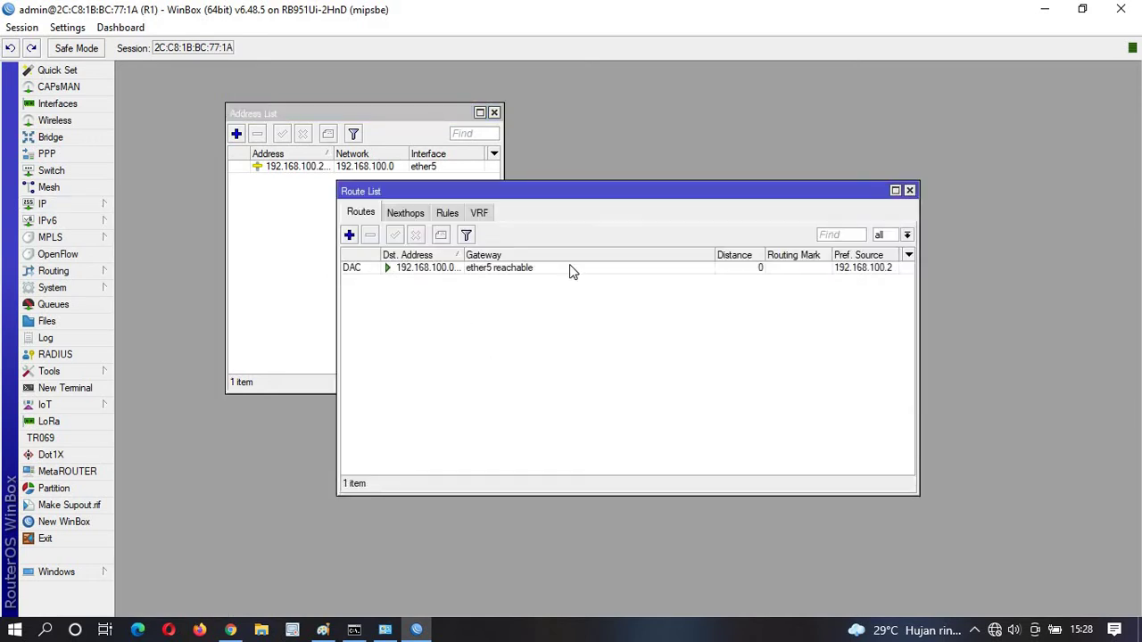
{"action": "left_click", "coordinate": [910, 191]}
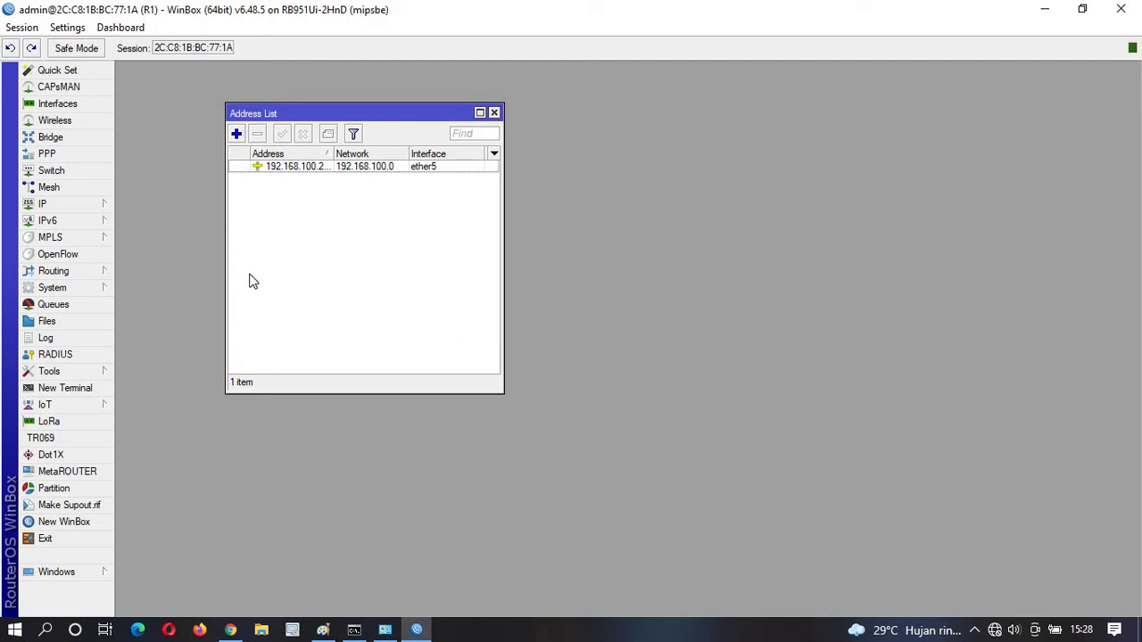
{"action": "left_click", "coordinate": [93, 205]}
{"action": "left_click", "coordinate": [149, 323]}
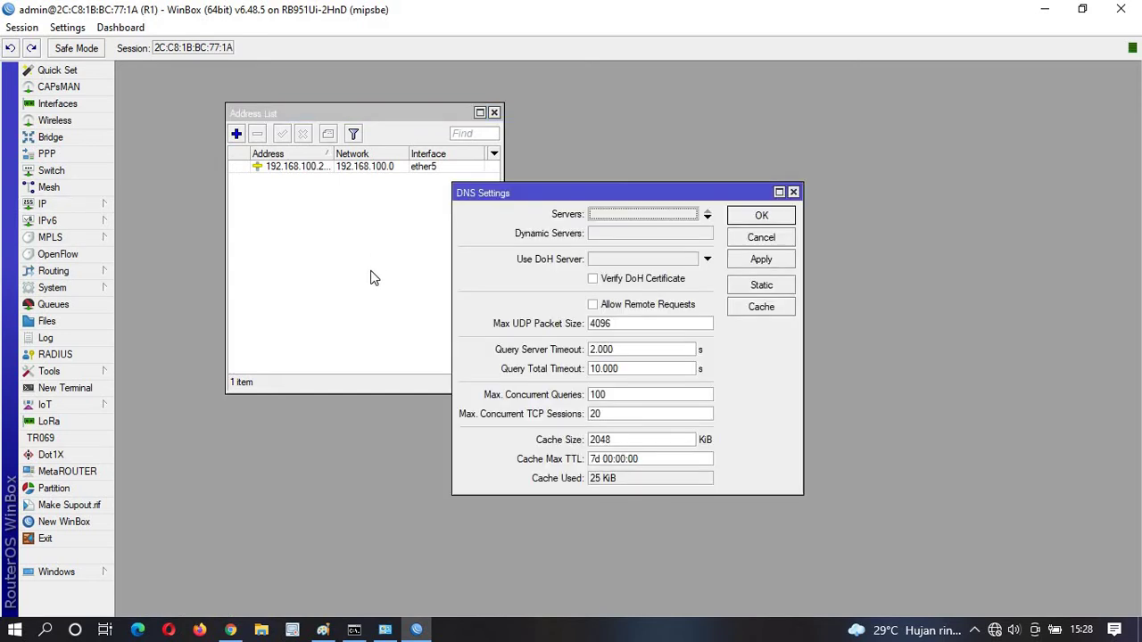
{"action": "left_click", "coordinate": [793, 193]}
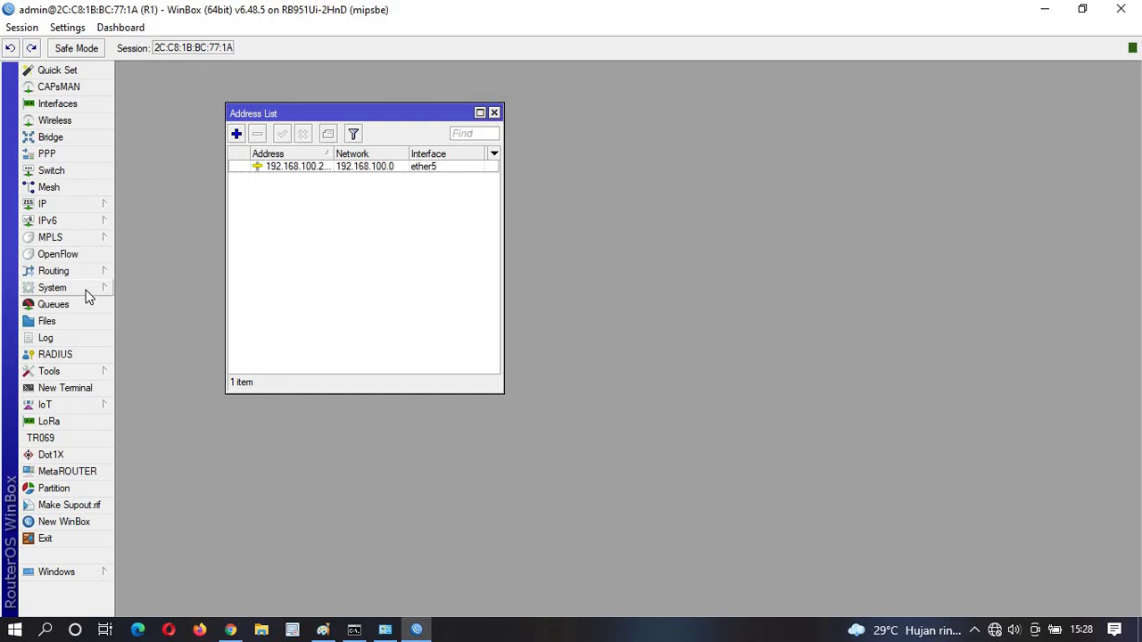
{"action": "left_click", "coordinate": [89, 388]}
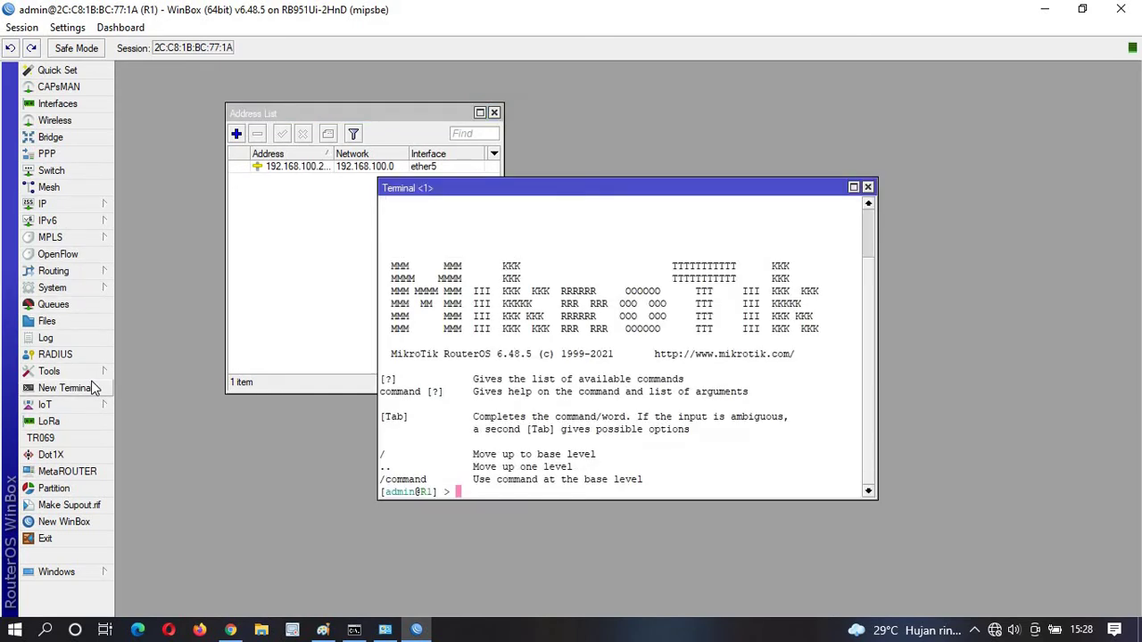
{"action": "type", "text": "ping 8.8.8.8"}
{"action": "key", "text": "Return"}
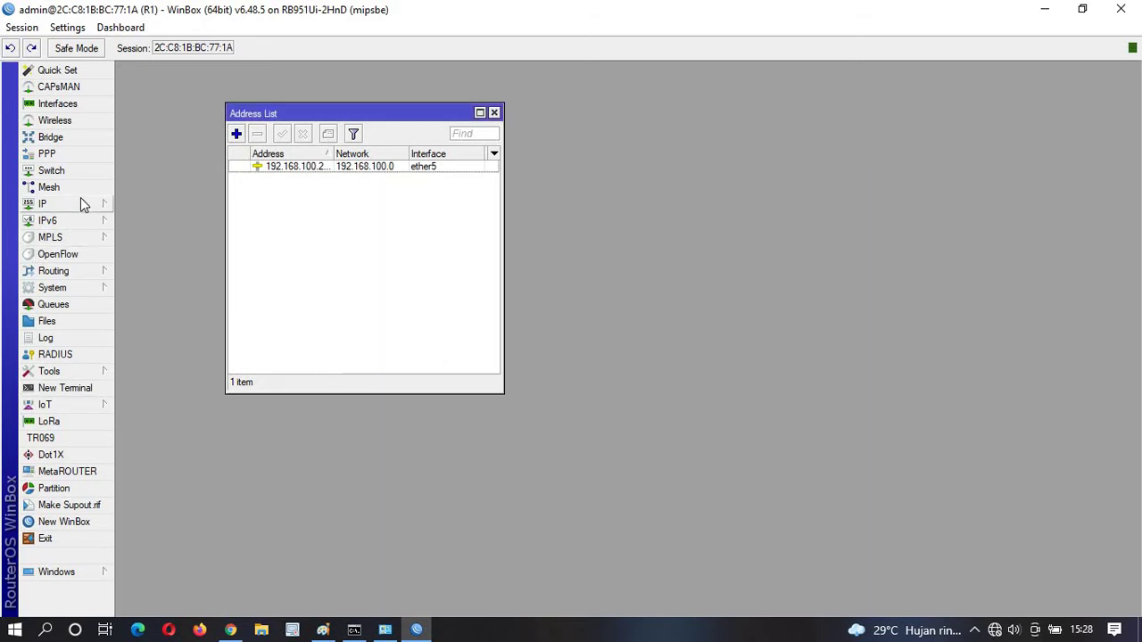
{"action": "left_click", "coordinate": [80, 203]}
{"action": "left_click", "coordinate": [154, 273]}
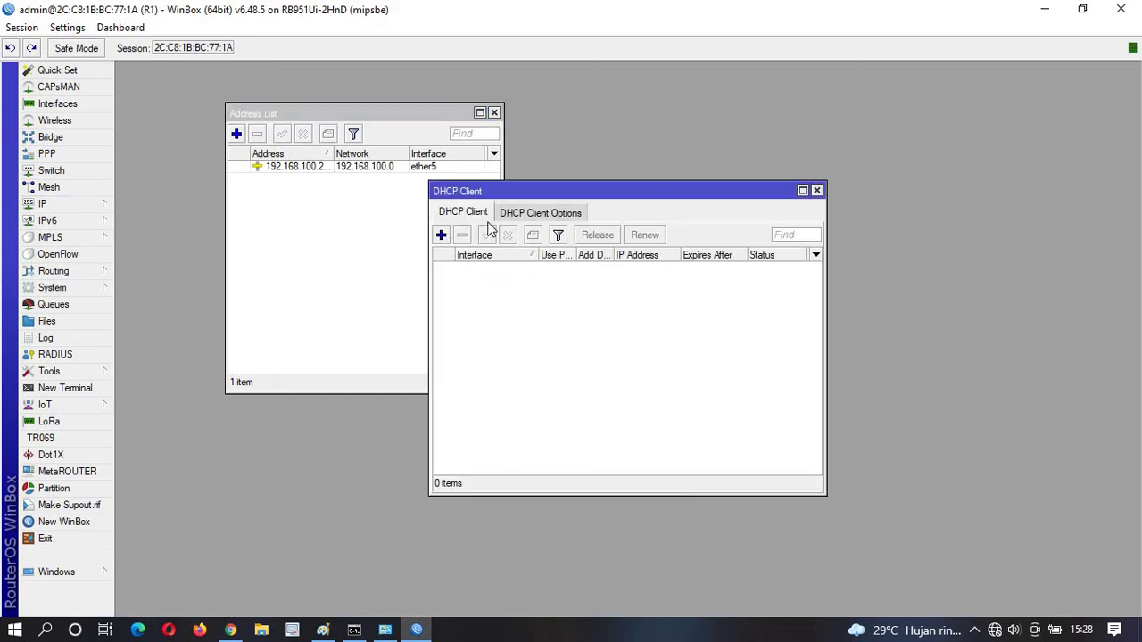
{"action": "left_click", "coordinate": [816, 190]}
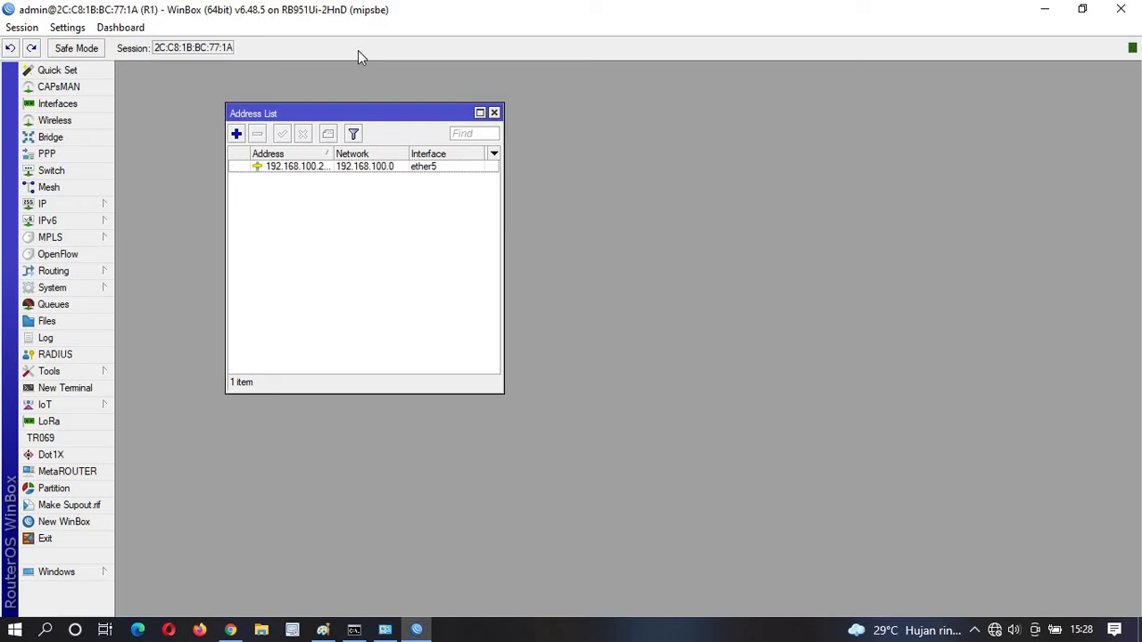
{"action": "left_click", "coordinate": [382, 630]}
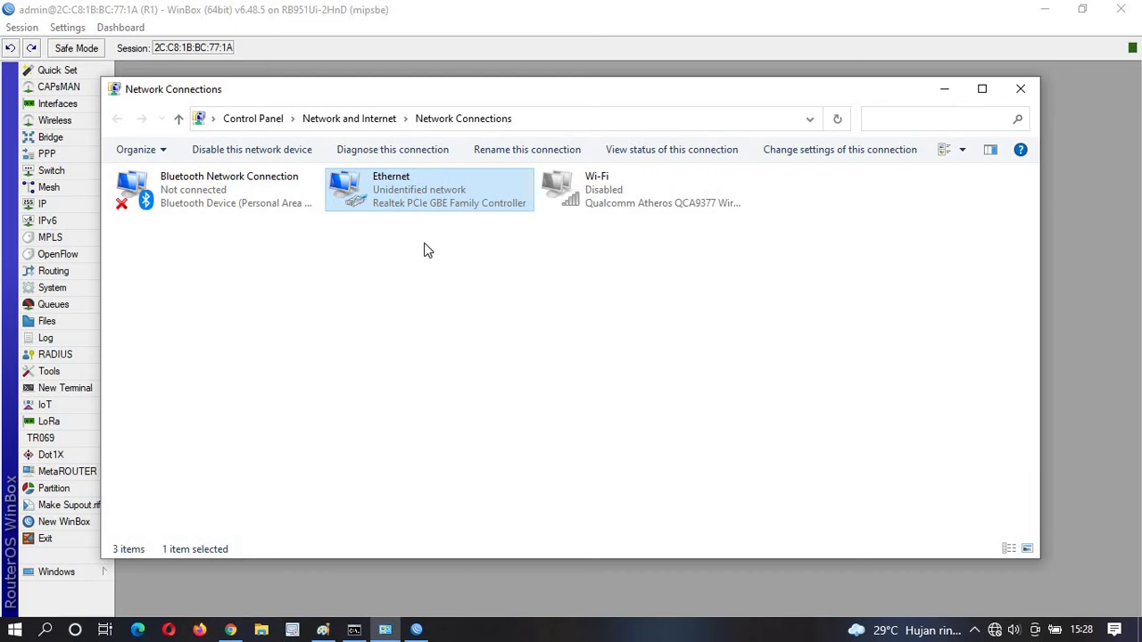
{"action": "left_click", "coordinate": [450, 590]}
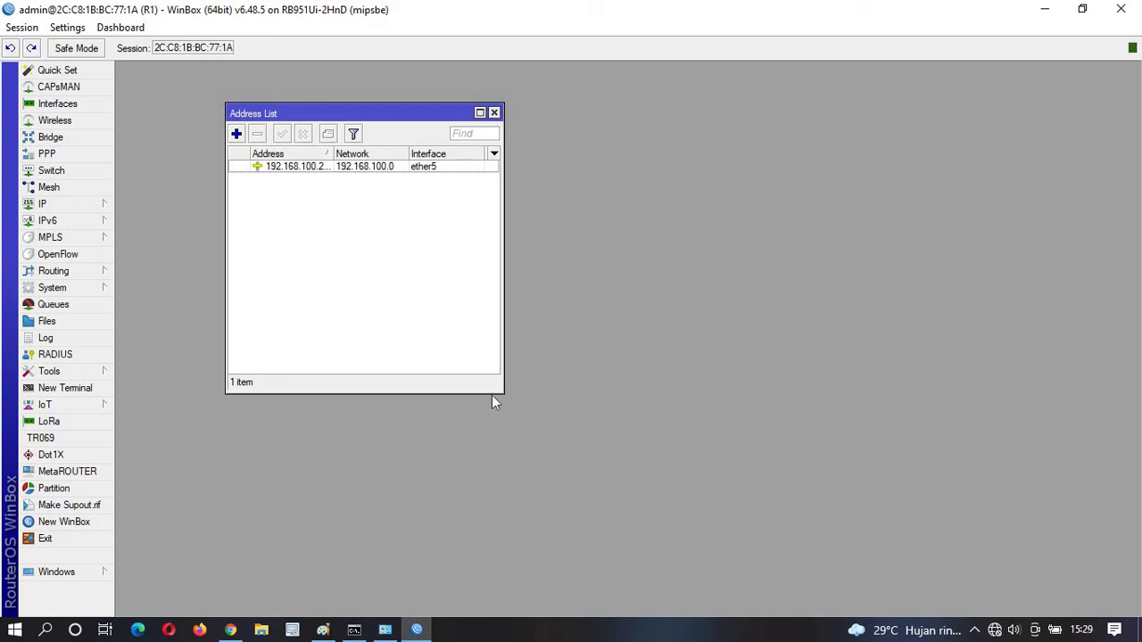
{"action": "left_click", "coordinate": [369, 171]}
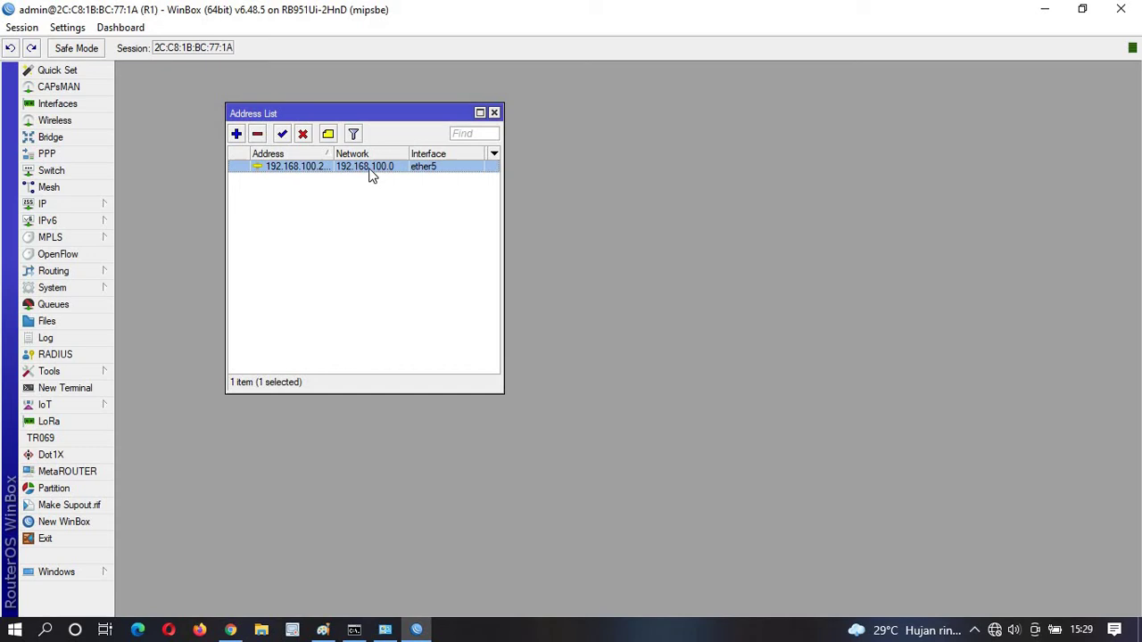
Remove the static ether5 address, then log into R2 in a maximized session.
{"action": "left_click", "coordinate": [258, 133]}
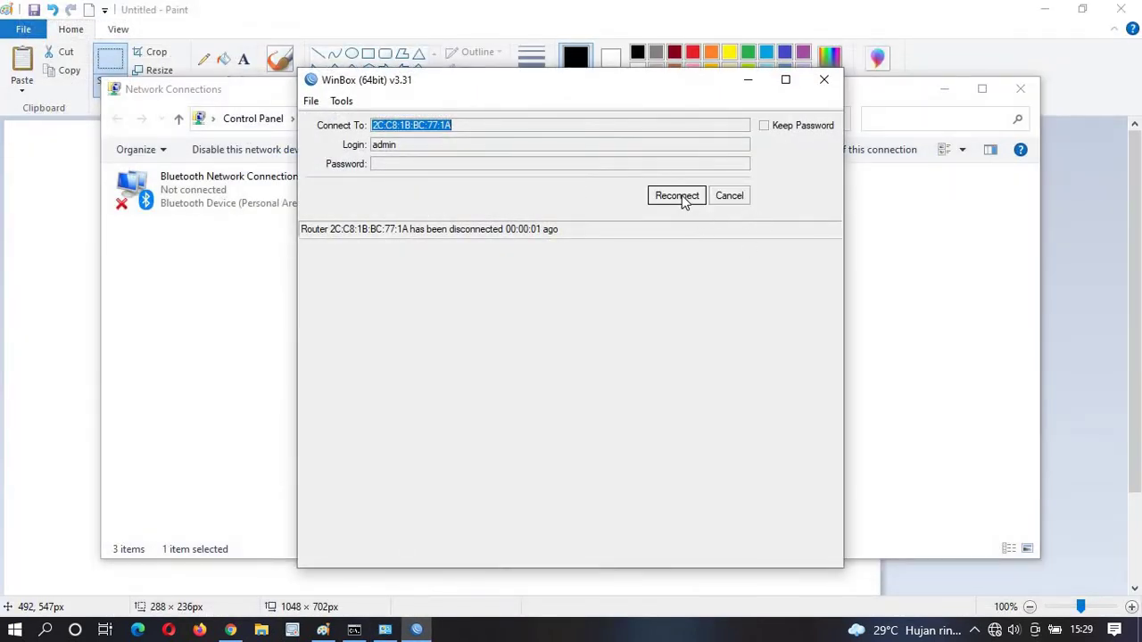
{"action": "left_click", "coordinate": [731, 196]}
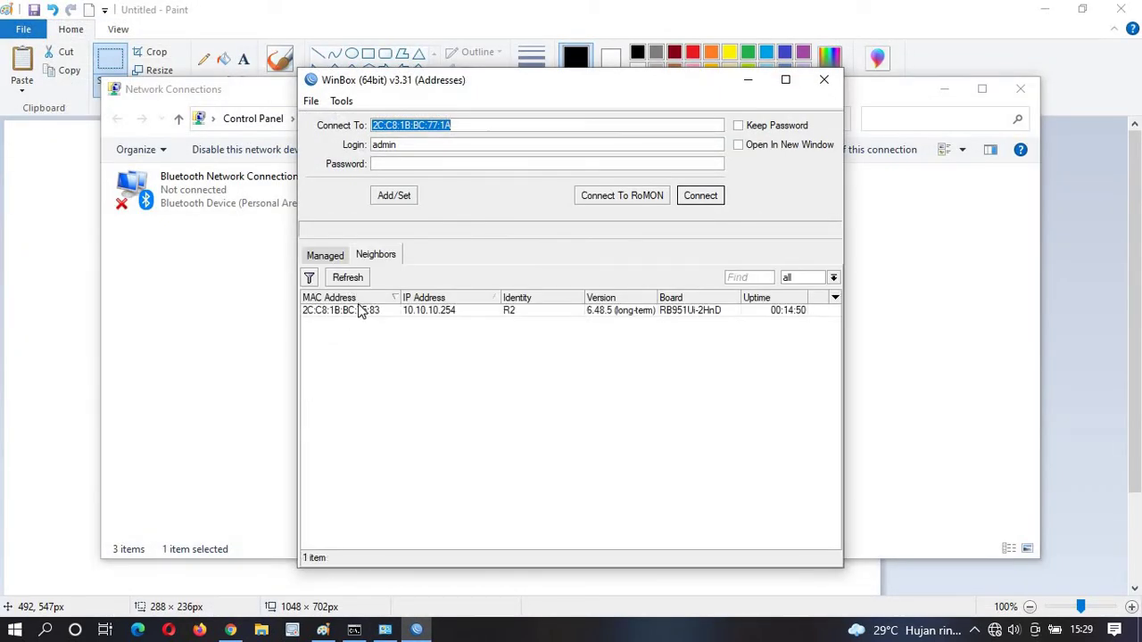
{"action": "left_click", "coordinate": [363, 309]}
{"action": "left_click", "coordinate": [703, 200]}
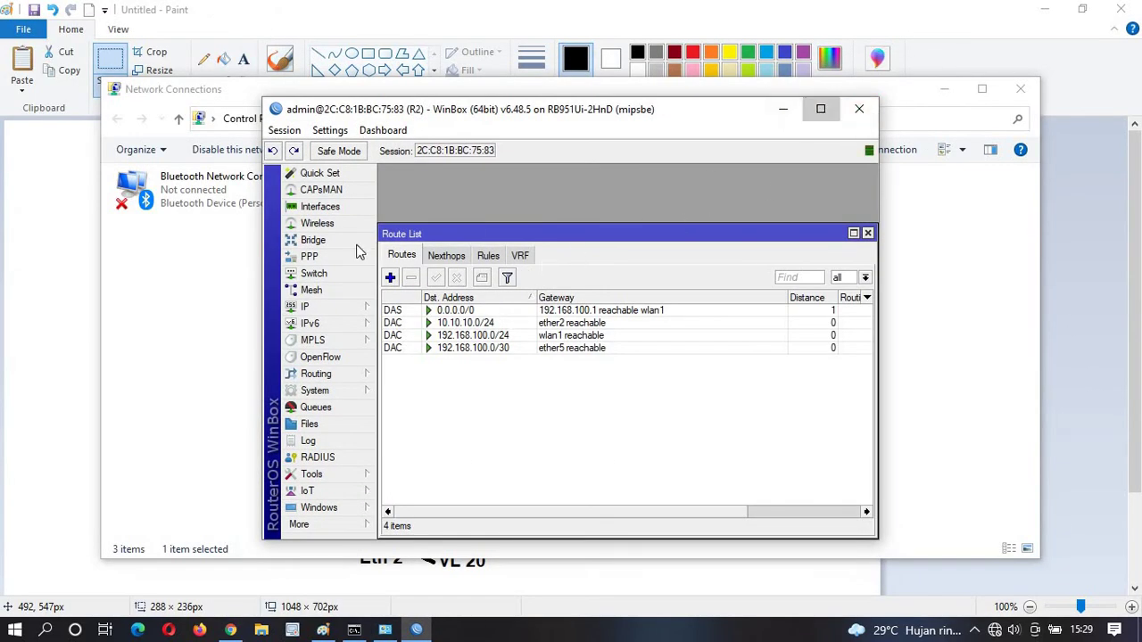
{"action": "left_click", "coordinate": [821, 108]}
Start DHCP Setup on R2 and choose ether5 as the serving interface.
{"action": "left_click", "coordinate": [68, 211]}
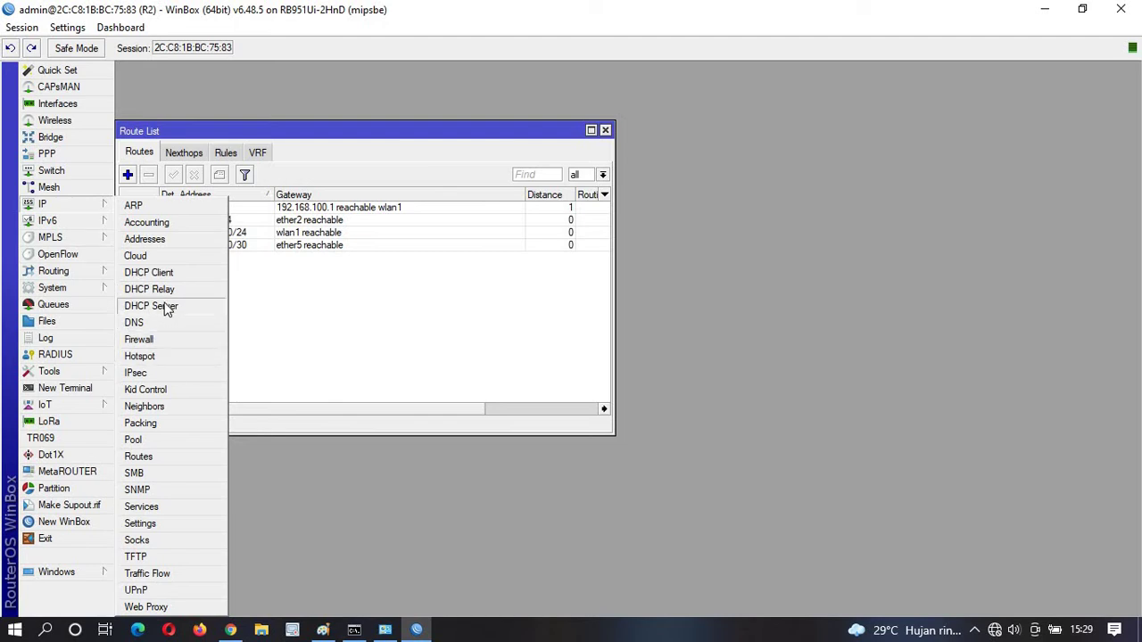
{"action": "left_click", "coordinate": [168, 307]}
{"action": "left_click", "coordinate": [472, 235]}
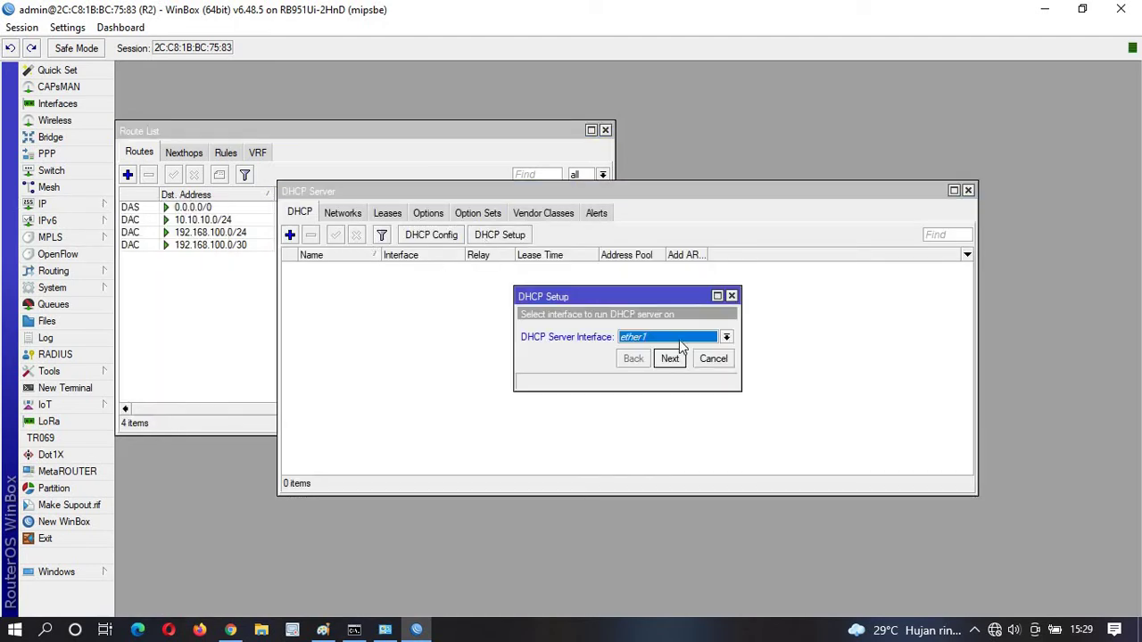
{"action": "left_click", "coordinate": [679, 338]}
{"action": "left_click", "coordinate": [652, 395]}
{"action": "left_click", "coordinate": [671, 361]}
Accept the default gateway, pool dhcp_pool0, DNS servers and 10-minute lease to finish setup.
{"action": "left_click", "coordinate": [670, 359]}
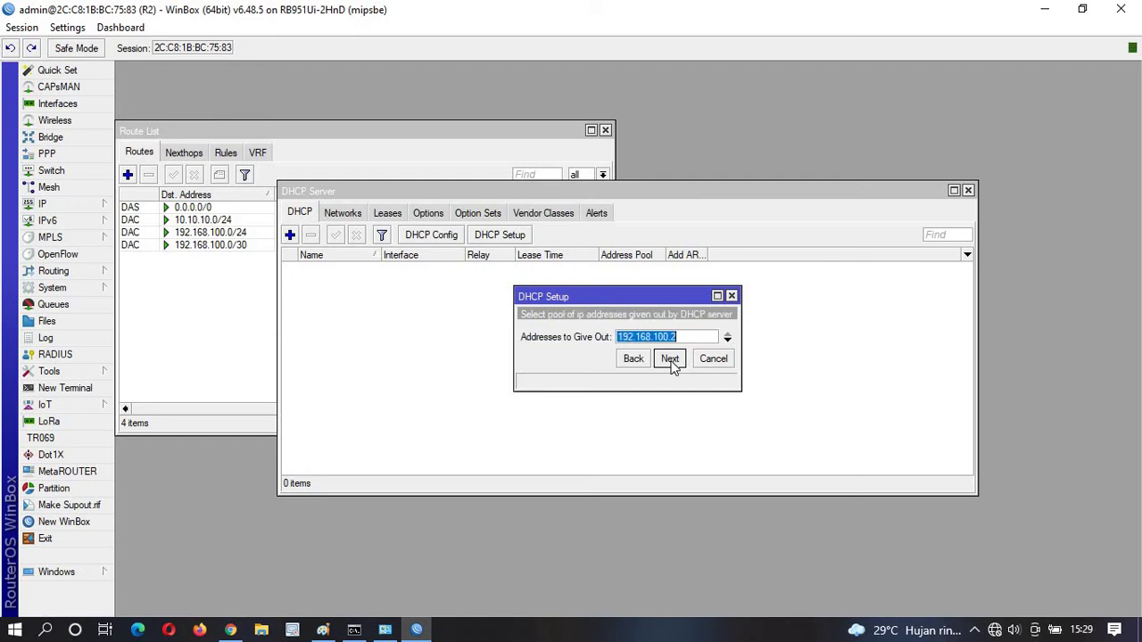
{"action": "left_click", "coordinate": [670, 360]}
{"action": "left_click", "coordinate": [670, 359]}
{"action": "left_click", "coordinate": [670, 359]}
{"action": "left_click", "coordinate": [629, 344]}
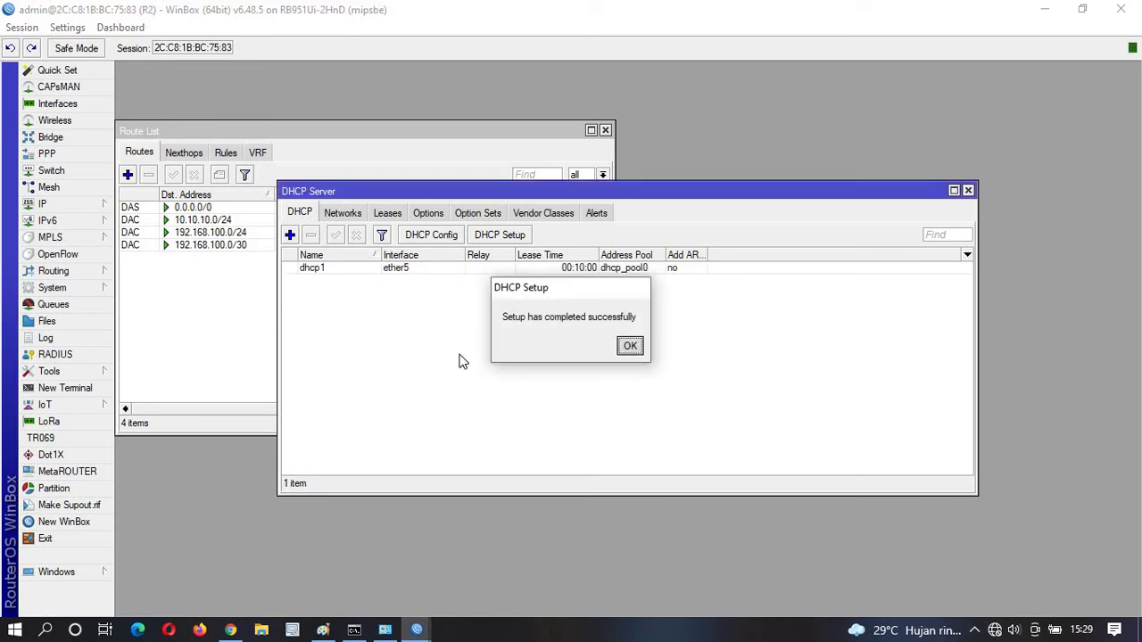
{"action": "left_click", "coordinate": [968, 191]}
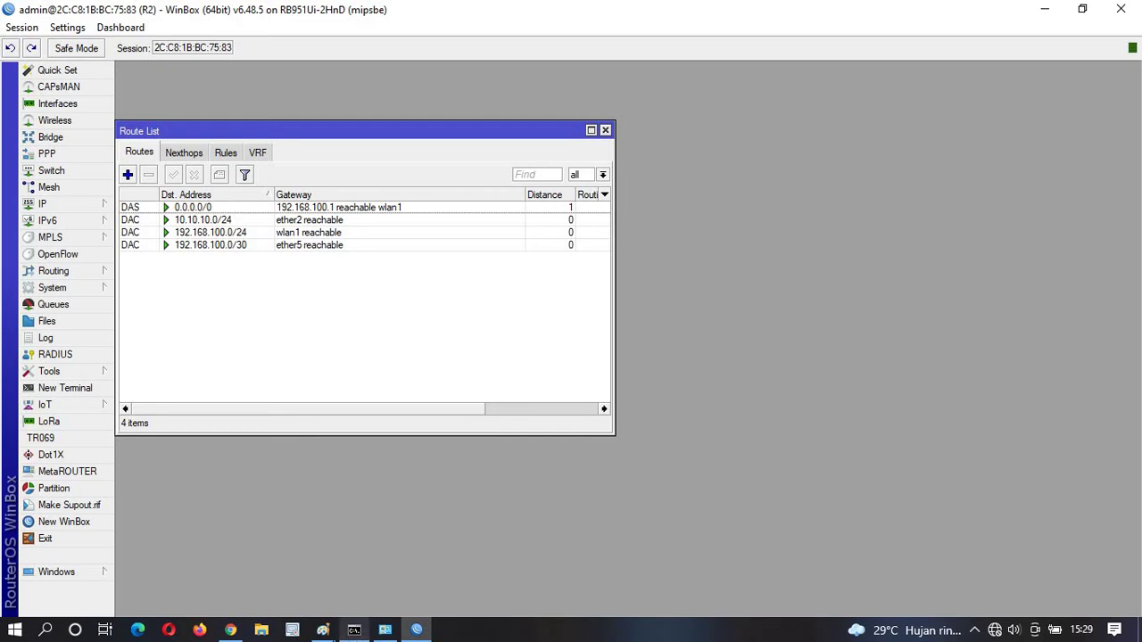
{"action": "mouse_move", "coordinate": [385, 632]}
{"action": "mouse_move", "coordinate": [153, 206]}
Connect to R1 from the neighbors list and delete its fixed IP address.
{"action": "left_click", "coordinate": [63, 75]}
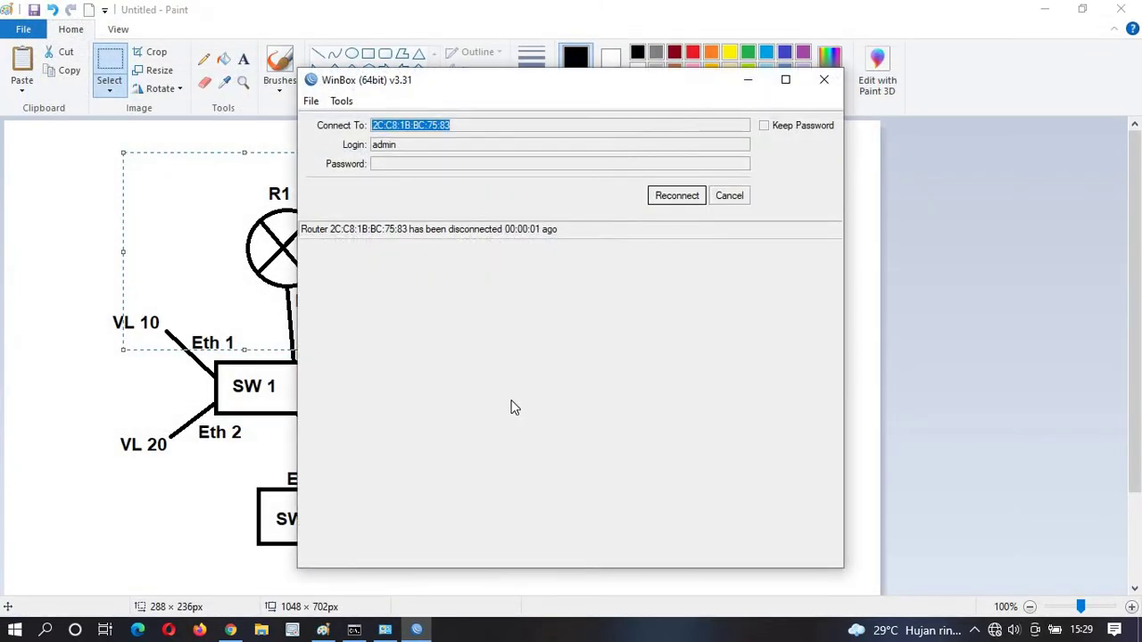
{"action": "left_click", "coordinate": [744, 196]}
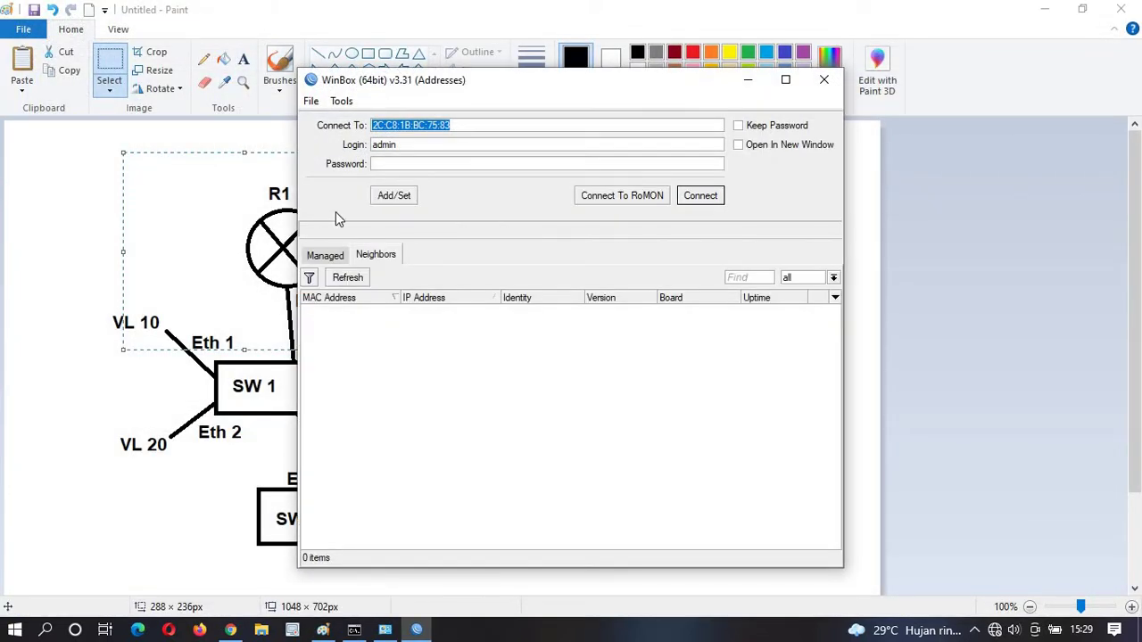
{"action": "left_click", "coordinate": [406, 309]}
{"action": "left_click", "coordinate": [406, 310]}
{"action": "left_click", "coordinate": [700, 196]}
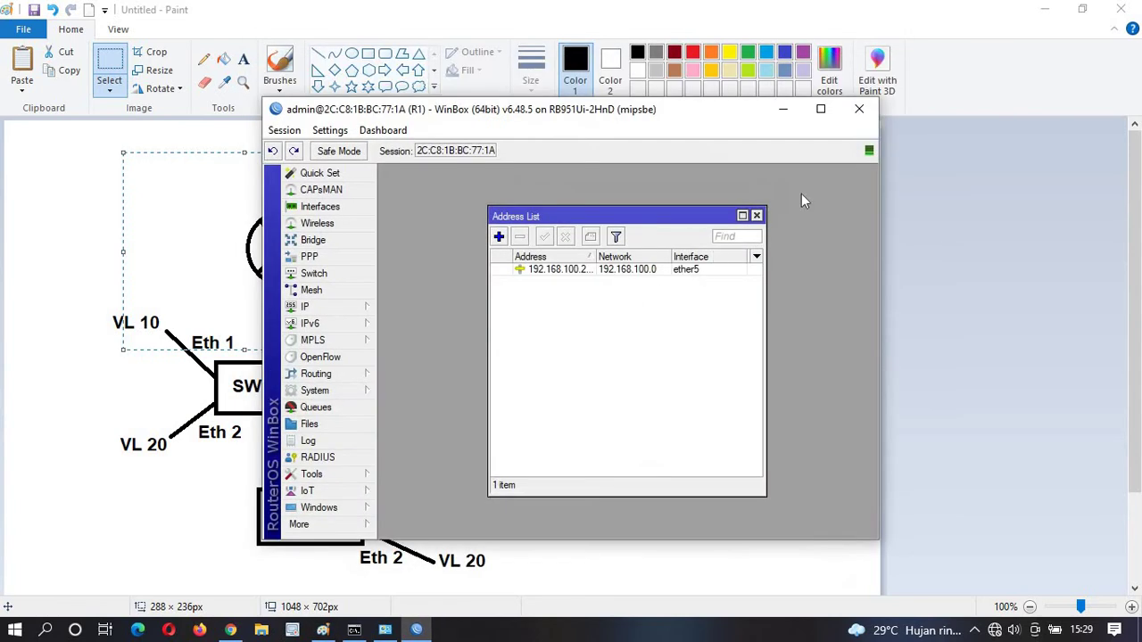
{"action": "left_click", "coordinate": [820, 108]}
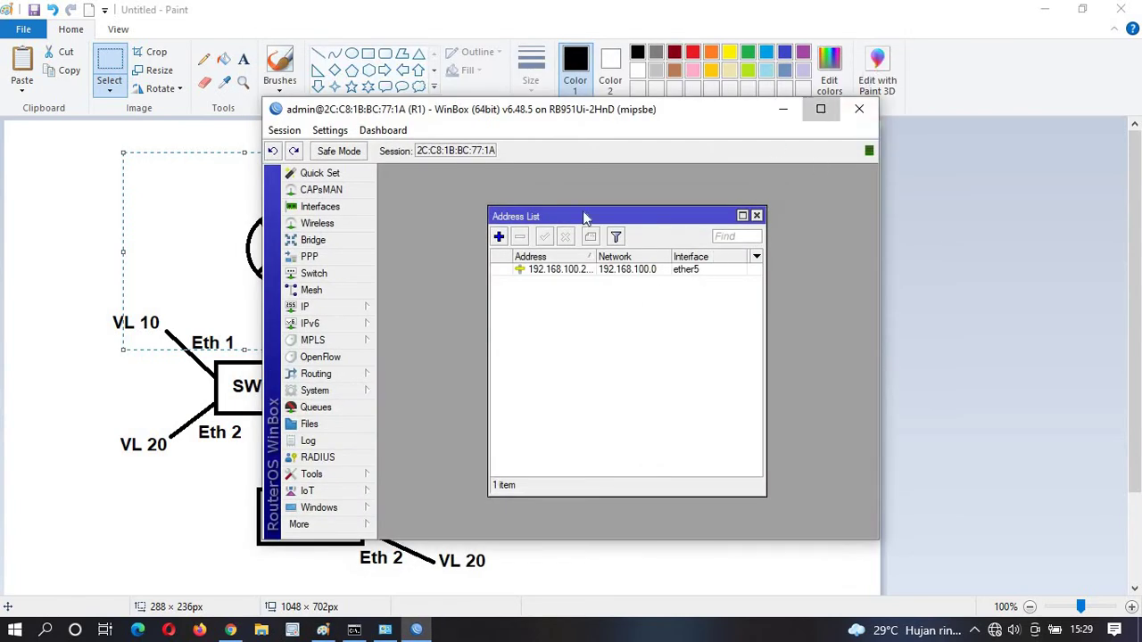
{"action": "left_click", "coordinate": [365, 170]}
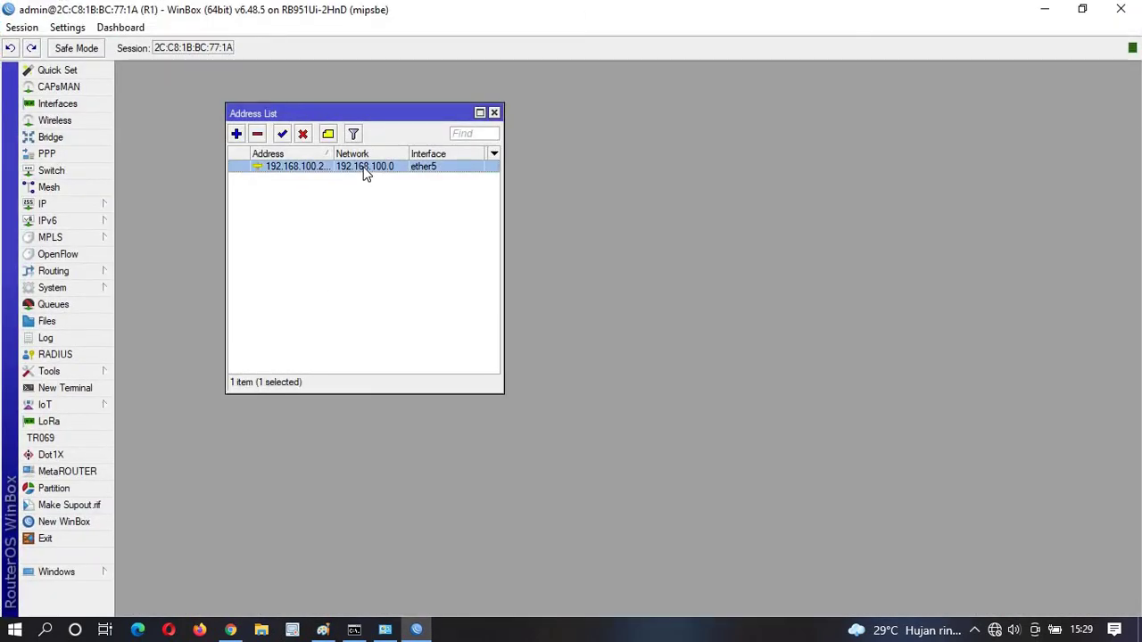
{"action": "left_click", "coordinate": [257, 134]}
Add a DHCP client on ether5 so R1 obtains 192.168.100.2/30.
{"action": "left_click", "coordinate": [78, 205]}
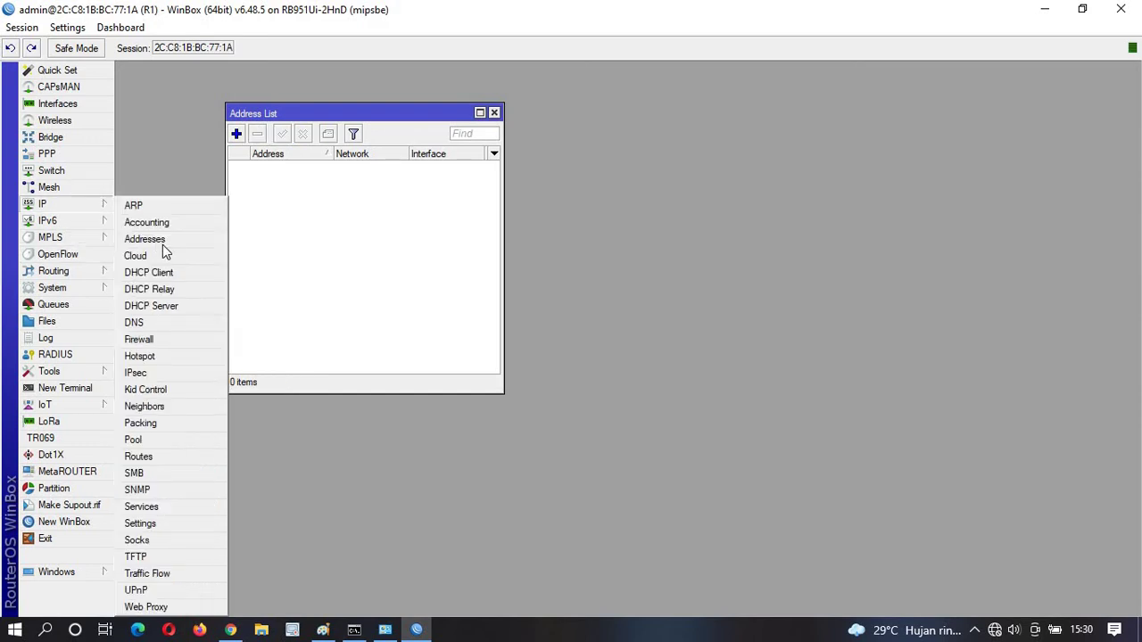
{"action": "left_click", "coordinate": [170, 275]}
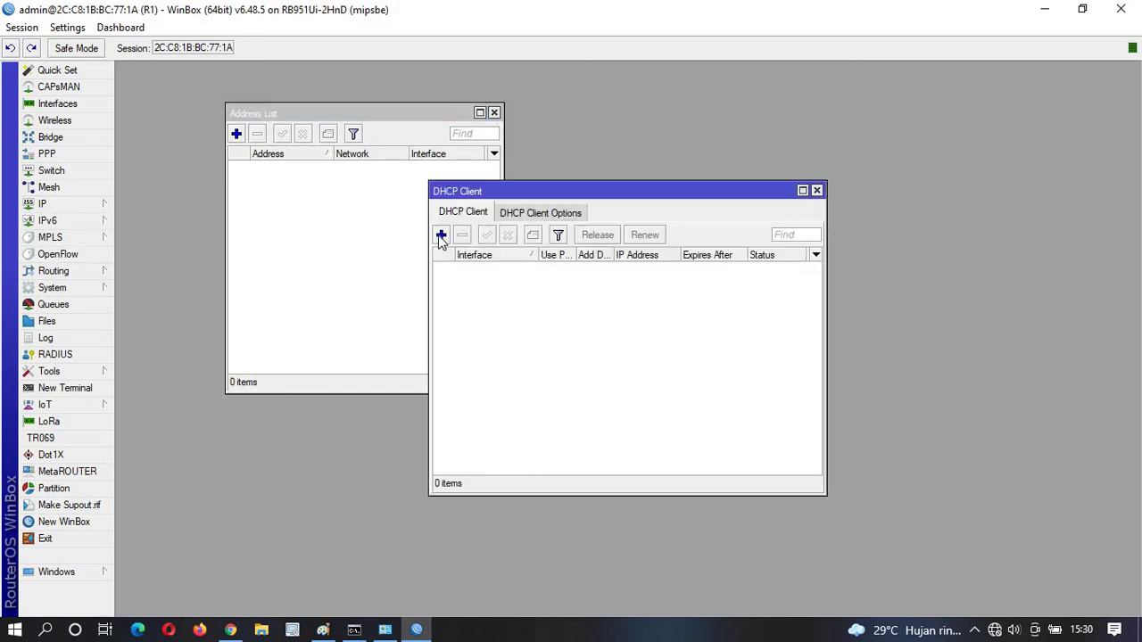
{"action": "left_click", "coordinate": [441, 235]}
{"action": "left_click", "coordinate": [641, 265]}
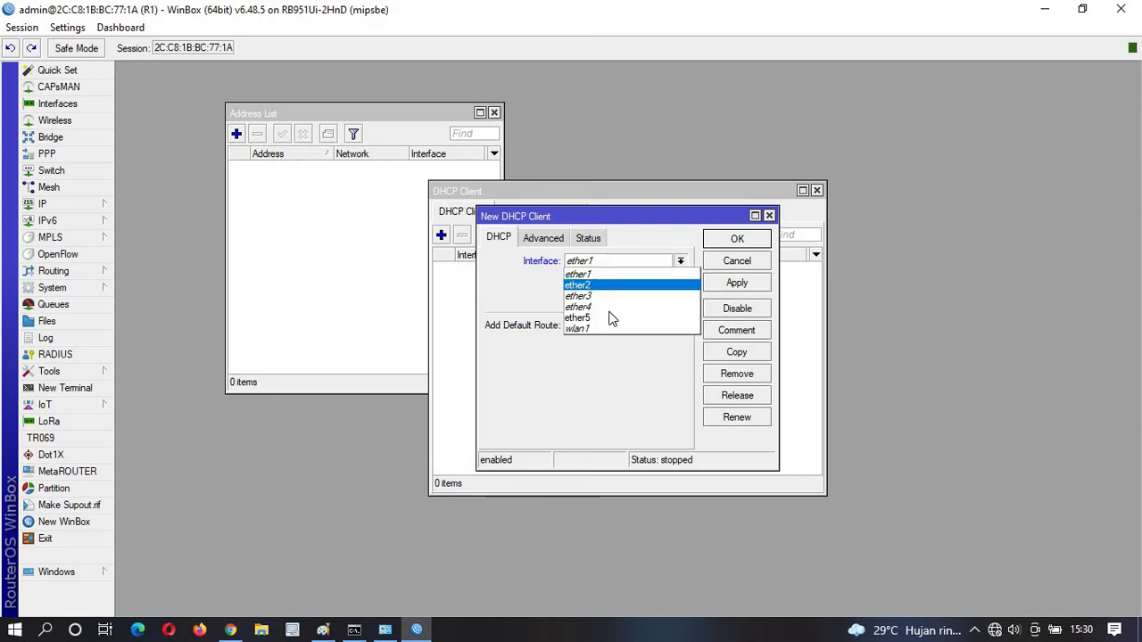
{"action": "left_click", "coordinate": [676, 312]}
{"action": "left_click", "coordinate": [737, 282]}
{"action": "left_click", "coordinate": [737, 239]}
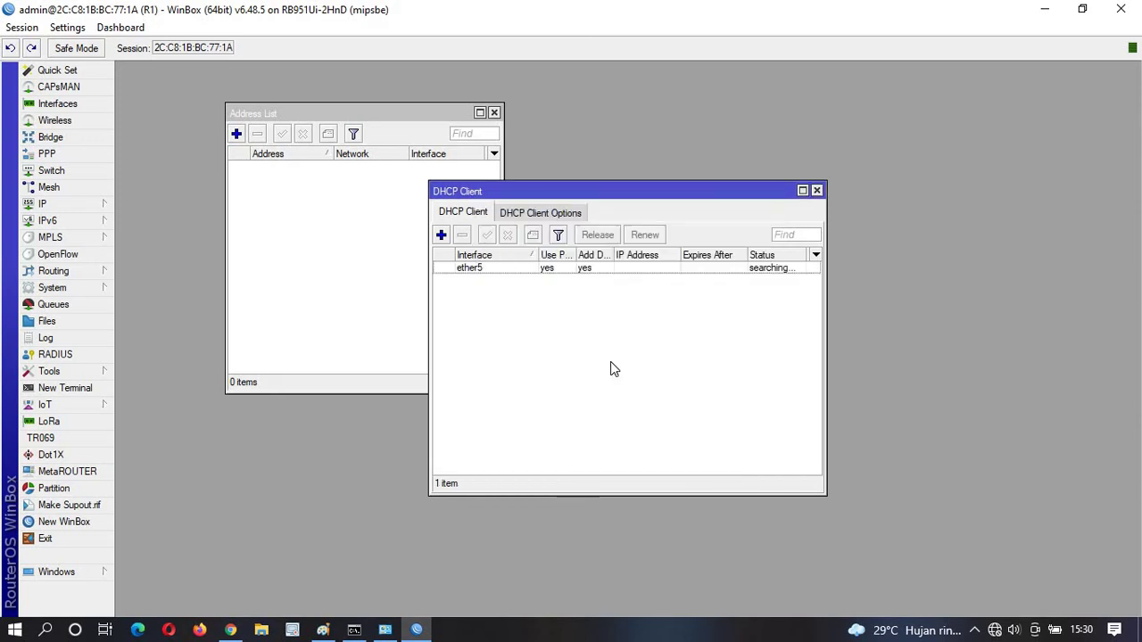
{"action": "left_click_drag", "start_coordinate": [677, 256], "coordinate": [711, 255]}
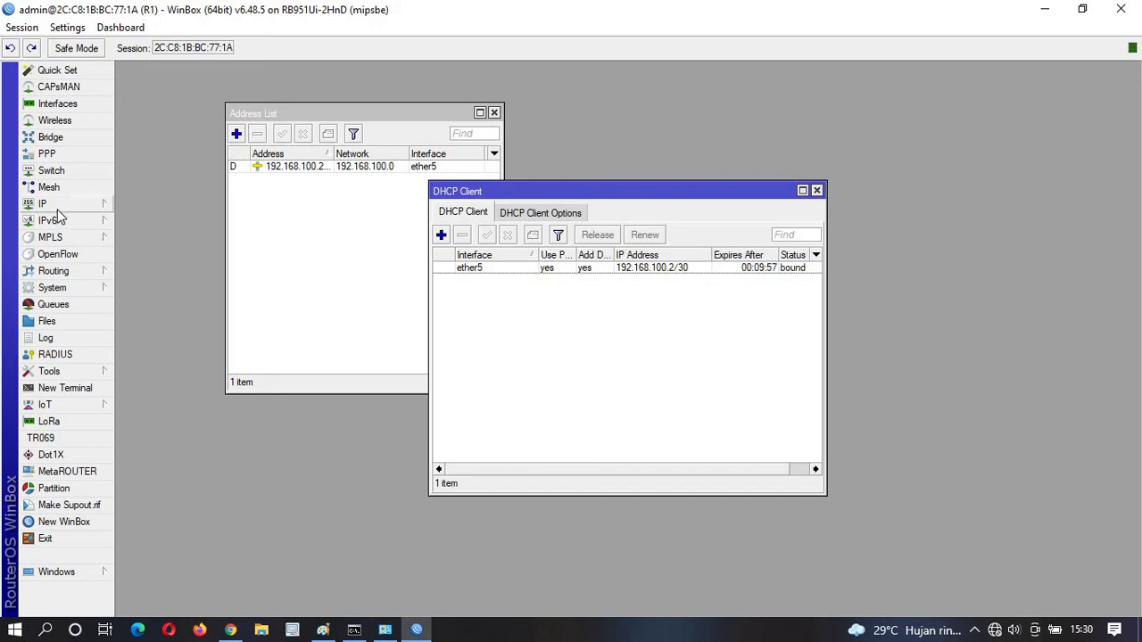
{"action": "left_click", "coordinate": [62, 388]}
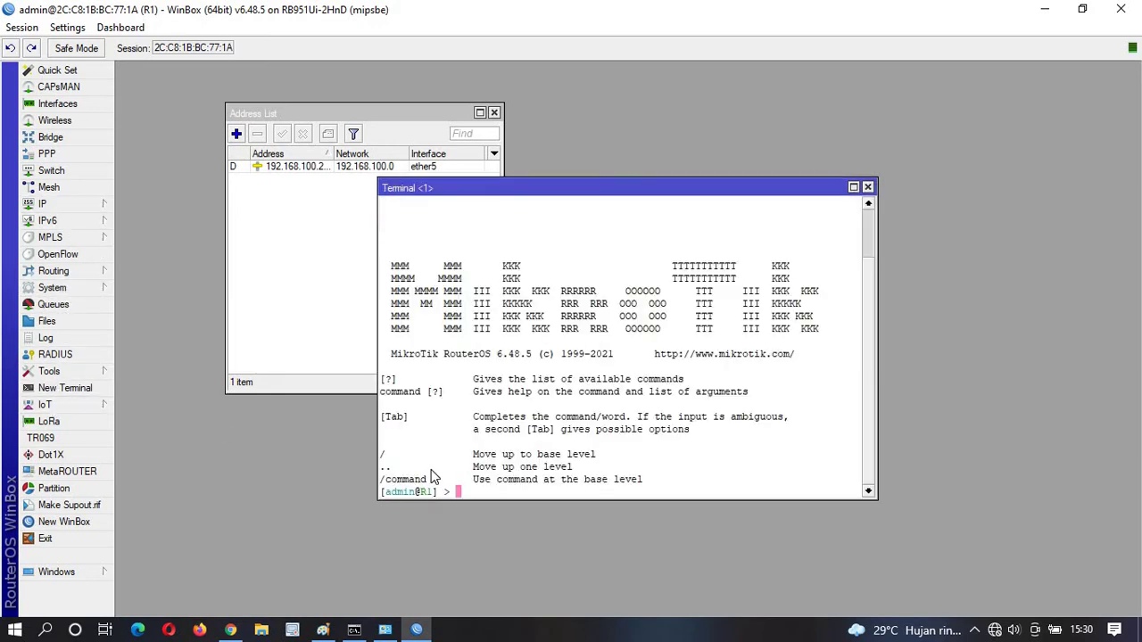
{"action": "type", "text": "ping 8.8.8.8"}
{"action": "key", "text": "Return"}
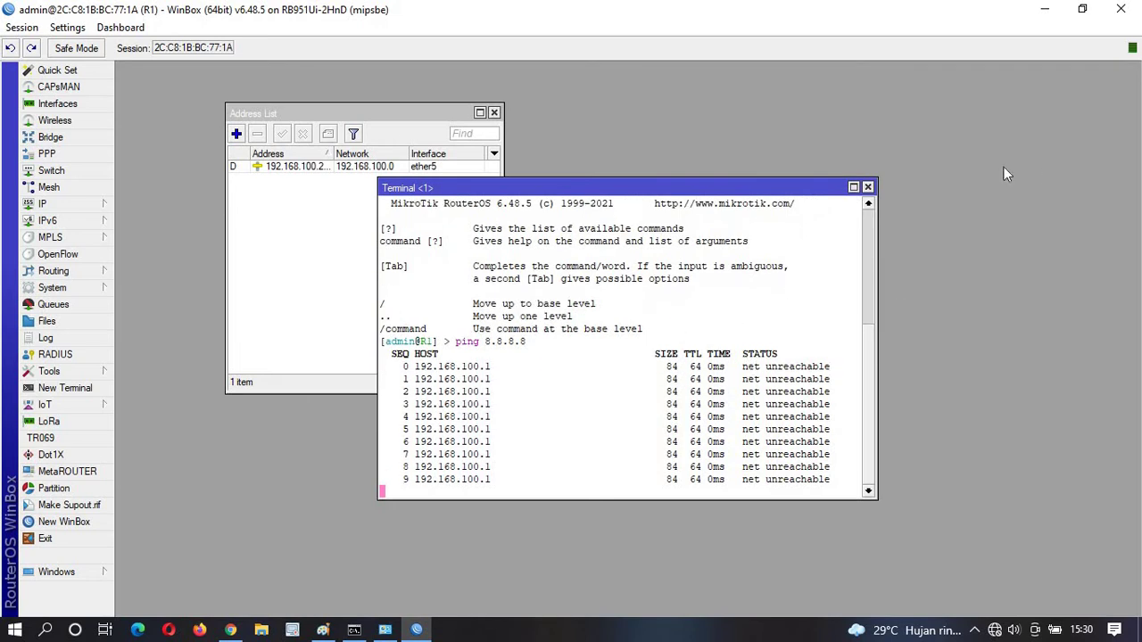
{"action": "left_click", "coordinate": [867, 187]}
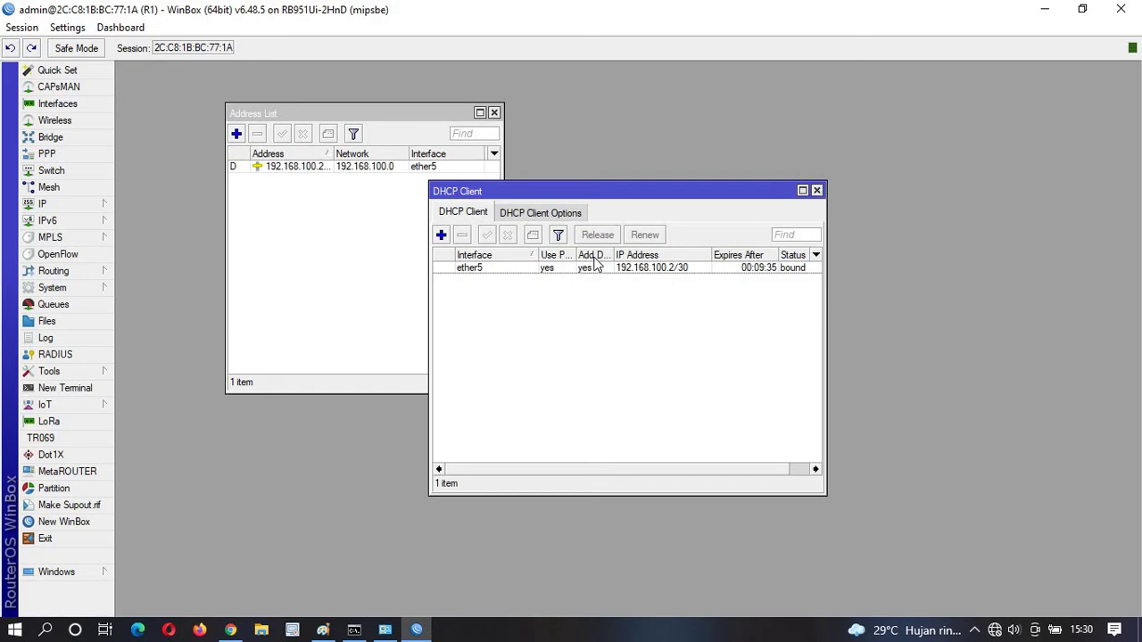
{"action": "left_click", "coordinate": [61, 203]}
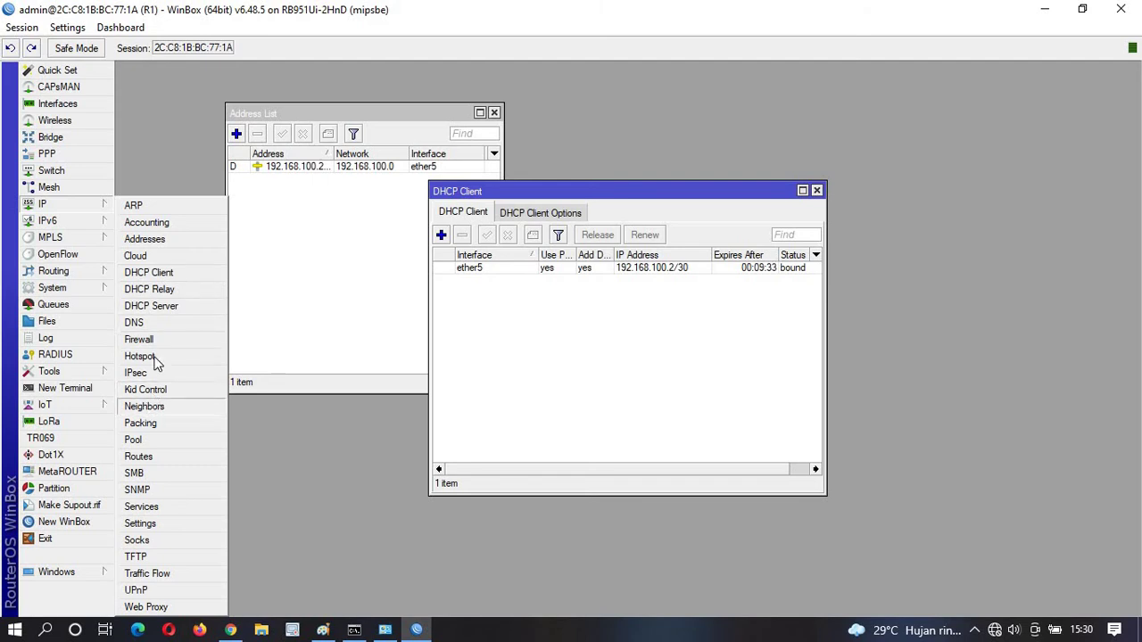
{"action": "left_click", "coordinate": [163, 457]}
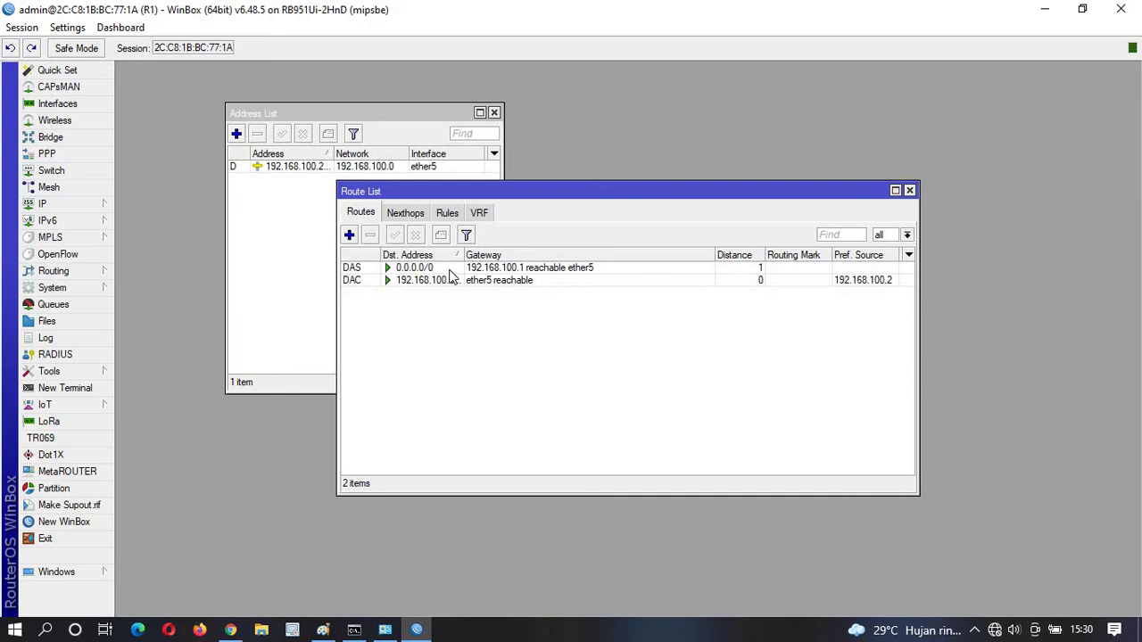
{"action": "left_click_drag", "start_coordinate": [462, 256], "coordinate": [487, 258]}
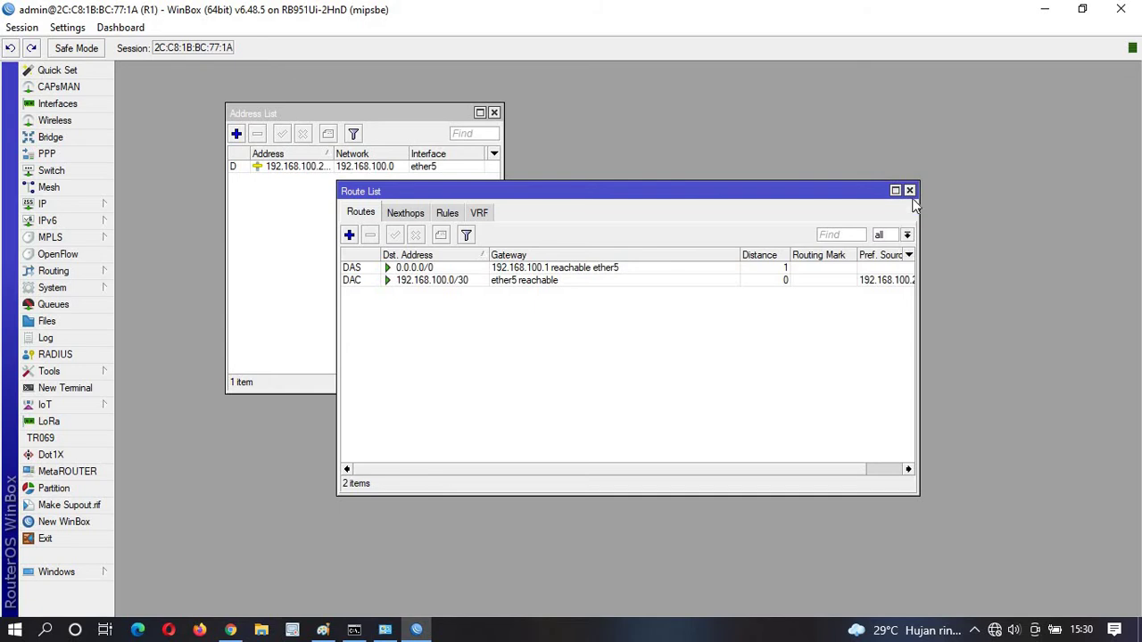
{"action": "left_click_drag", "start_coordinate": [918, 207], "coordinate": [1001, 198]}
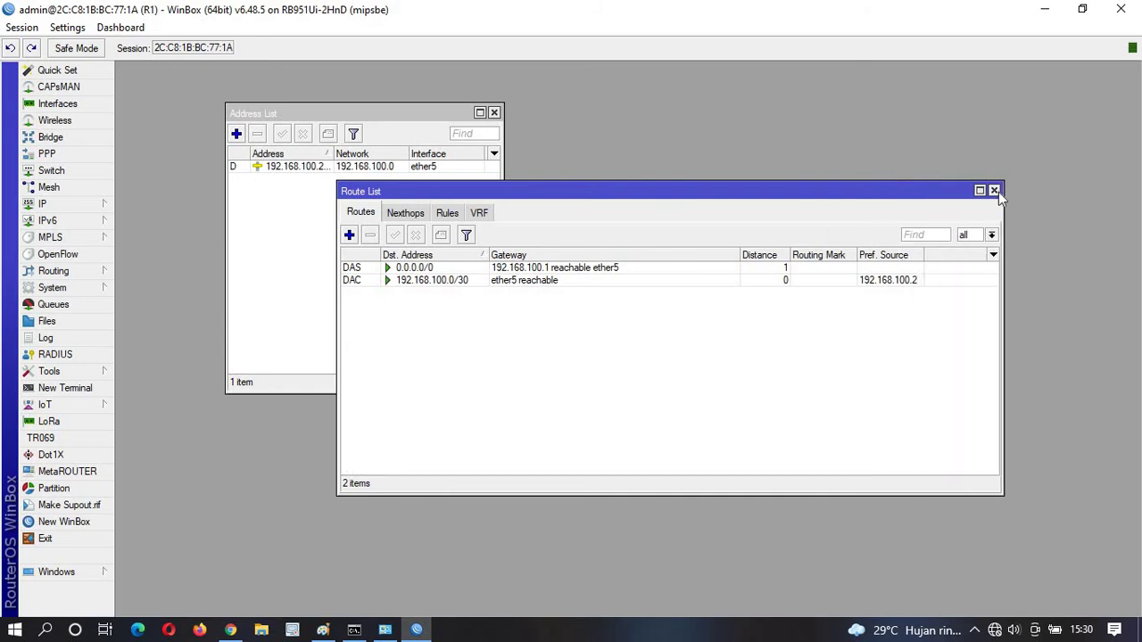
{"action": "left_click", "coordinate": [994, 191]}
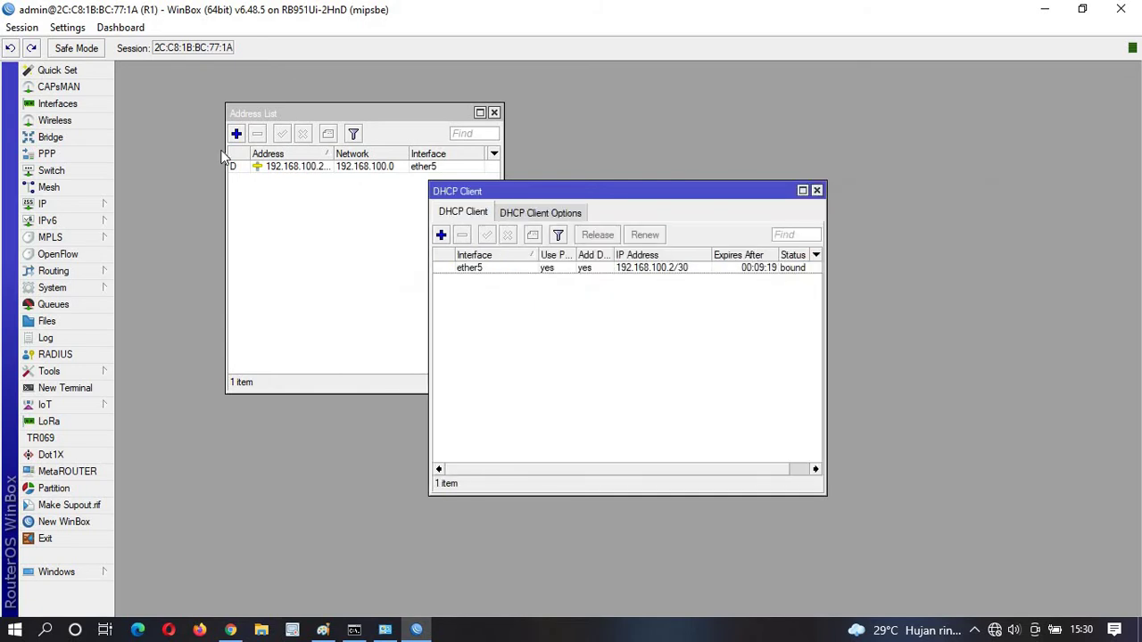
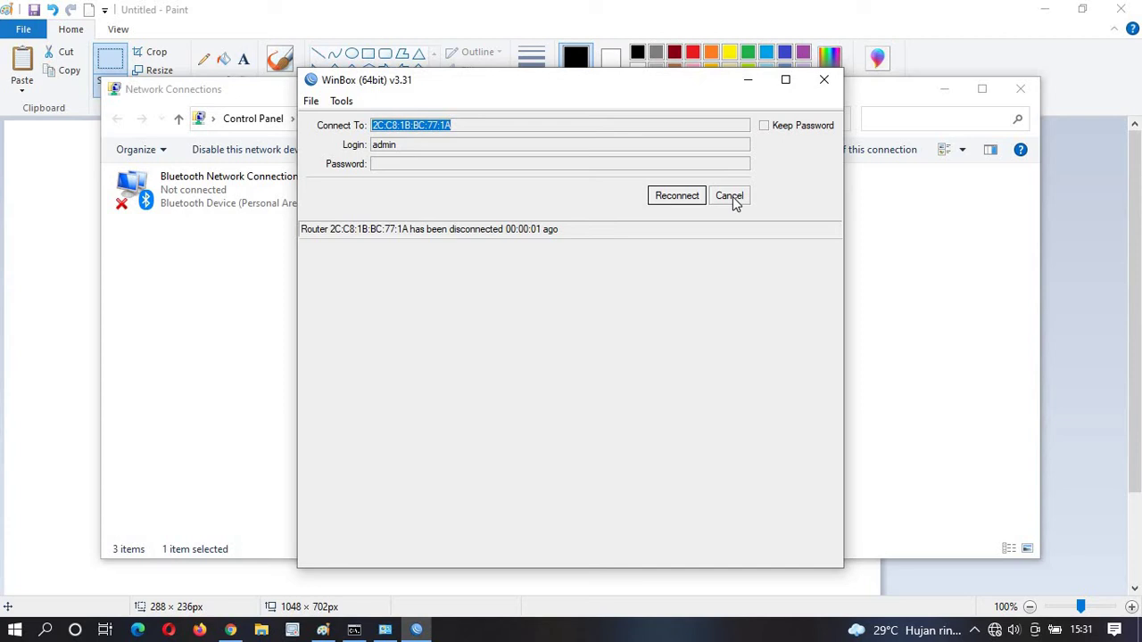
Connect to router R2 from the Neighbors list and maximize its session.
{"action": "left_click", "coordinate": [730, 196]}
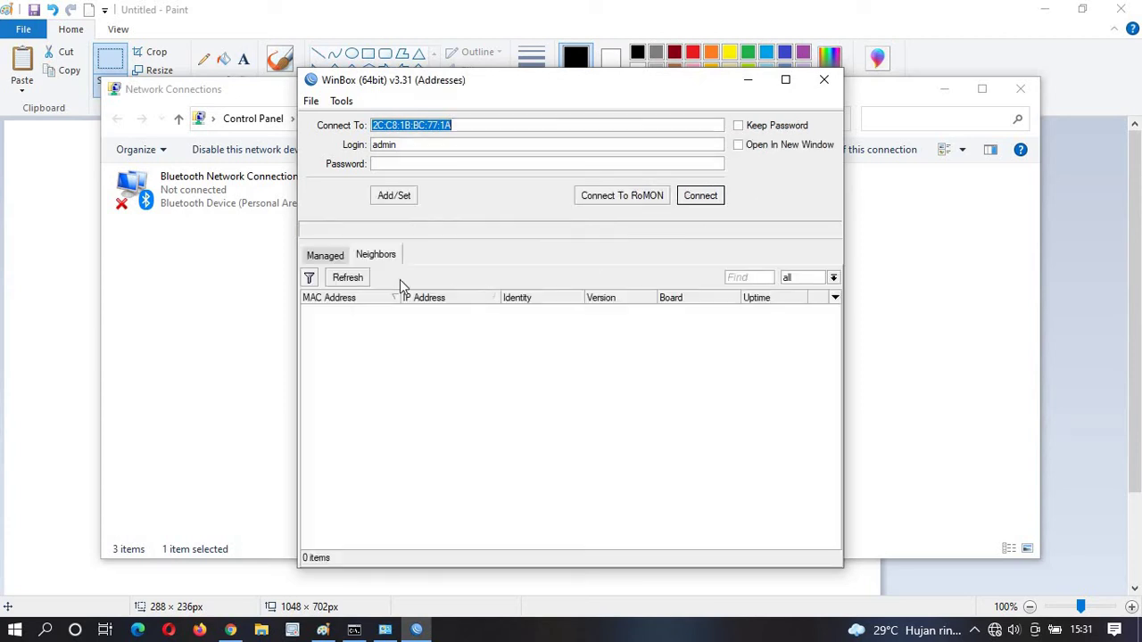
{"action": "left_click", "coordinate": [364, 313]}
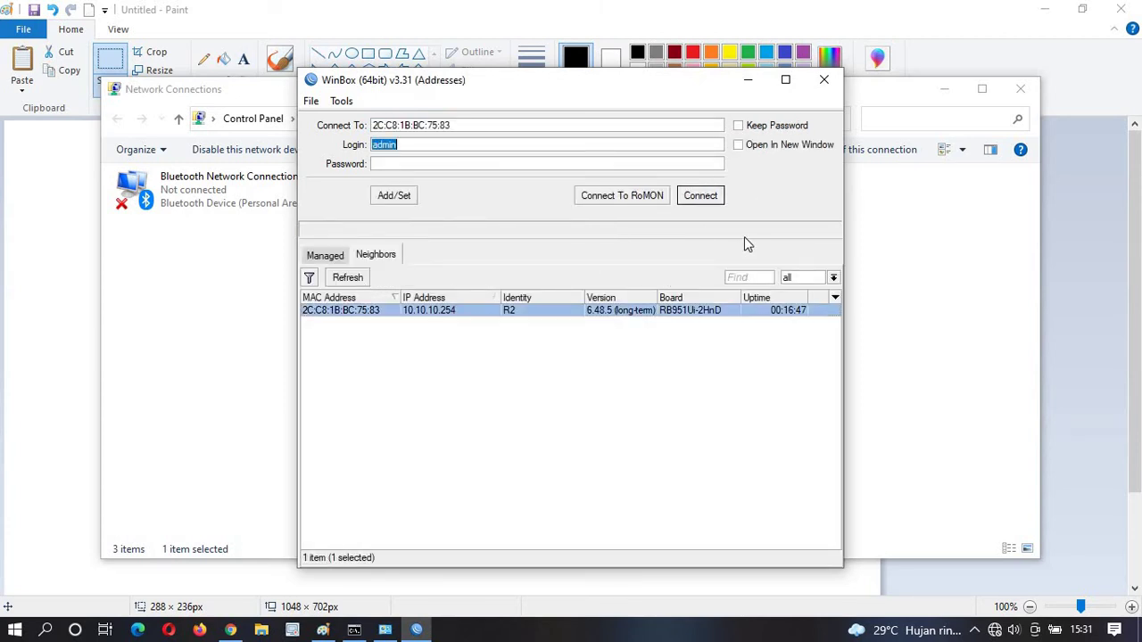
{"action": "left_click", "coordinate": [700, 196]}
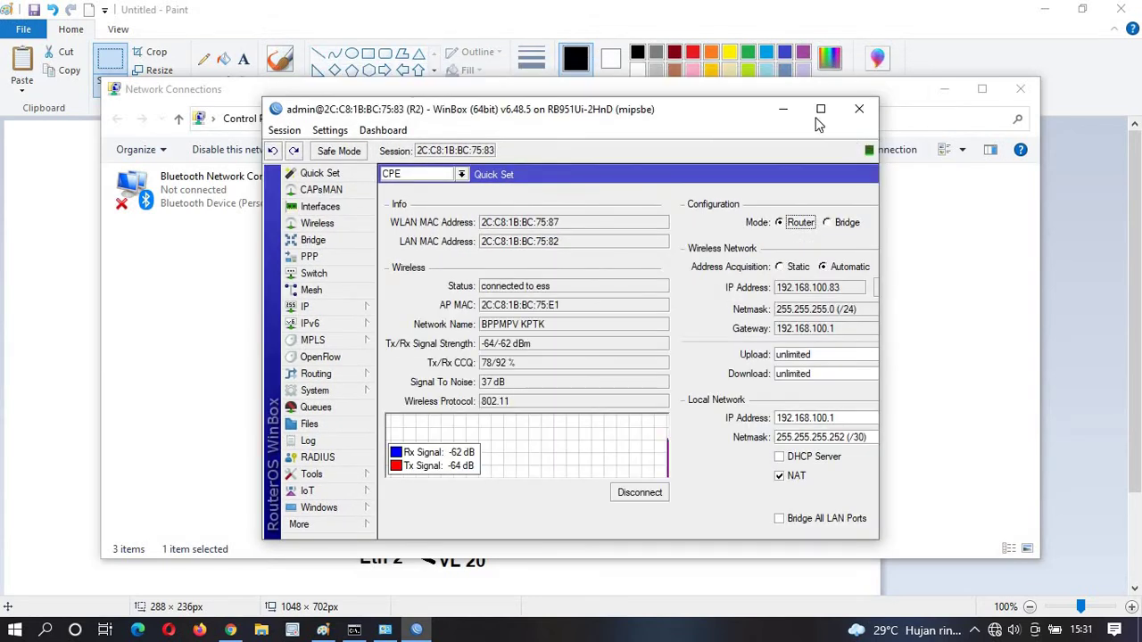
{"action": "left_click", "coordinate": [819, 111]}
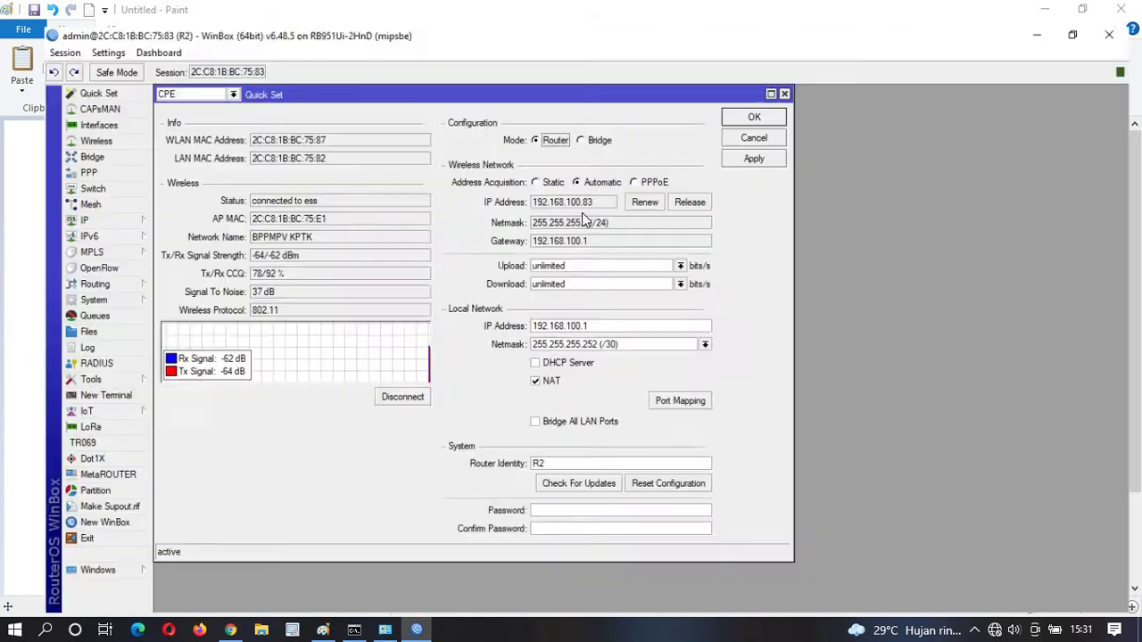
Dismiss Quick Set and open the 192.168.100.0/30 route to confirm gateway ether5.
{"action": "left_click", "coordinate": [779, 70]}
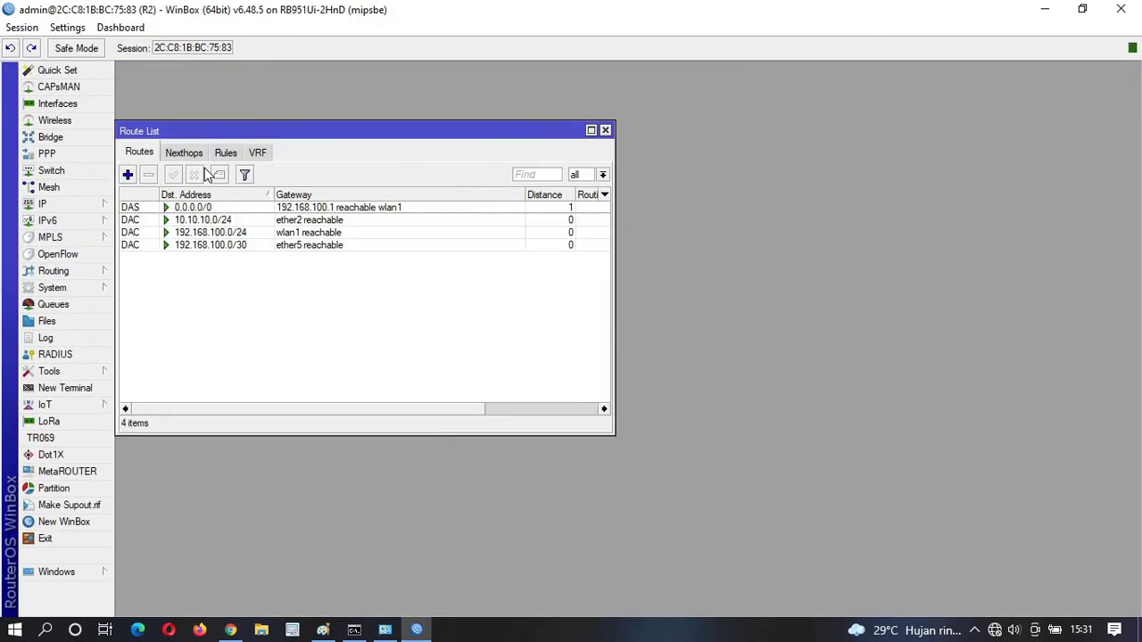
{"action": "left_click", "coordinate": [248, 246]}
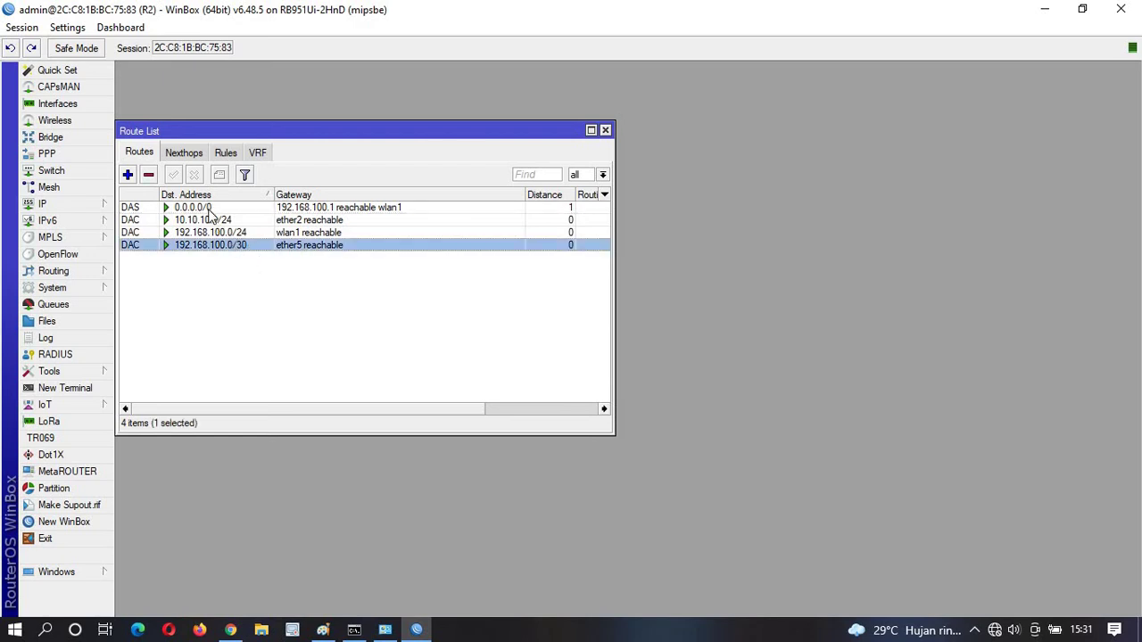
{"action": "left_click", "coordinate": [207, 208]}
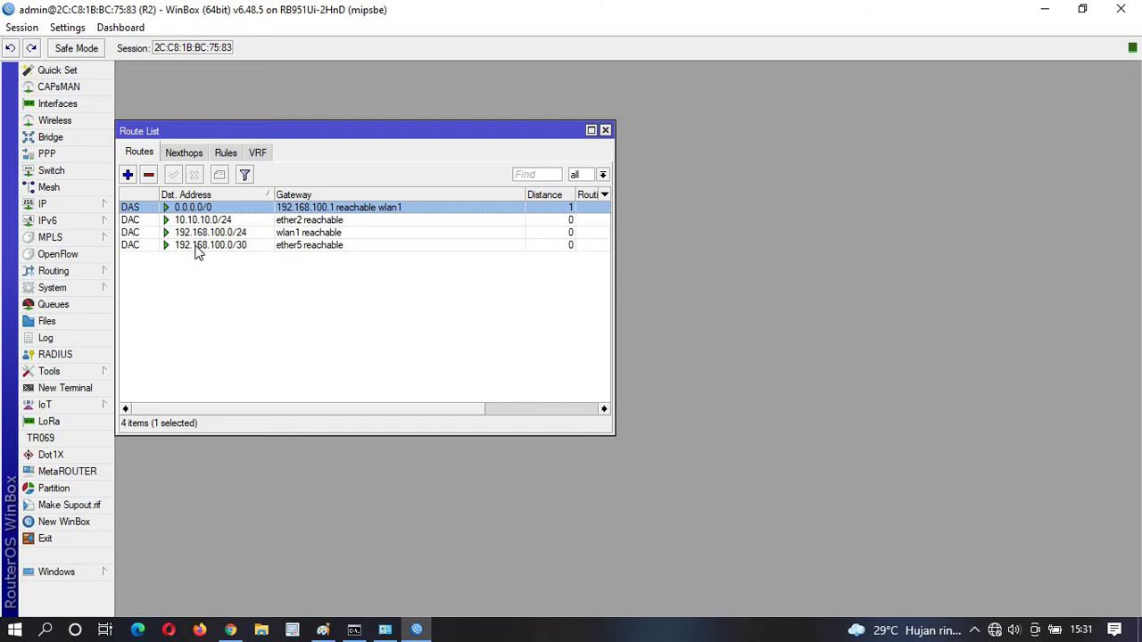
{"action": "left_click", "coordinate": [196, 247]}
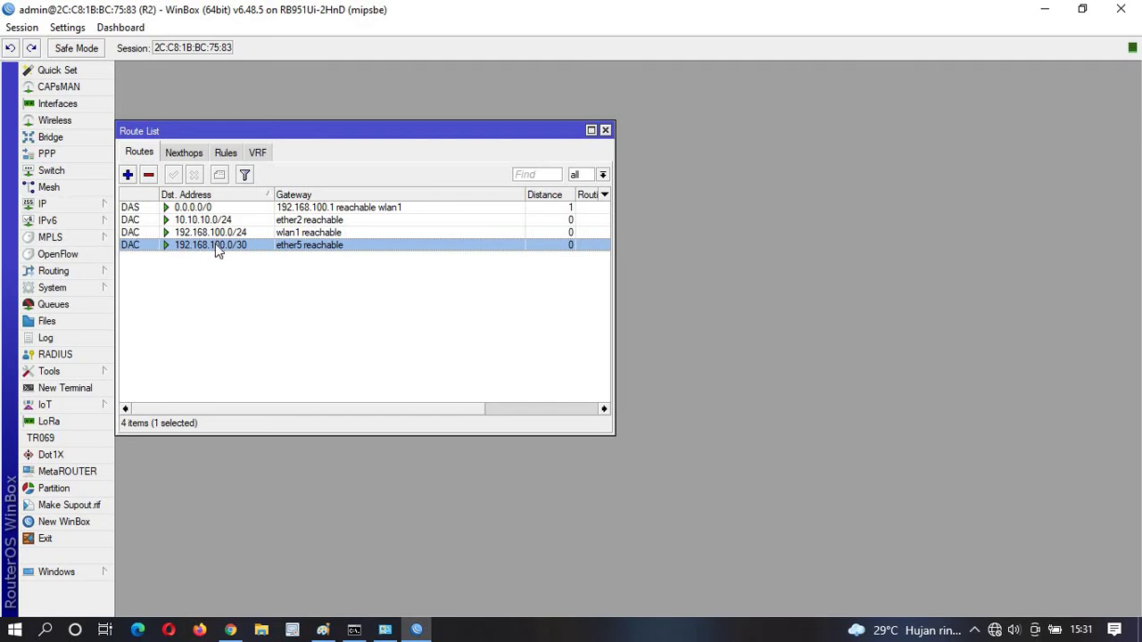
{"action": "mouse_move", "coordinate": [215, 247]}
{"action": "double_click", "coordinate": [215, 246]}
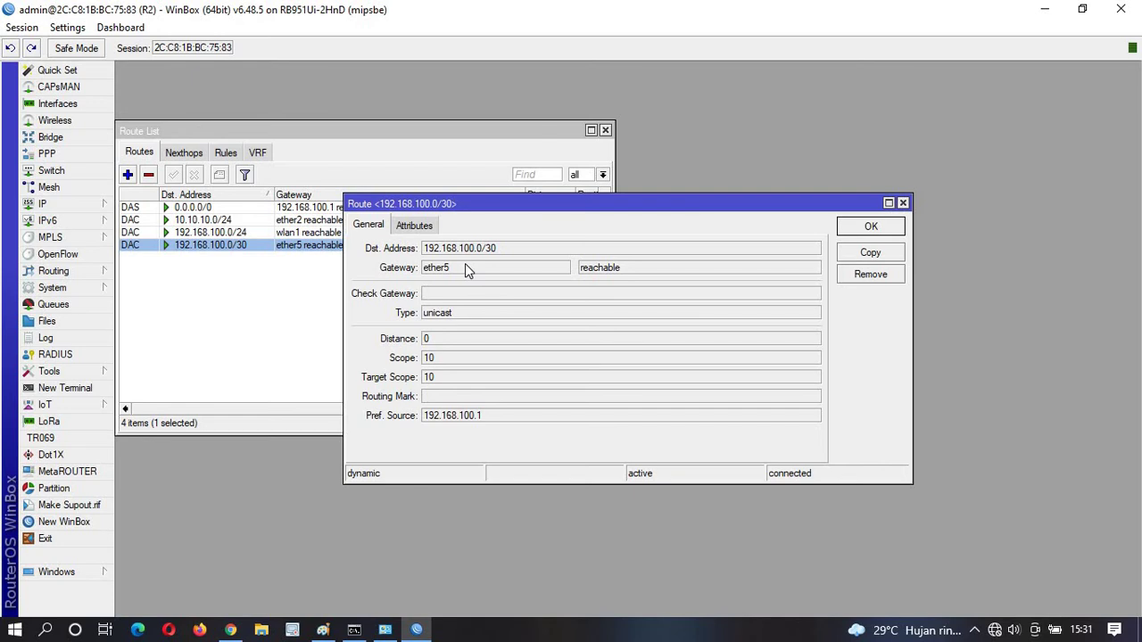
Review R2's DHCP server, networks and the bound 192.168.100.2 lease for R1.
{"action": "left_click", "coordinate": [79, 204]}
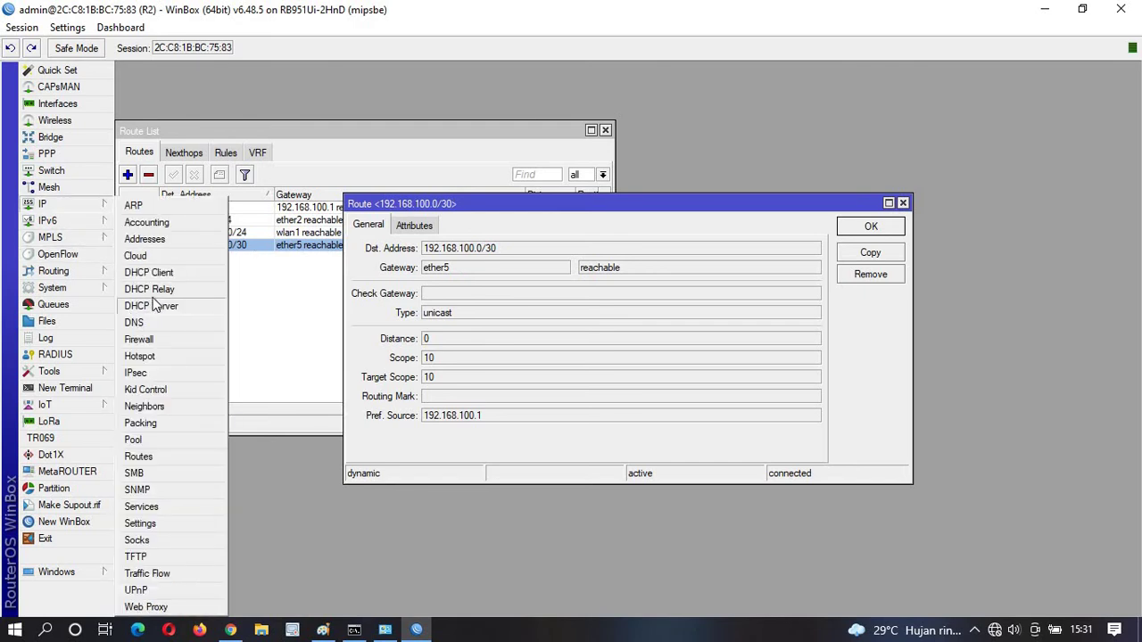
{"action": "left_click", "coordinate": [151, 308]}
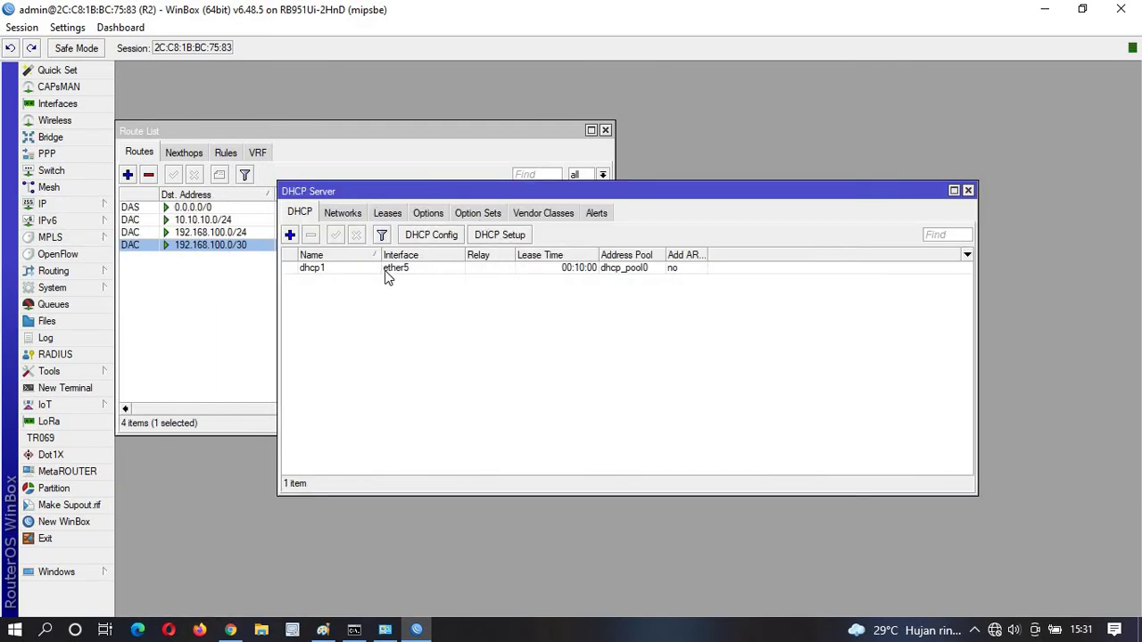
{"action": "left_click", "coordinate": [342, 218]}
{"action": "left_click", "coordinate": [386, 214]}
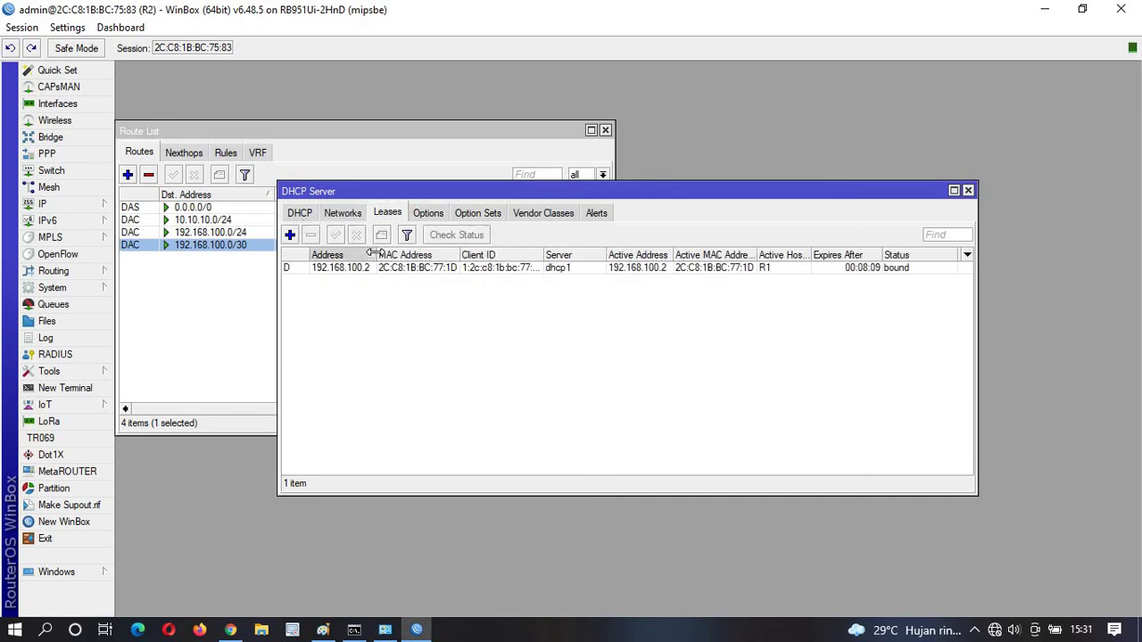
{"action": "left_click", "coordinate": [302, 214]}
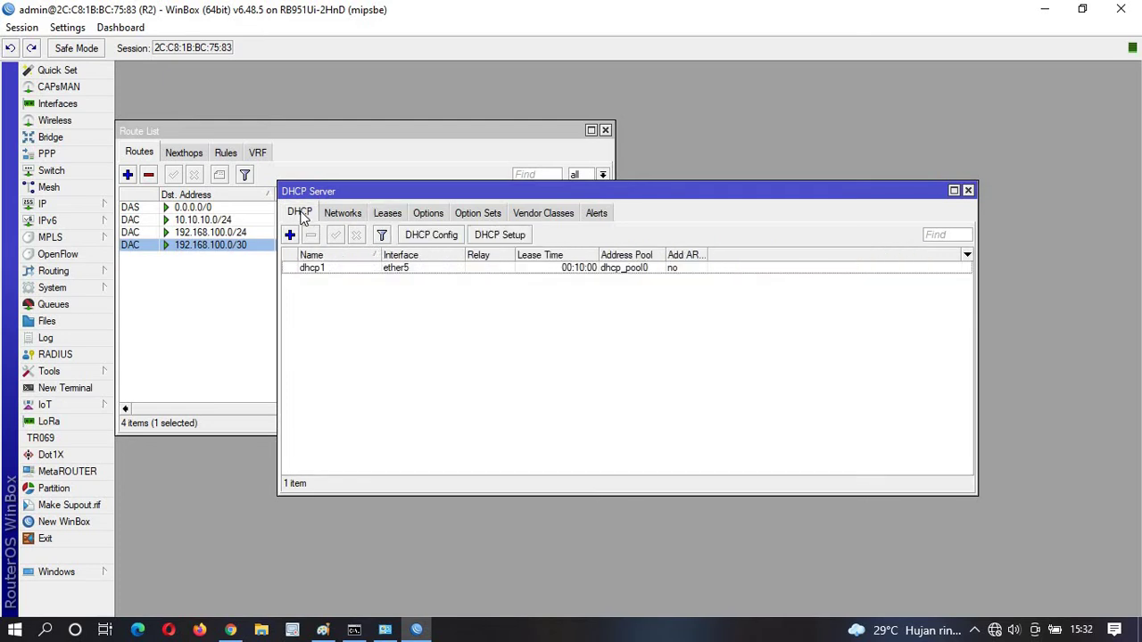
{"action": "left_click", "coordinate": [387, 214]}
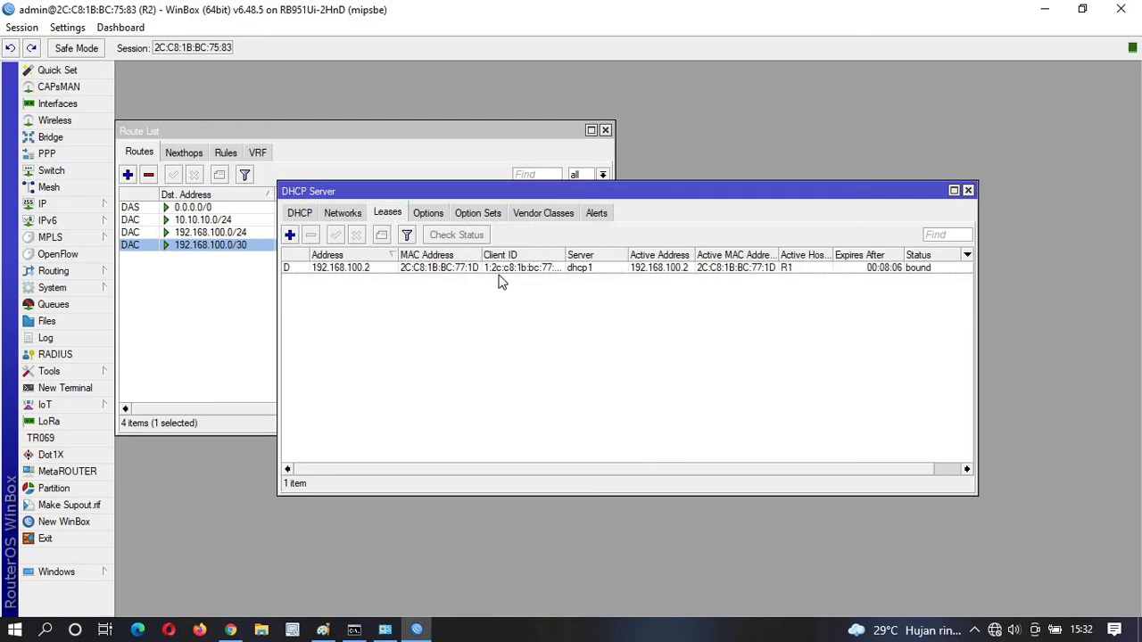
{"action": "left_click", "coordinate": [791, 270]}
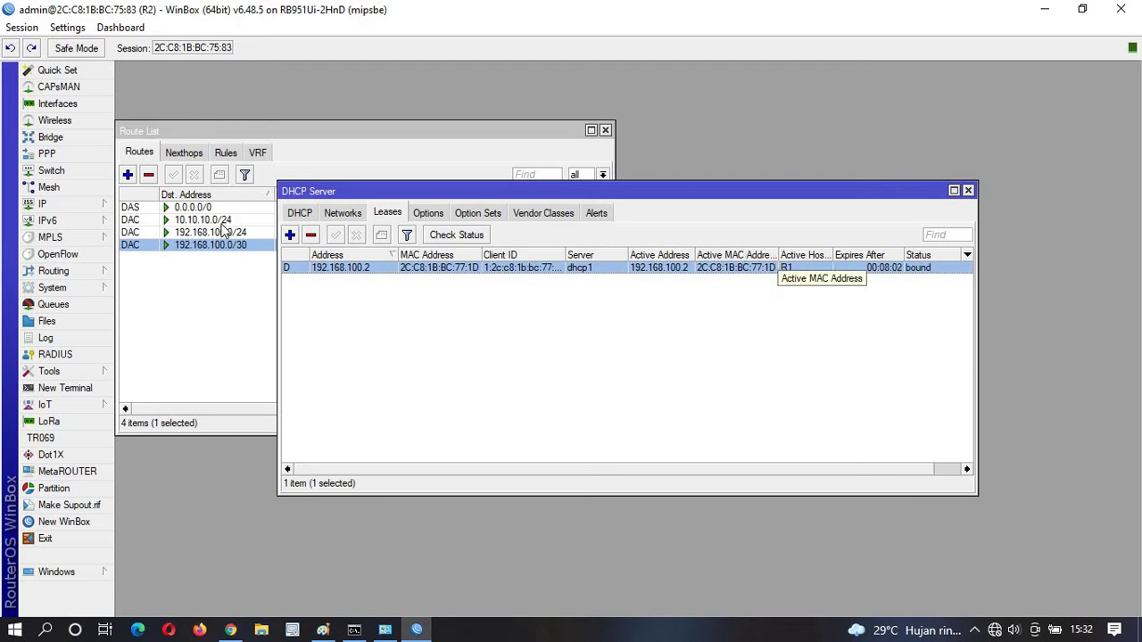
Compare the default 0.0.0.0/0 and 10.10.10.0/24 routes in the Route List.
{"action": "left_click", "coordinate": [225, 323]}
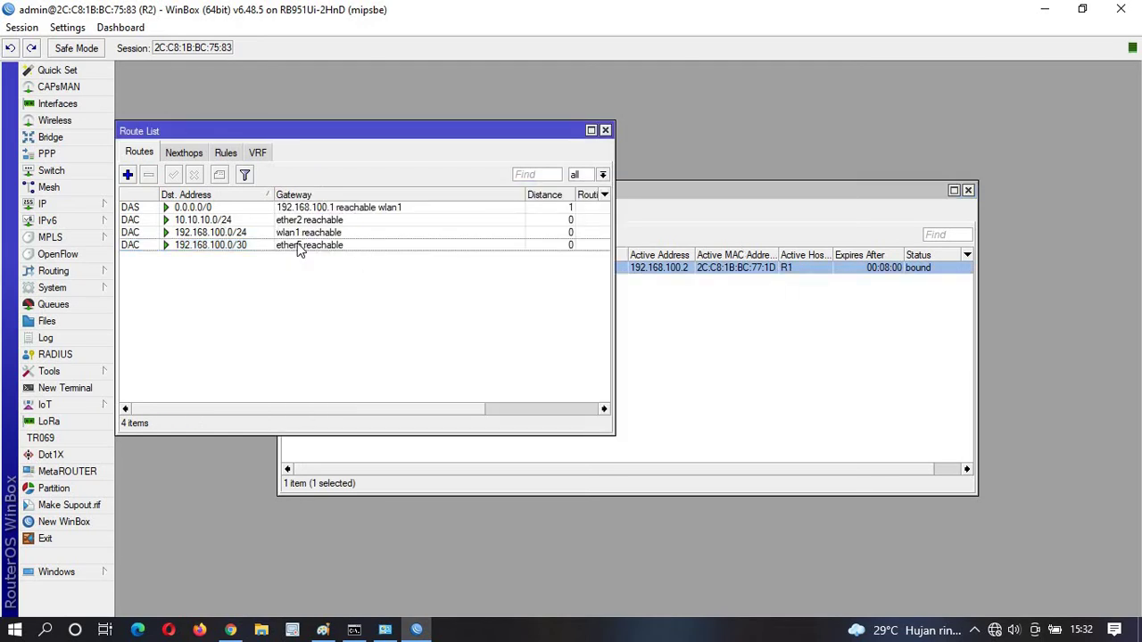
{"action": "left_click", "coordinate": [209, 209]}
{"action": "left_click", "coordinate": [229, 220]}
{"action": "left_click", "coordinate": [221, 209]}
{"action": "left_click", "coordinate": [225, 218]}
{"action": "left_click", "coordinate": [146, 209]}
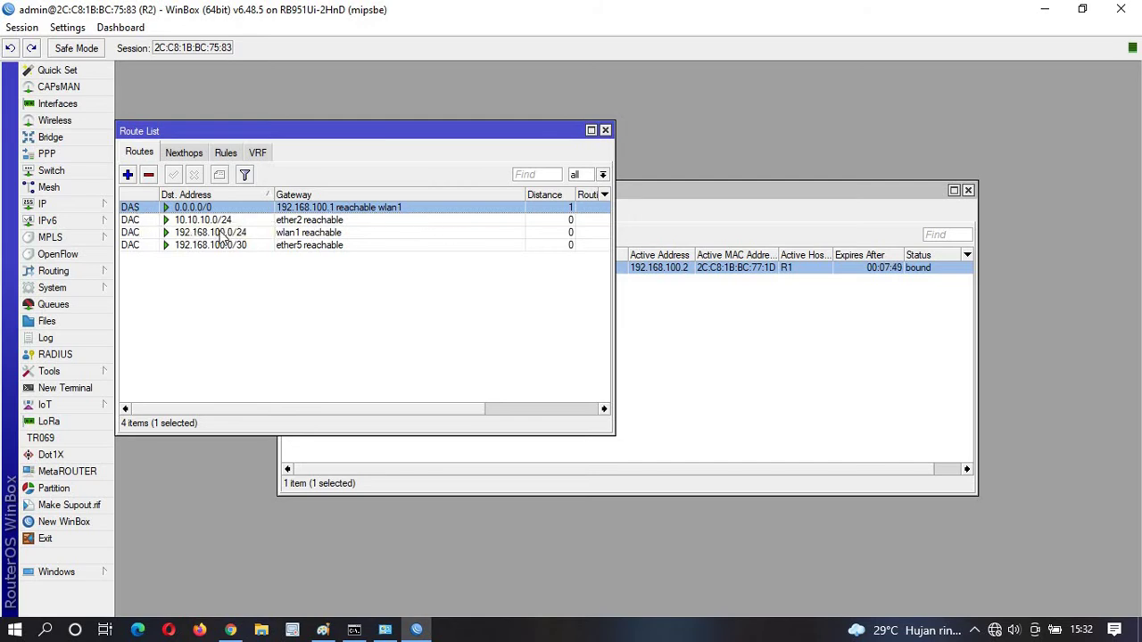
{"action": "left_click", "coordinate": [69, 204]}
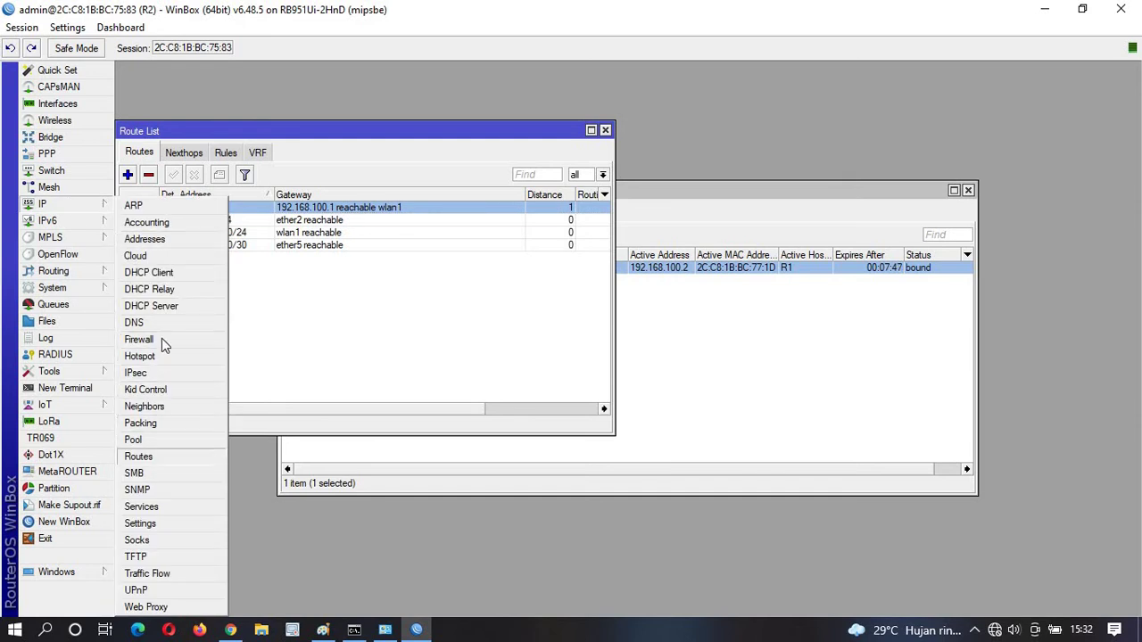
Inspect the srcnat masquerade rule's action, then close the Firewall and Route List windows.
{"action": "left_click", "coordinate": [161, 338]}
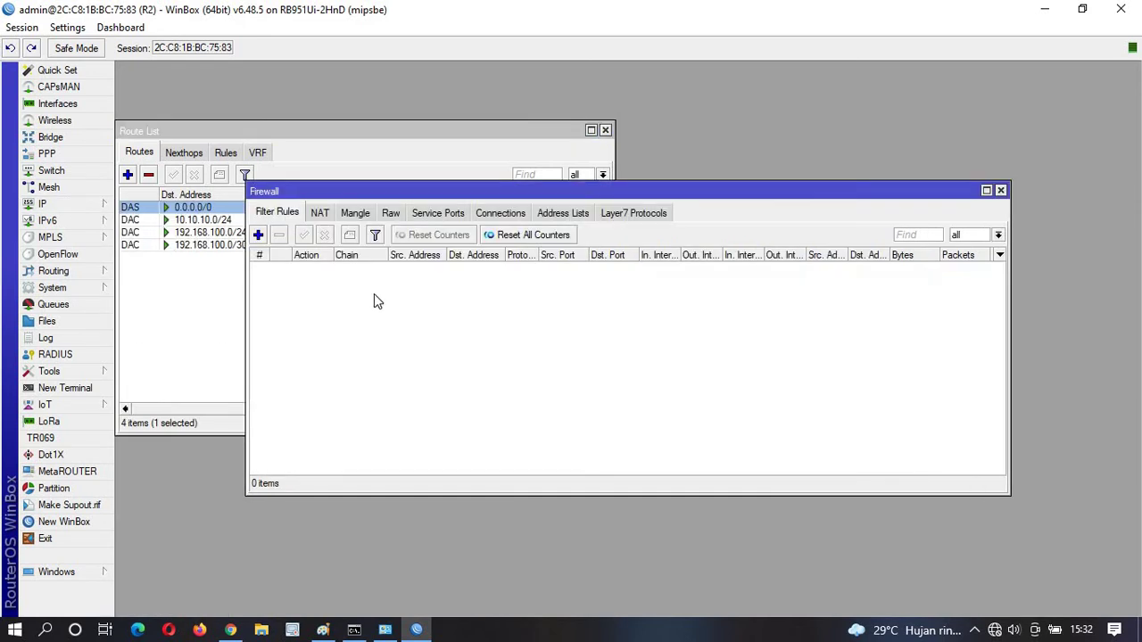
{"action": "left_click", "coordinate": [323, 214]}
{"action": "double_click", "coordinate": [337, 268]}
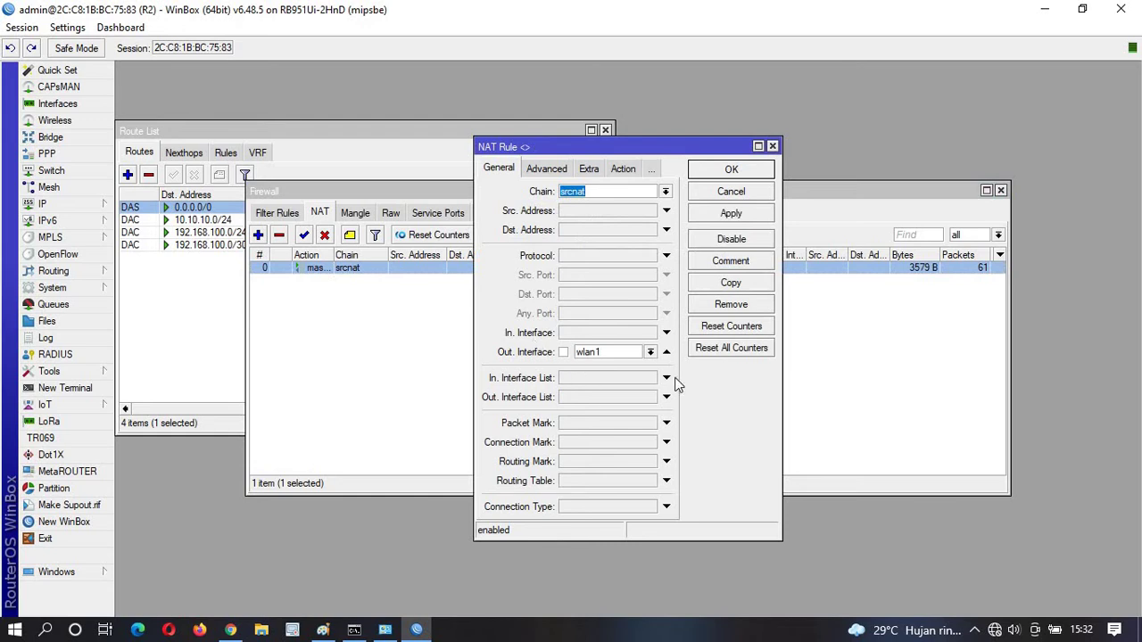
{"action": "left_click", "coordinate": [625, 169]}
{"action": "left_click", "coordinate": [745, 171]}
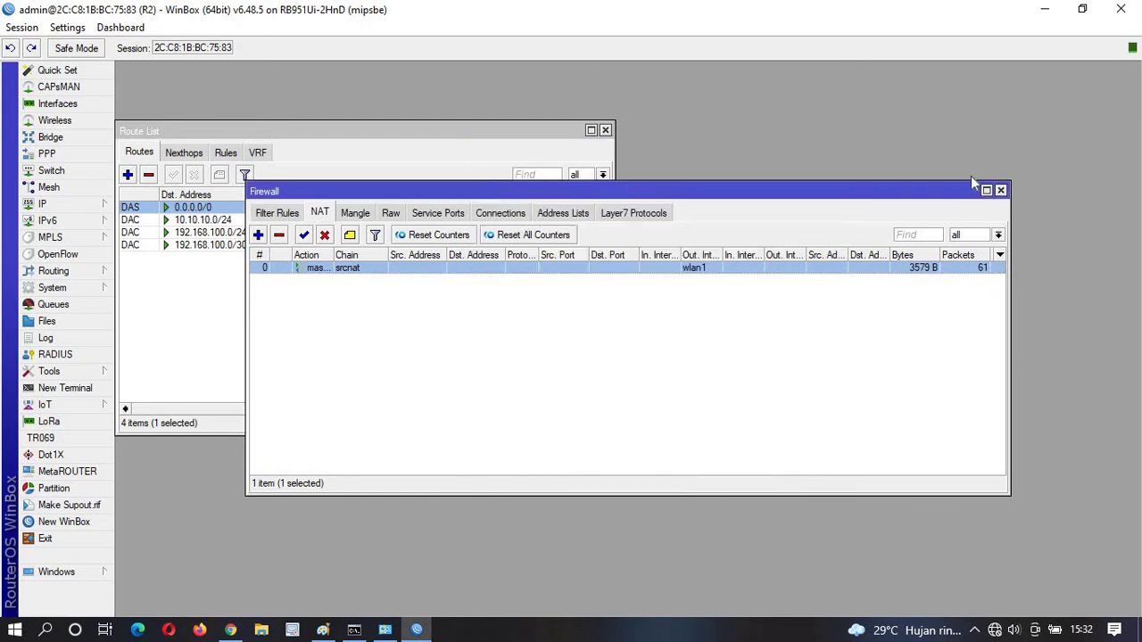
{"action": "left_click", "coordinate": [1001, 191]}
{"action": "left_click", "coordinate": [606, 135]}
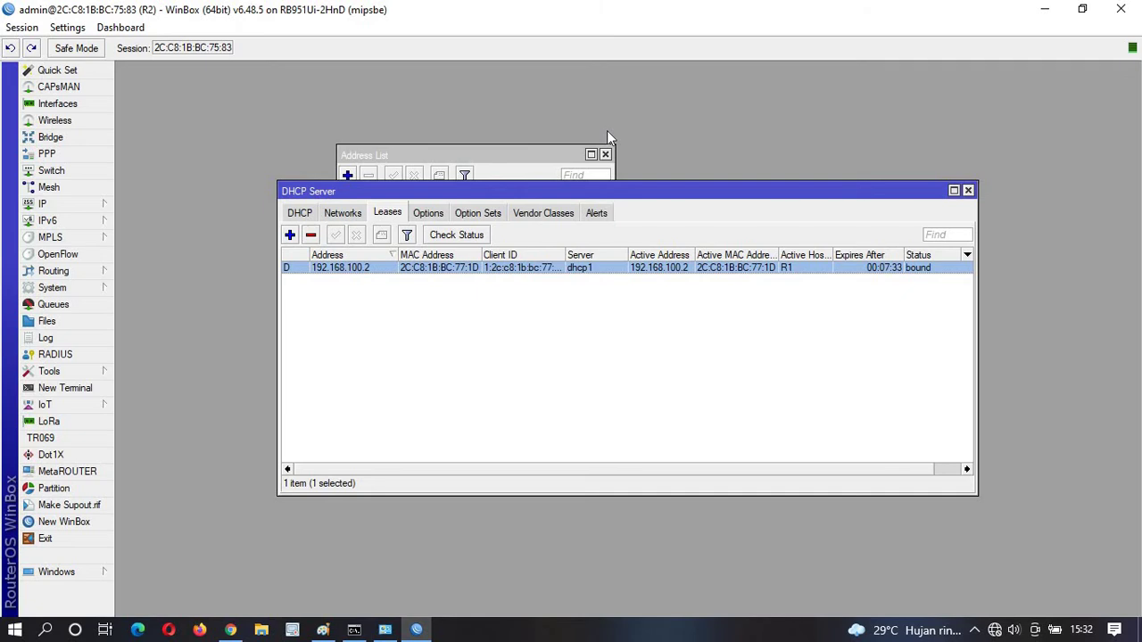
{"action": "left_click", "coordinate": [586, 386]}
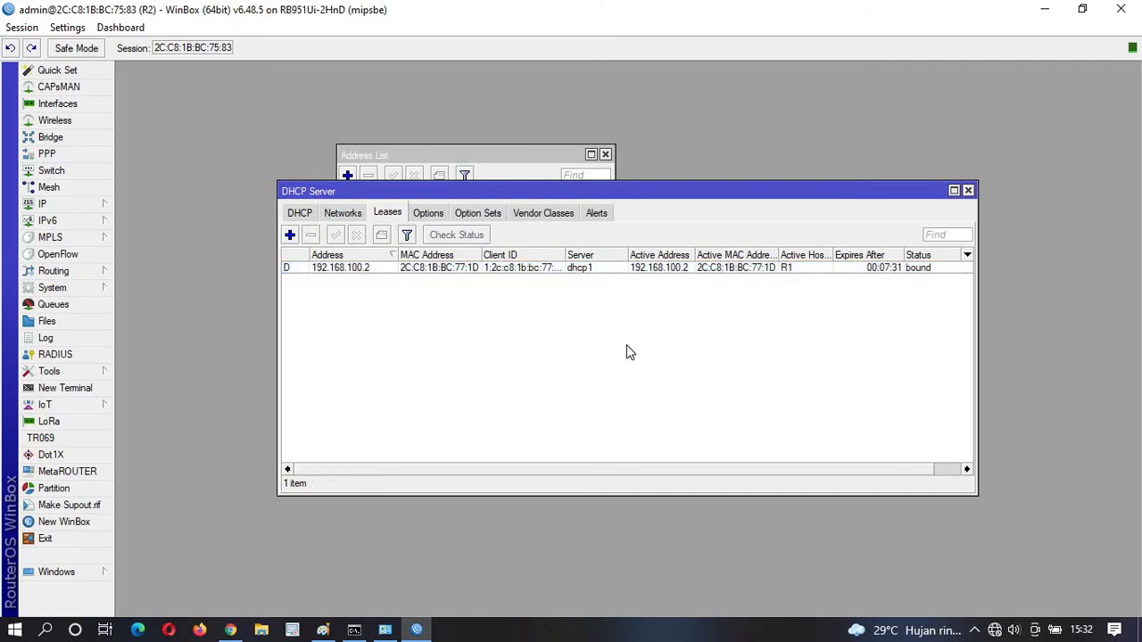
Check the wlan1 DHCP client bound at 192.168.100.83/24, then close the list.
{"action": "left_click", "coordinate": [35, 204]}
{"action": "left_click", "coordinate": [165, 274]}
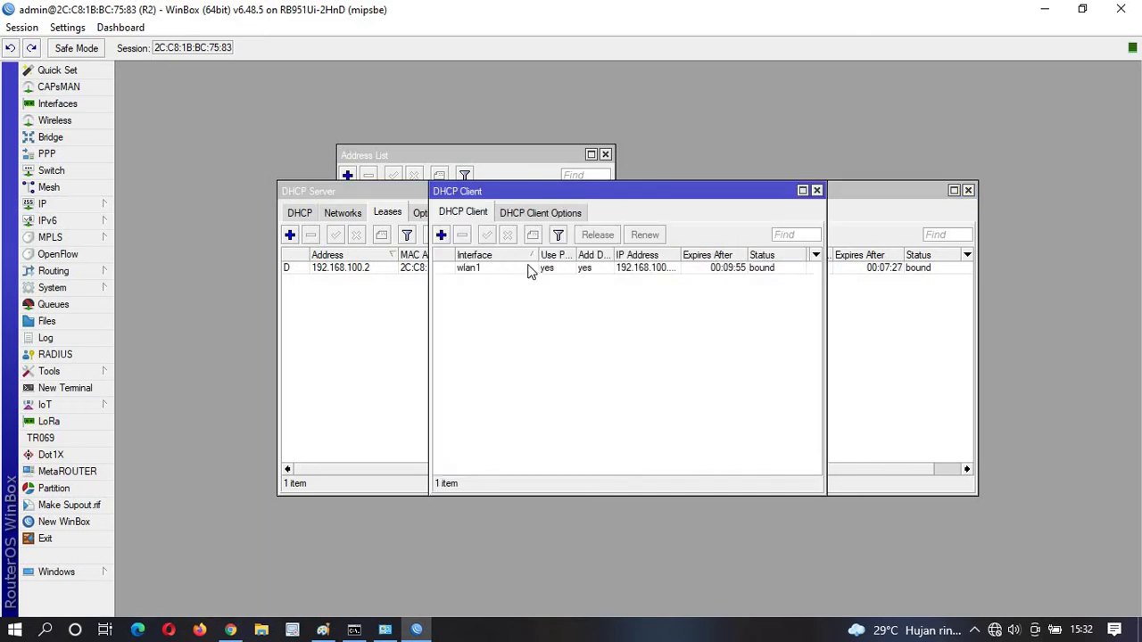
{"action": "left_click", "coordinate": [516, 270]}
{"action": "left_click_drag", "start_coordinate": [681, 256], "coordinate": [723, 256]}
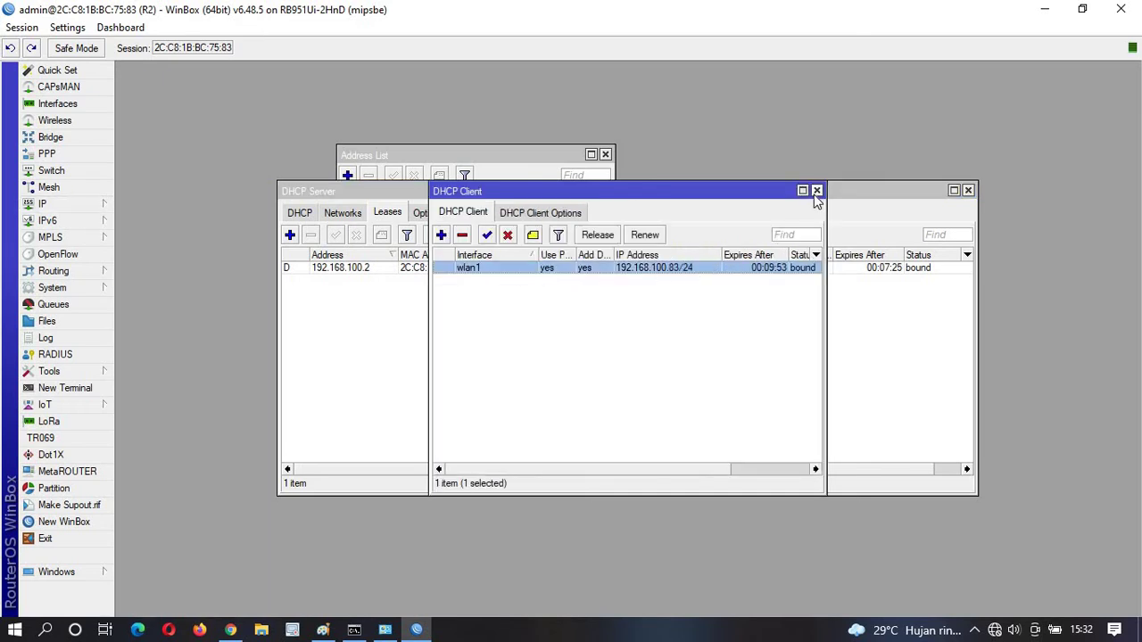
{"action": "left_click", "coordinate": [816, 190]}
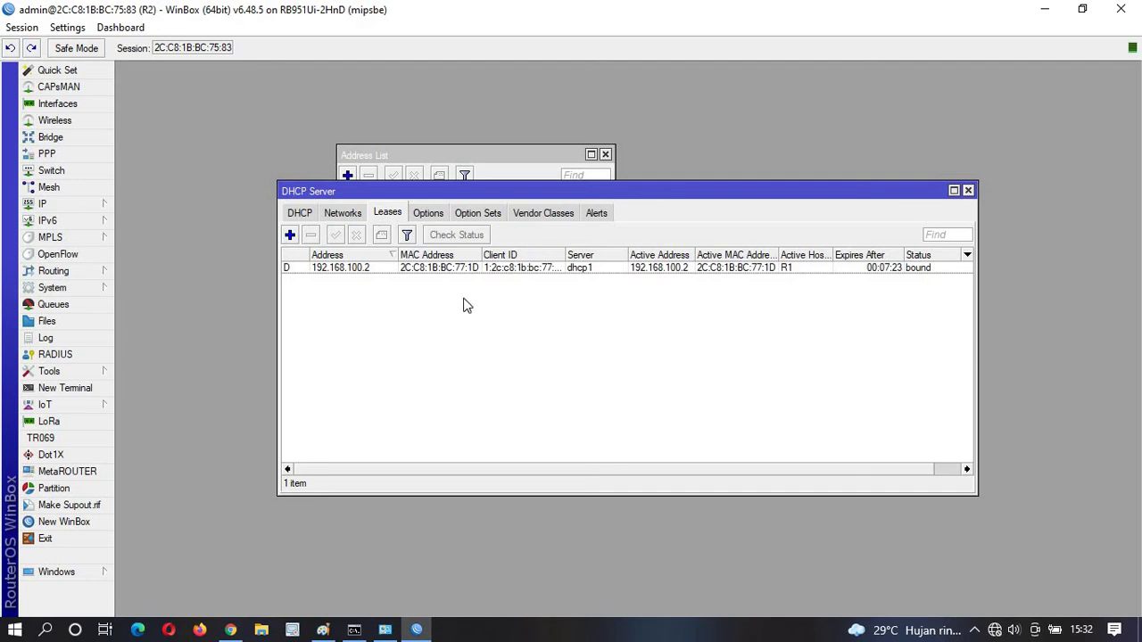
{"action": "left_click", "coordinate": [67, 203]}
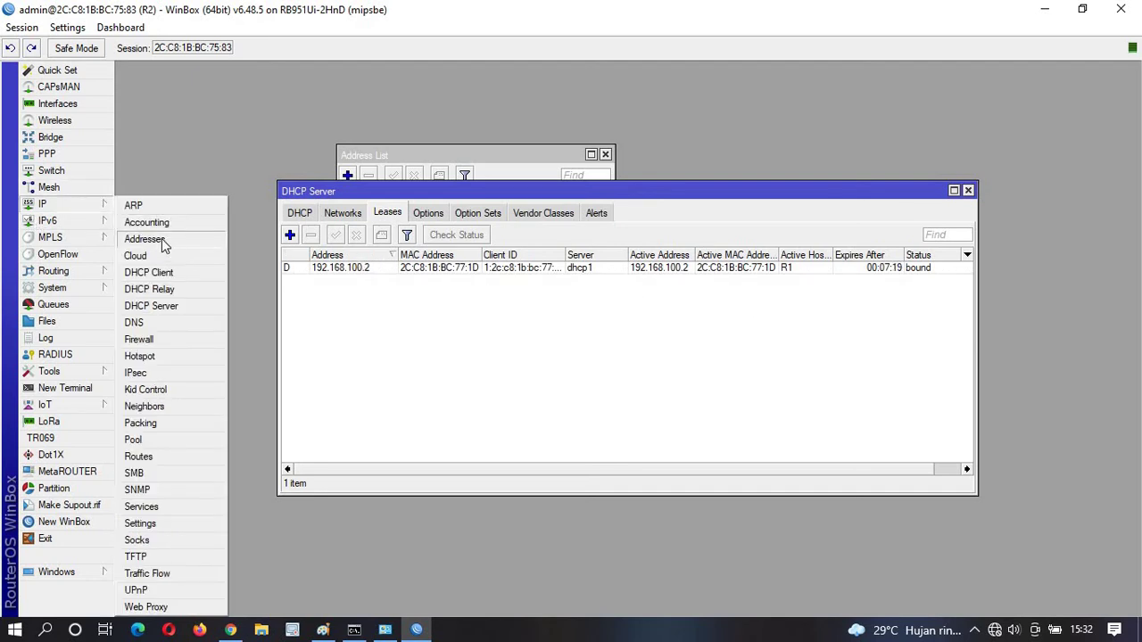
Change R2's 192.168.100.1/30 address to 192.168.200.1/30 and apply it.
{"action": "left_click", "coordinate": [143, 237]}
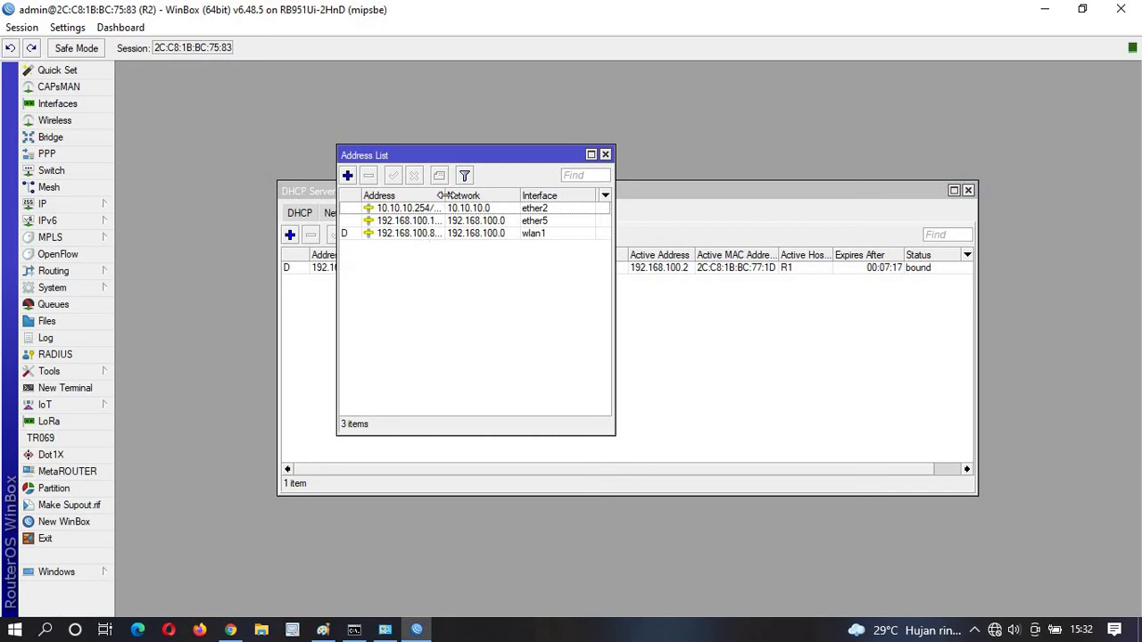
{"action": "left_click_drag", "start_coordinate": [446, 196], "coordinate": [475, 196]}
{"action": "double_click", "coordinate": [441, 221]}
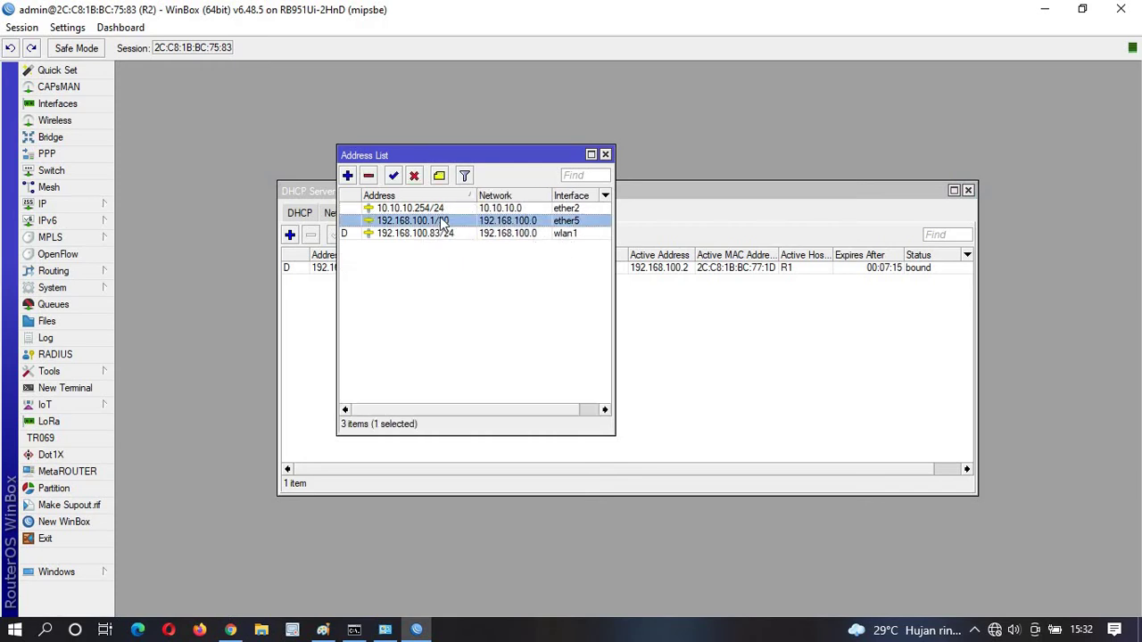
{"action": "left_click", "coordinate": [606, 268]}
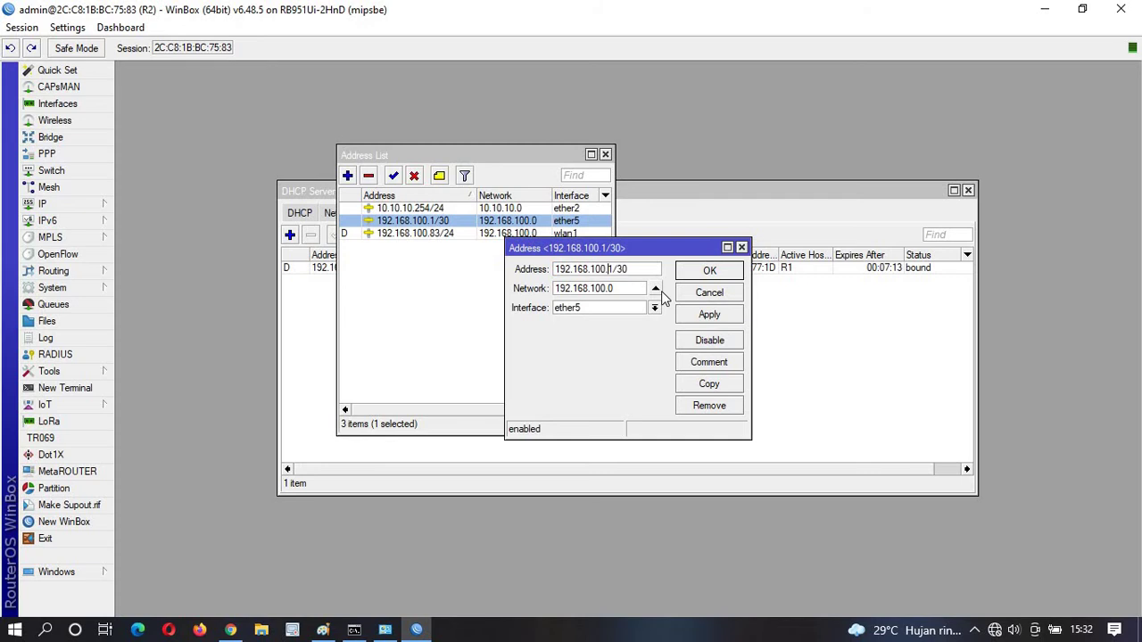
{"action": "key", "text": "BackSpace"}
{"action": "key", "text": "BackSpace"}
{"action": "key", "text": "BackSpace"}
{"action": "type", "text": "200"}
{"action": "left_click", "coordinate": [708, 313]}
{"action": "left_click", "coordinate": [709, 271]}
Delete the 192.168.100.2 DHCP lease and recheck the servers, networks and empty leases list.
{"action": "left_click", "coordinate": [705, 408]}
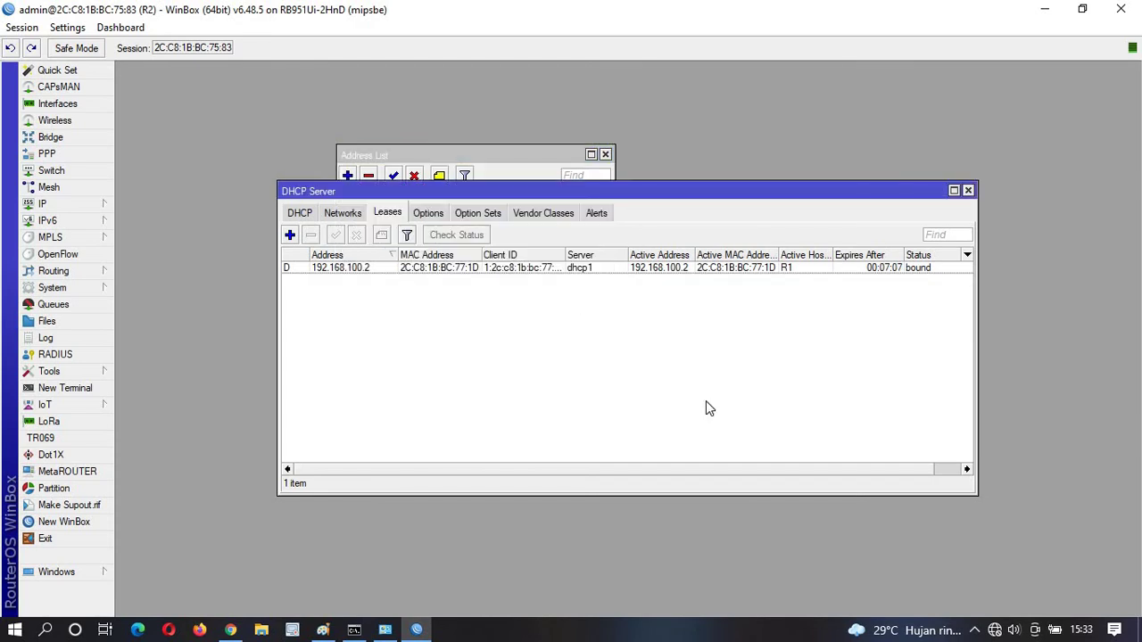
{"action": "left_click", "coordinate": [355, 267]}
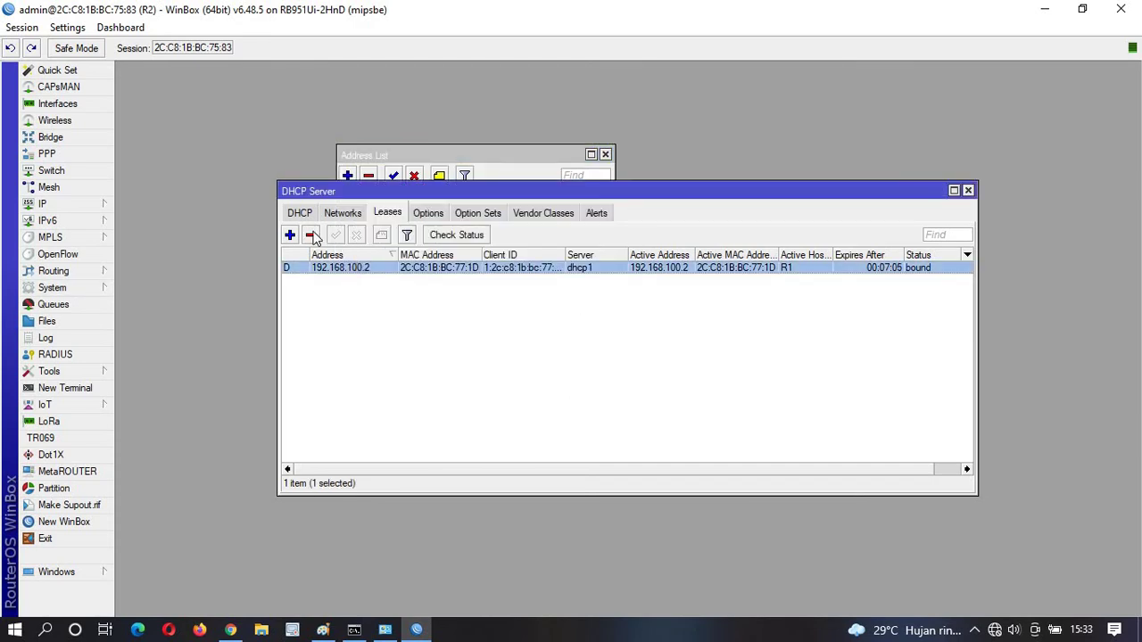
{"action": "left_click", "coordinate": [312, 236]}
{"action": "left_click", "coordinate": [303, 213]}
{"action": "left_click", "coordinate": [343, 213]}
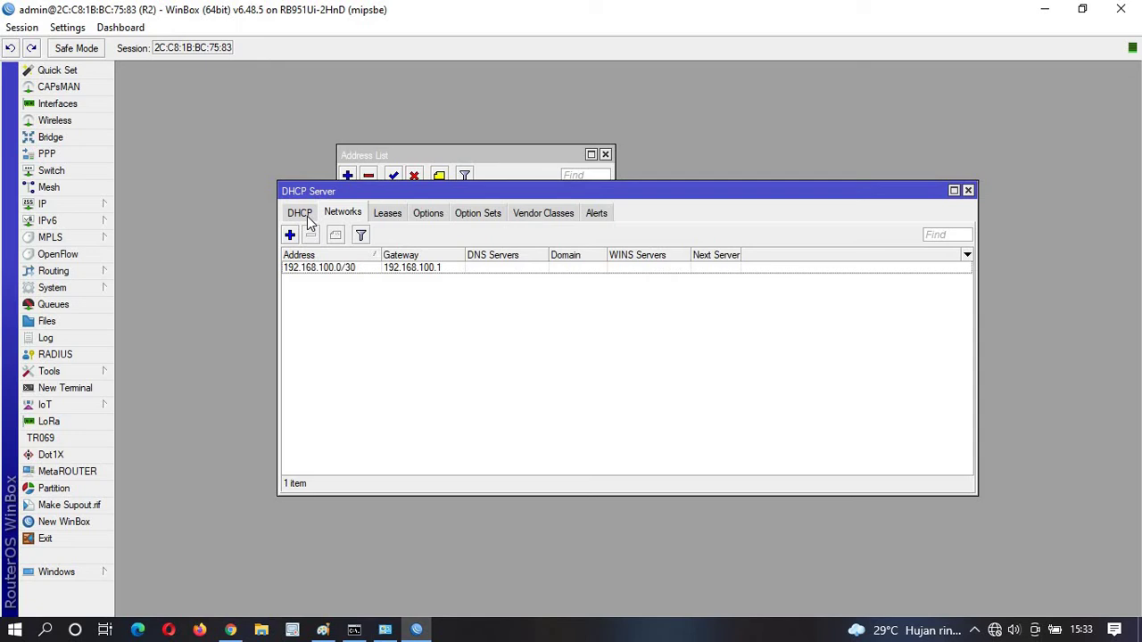
{"action": "left_click", "coordinate": [381, 217]}
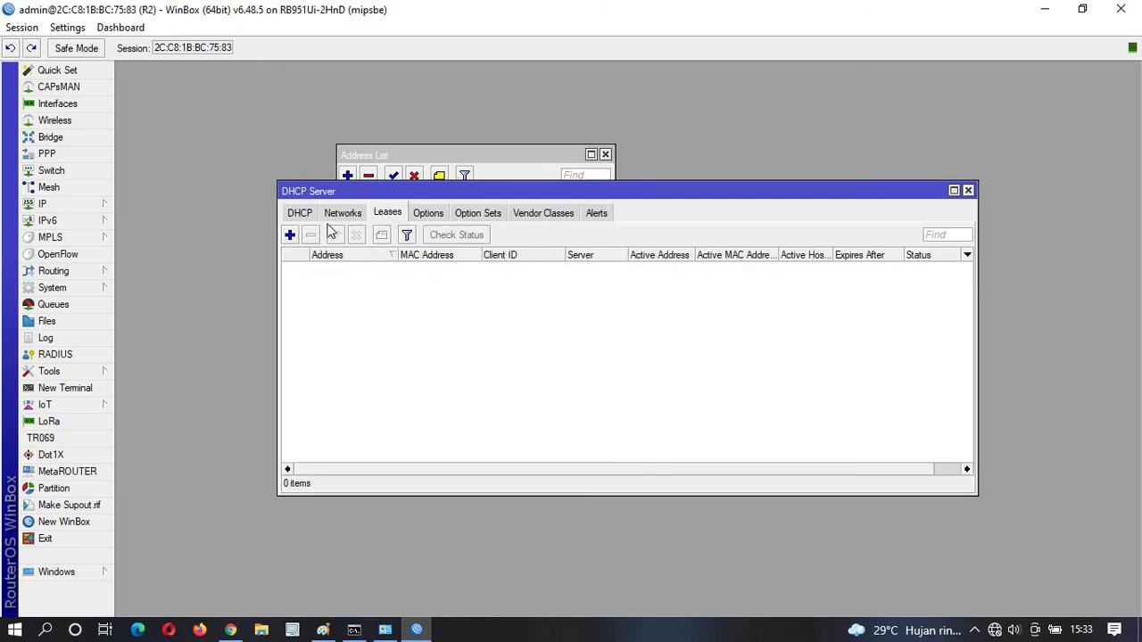
{"action": "left_click", "coordinate": [343, 214]}
{"action": "left_click", "coordinate": [393, 218]}
{"action": "left_click", "coordinate": [300, 215]}
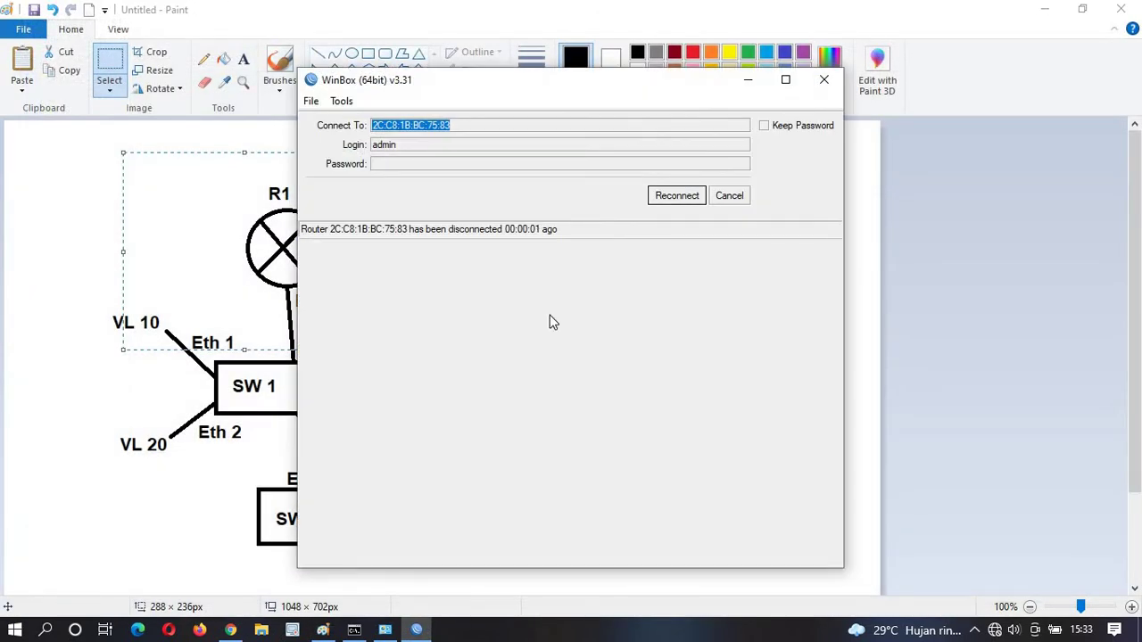
Reconnect to router R1 from the Neighbors list.
{"action": "left_click", "coordinate": [723, 200]}
{"action": "left_click", "coordinate": [356, 309]}
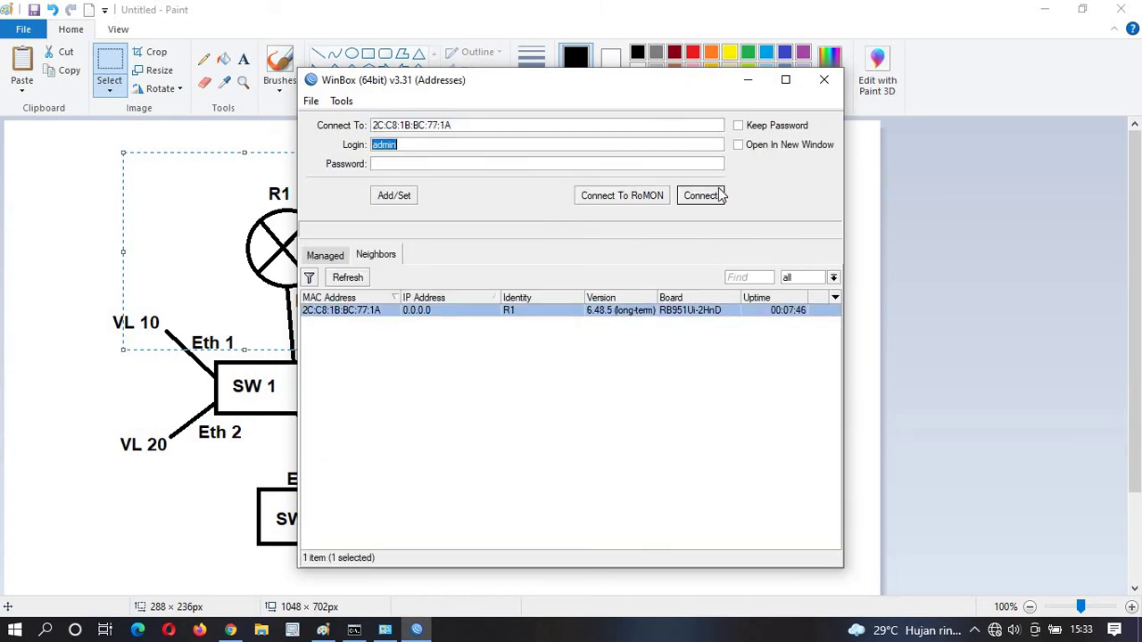
{"action": "left_click", "coordinate": [721, 196]}
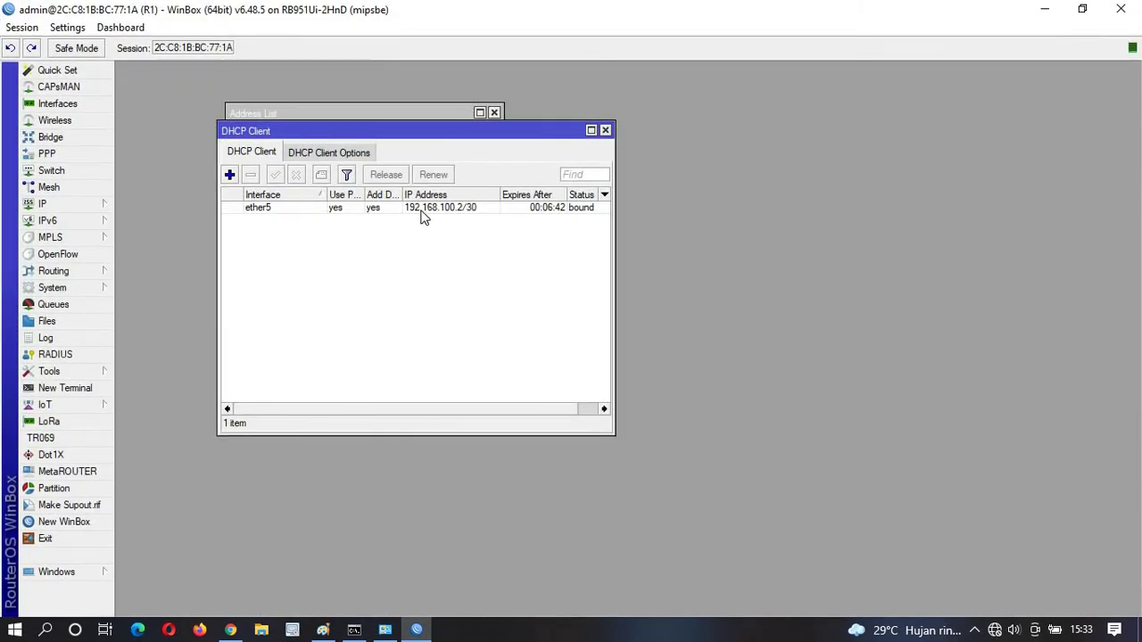
Remove R1's old ether5 DHCP client and start a new one.
{"action": "left_click", "coordinate": [424, 215]}
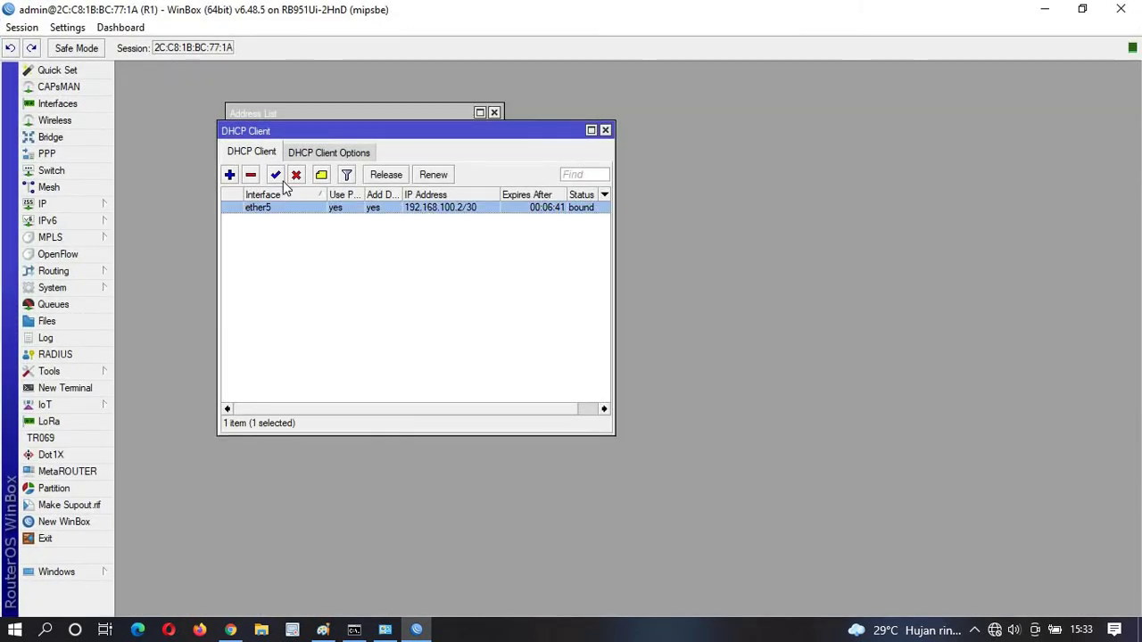
{"action": "left_click", "coordinate": [252, 176]}
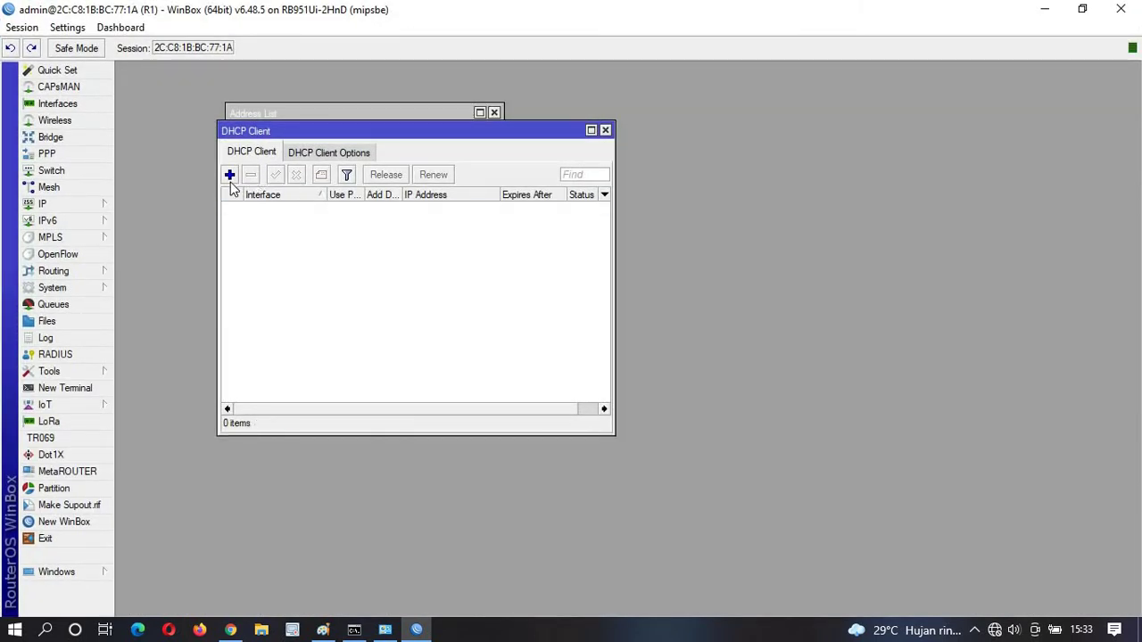
{"action": "left_click", "coordinate": [229, 174]}
Create a DHCP client on ether5 so R1 binds to 192.168.100.2/30 again.
{"action": "left_click", "coordinate": [606, 262]}
{"action": "left_click", "coordinate": [598, 317]}
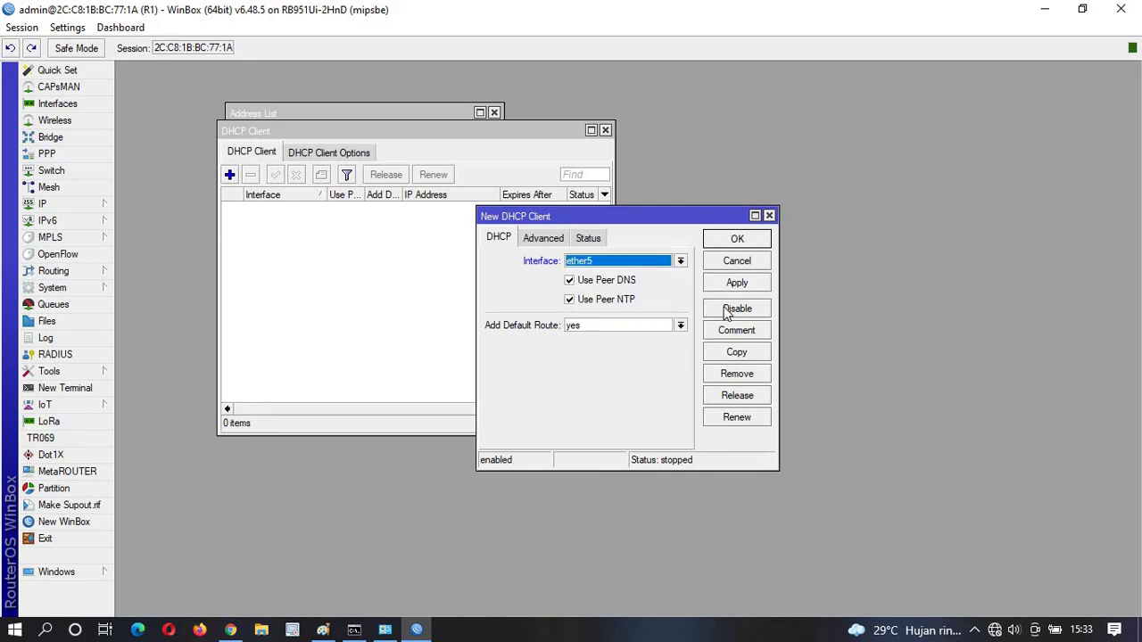
{"action": "left_click", "coordinate": [733, 285]}
{"action": "left_click", "coordinate": [735, 240]}
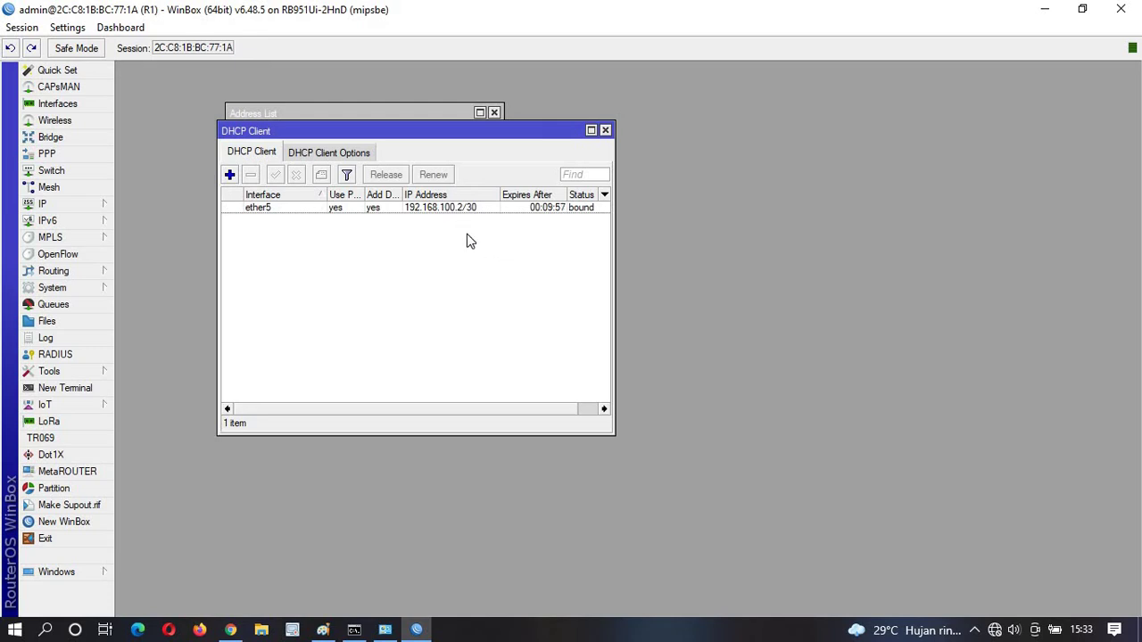
{"action": "mouse_move", "coordinate": [393, 632]}
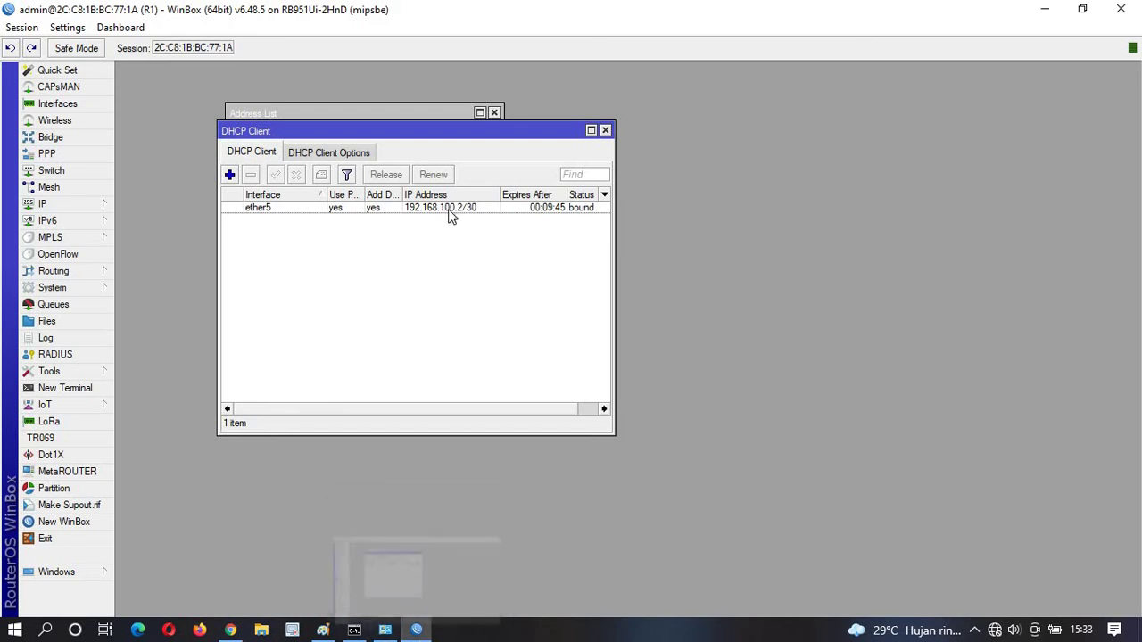
{"action": "mouse_move", "coordinate": [451, 216]}
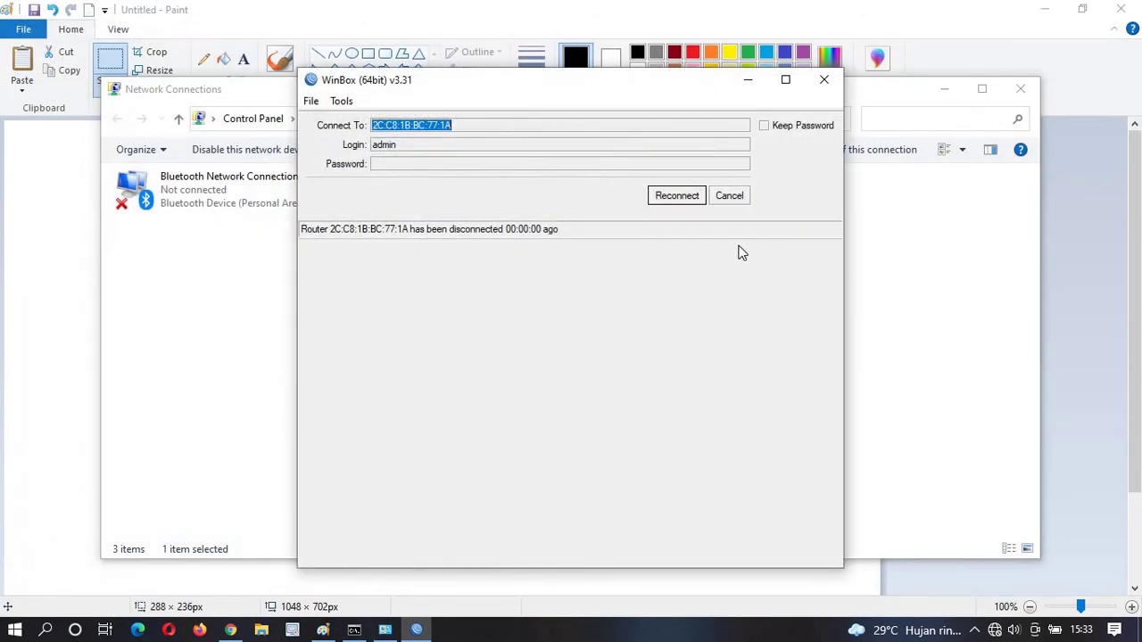
Connect to router R2 from the Neighbors list and maximize the session.
{"action": "left_click", "coordinate": [729, 197]}
{"action": "left_click", "coordinate": [364, 311]}
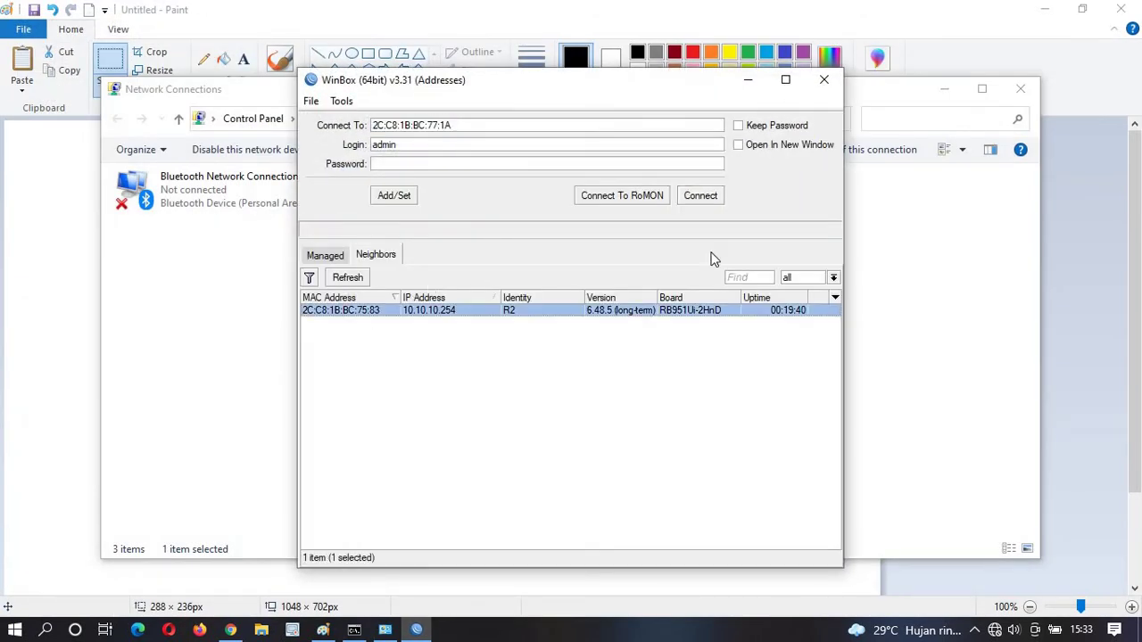
{"action": "left_click", "coordinate": [700, 197]}
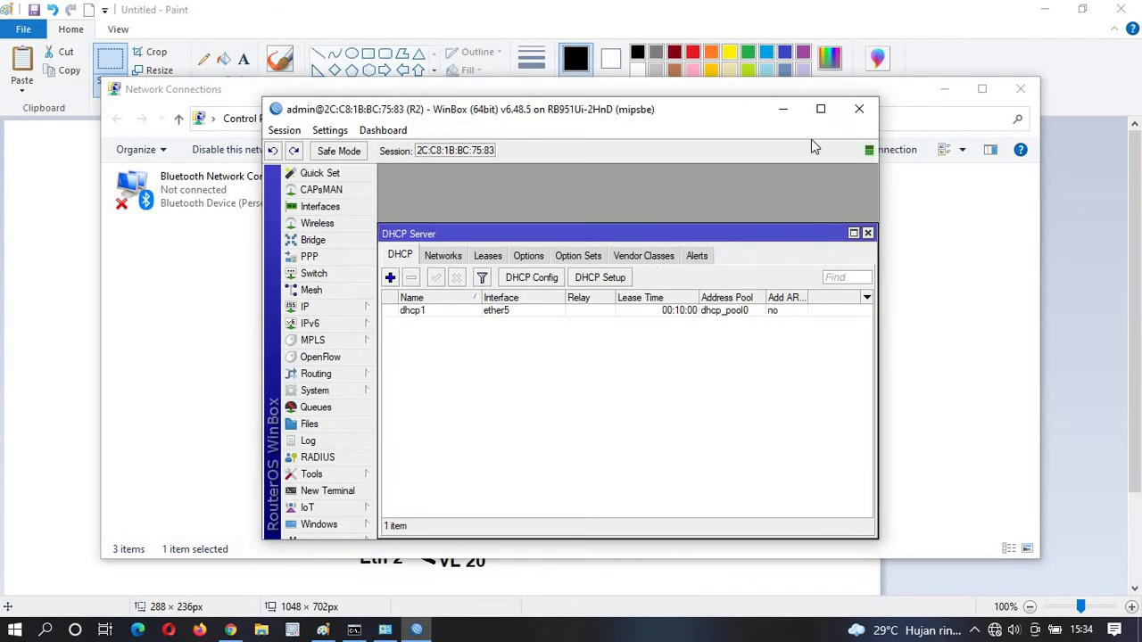
{"action": "left_click", "coordinate": [818, 110]}
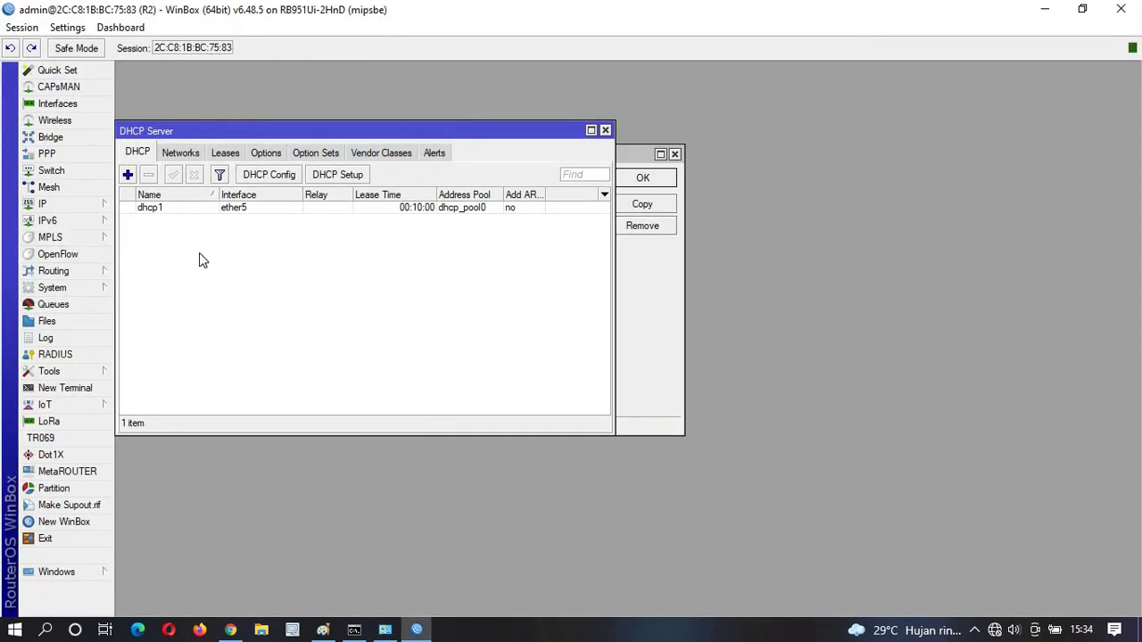
Delete the 192.168.100.2 lease from R2's DHCP server.
{"action": "left_click", "coordinate": [75, 205]}
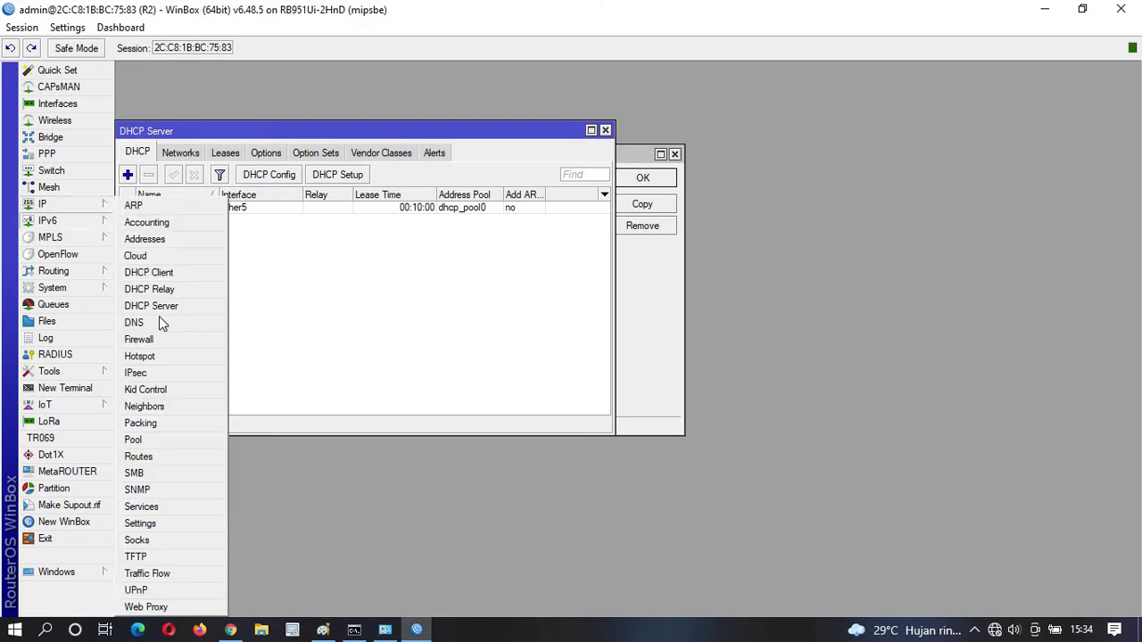
{"action": "left_click", "coordinate": [163, 305]}
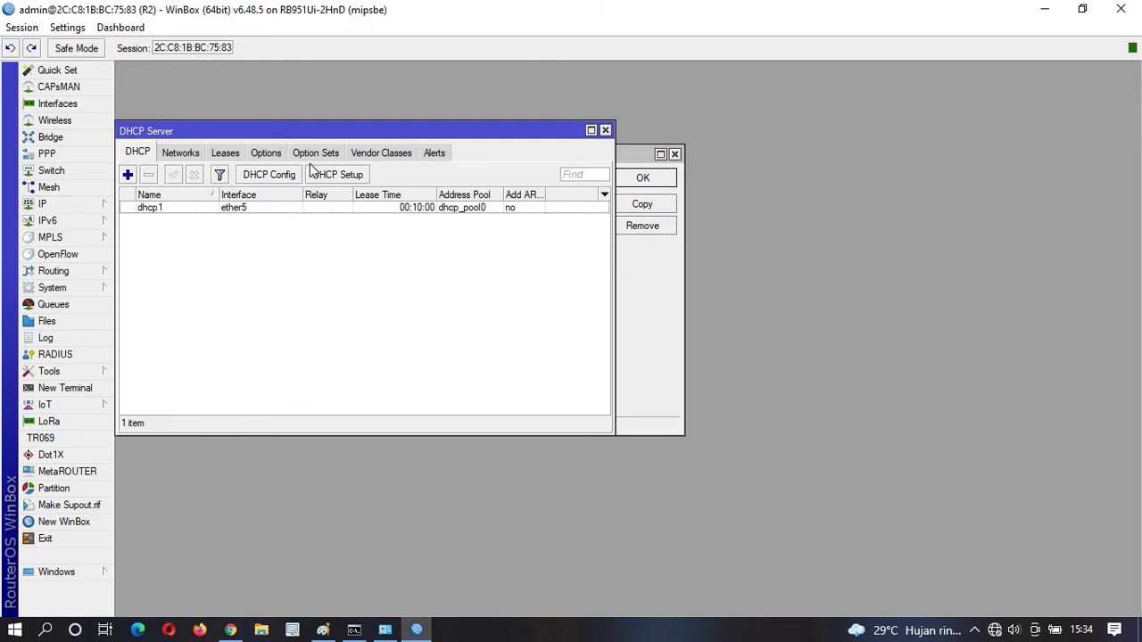
{"action": "left_click", "coordinate": [226, 153]}
{"action": "left_click", "coordinate": [247, 207]}
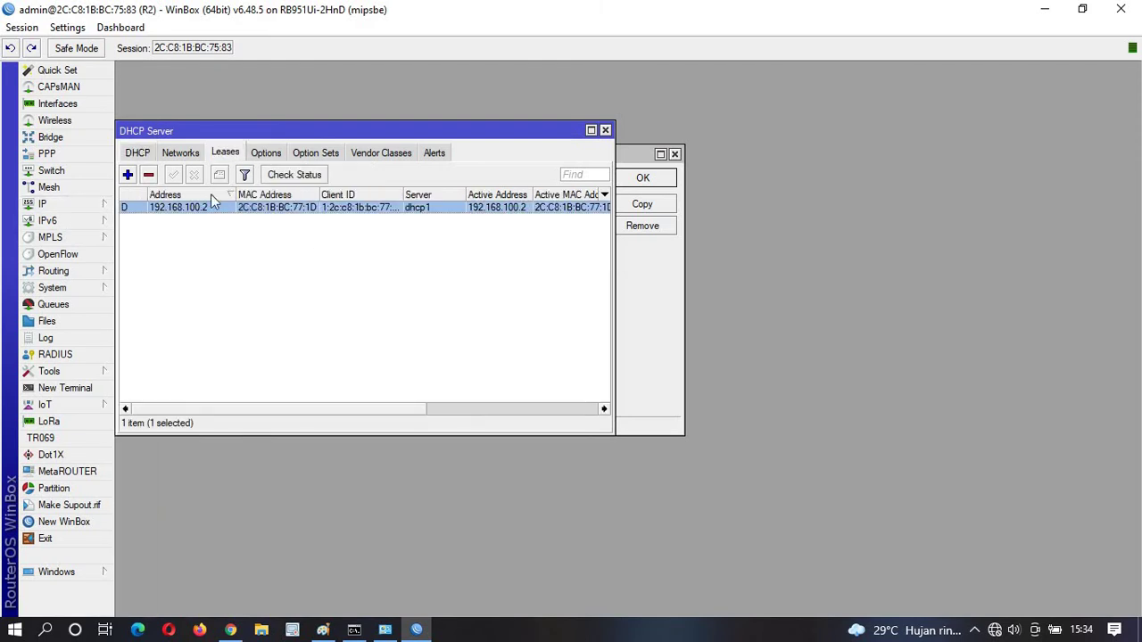
{"action": "left_click", "coordinate": [149, 175]}
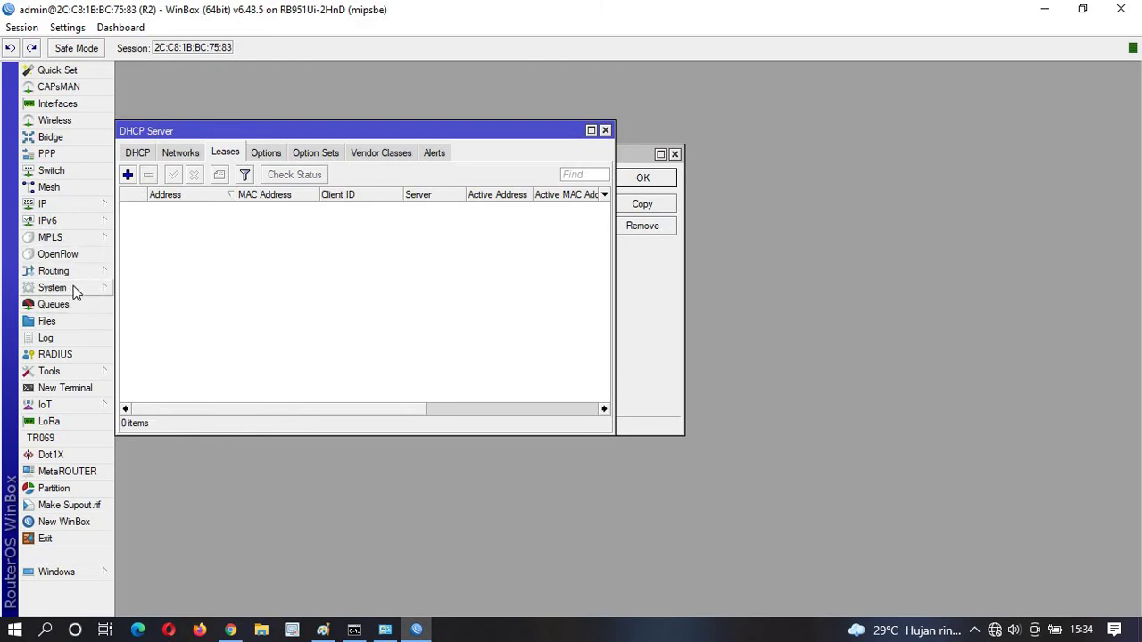
Delete the dhcp_pool0 address pool and the dhcp1 DHCP server.
{"action": "left_click", "coordinate": [81, 204]}
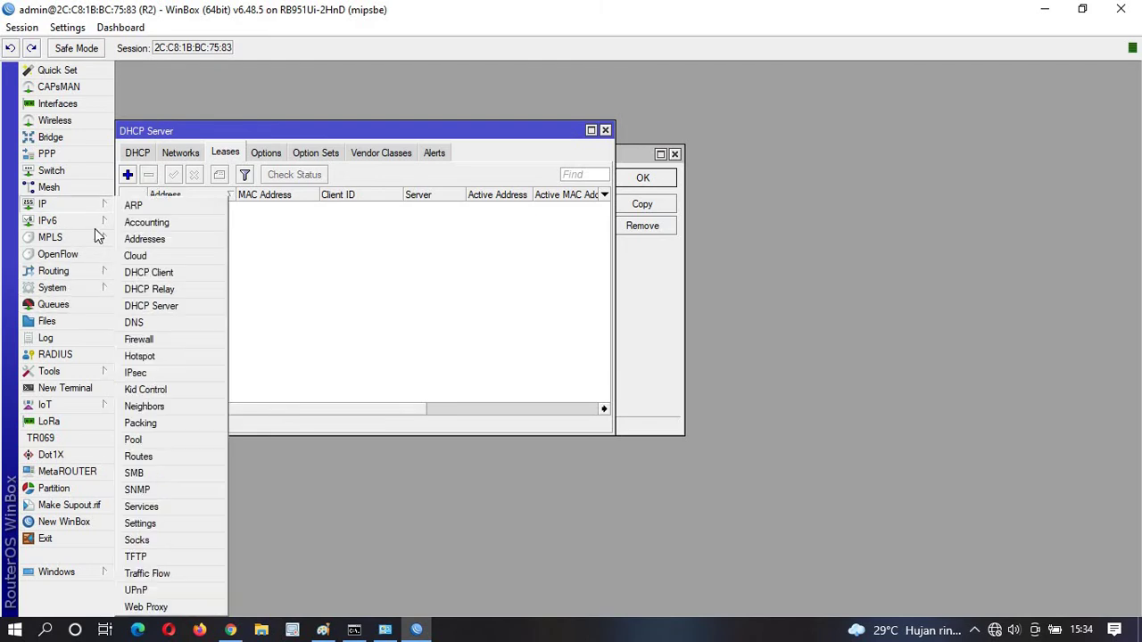
{"action": "left_click", "coordinate": [142, 441]}
{"action": "left_click", "coordinate": [502, 270]}
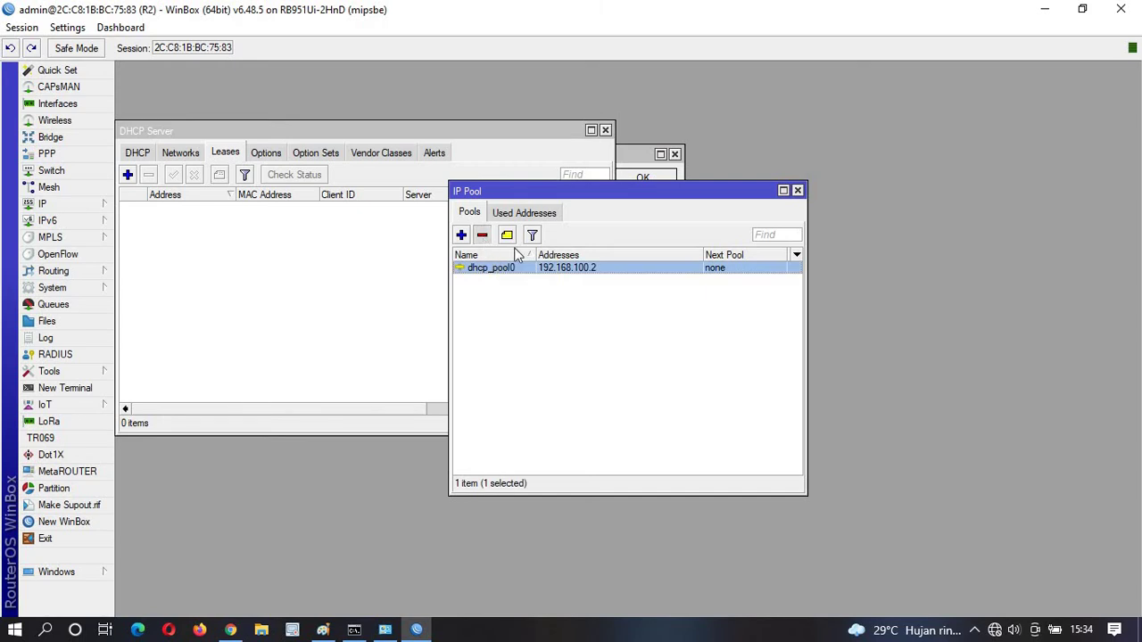
{"action": "left_click", "coordinate": [482, 234]}
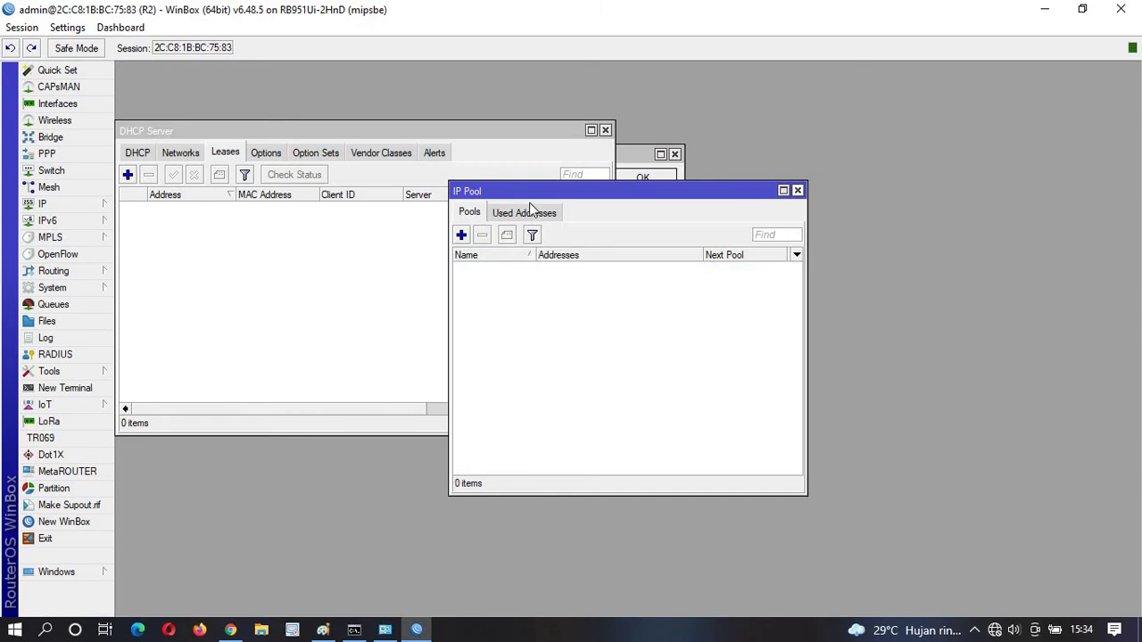
{"action": "left_click", "coordinate": [798, 190]}
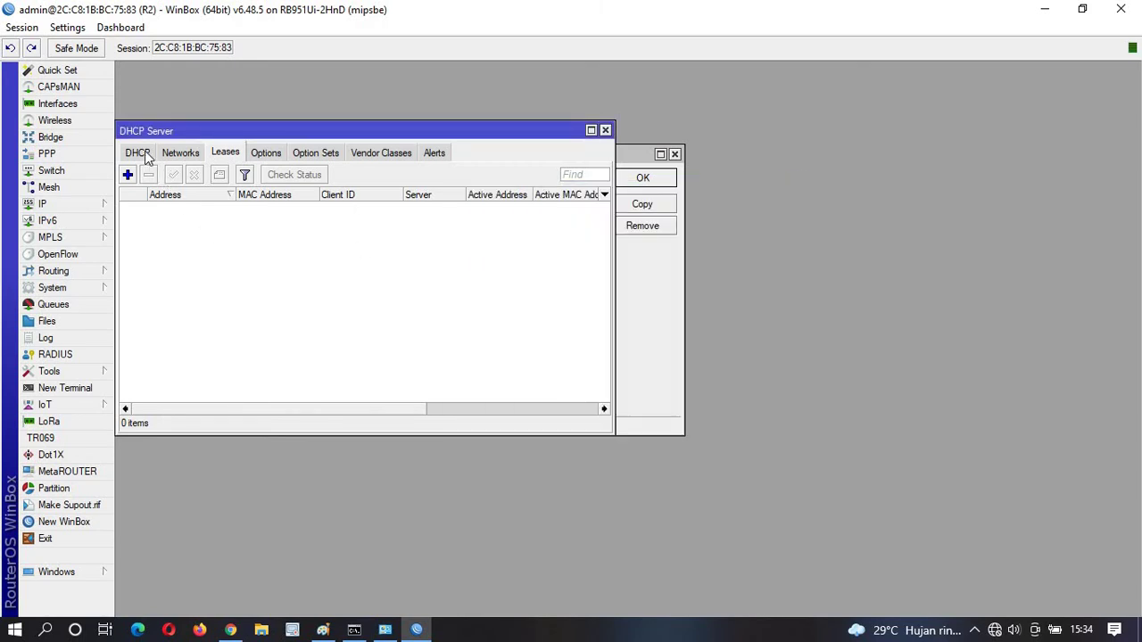
{"action": "left_click", "coordinate": [138, 153]}
{"action": "left_click", "coordinate": [179, 209]}
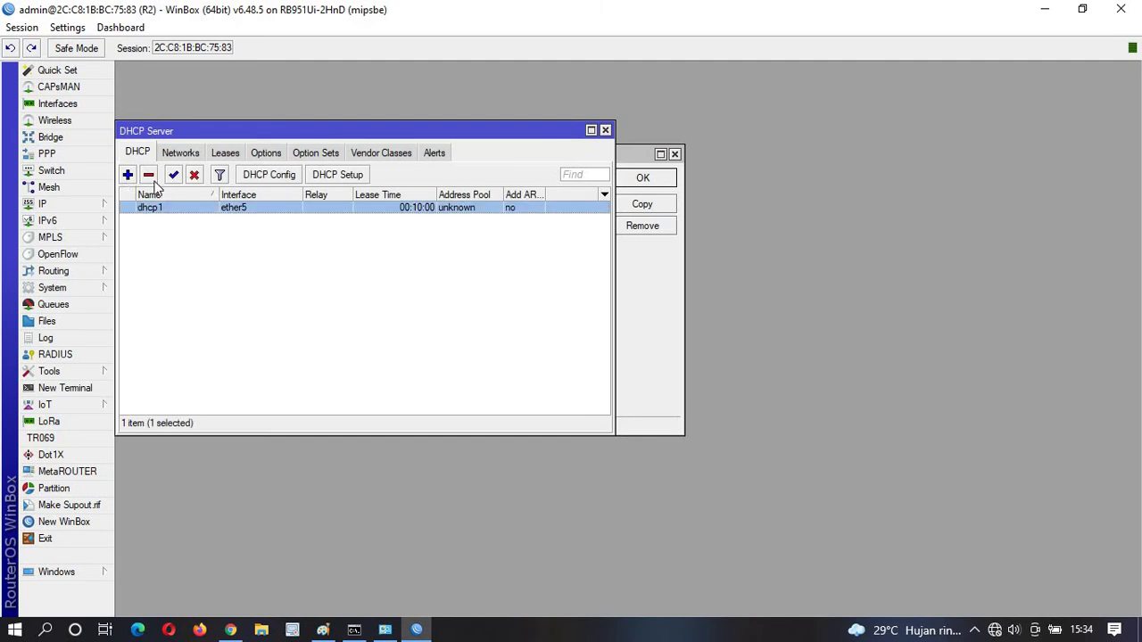
{"action": "left_click", "coordinate": [151, 178]}
Delete the old 192.168.100.0/30 DHCP network.
{"action": "left_click", "coordinate": [337, 175]}
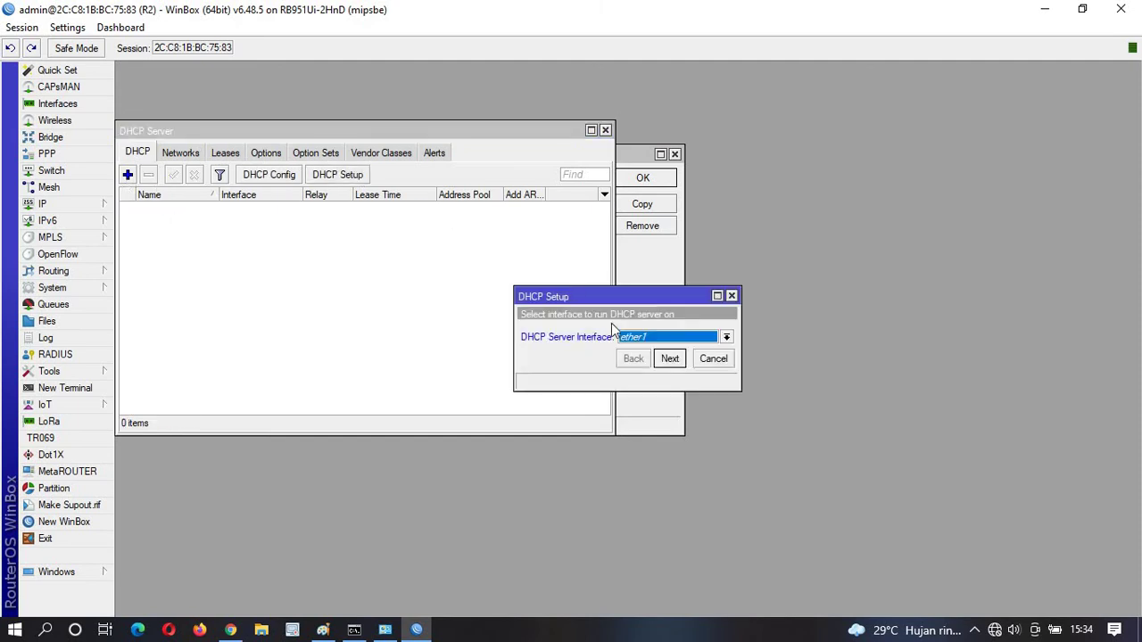
{"action": "left_click", "coordinate": [182, 155]}
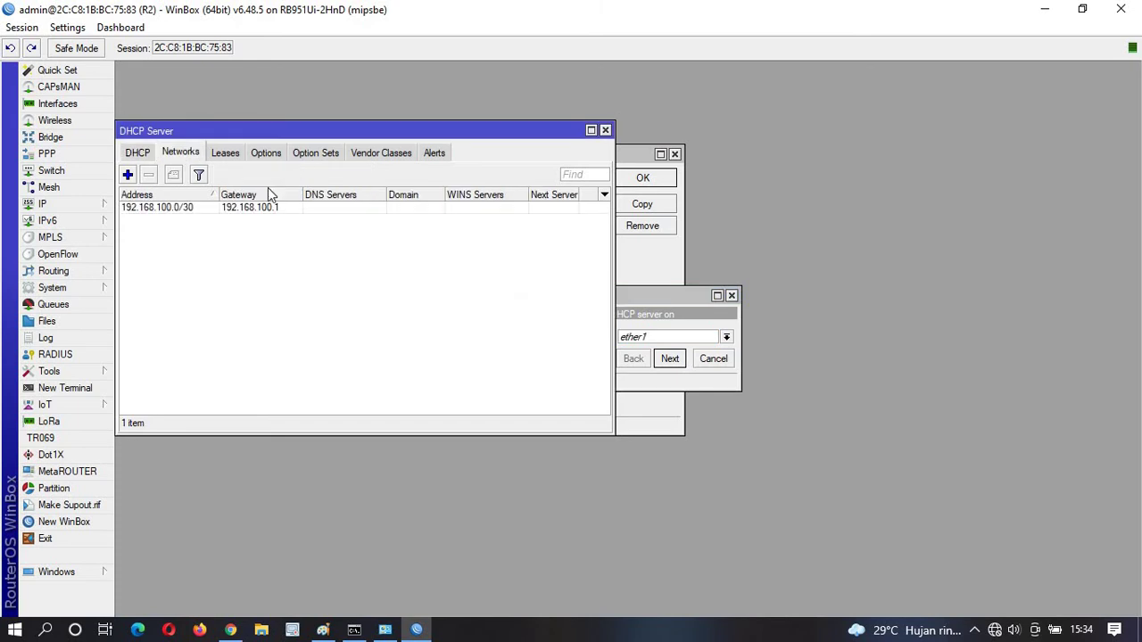
{"action": "left_click", "coordinate": [187, 207]}
{"action": "left_click", "coordinate": [150, 176]}
{"action": "left_click", "coordinate": [137, 153]}
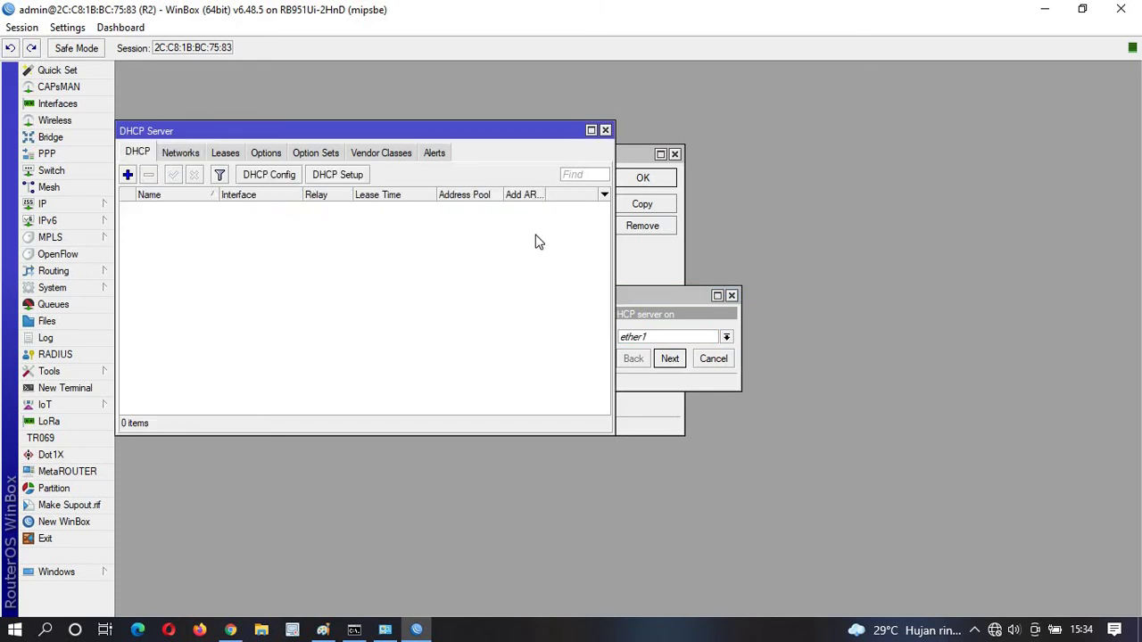
Set up a DHCP server on ether5 for 192.168.200.0/30 with default gateway, pool, DNS and 00:10:00 lease.
{"action": "left_click", "coordinate": [675, 309]}
{"action": "left_click", "coordinate": [726, 338]}
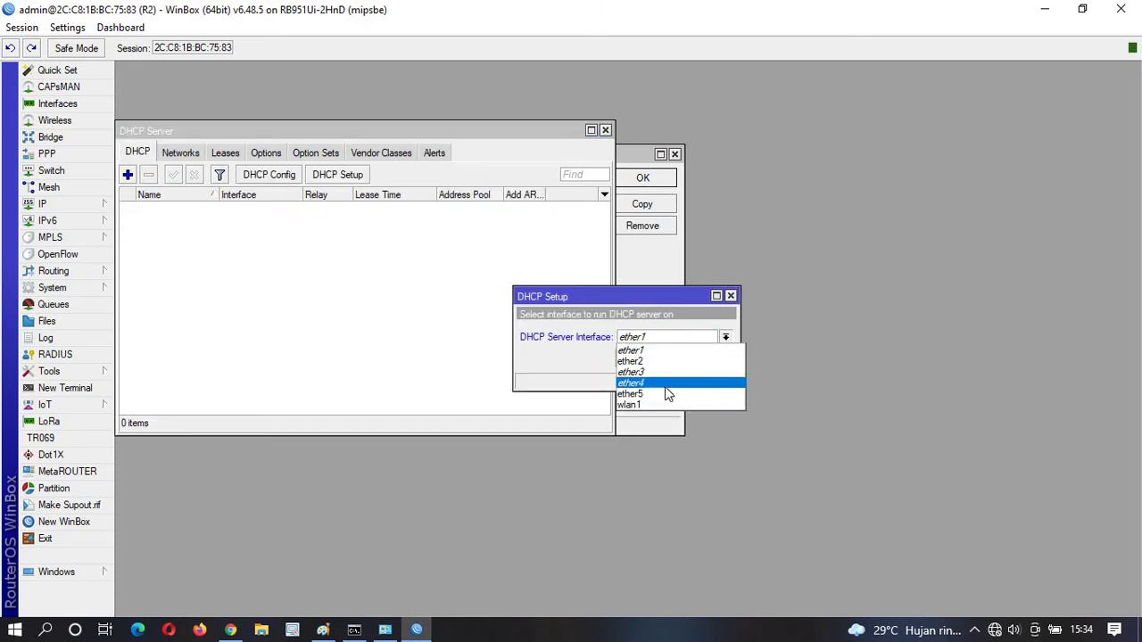
{"action": "left_click", "coordinate": [665, 390]}
{"action": "left_click", "coordinate": [681, 362]}
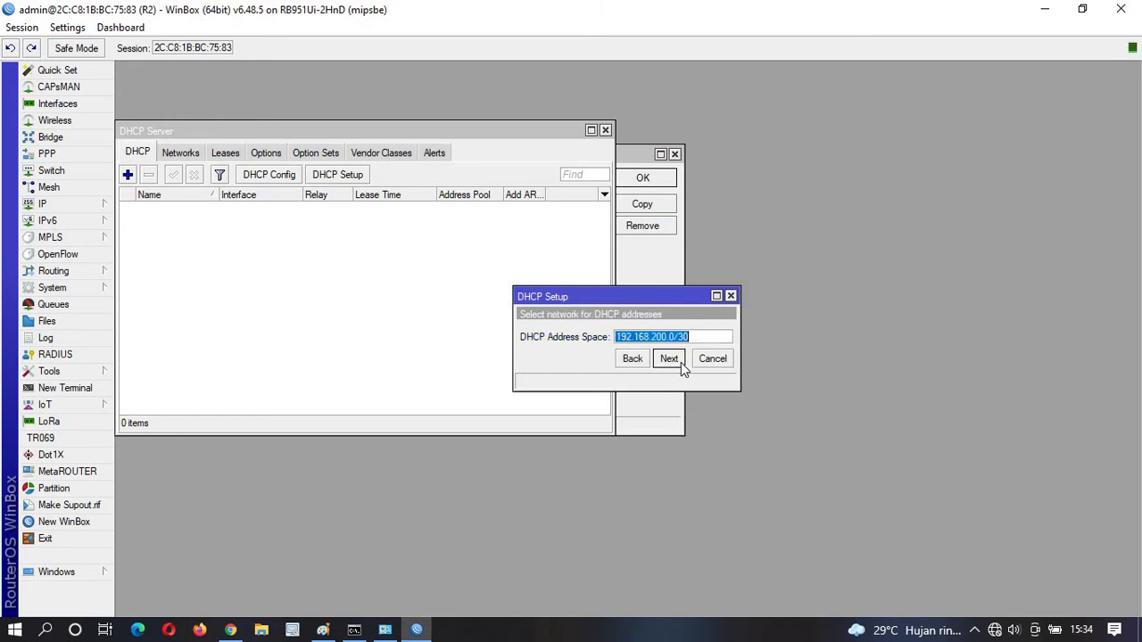
{"action": "left_click", "coordinate": [681, 362]}
{"action": "left_click", "coordinate": [681, 362]}
{"action": "left_click", "coordinate": [681, 362]}
{"action": "left_click", "coordinate": [669, 358]}
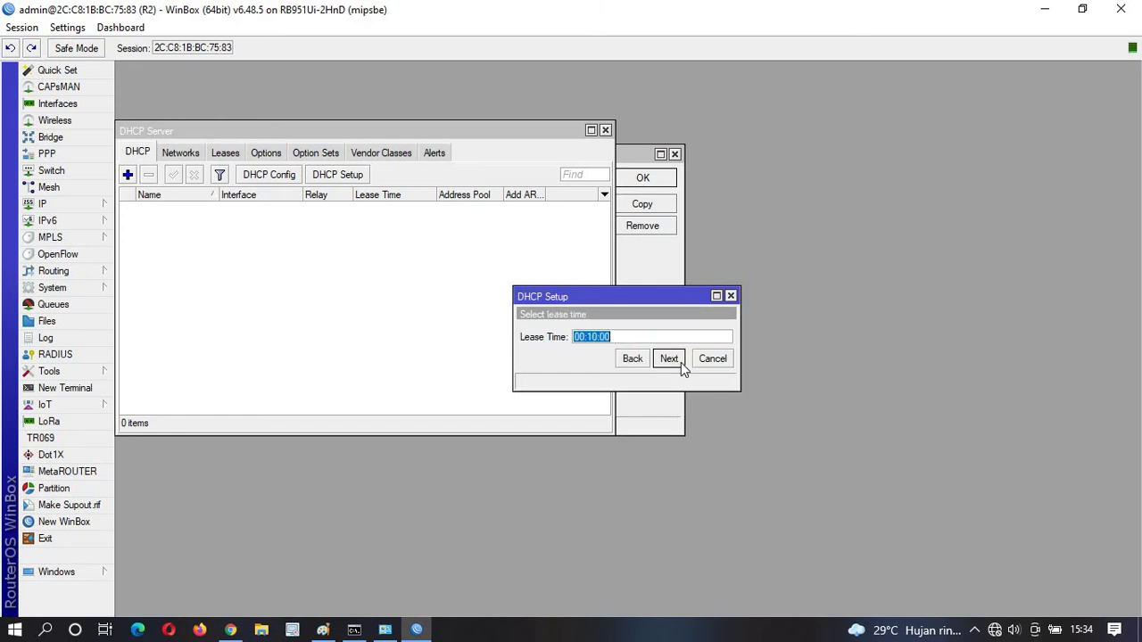
{"action": "left_click", "coordinate": [680, 362]}
{"action": "left_click", "coordinate": [631, 348]}
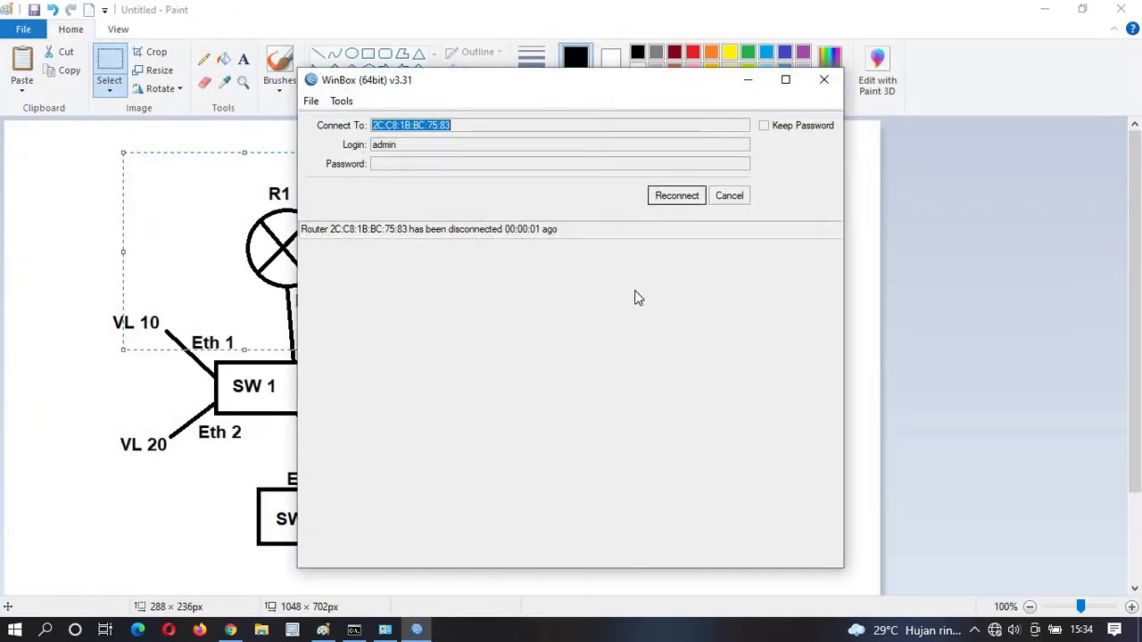
Refresh the Neighbors list, connect to router R1 and maximize the session.
{"action": "left_click", "coordinate": [733, 197]}
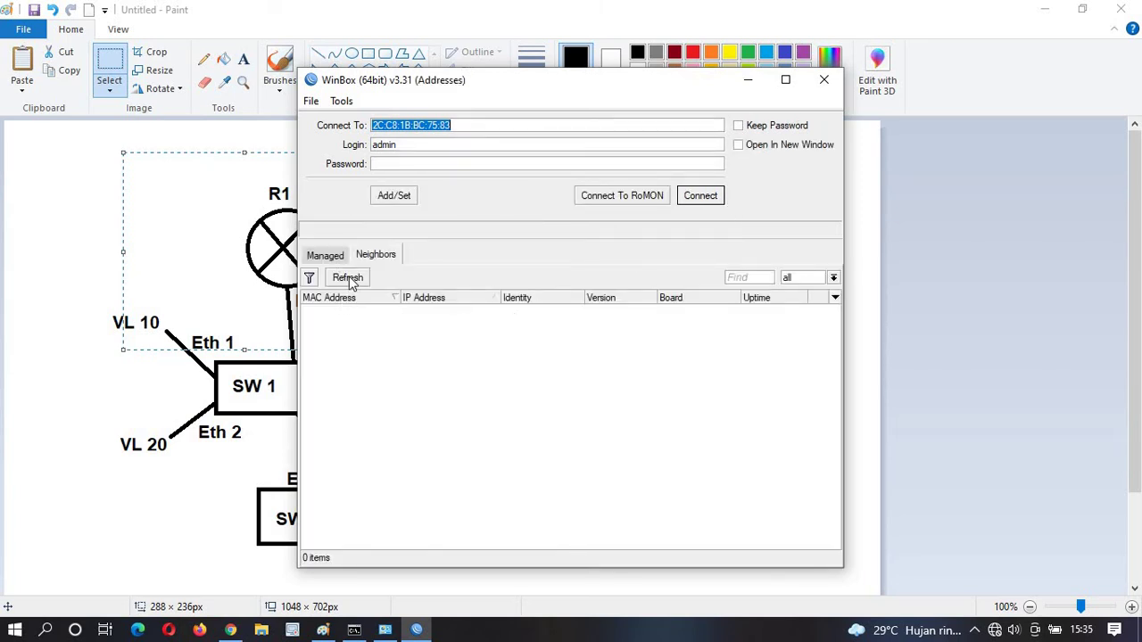
{"action": "left_click", "coordinate": [348, 278]}
{"action": "left_click", "coordinate": [361, 309]}
{"action": "left_click", "coordinate": [702, 199]}
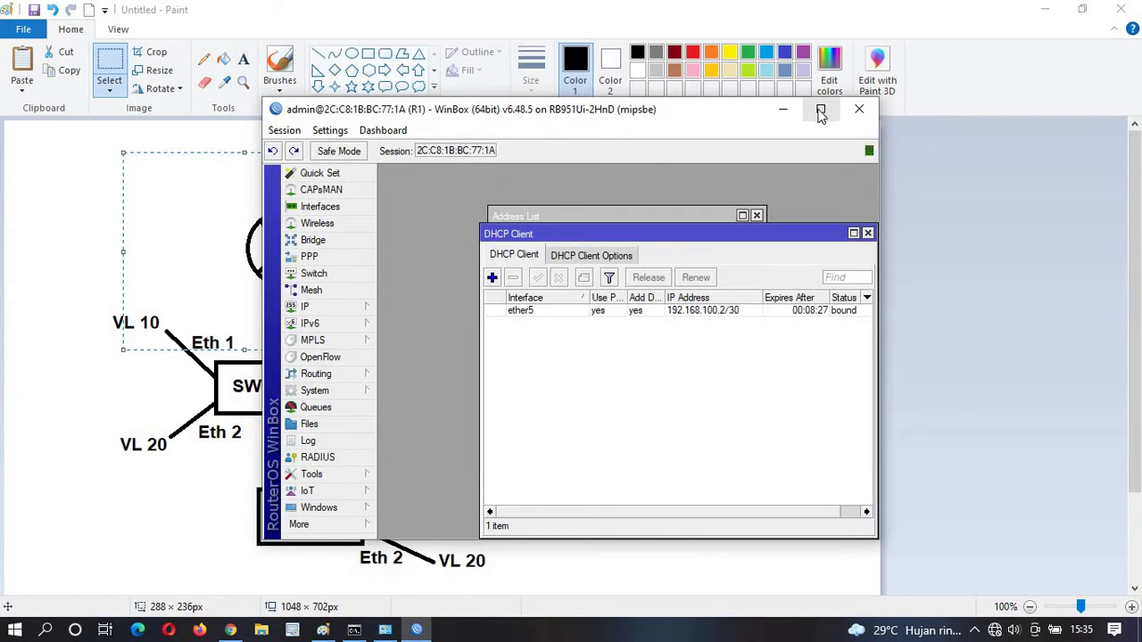
{"action": "left_click", "coordinate": [818, 112]}
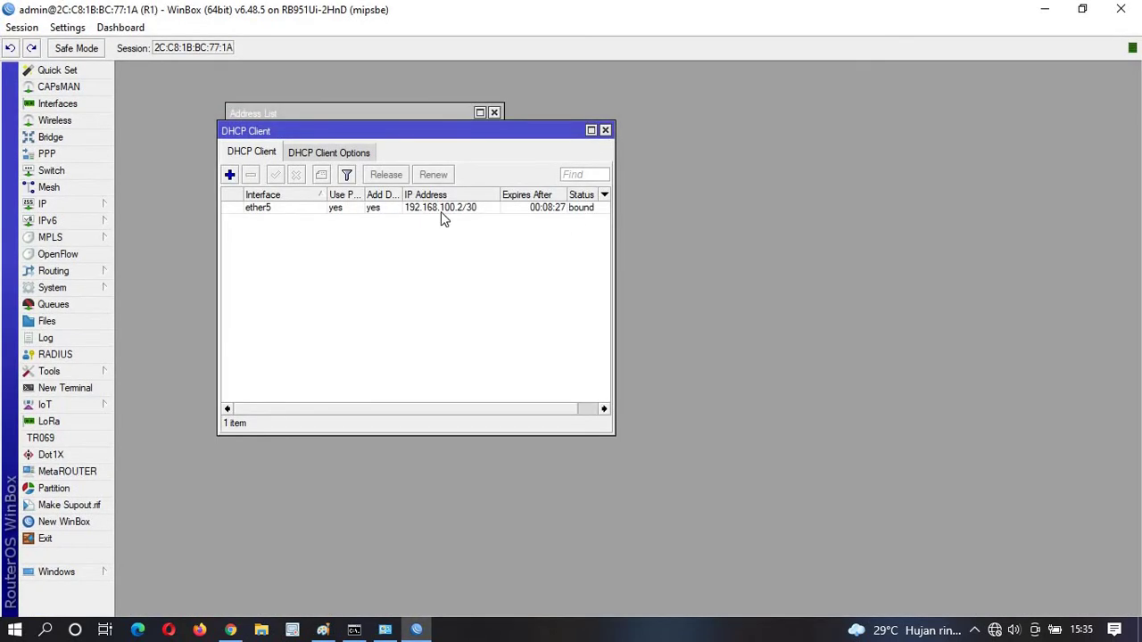
Replace R1's ether5 DHCP client with a fresh one bound to 192.168.200.2/30.
{"action": "left_click", "coordinate": [409, 208]}
{"action": "left_click", "coordinate": [251, 176]}
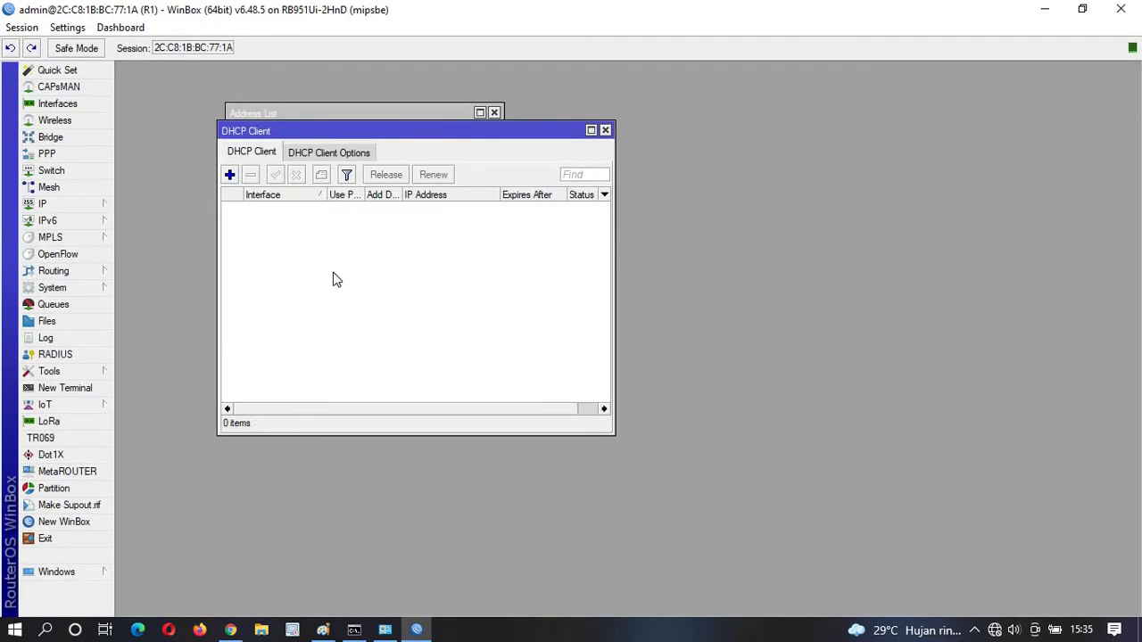
{"action": "left_click", "coordinate": [230, 175]}
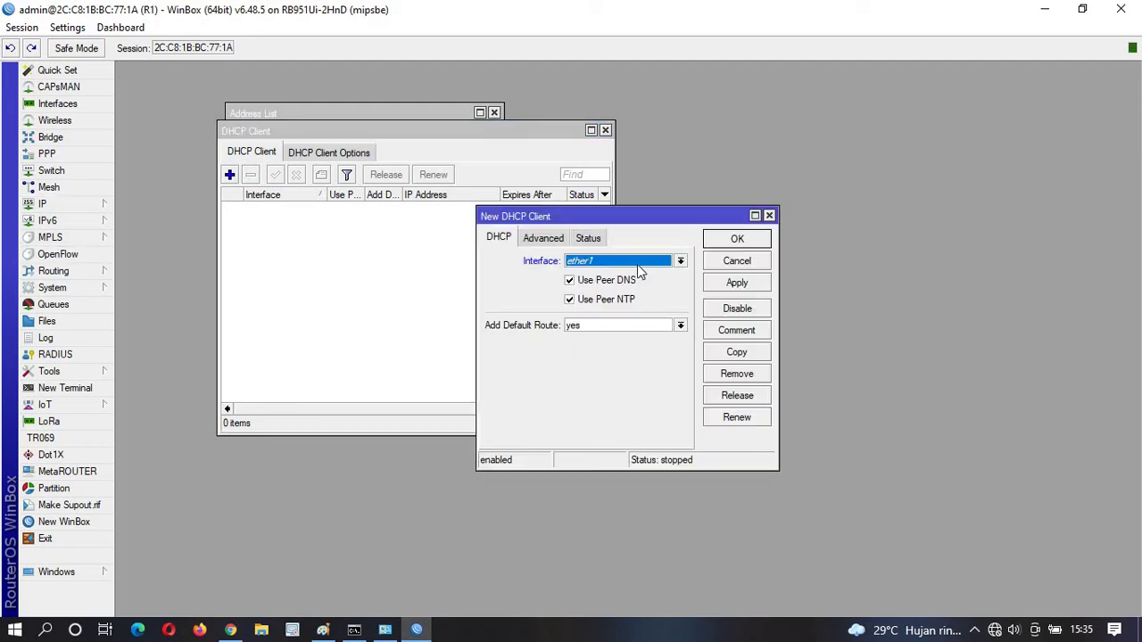
{"action": "left_click", "coordinate": [638, 261]}
{"action": "left_click", "coordinate": [615, 323]}
{"action": "left_click", "coordinate": [737, 283]}
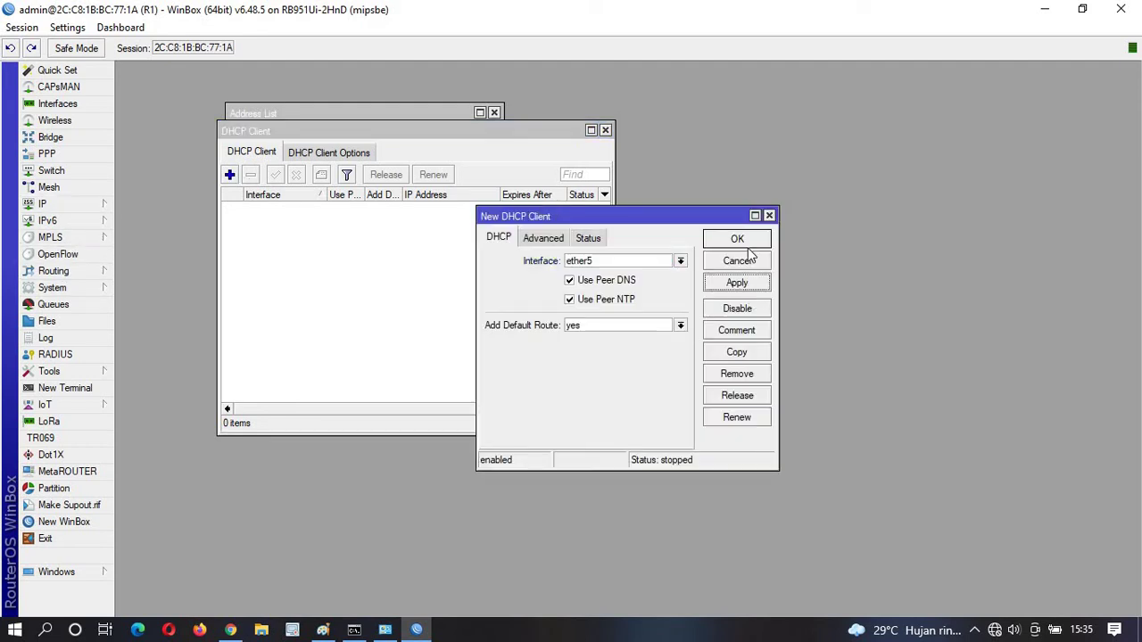
{"action": "left_click", "coordinate": [737, 239]}
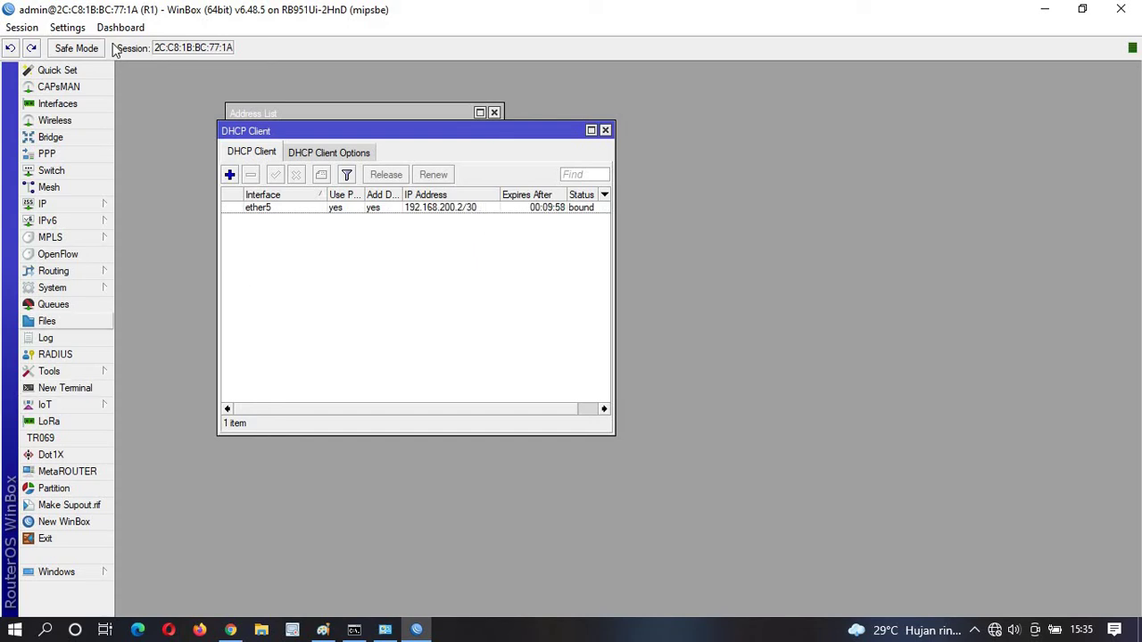
Ping 8.8.8.8 from R1's terminal, then close the Terminal, DHCP Client and Address List windows.
{"action": "type", "text": "ping 8.8.8.8"}
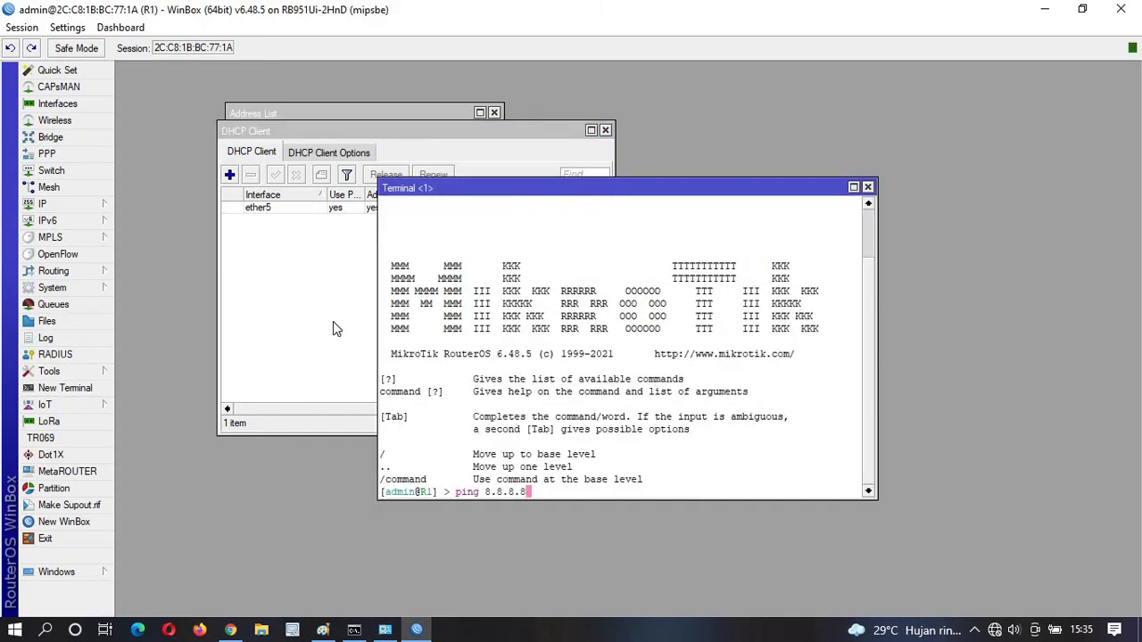
{"action": "key", "text": "Return"}
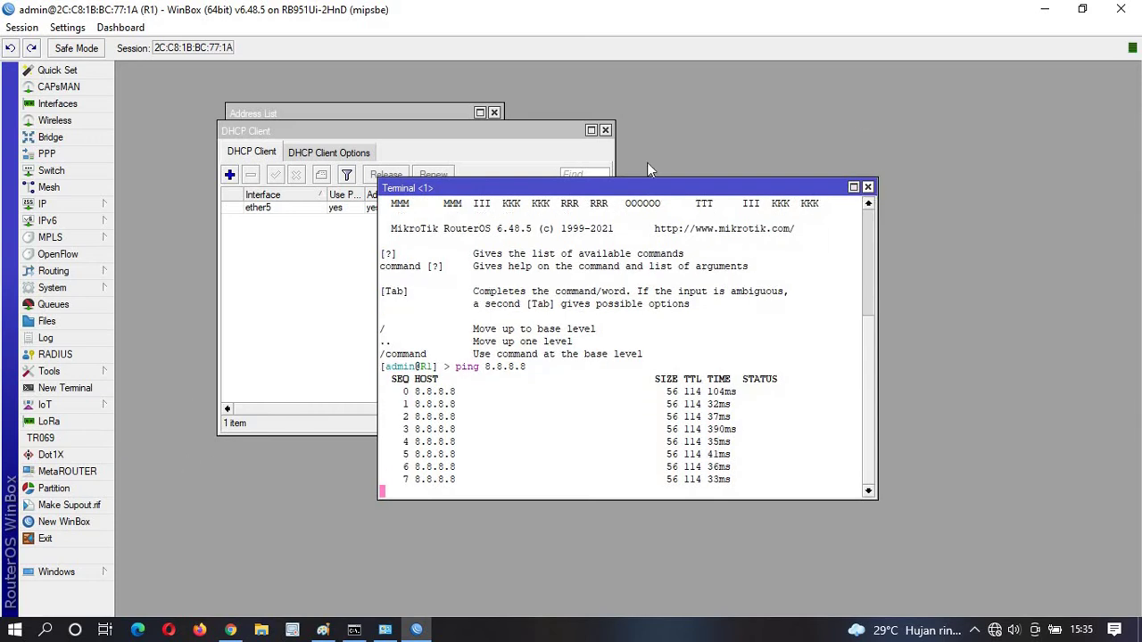
{"action": "left_click", "coordinate": [867, 186]}
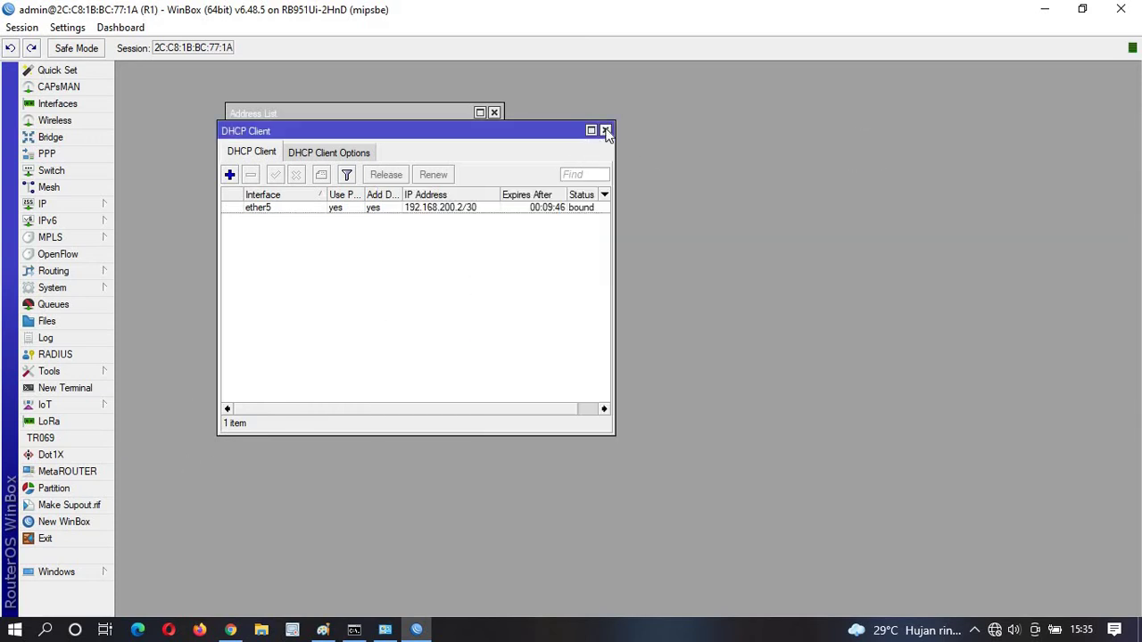
{"action": "left_click", "coordinate": [605, 131]}
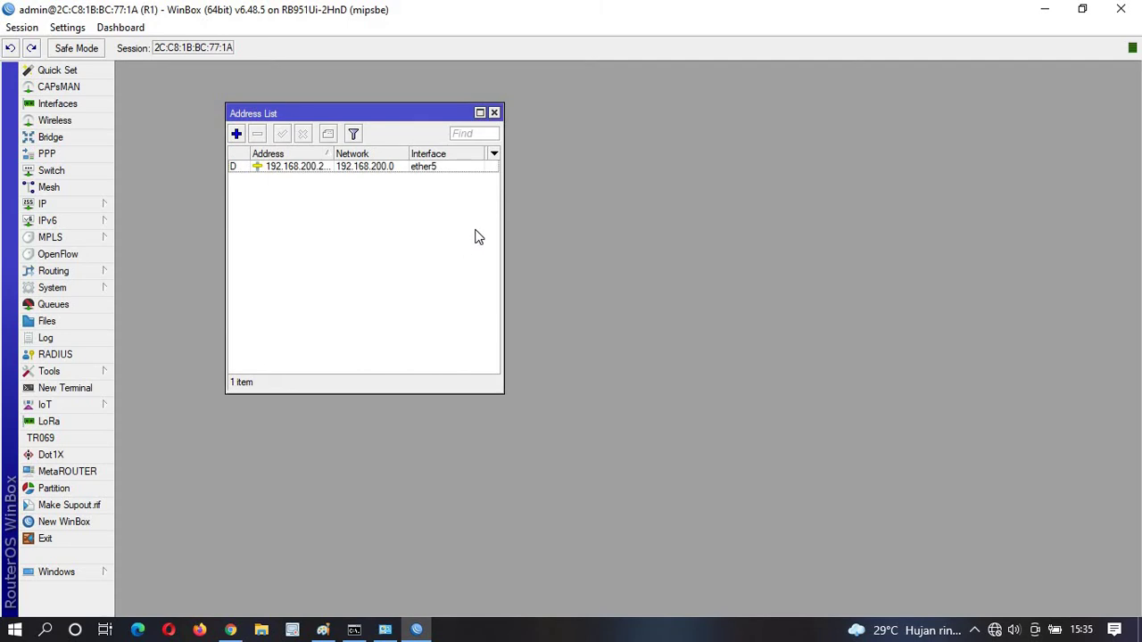
{"action": "left_click", "coordinate": [494, 113]}
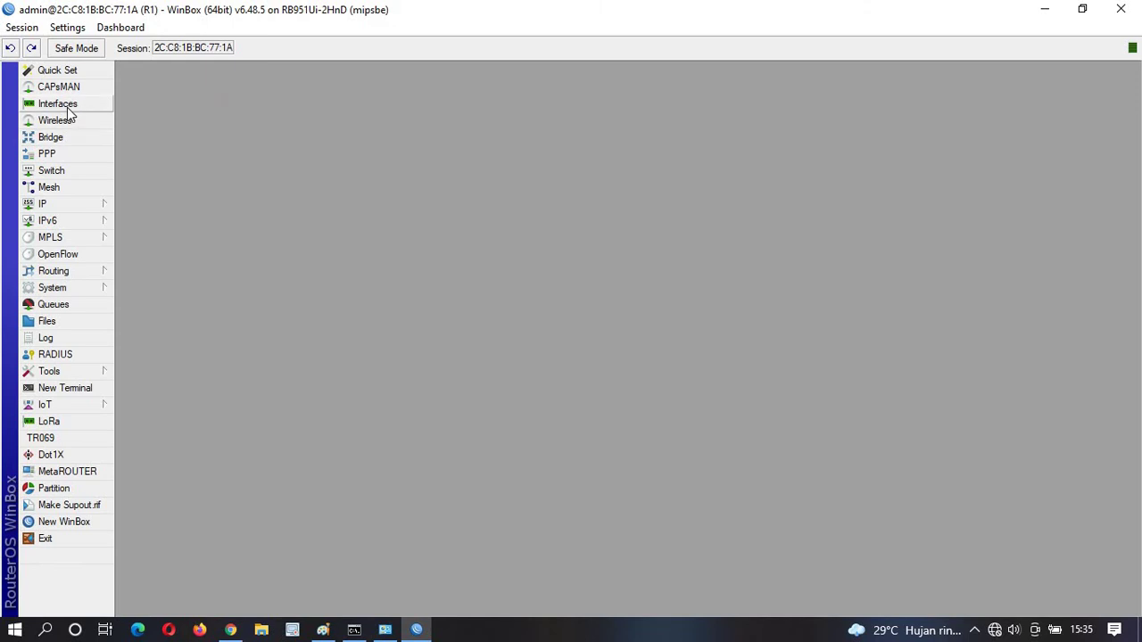
Create VLAN interface vlan10 with VLAN ID 10 on parent interface ether2.
{"action": "left_click", "coordinate": [58, 104]}
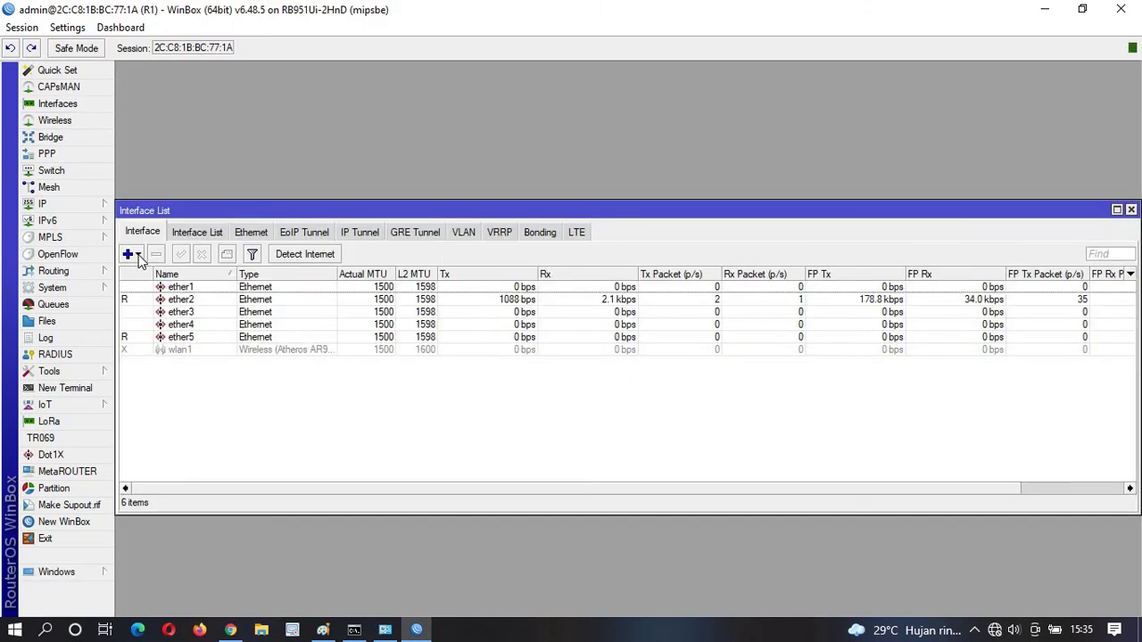
{"action": "left_click", "coordinate": [141, 255]}
{"action": "left_click", "coordinate": [187, 92]}
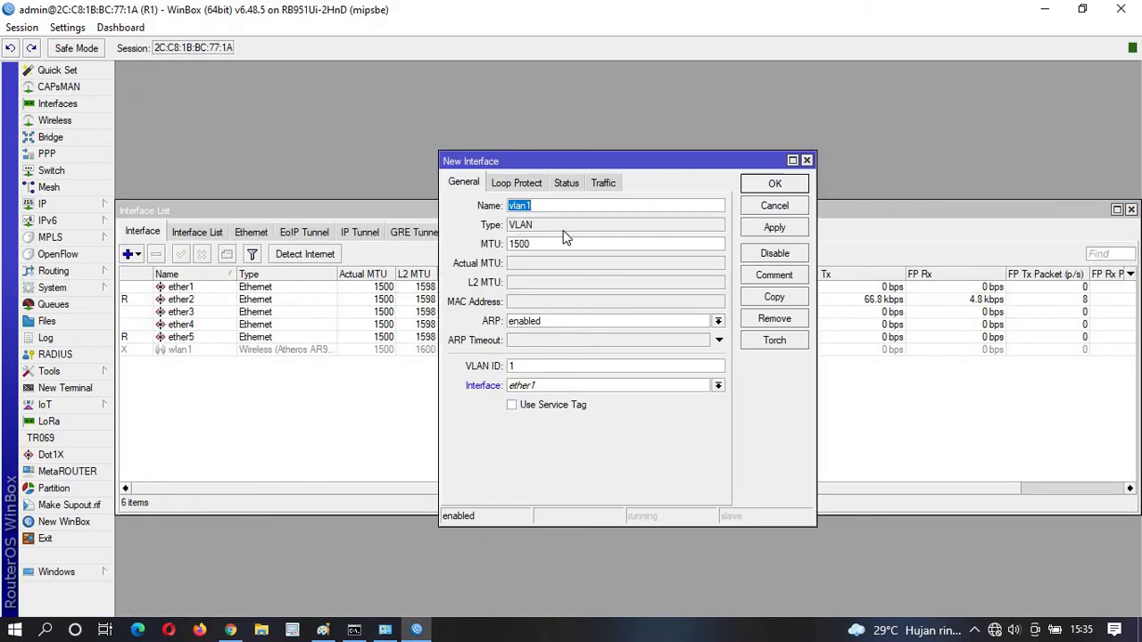
{"action": "left_click", "coordinate": [552, 207]}
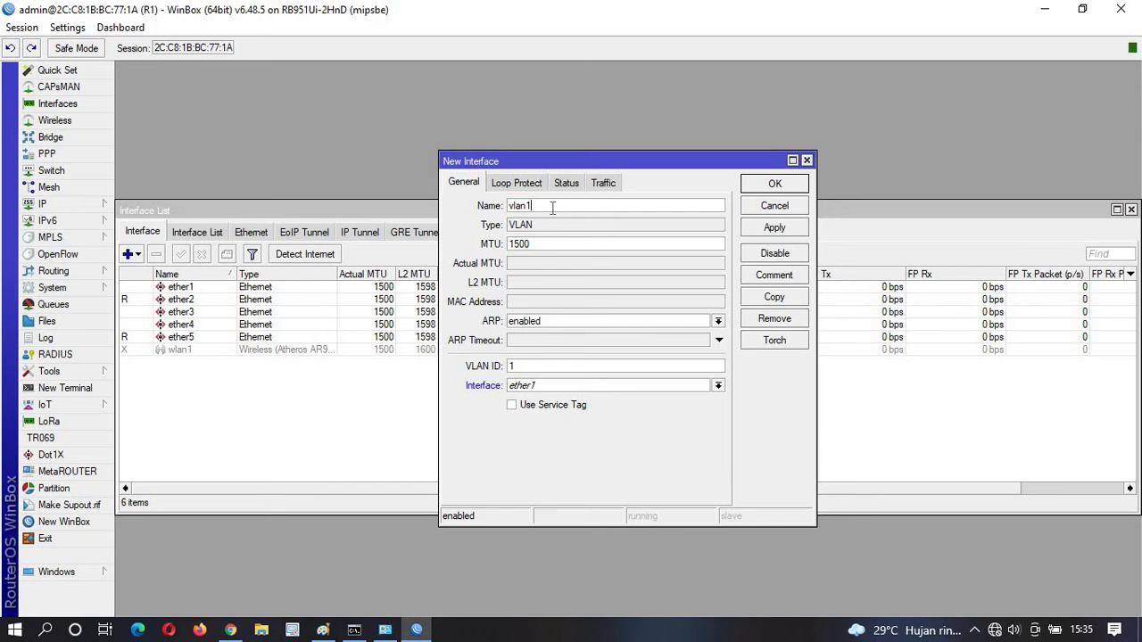
{"action": "type", "text": "0"}
{"action": "left_click", "coordinate": [560, 387]}
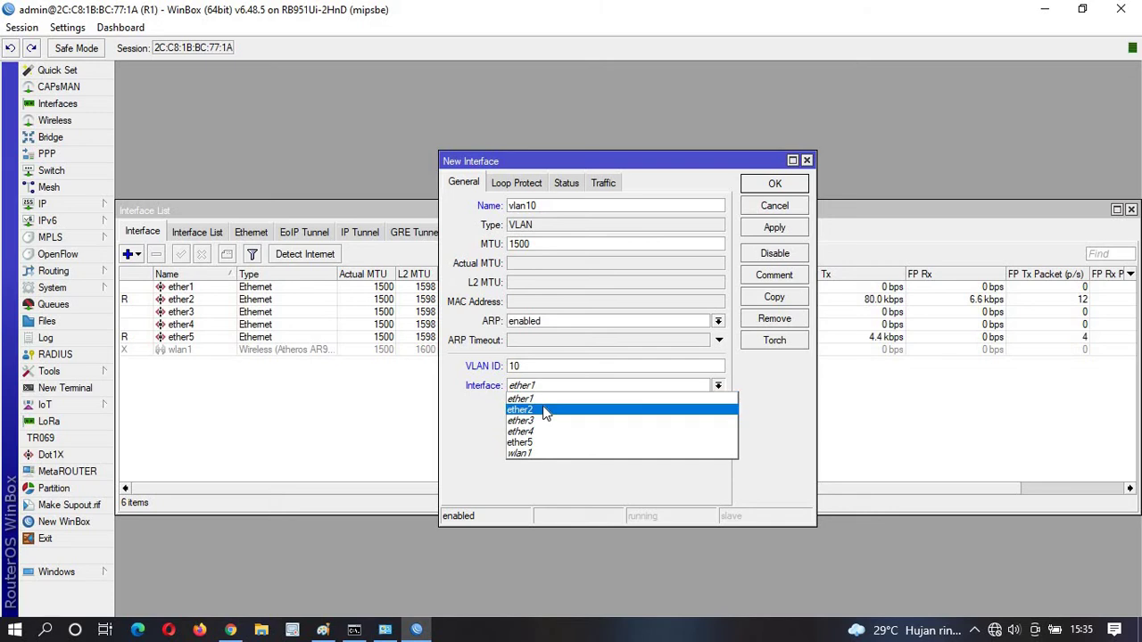
{"action": "left_click", "coordinate": [536, 404]}
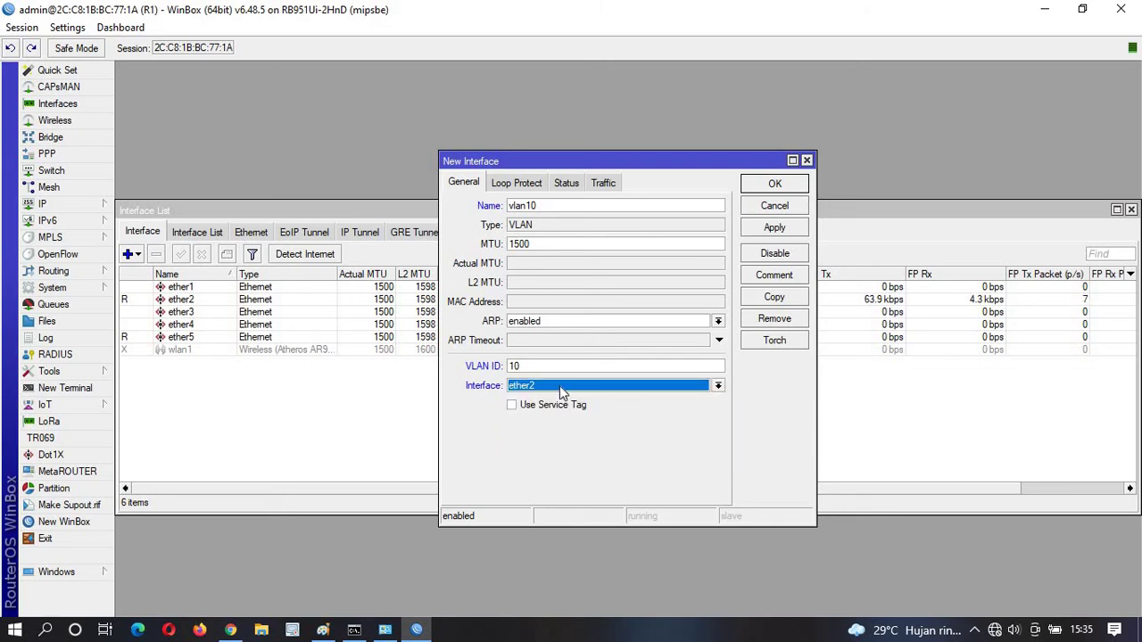
{"action": "left_click", "coordinate": [788, 230]}
Copy it as vlan20 with VLAN ID 20 on ether2 and close the interface dialogs.
{"action": "left_click", "coordinate": [774, 297]}
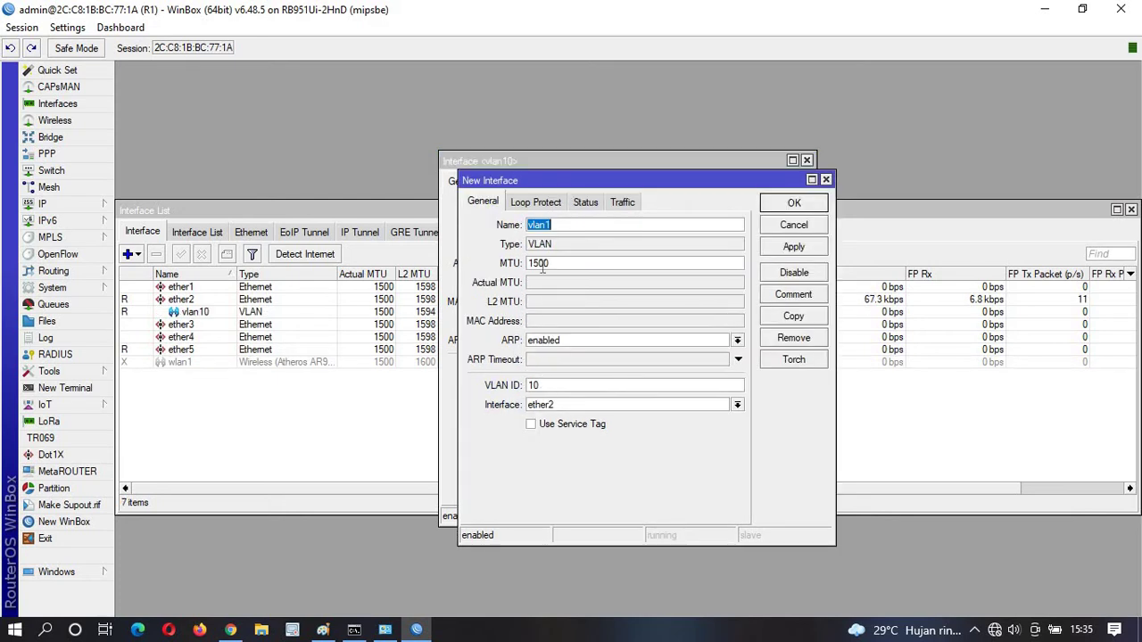
{"action": "left_click", "coordinate": [563, 226]}
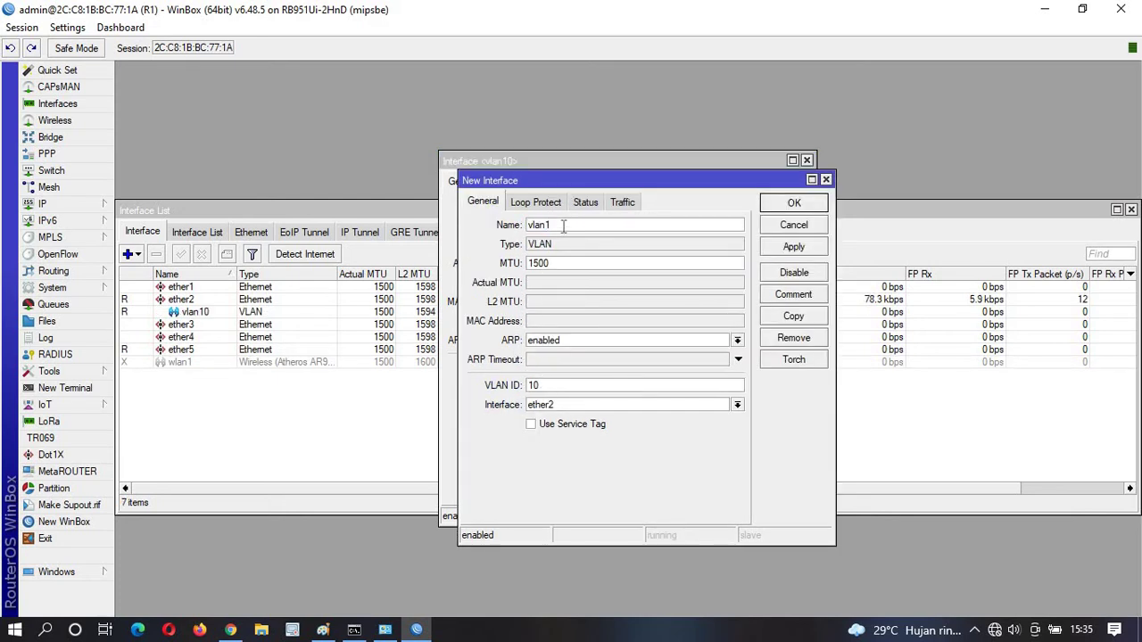
{"action": "left_click", "coordinate": [544, 385]}
{"action": "key", "text": "BackSpace"}
{"action": "key", "text": "BackSpace"}
{"action": "type", "text": "20"}
{"action": "left_click", "coordinate": [794, 204]}
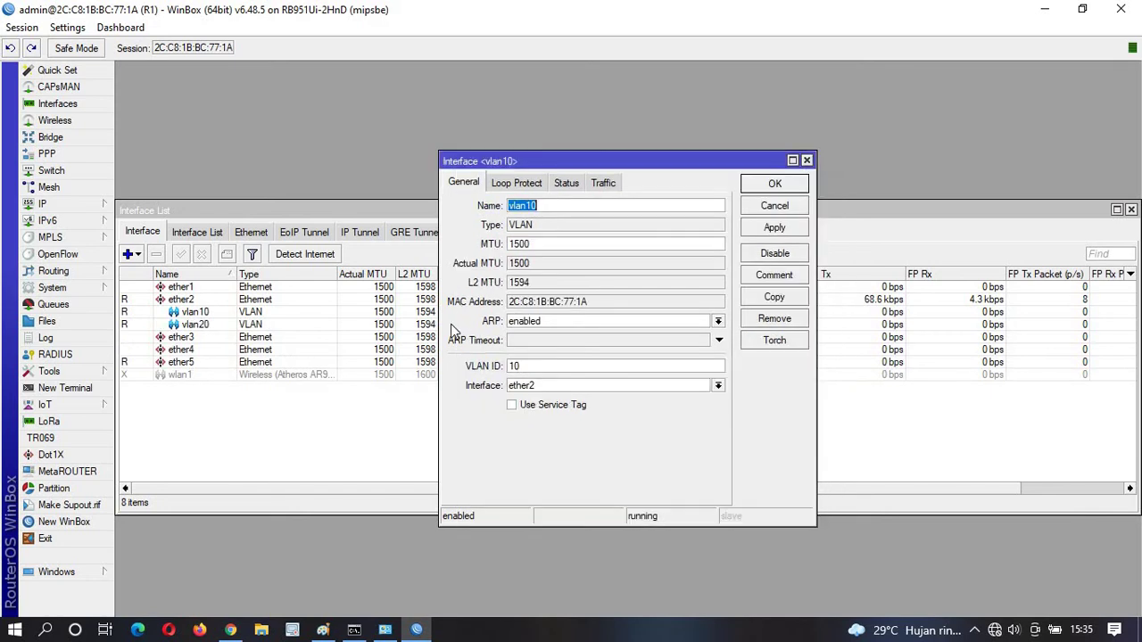
{"action": "left_click", "coordinate": [785, 184]}
Add address 192.168.10.1/24 on interface vlan10.
{"action": "left_click", "coordinate": [44, 204]}
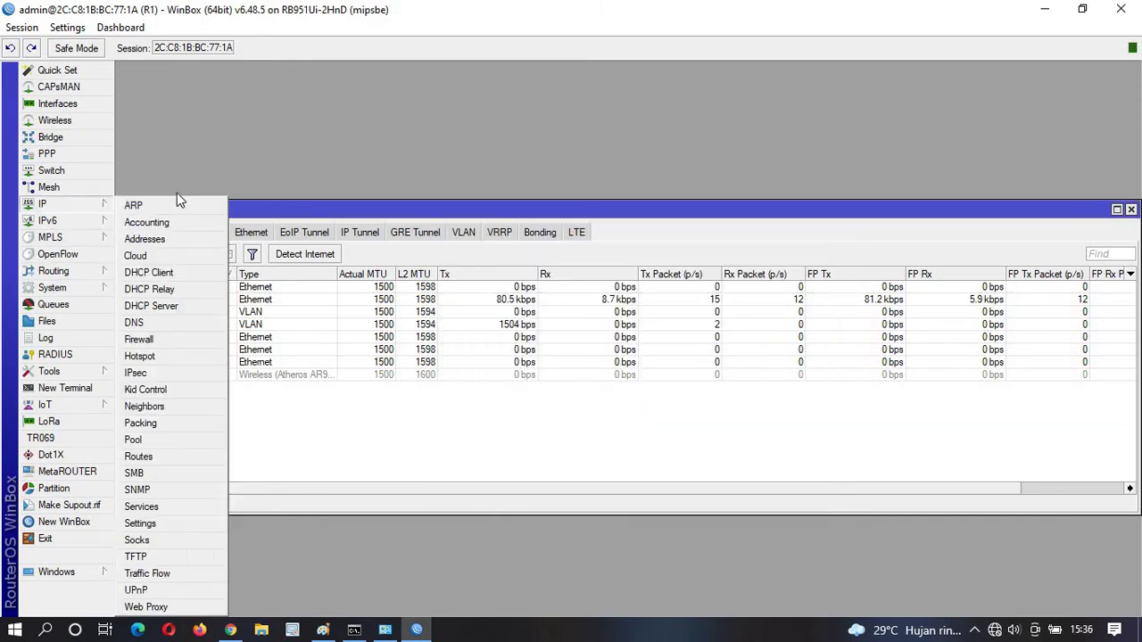
{"action": "left_click", "coordinate": [170, 238]}
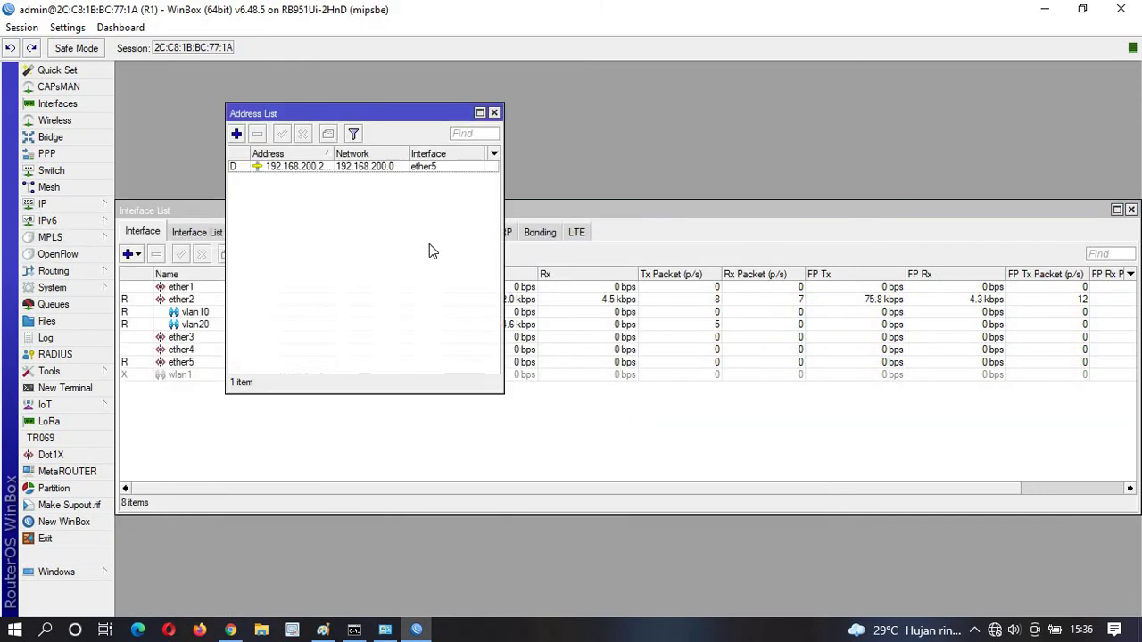
{"action": "left_click", "coordinate": [237, 135]}
{"action": "type", "text": "192."}
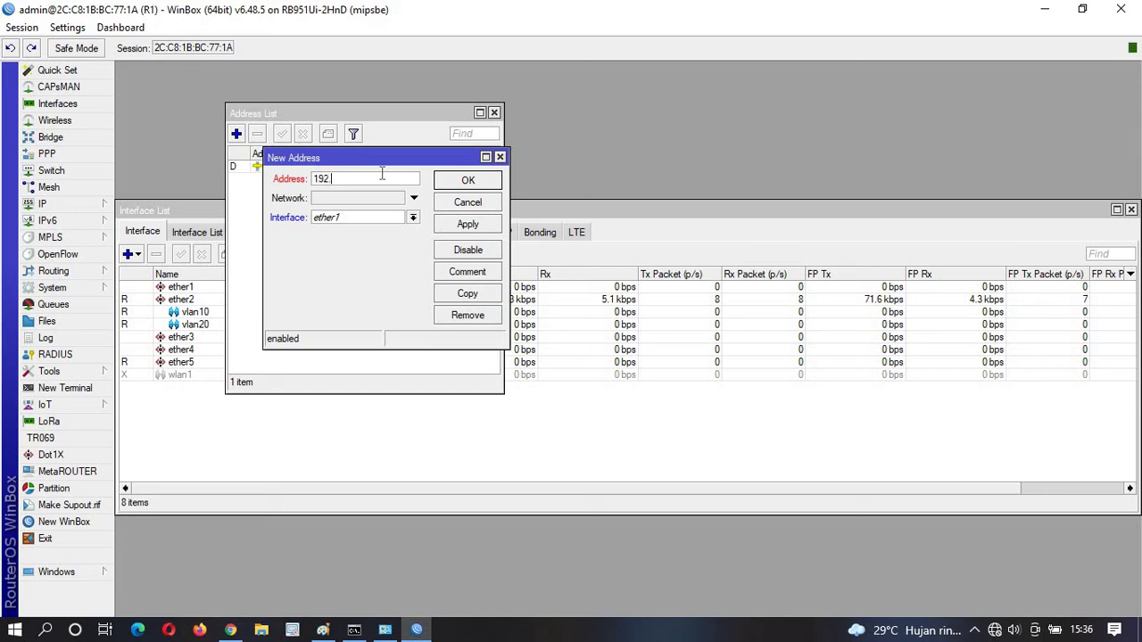
{"action": "type", "text": "168.10.1/24"}
{"action": "left_click", "coordinate": [413, 218]}
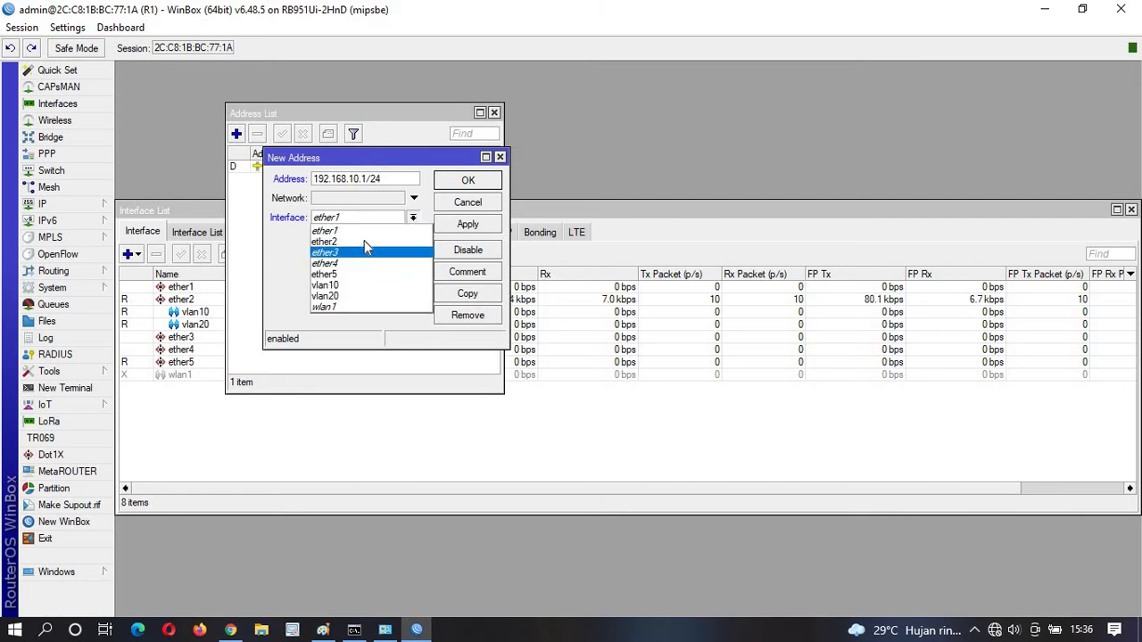
{"action": "left_click", "coordinate": [355, 285]}
{"action": "left_click", "coordinate": [467, 224]}
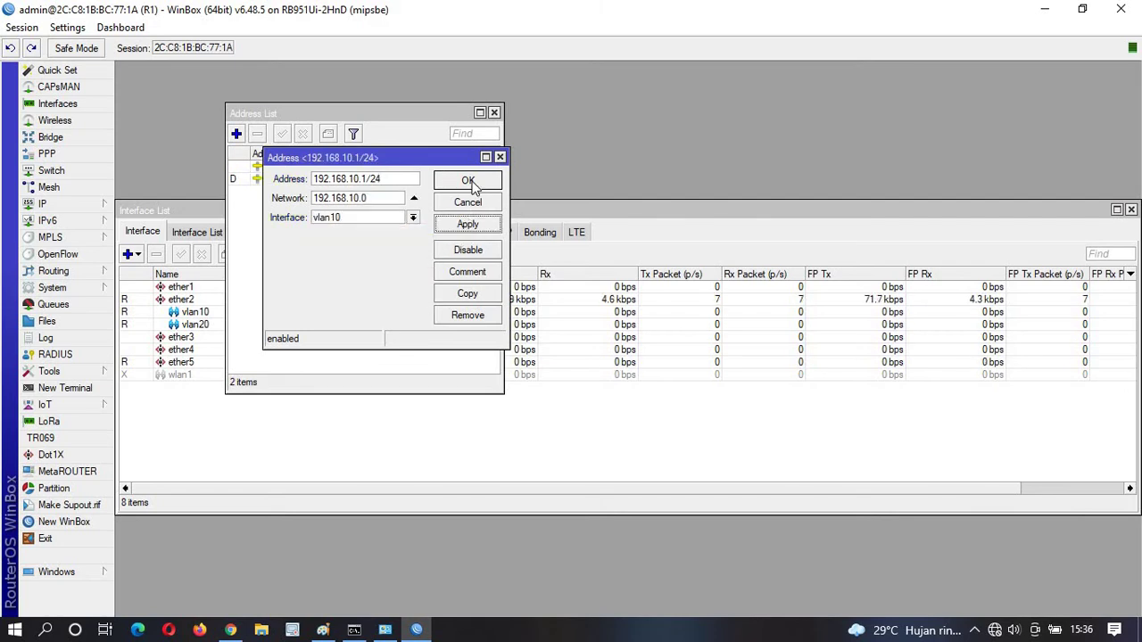
{"action": "left_click", "coordinate": [467, 180]}
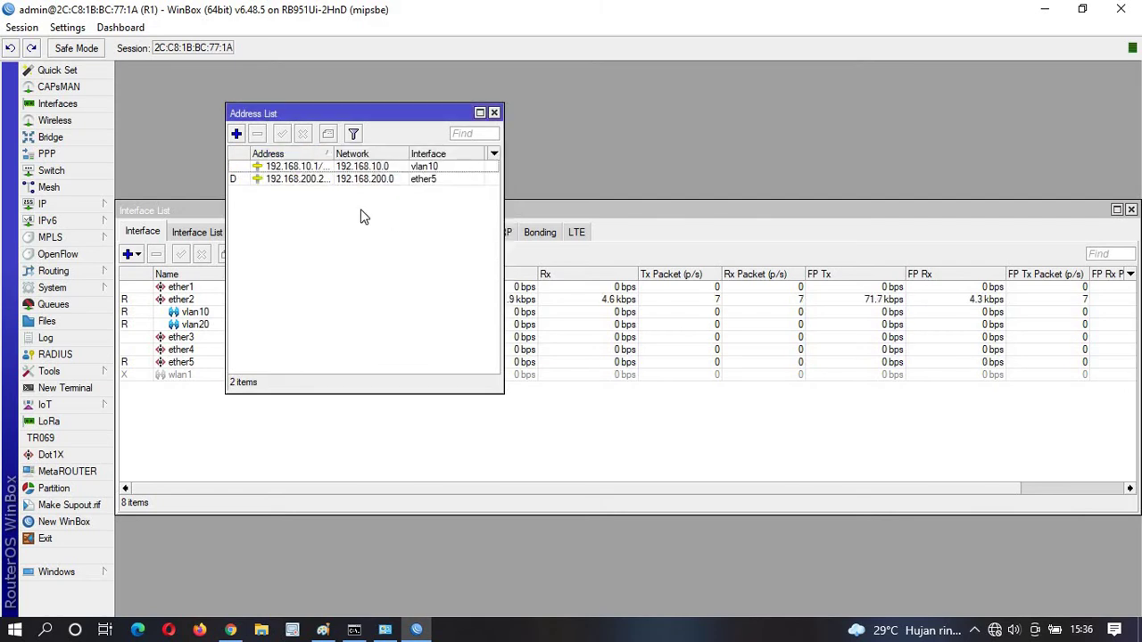
Duplicate that entry as 192.168.20.1/24 on vlan20 and close the address list.
{"action": "left_click", "coordinate": [237, 133]}
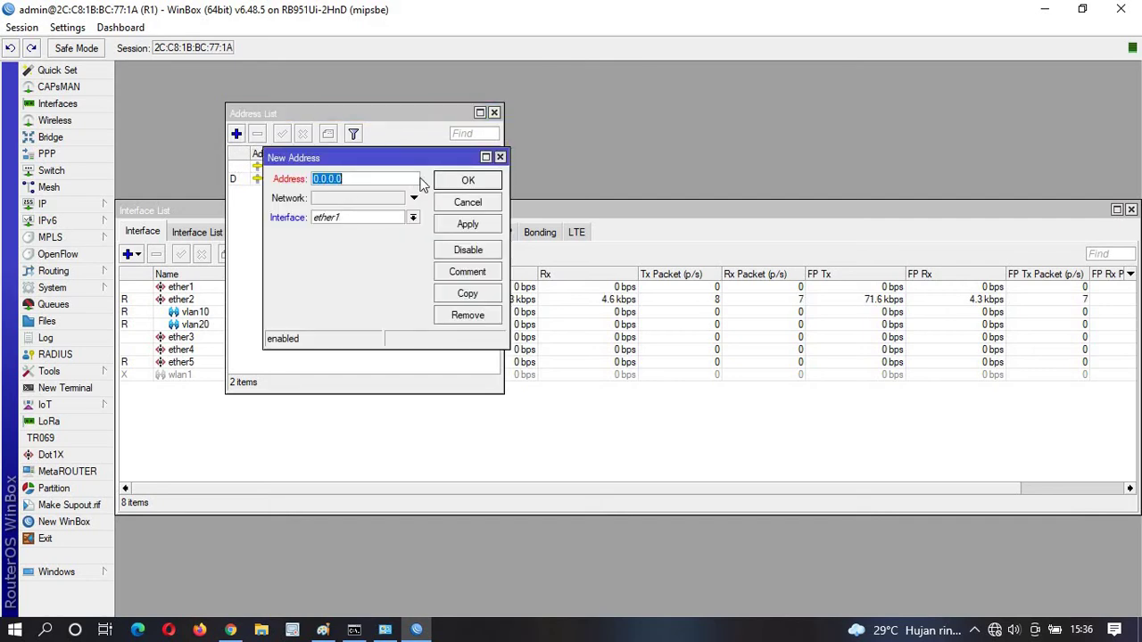
{"action": "left_click", "coordinate": [500, 157]}
{"action": "double_click", "coordinate": [385, 167]}
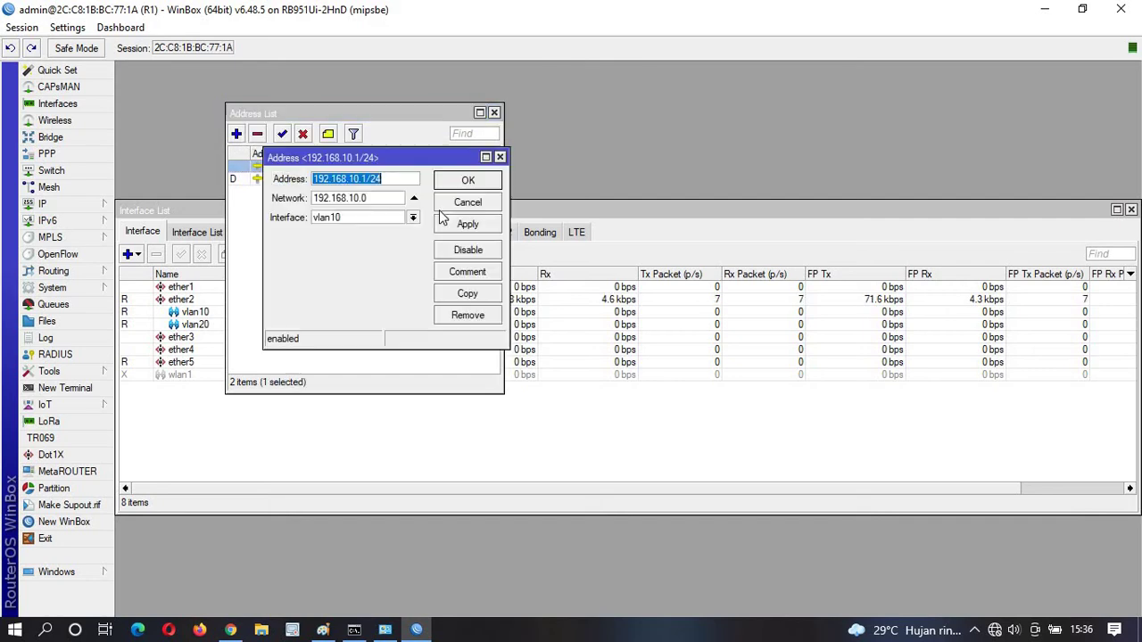
{"action": "left_click", "coordinate": [468, 294]}
{"action": "left_click", "coordinate": [371, 198]}
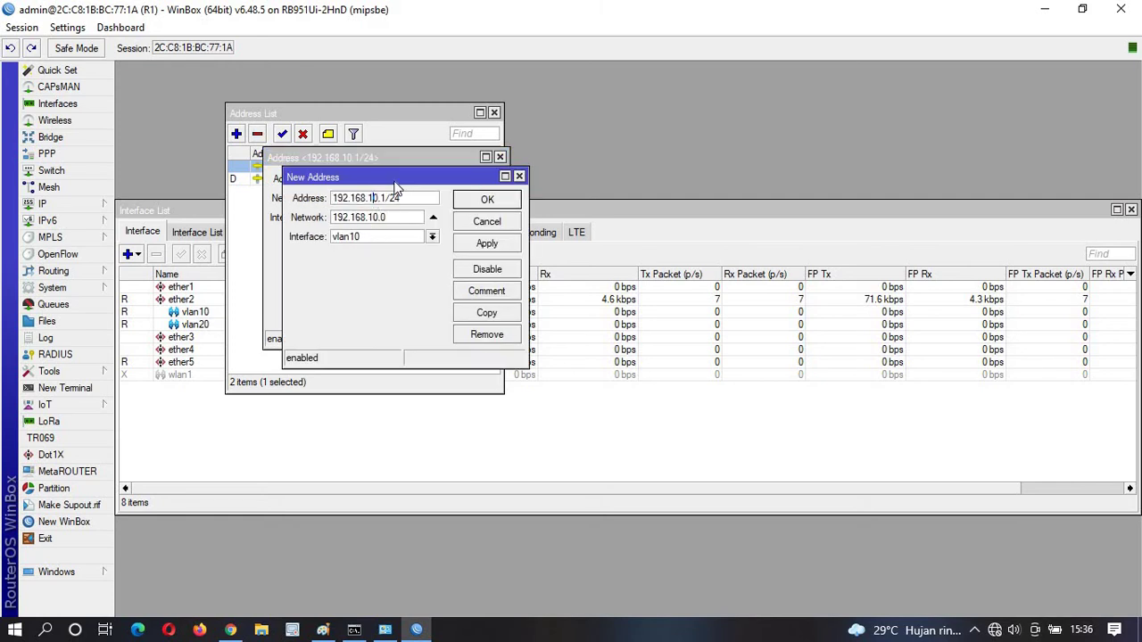
{"action": "key", "text": "BackSpace"}
{"action": "type", "text": "2"}
{"action": "left_click", "coordinate": [368, 238]}
{"action": "left_click", "coordinate": [345, 315]}
{"action": "left_click", "coordinate": [487, 243]}
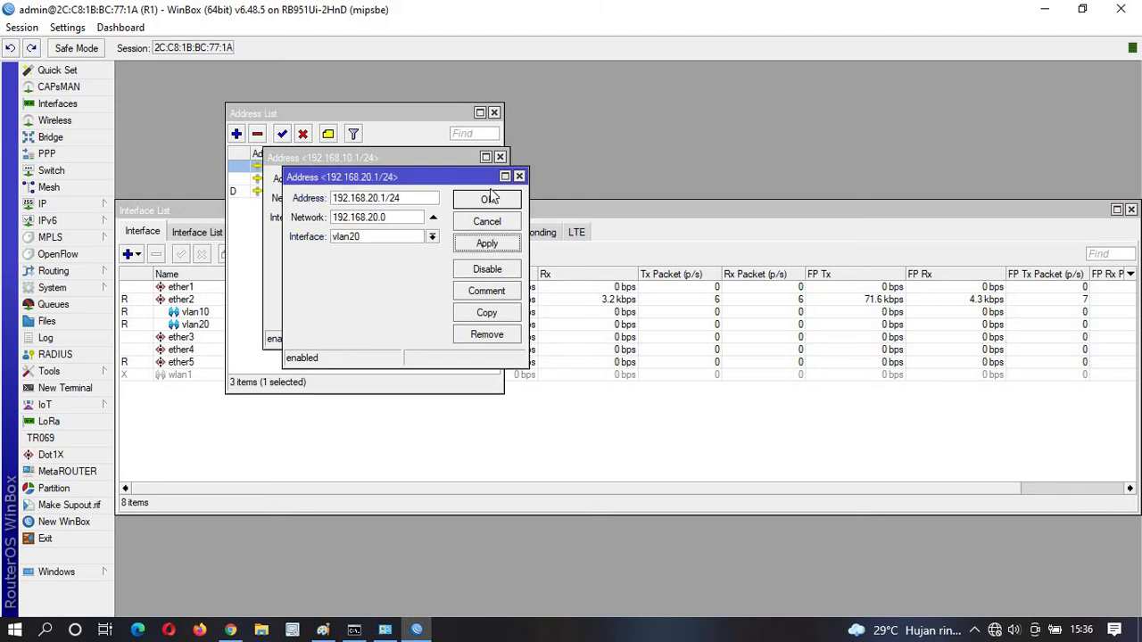
{"action": "left_click", "coordinate": [487, 199]}
{"action": "left_click", "coordinate": [468, 179]}
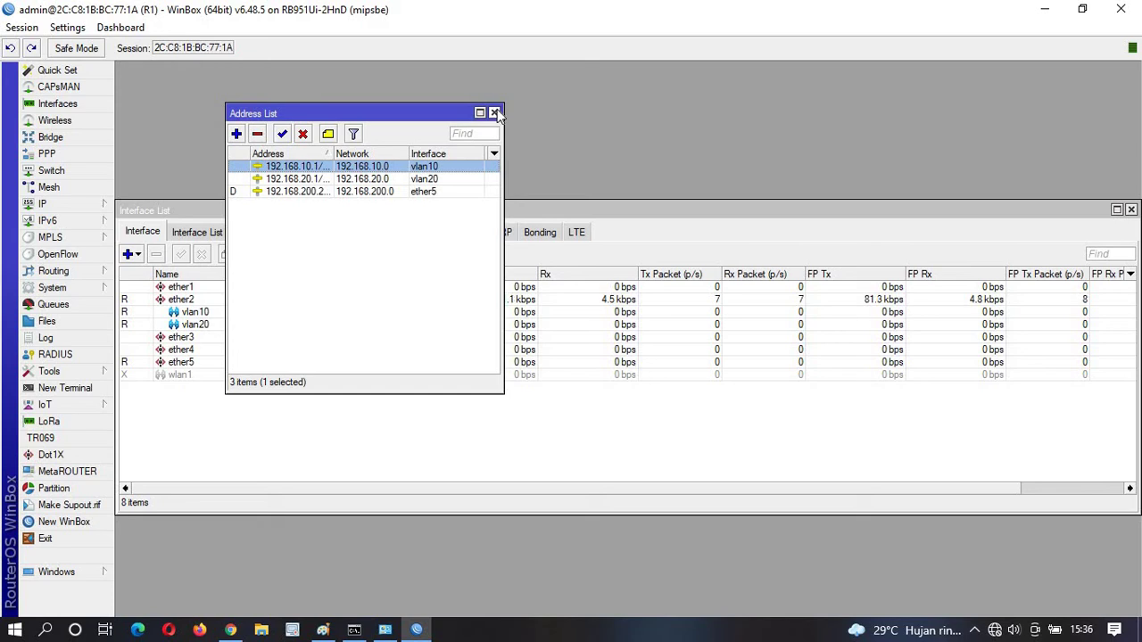
{"action": "left_click", "coordinate": [496, 114]}
{"action": "left_click", "coordinate": [45, 203]}
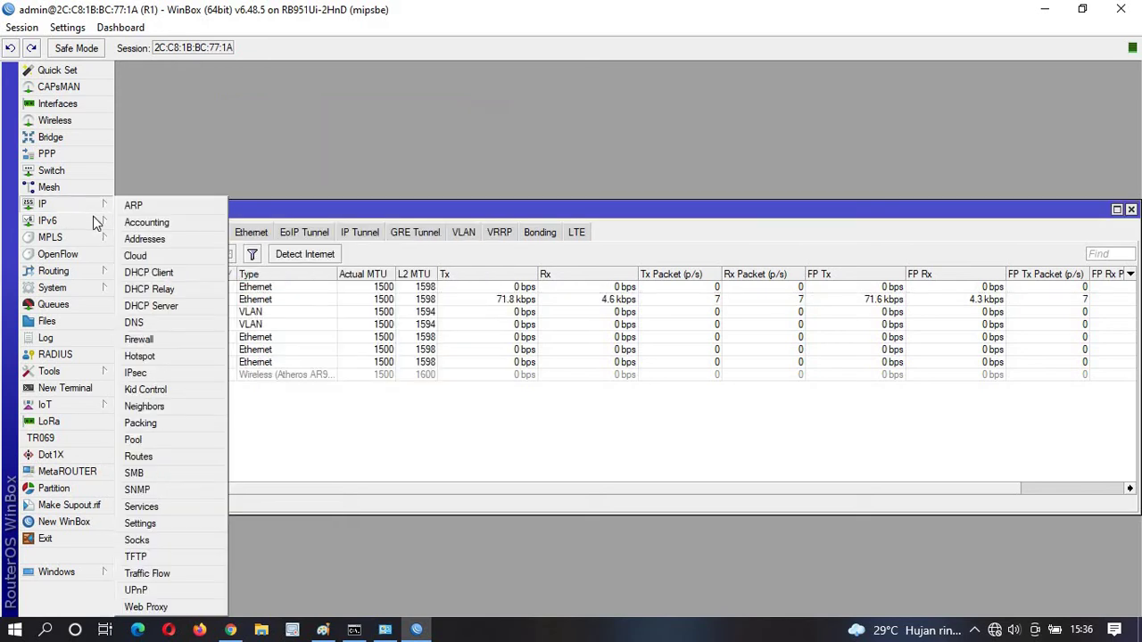
Add a srcnat NAT rule with Out. Interface ether5 and action masquerade, then close Firewall.
{"action": "left_click", "coordinate": [160, 339]}
{"action": "left_click", "coordinate": [320, 214]}
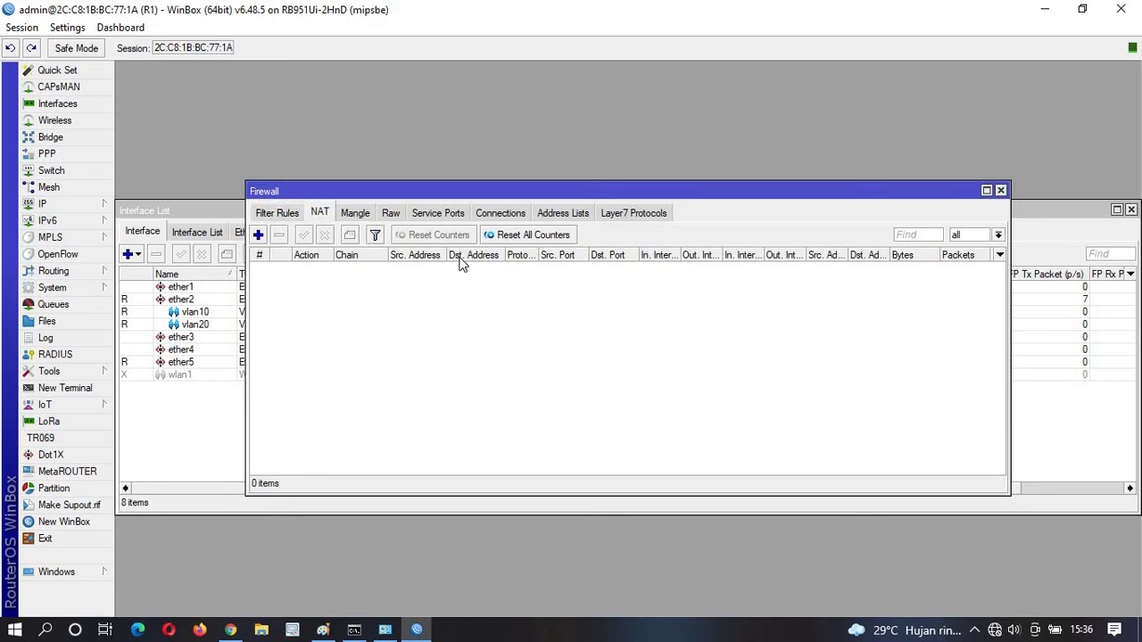
{"action": "left_click", "coordinate": [256, 235]}
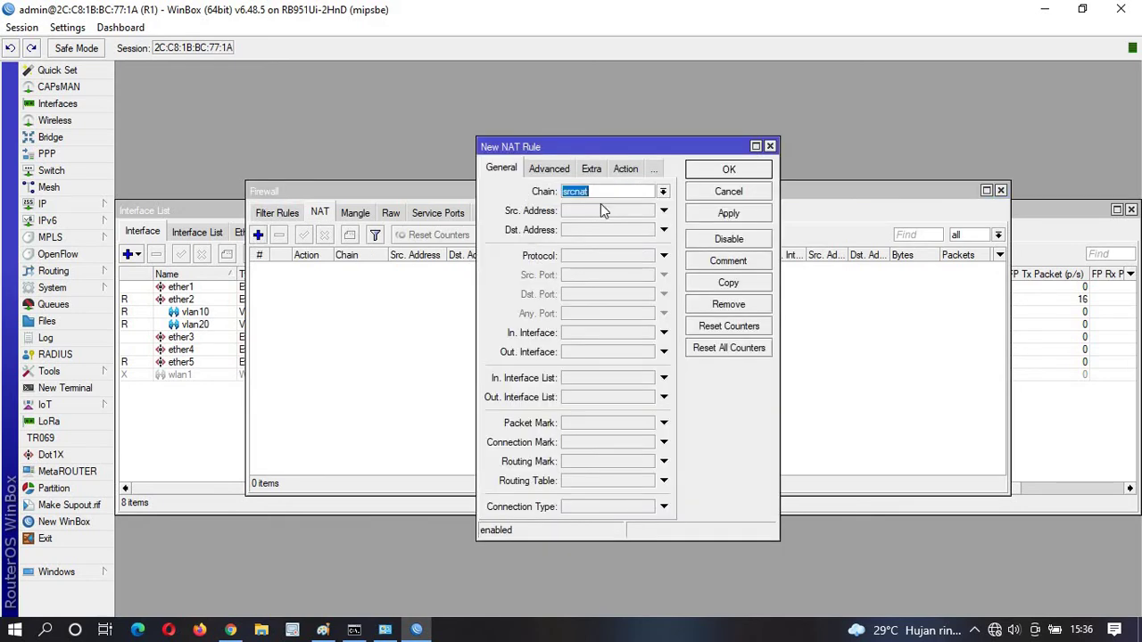
{"action": "left_click", "coordinate": [628, 352]}
{"action": "left_click", "coordinate": [653, 352]}
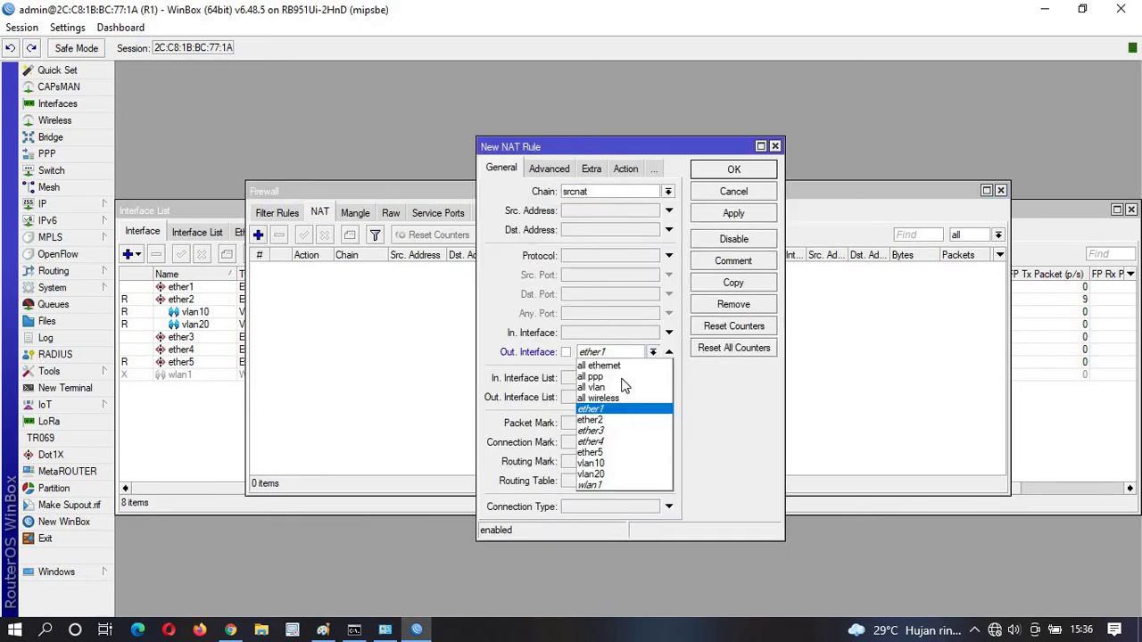
{"action": "left_click", "coordinate": [623, 453]}
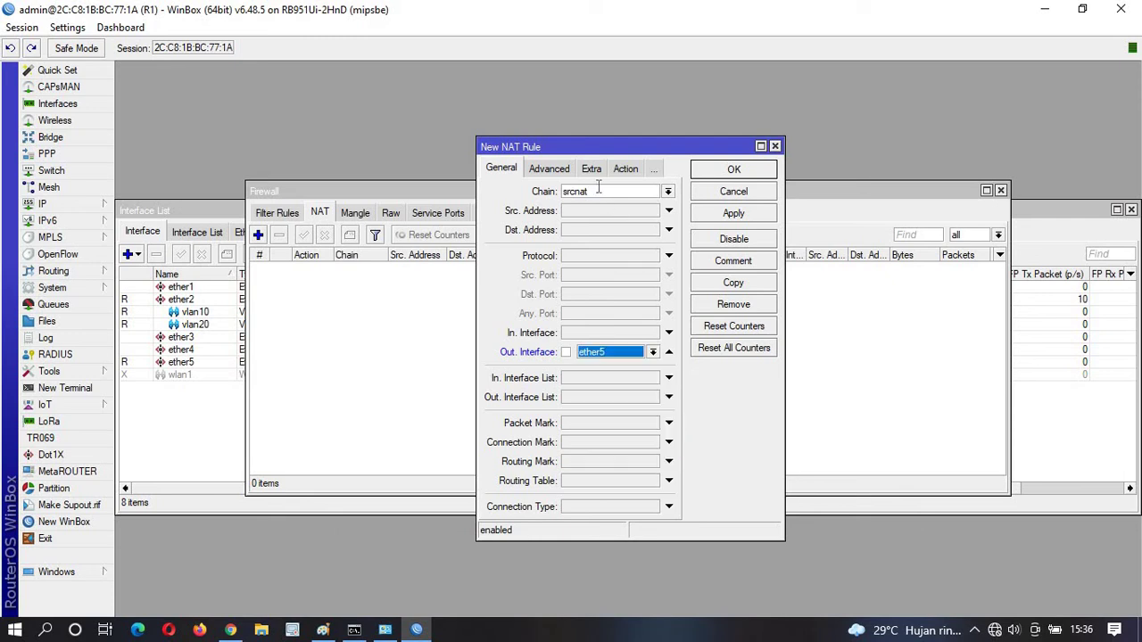
{"action": "left_click", "coordinate": [625, 168]}
{"action": "left_click", "coordinate": [590, 193]}
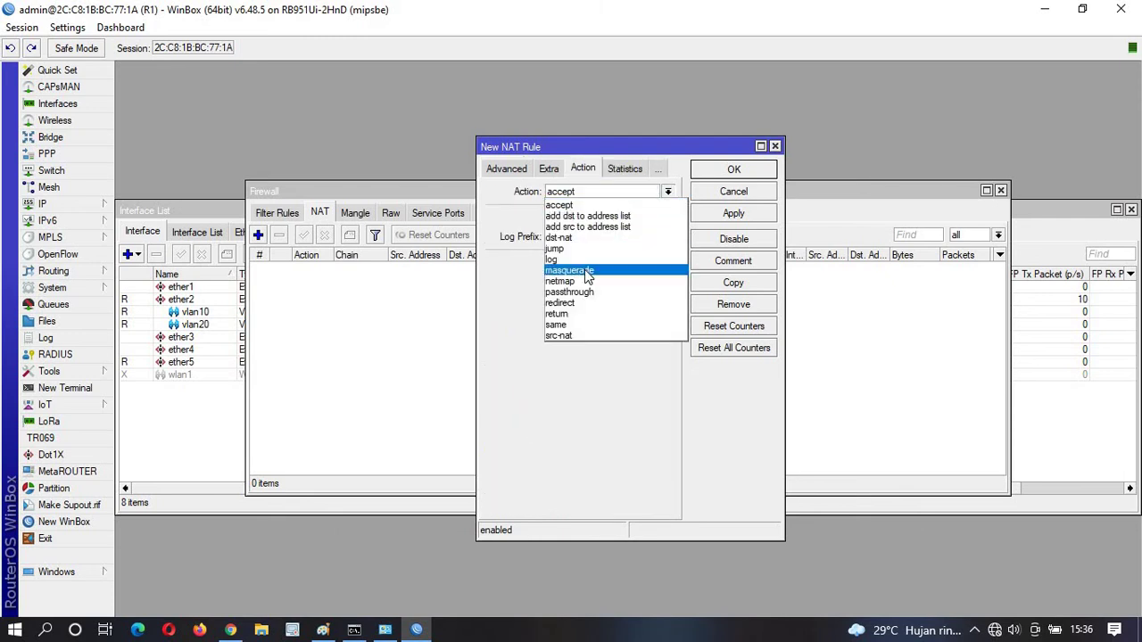
{"action": "left_click", "coordinate": [591, 266]}
{"action": "left_click", "coordinate": [734, 170]}
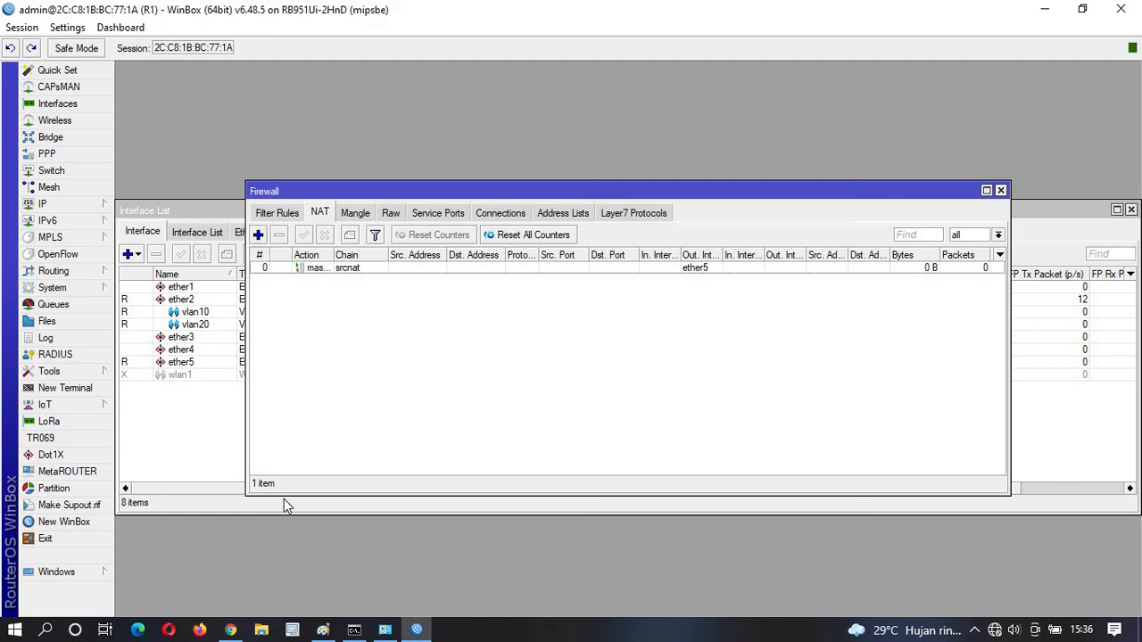
{"action": "left_click", "coordinate": [1001, 190]}
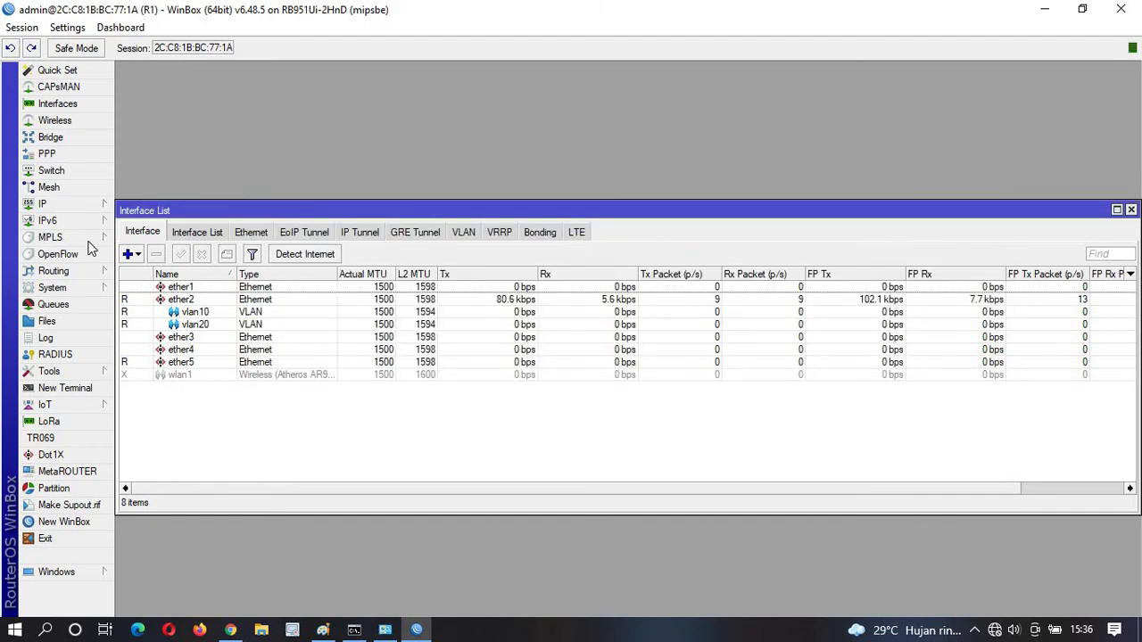
{"action": "left_click", "coordinate": [87, 204]}
{"action": "left_click", "coordinate": [158, 436]}
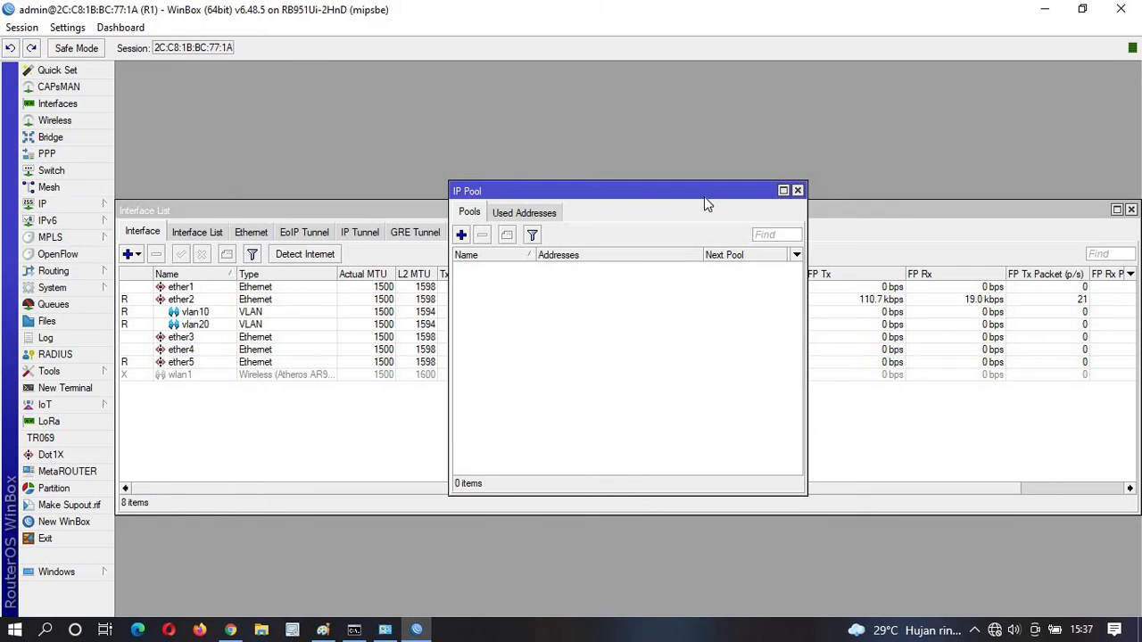
{"action": "left_click", "coordinate": [797, 190]}
{"action": "left_click", "coordinate": [53, 204]}
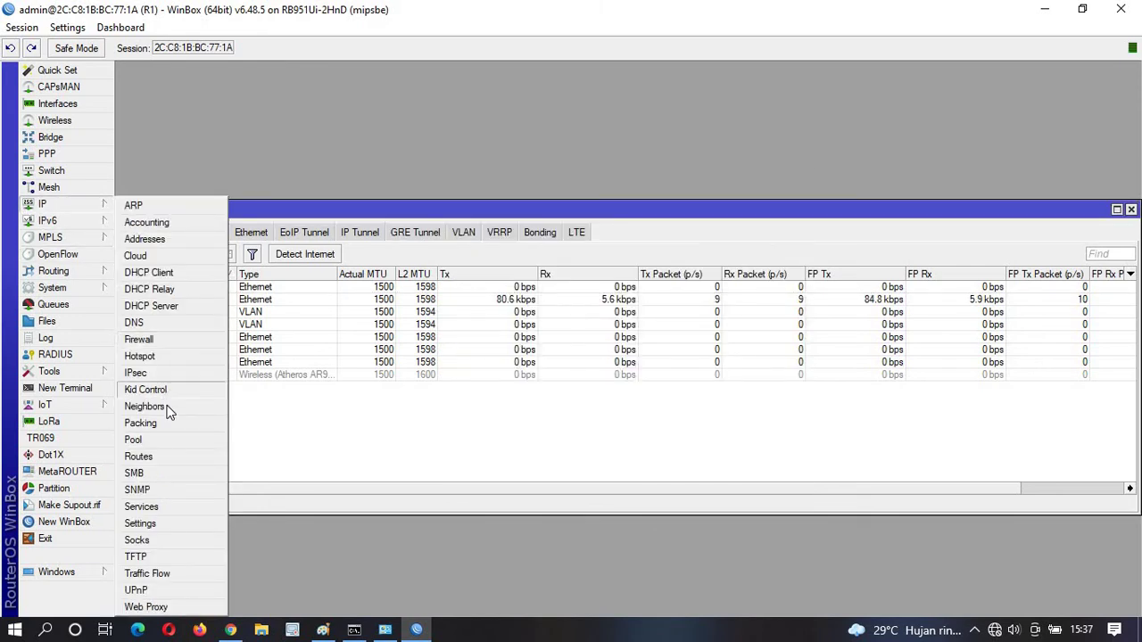
{"action": "left_click", "coordinate": [159, 457]}
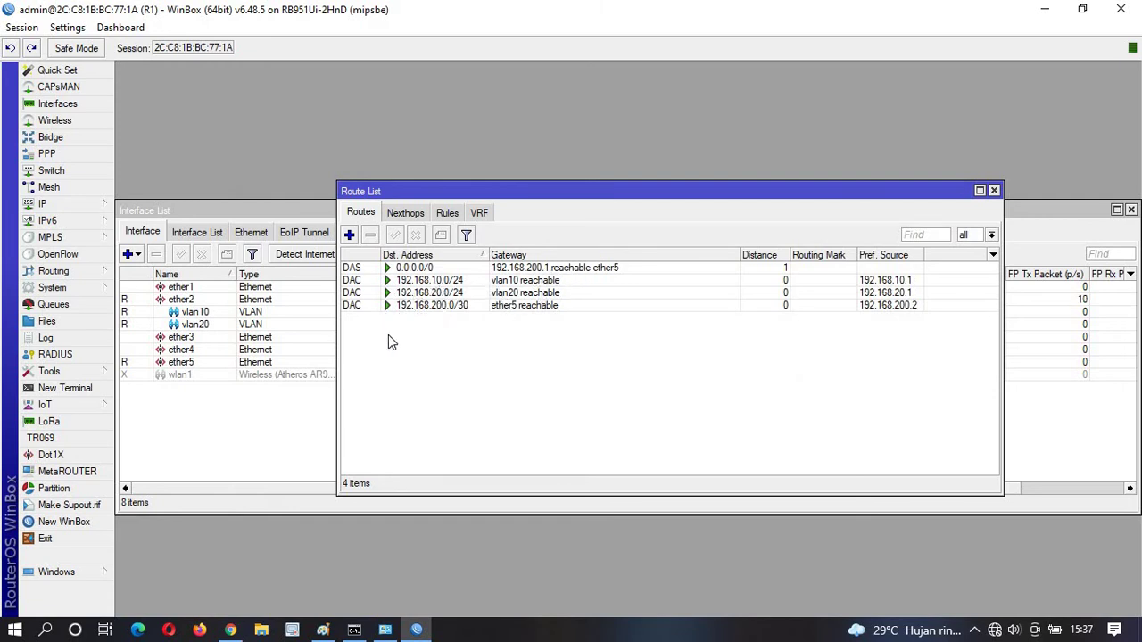
{"action": "left_click", "coordinate": [379, 281]}
{"action": "left_click", "coordinate": [381, 306]}
{"action": "left_click", "coordinate": [398, 293]}
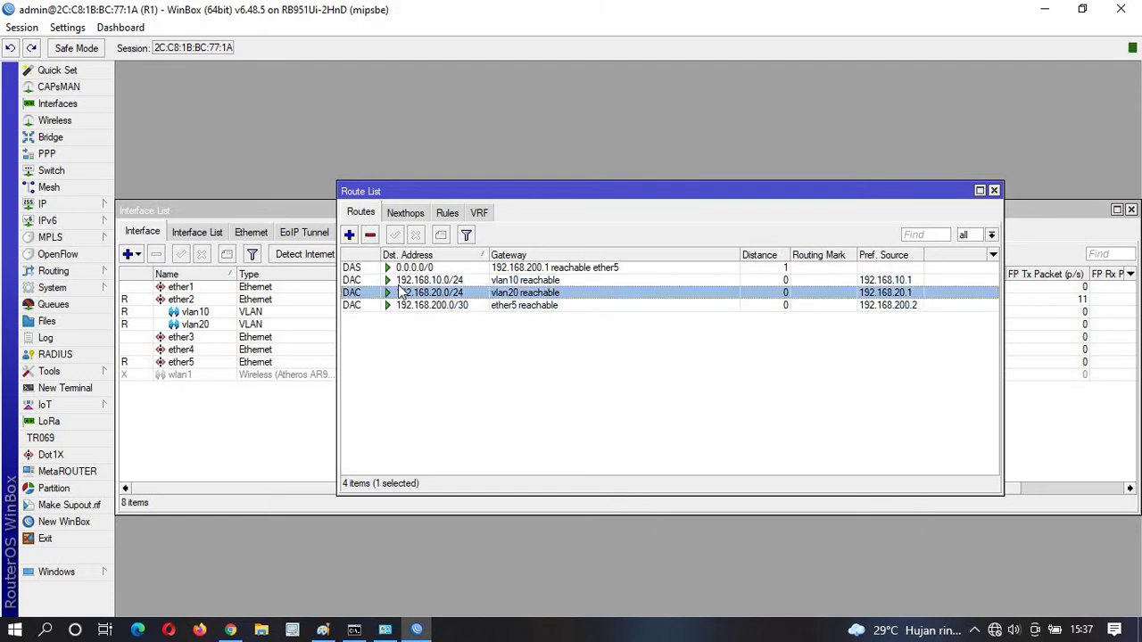
{"action": "left_click", "coordinate": [400, 280]}
{"action": "left_click", "coordinate": [401, 293]}
{"action": "left_click", "coordinate": [401, 282]}
{"action": "left_click", "coordinate": [400, 293]}
{"action": "left_click", "coordinate": [397, 269]}
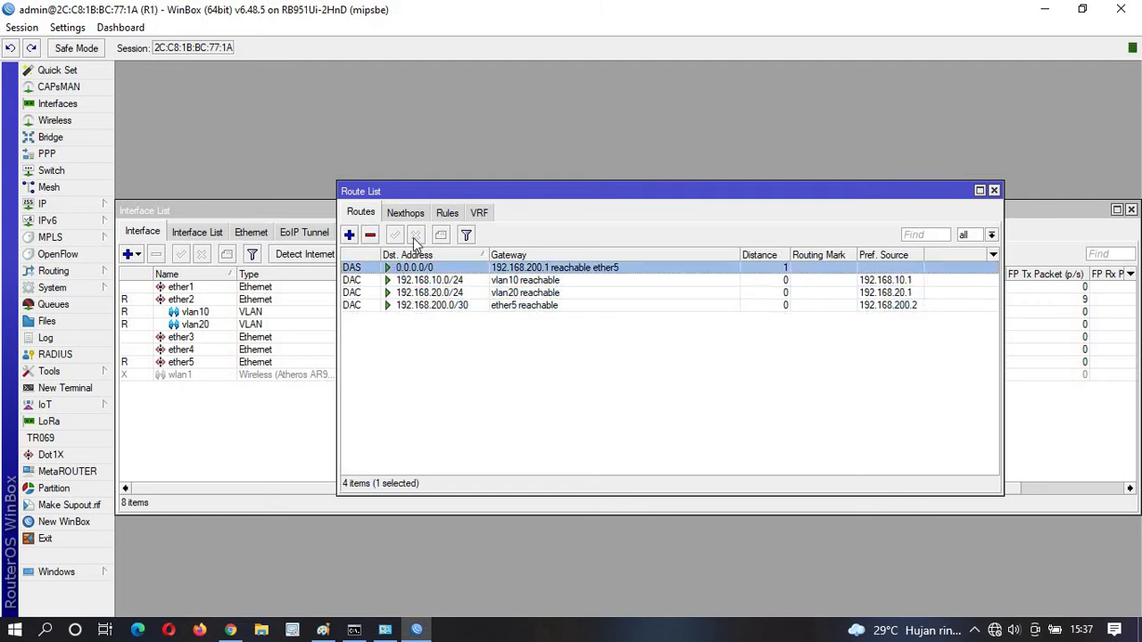
{"action": "left_click", "coordinate": [993, 191]}
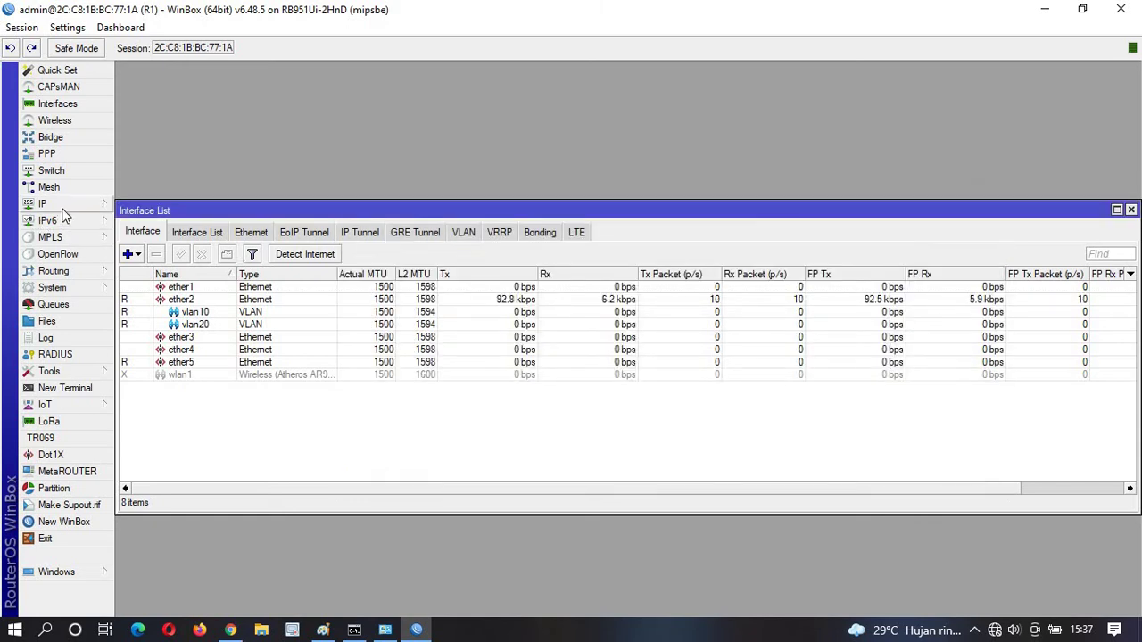
Run DHCP Setup on vlan10, accepting the suggested network, DNS and 00:10:00 lease.
{"action": "left_click", "coordinate": [62, 212]}
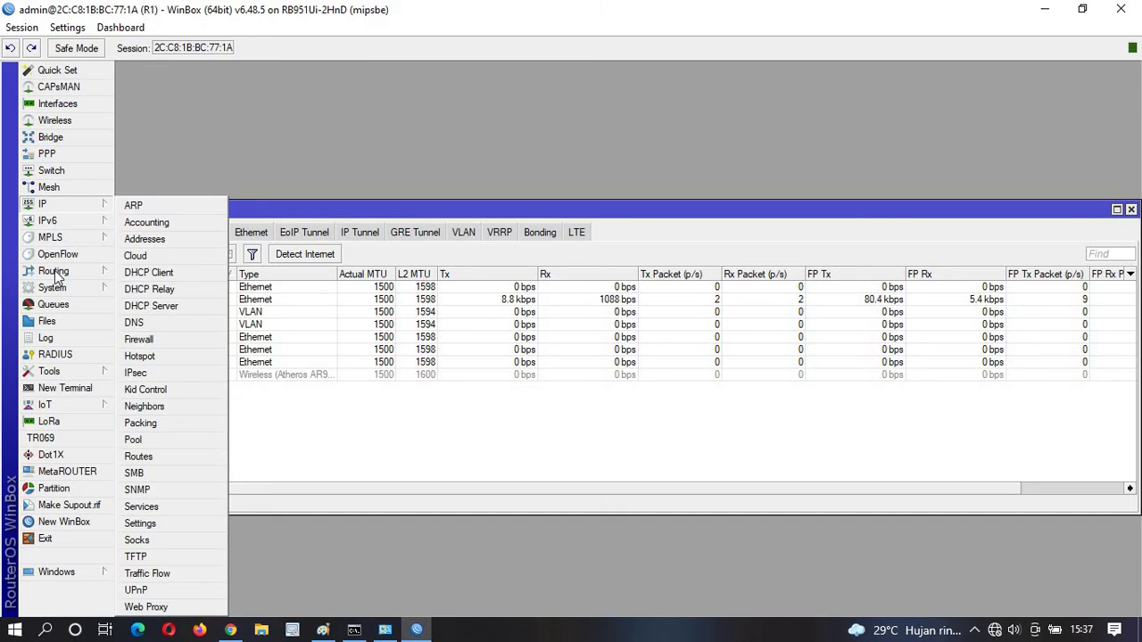
{"action": "left_click", "coordinate": [200, 305]}
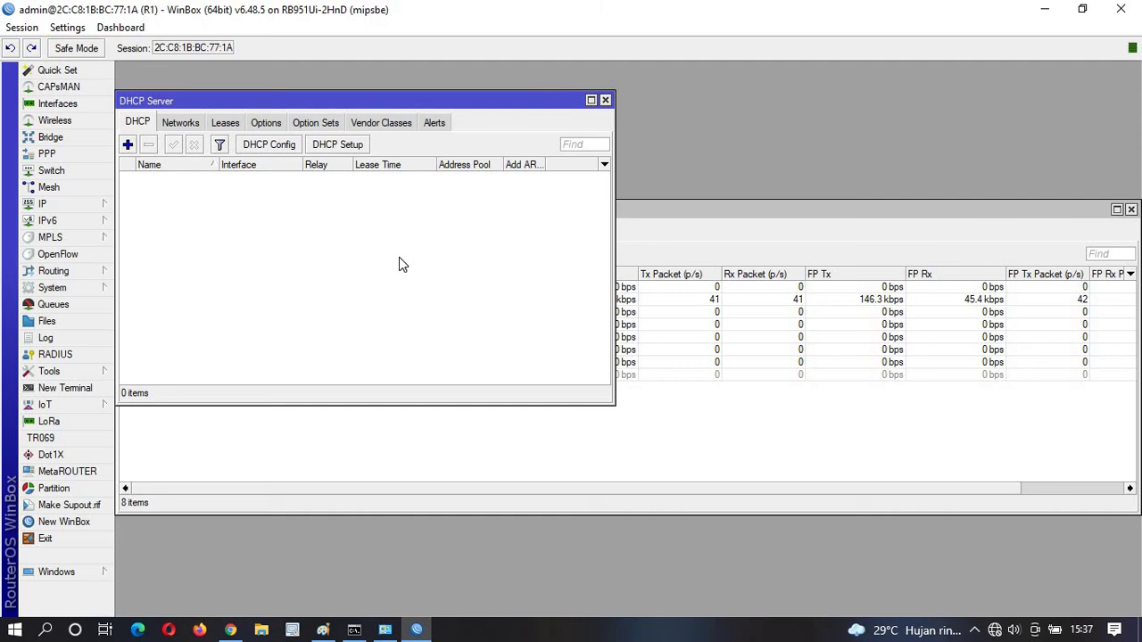
{"action": "left_click", "coordinate": [355, 146]}
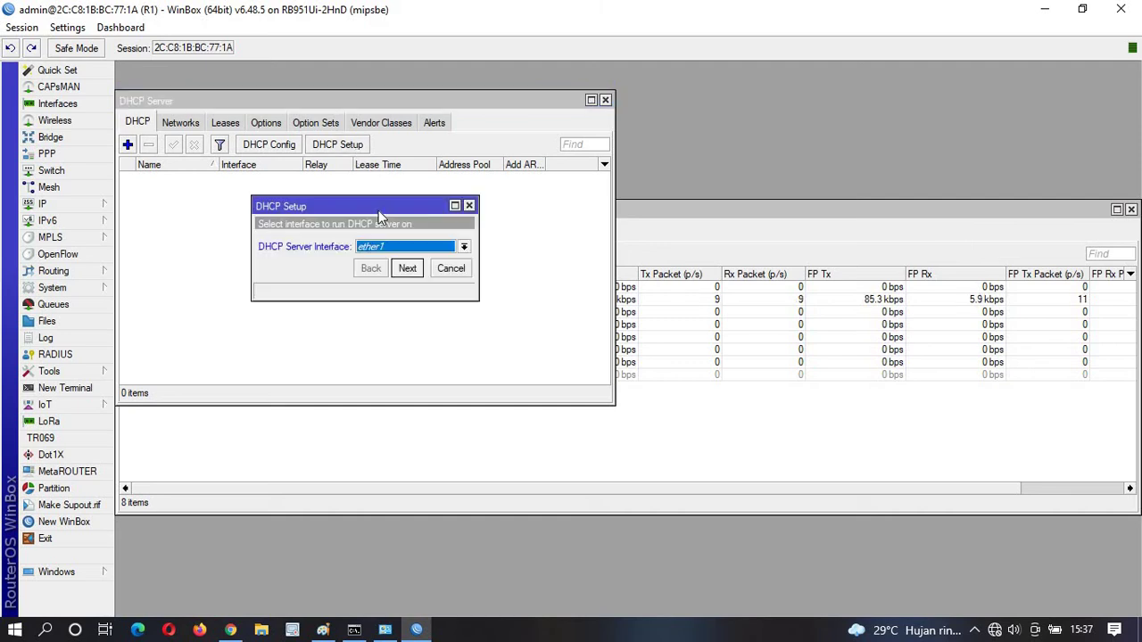
{"action": "left_click", "coordinate": [406, 246]}
{"action": "left_click", "coordinate": [408, 305]}
{"action": "left_click", "coordinate": [413, 277]}
{"action": "left_click", "coordinate": [410, 270]}
{"action": "left_click", "coordinate": [410, 269]}
{"action": "left_click", "coordinate": [410, 270]}
{"action": "left_click", "coordinate": [414, 293]}
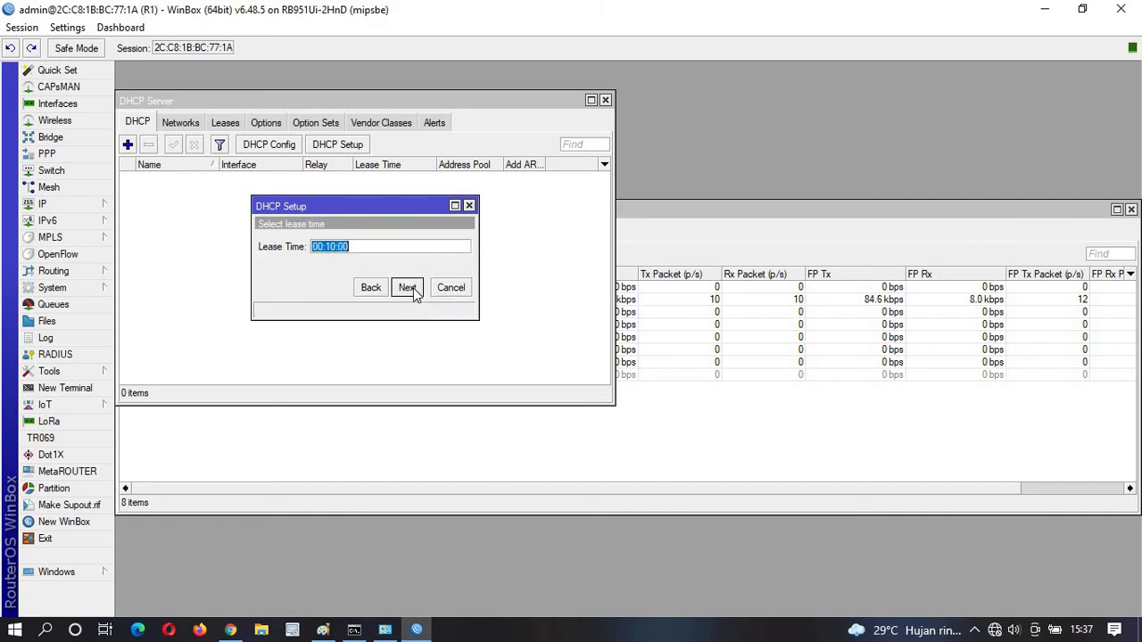
{"action": "left_click", "coordinate": [413, 291]}
{"action": "left_click", "coordinate": [627, 346]}
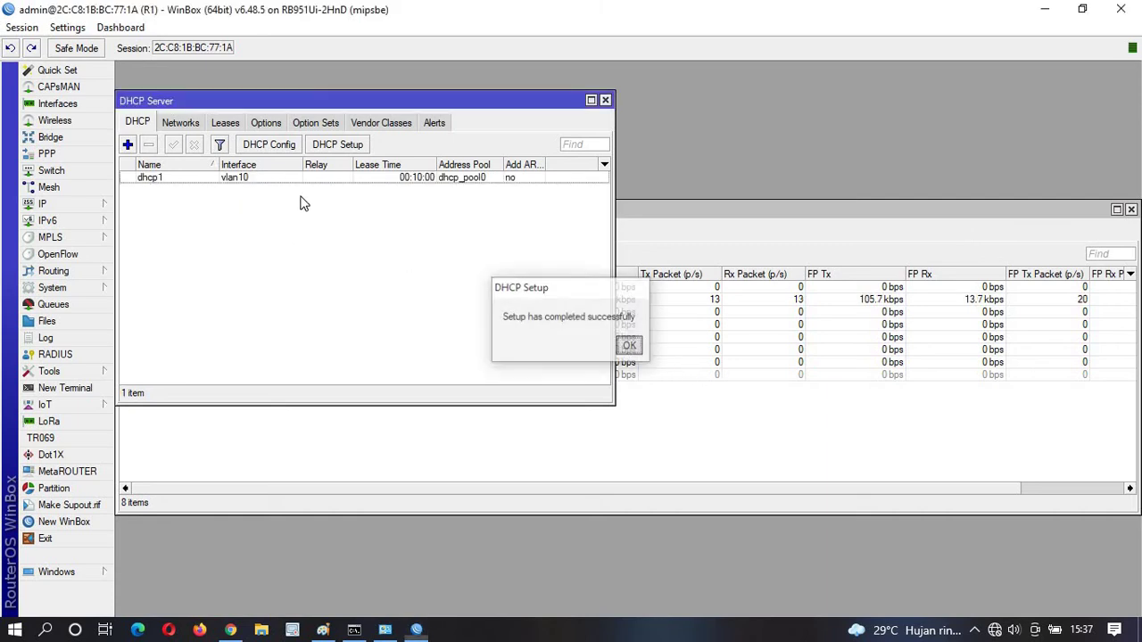
Repeat DHCP Setup on vlan20 with the defaults and close the DHCP Server window.
{"action": "left_click", "coordinate": [338, 146]}
{"action": "left_click", "coordinate": [415, 246]}
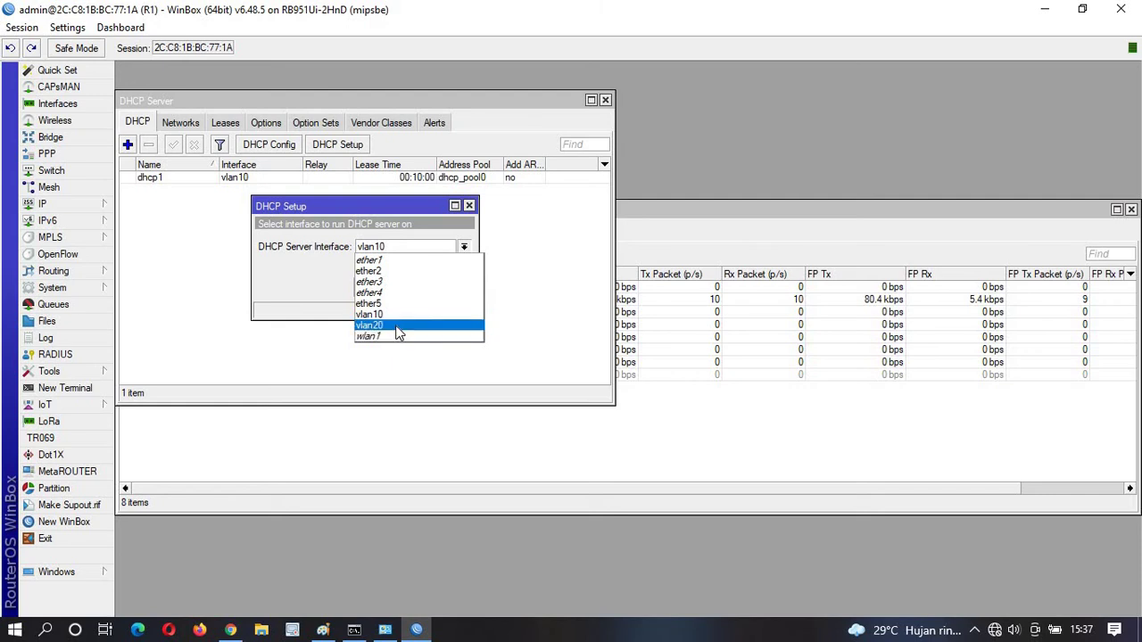
{"action": "left_click", "coordinate": [397, 325]}
{"action": "left_click", "coordinate": [408, 287]}
{"action": "left_click", "coordinate": [408, 287]}
{"action": "left_click", "coordinate": [408, 288]}
{"action": "left_click", "coordinate": [408, 287]}
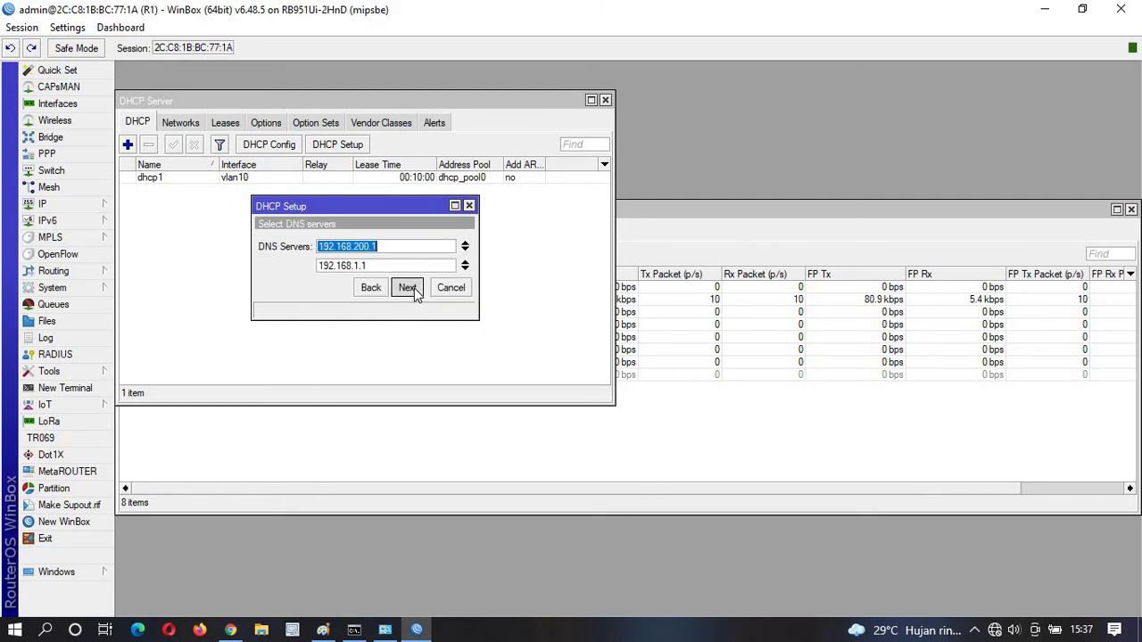
{"action": "left_click", "coordinate": [408, 287]}
{"action": "left_click", "coordinate": [629, 347]}
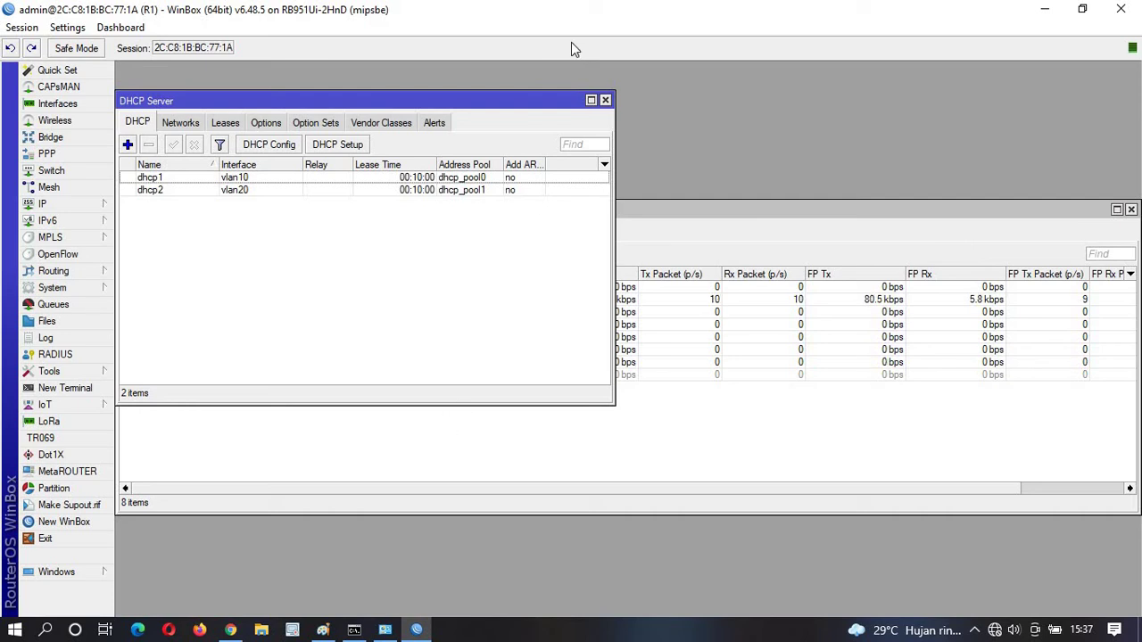
{"action": "left_click", "coordinate": [604, 100]}
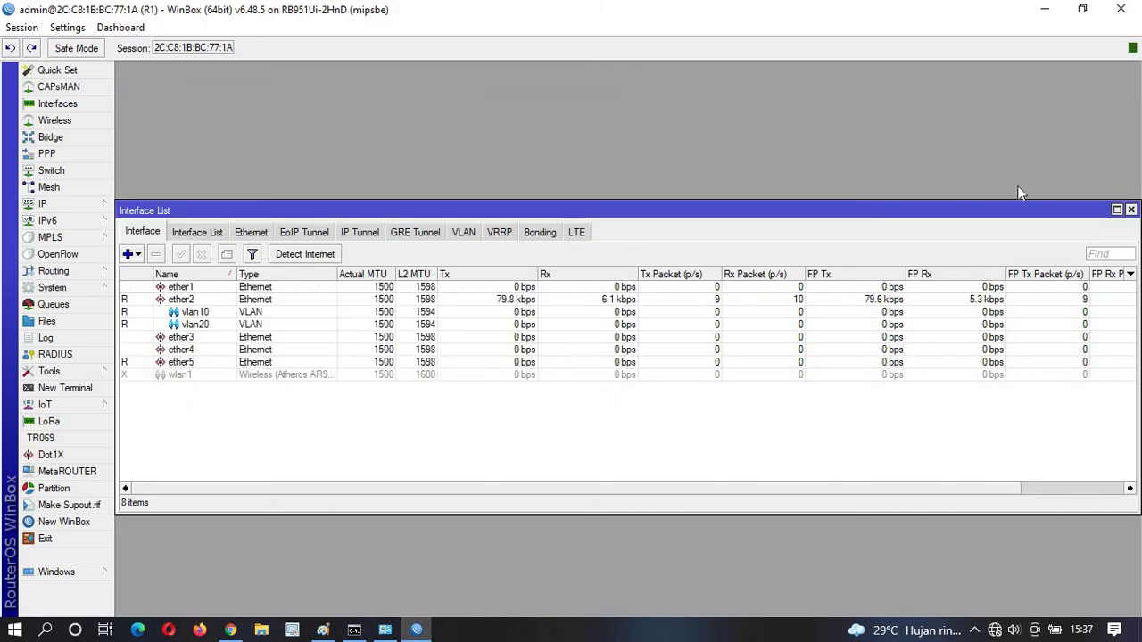
Change the Ethernet adapter's static IPv4 address from 100.100.100.2 to 192.168.88.2 and save.
{"action": "left_click", "coordinate": [1130, 210]}
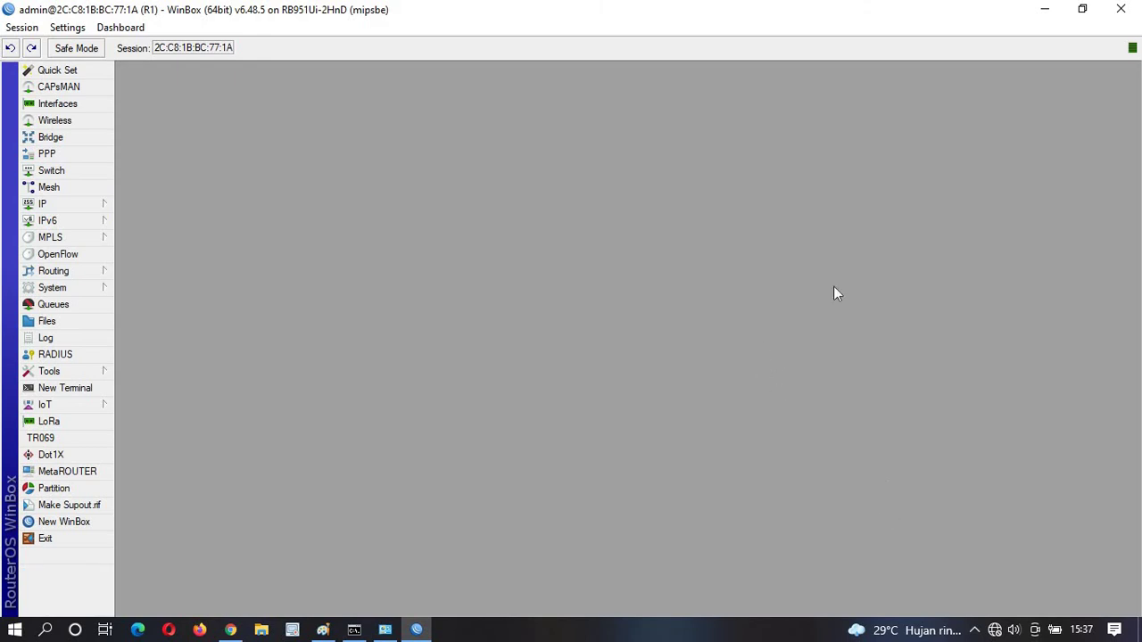
{"action": "left_click", "coordinate": [997, 630]}
{"action": "left_click", "coordinate": [384, 630]}
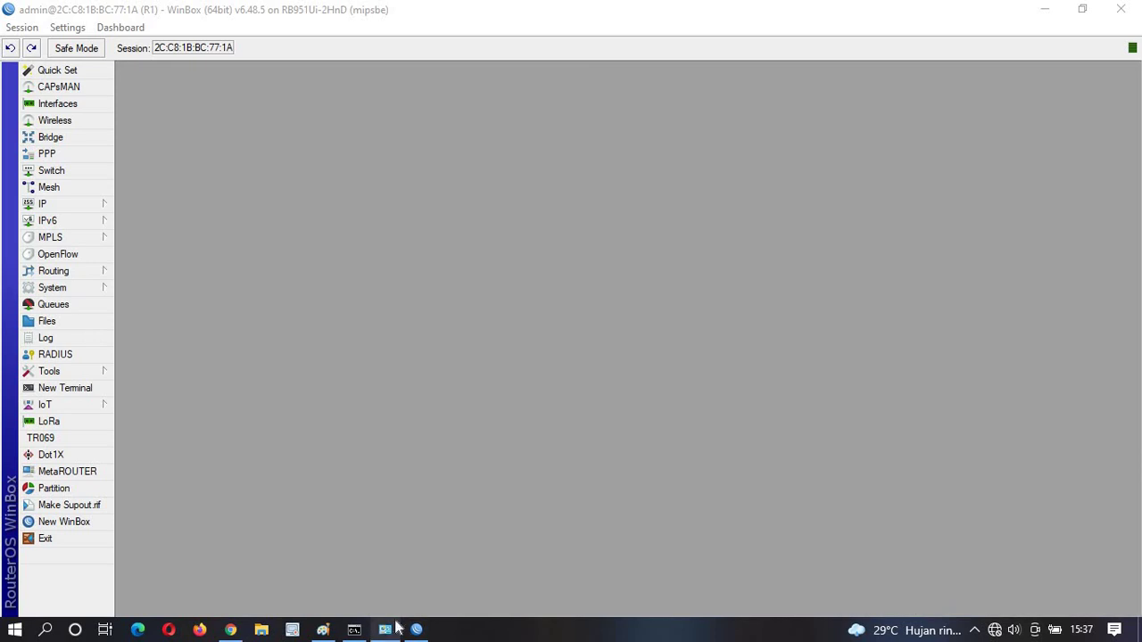
{"action": "right_click", "coordinate": [430, 212]}
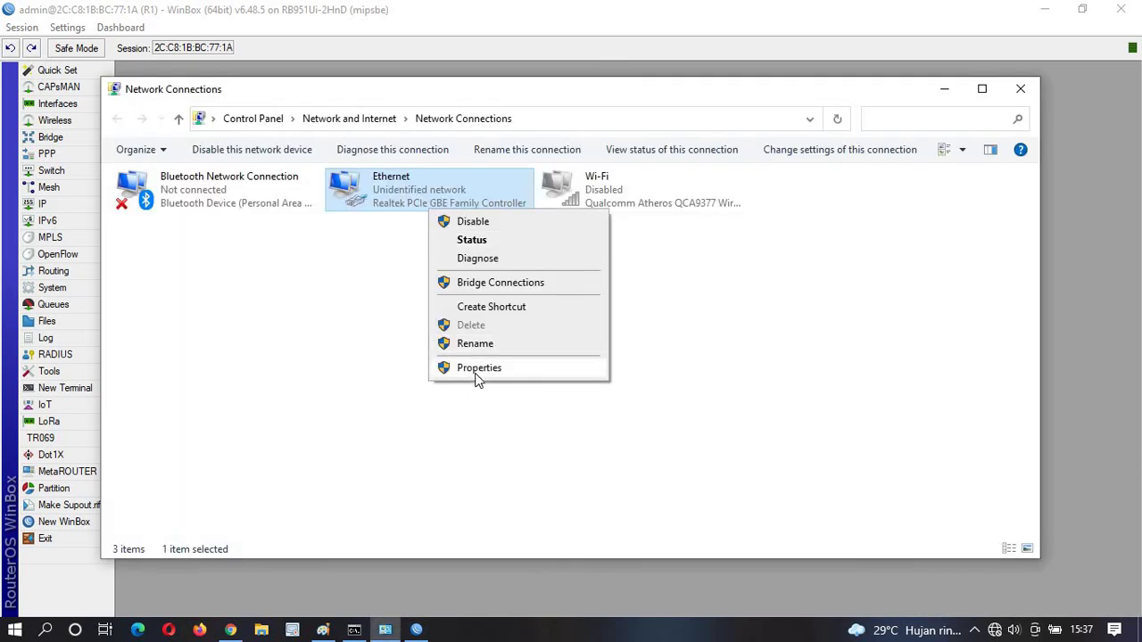
{"action": "left_click", "coordinate": [478, 368]}
{"action": "double_click", "coordinate": [288, 443]}
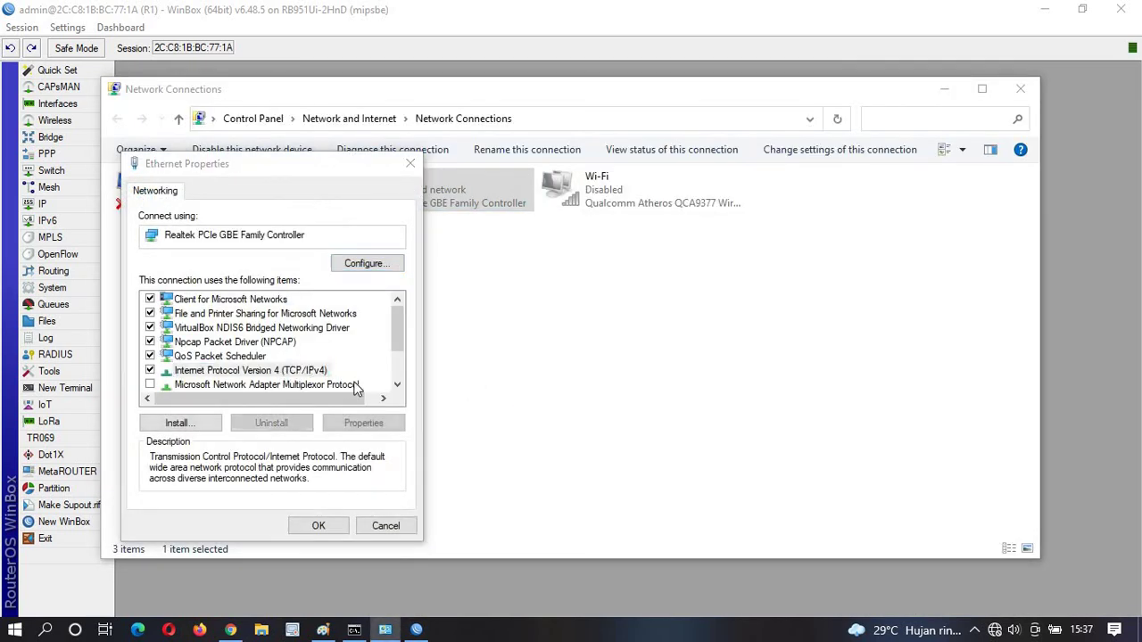
{"action": "left_click", "coordinate": [420, 368]}
{"action": "key", "text": "BackSpace"}
{"action": "key", "text": "BackSpace"}
{"action": "key", "text": "BackSpace"}
{"action": "key", "text": "BackSpace"}
{"action": "key", "text": "BackSpace"}
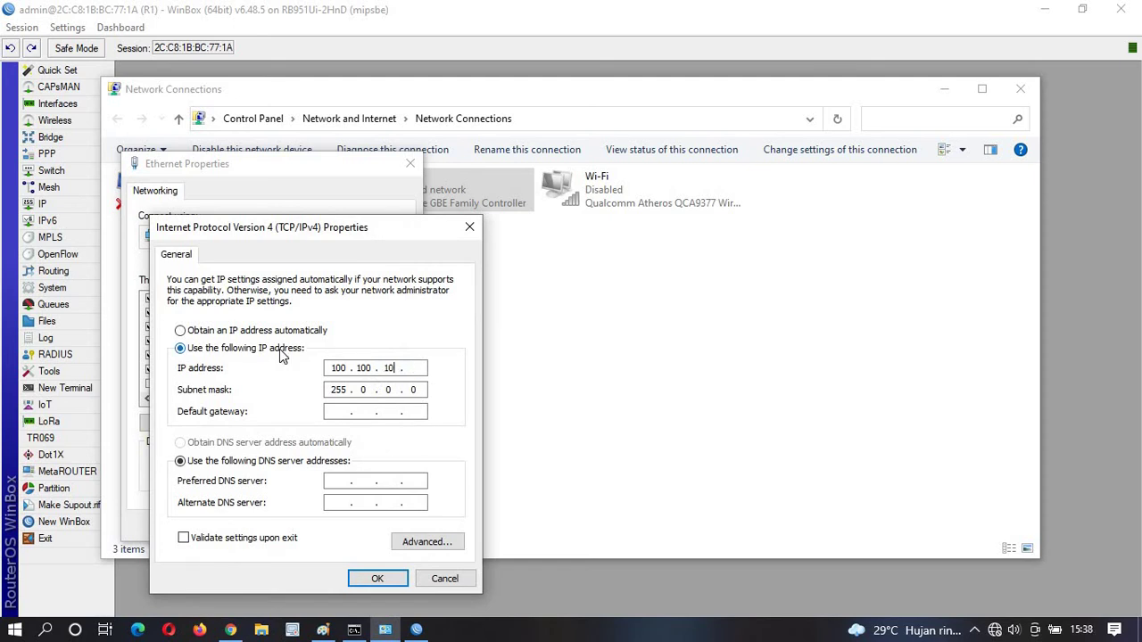
{"action": "key", "text": "BackSpace"}
{"action": "key", "text": "BackSpace"}
{"action": "key", "text": "BackSpace"}
{"action": "key", "text": "BackSpace"}
{"action": "key", "text": "BackSpace"}
{"action": "key", "text": "BackSpace"}
{"action": "type", "text": "192168"}
{"action": "left_click", "coordinate": [391, 579]}
{"action": "left_click", "coordinate": [385, 526]}
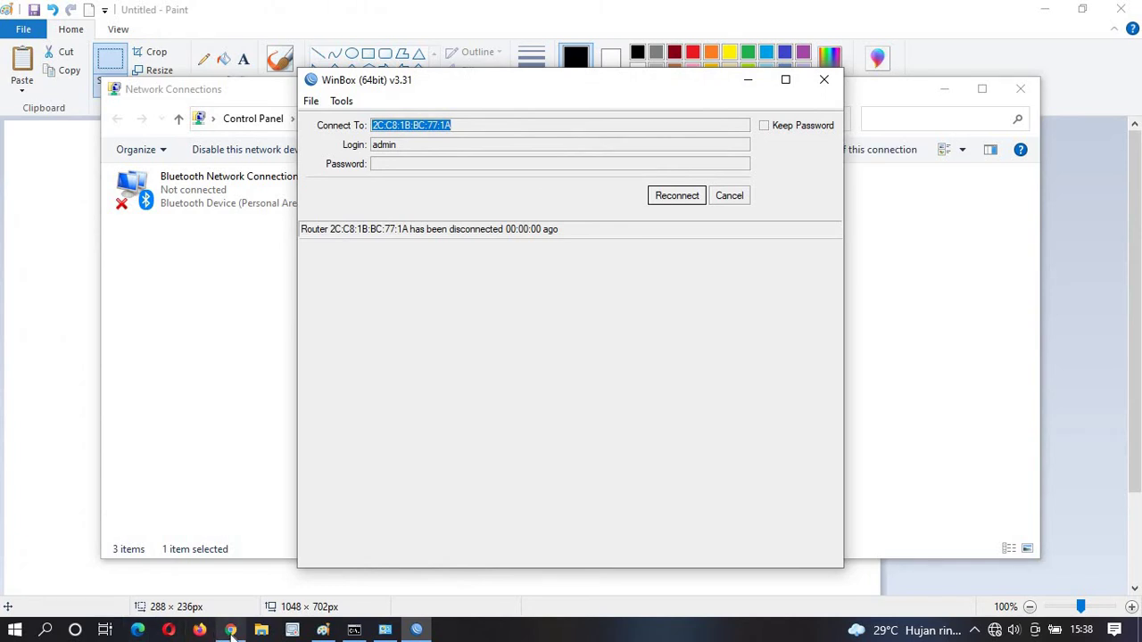
Browse to 192.168.88.1 in Chrome and sign in to the SwOS switch with the username.
{"action": "left_click", "coordinate": [230, 630]}
{"action": "left_click", "coordinate": [163, 45]}
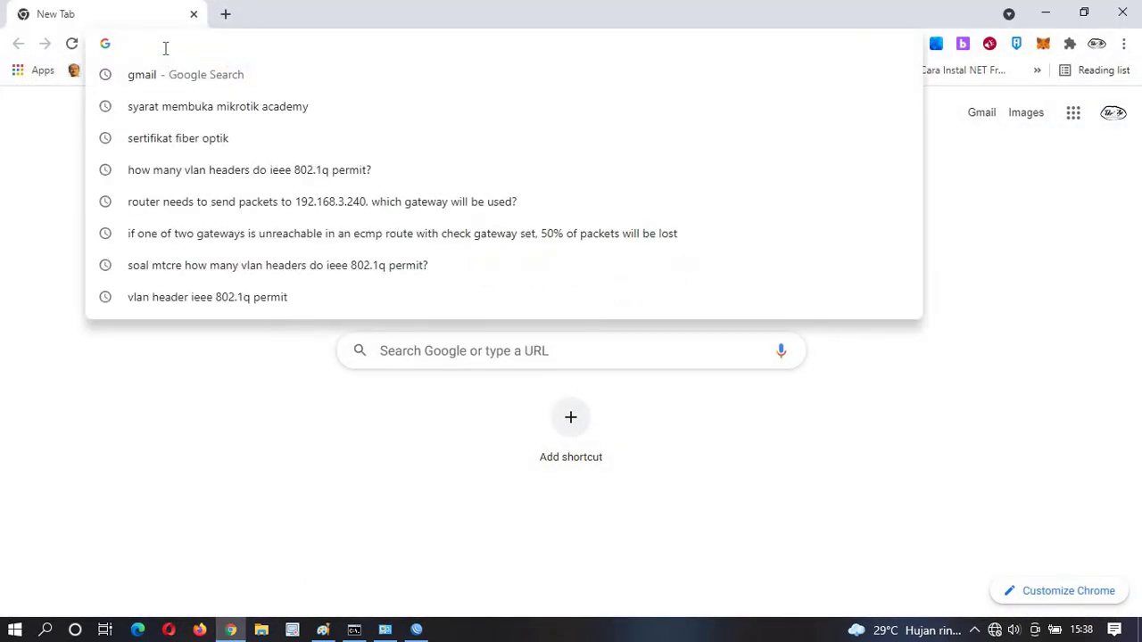
{"action": "type", "text": "192.168"}
{"action": "key", "text": "Return"}
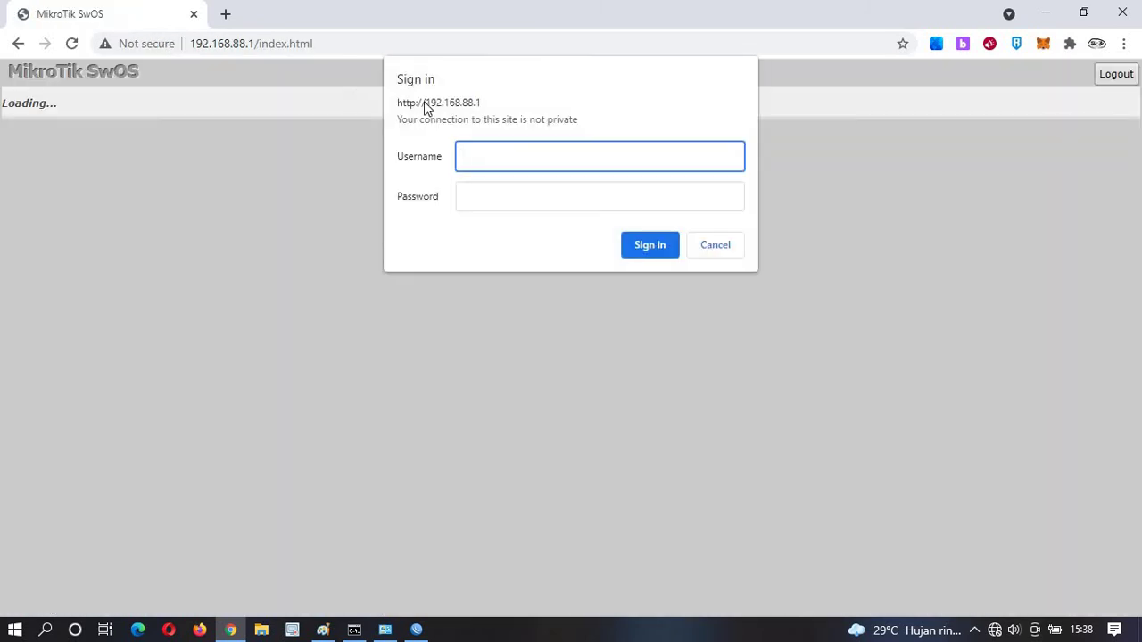
{"action": "type", "text": "admin"}
{"action": "key", "text": "Return"}
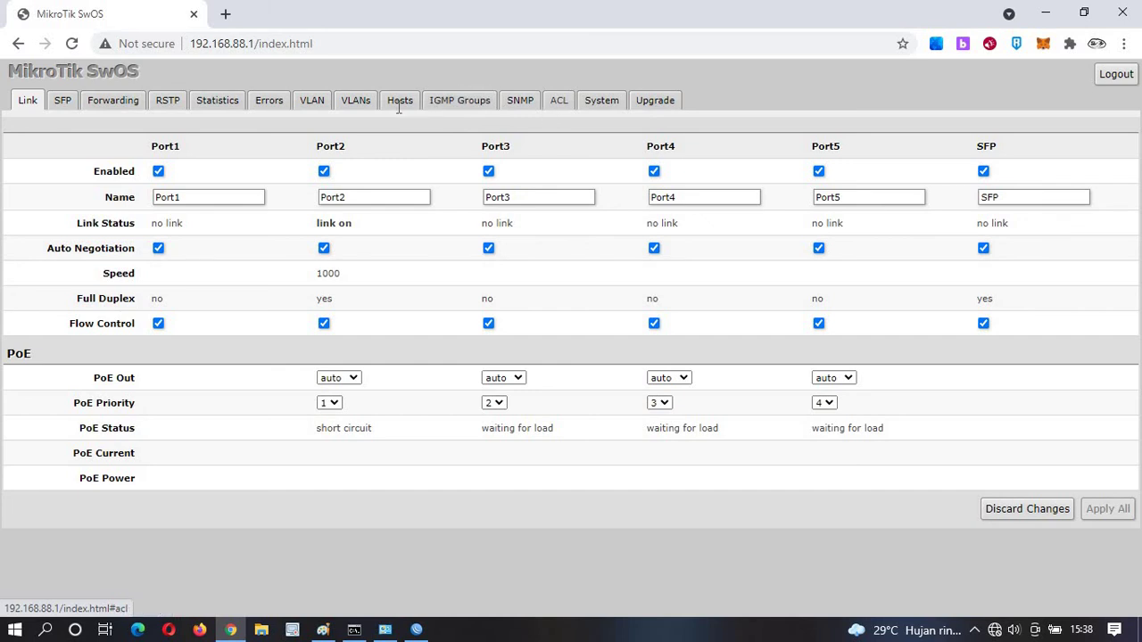
Make Port4 and Port5 trunks: VLAN mode enabled, receive any, header 'add if missing'.
{"action": "left_click", "coordinate": [347, 100]}
{"action": "left_click", "coordinate": [314, 99]}
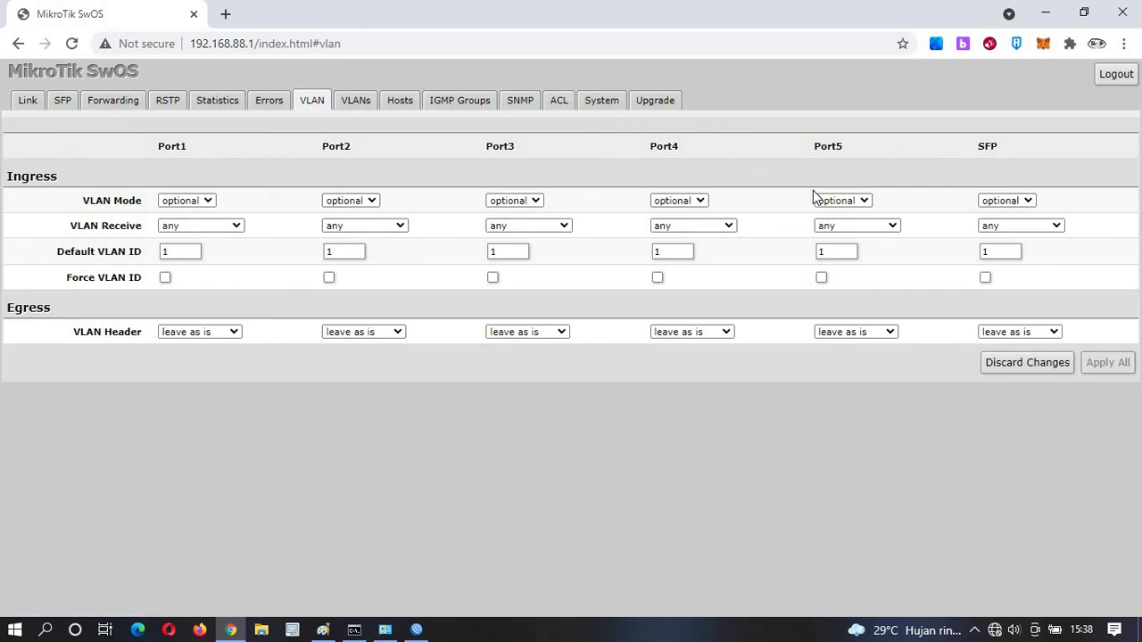
{"action": "left_click", "coordinate": [841, 204]}
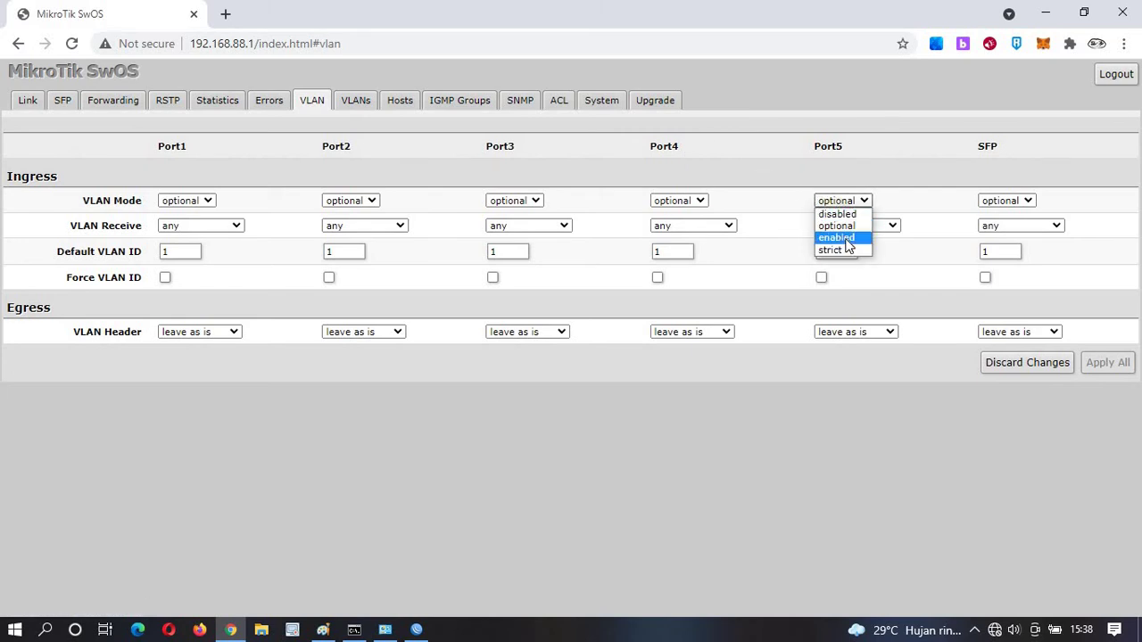
{"action": "left_click", "coordinate": [847, 239]}
{"action": "left_click", "coordinate": [697, 201]}
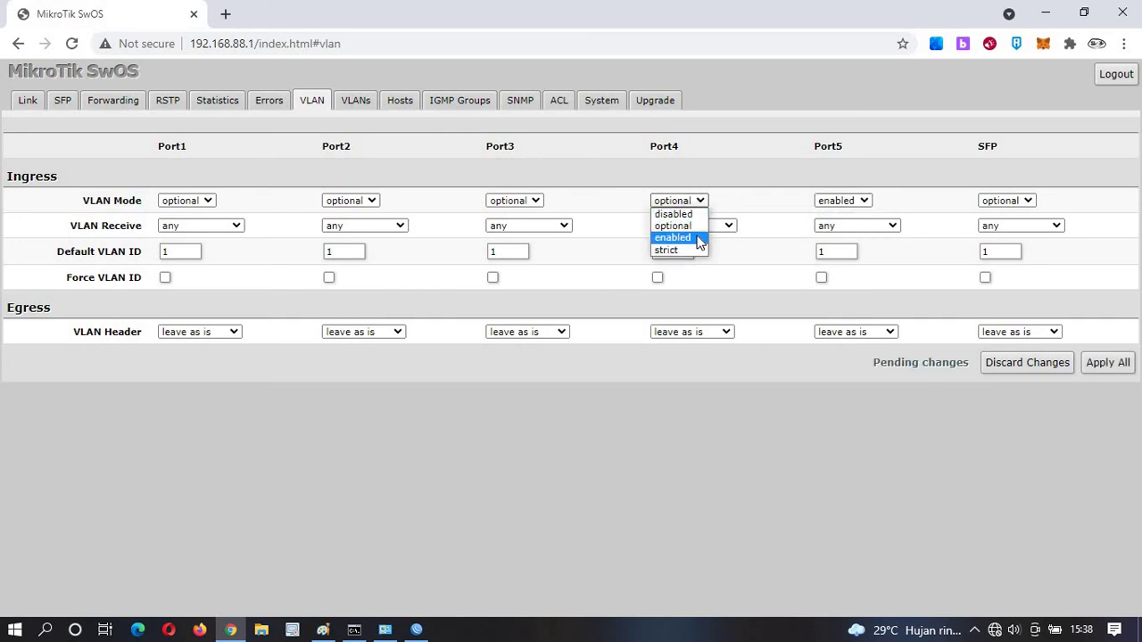
{"action": "left_click", "coordinate": [704, 238]}
{"action": "left_click", "coordinate": [714, 230]}
{"action": "left_click", "coordinate": [717, 294]}
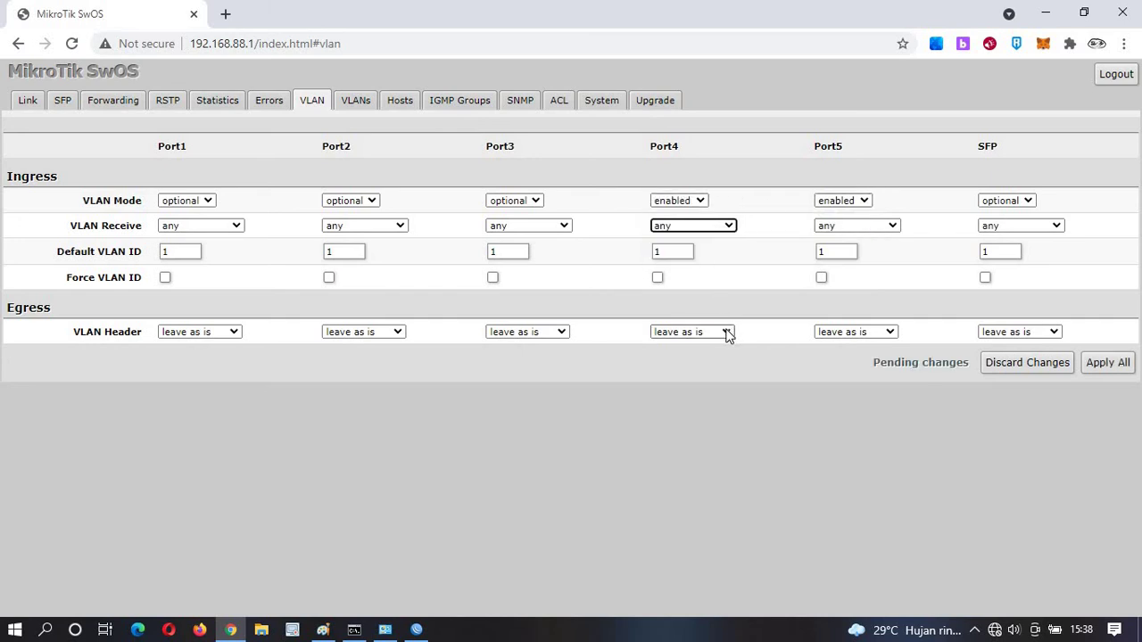
{"action": "left_click", "coordinate": [726, 332]}
{"action": "left_click", "coordinate": [720, 369]}
{"action": "left_click", "coordinate": [846, 333]}
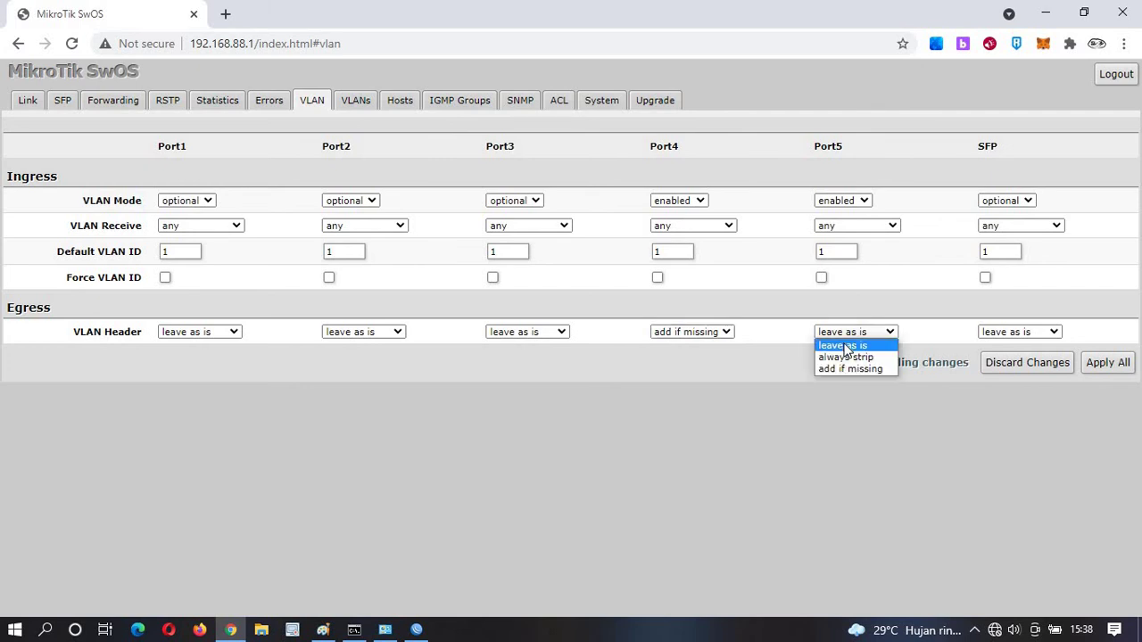
{"action": "left_click", "coordinate": [839, 371]}
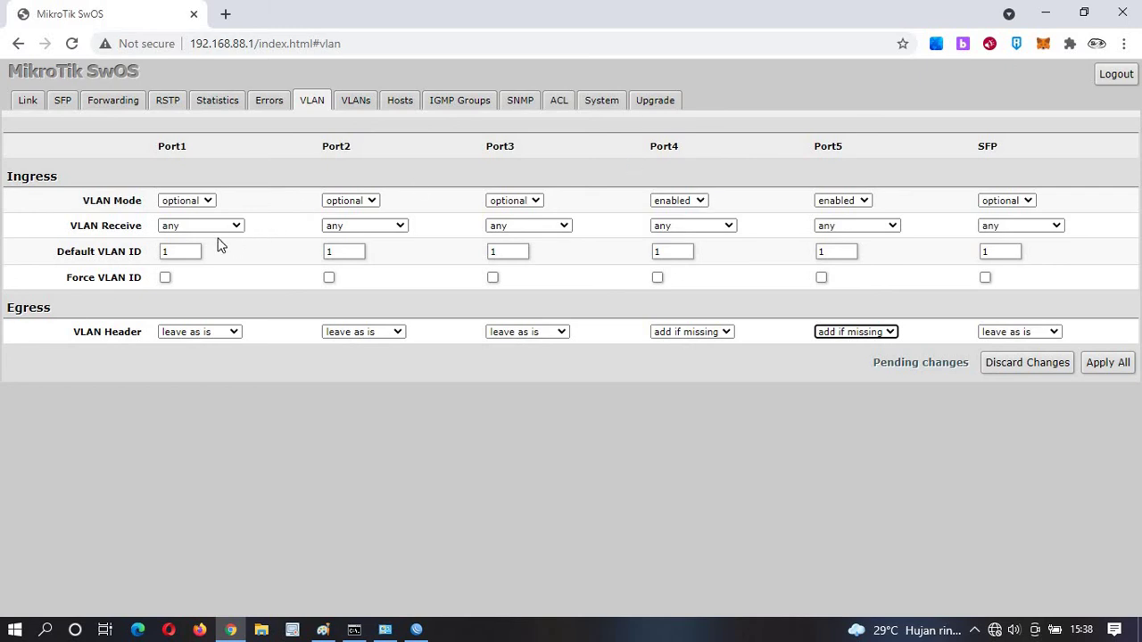
Set the default VLAN ID to 10 on Port1 and 20 on Port2.
{"action": "left_click", "coordinate": [181, 251]}
{"action": "type", "text": "0"}
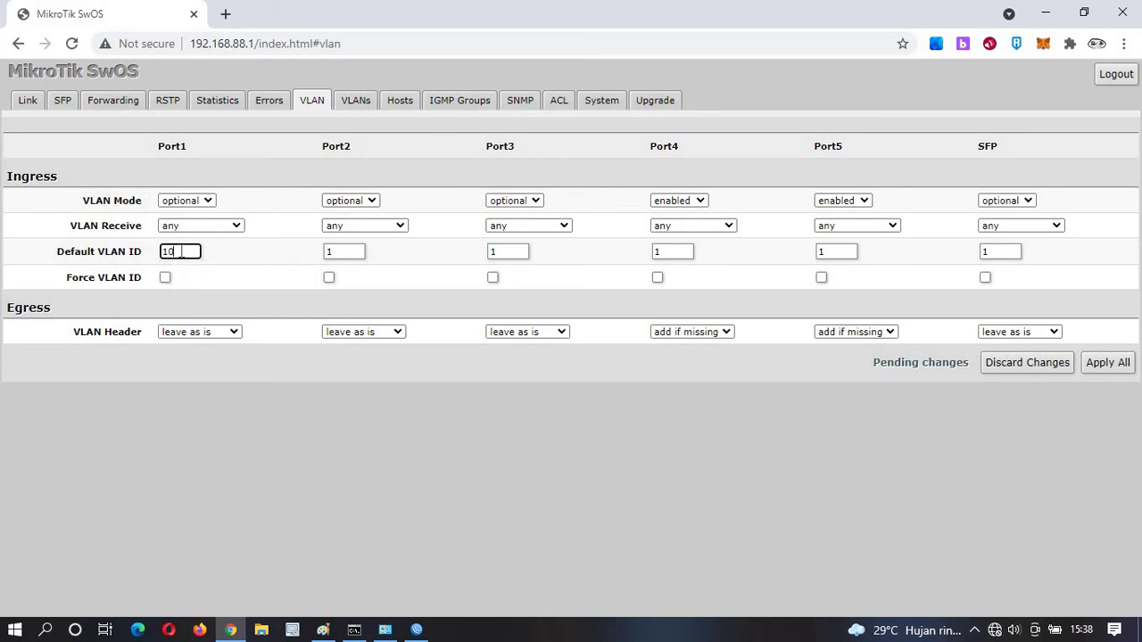
{"action": "left_click", "coordinate": [346, 251]}
{"action": "double_click", "coordinate": [348, 252]}
{"action": "key", "text": "BackSpace"}
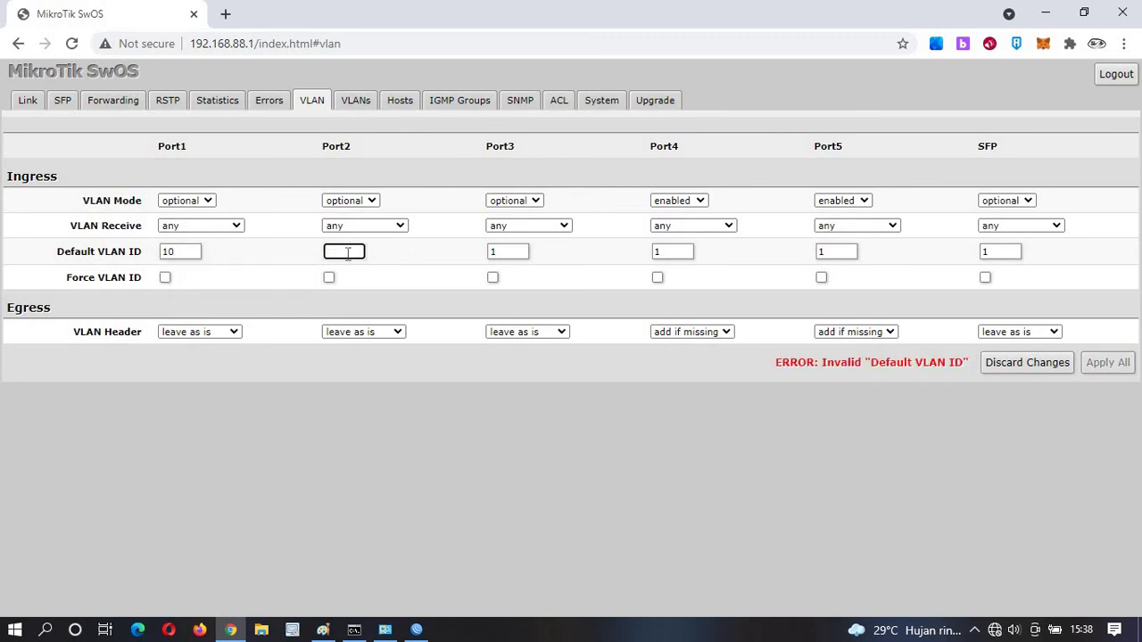
{"action": "type", "text": "20"}
Set Port1 and Port2 to strict mode with 'always strip' headers, then Apply All.
{"action": "left_click", "coordinate": [191, 202]}
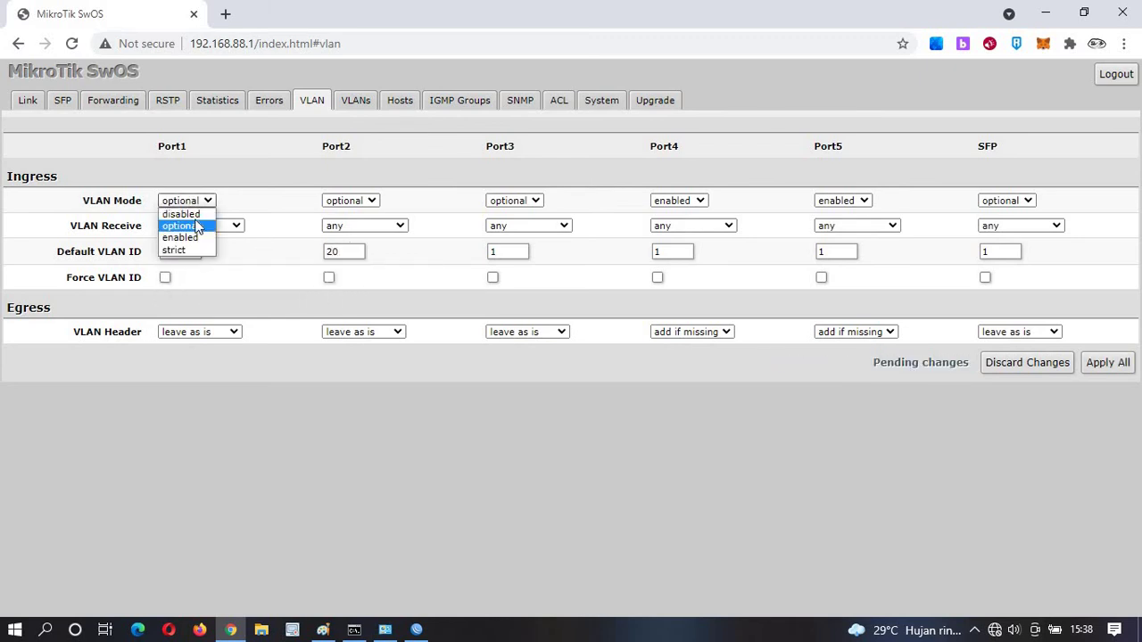
{"action": "left_click", "coordinate": [177, 250]}
{"action": "left_click", "coordinate": [328, 203]}
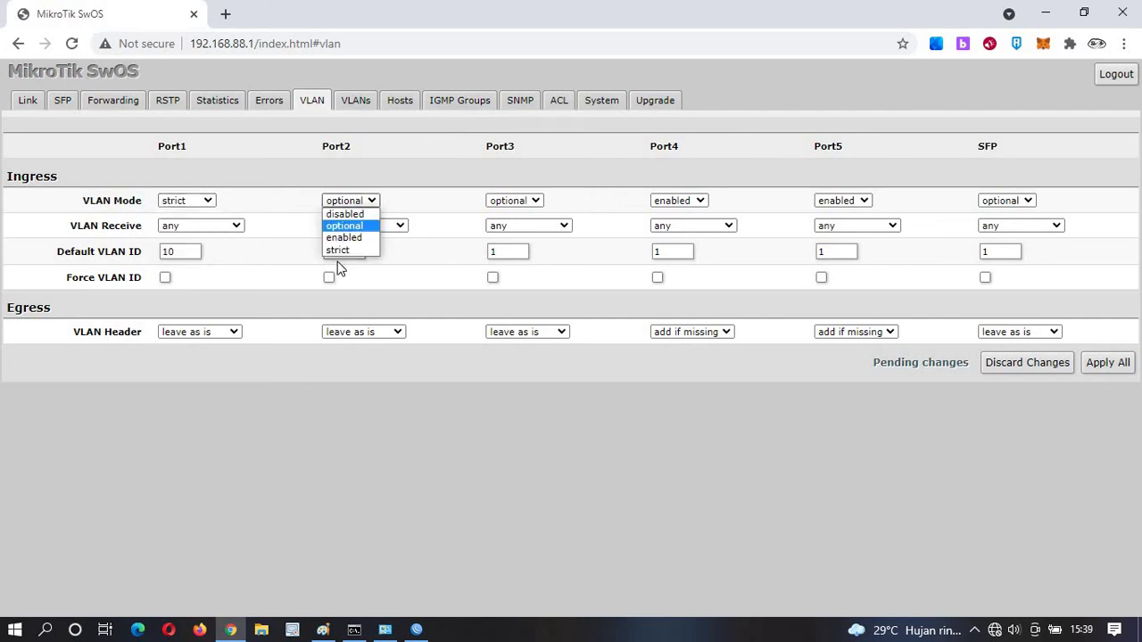
{"action": "left_click", "coordinate": [339, 251]}
{"action": "left_click", "coordinate": [219, 332]}
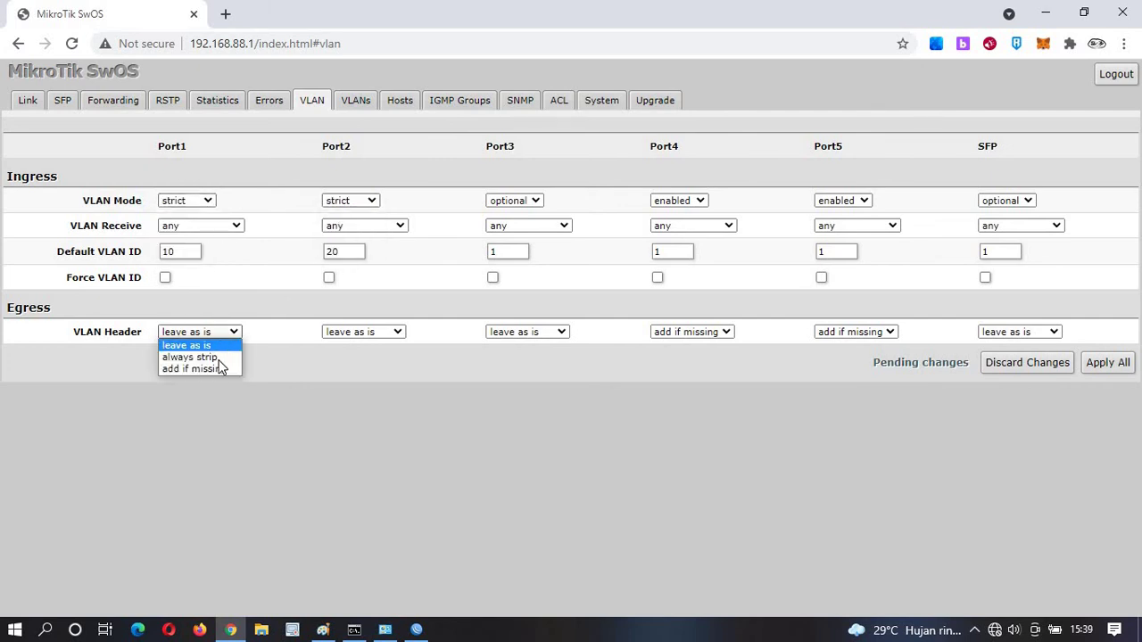
{"action": "left_click", "coordinate": [191, 356]}
{"action": "left_click", "coordinate": [364, 331]}
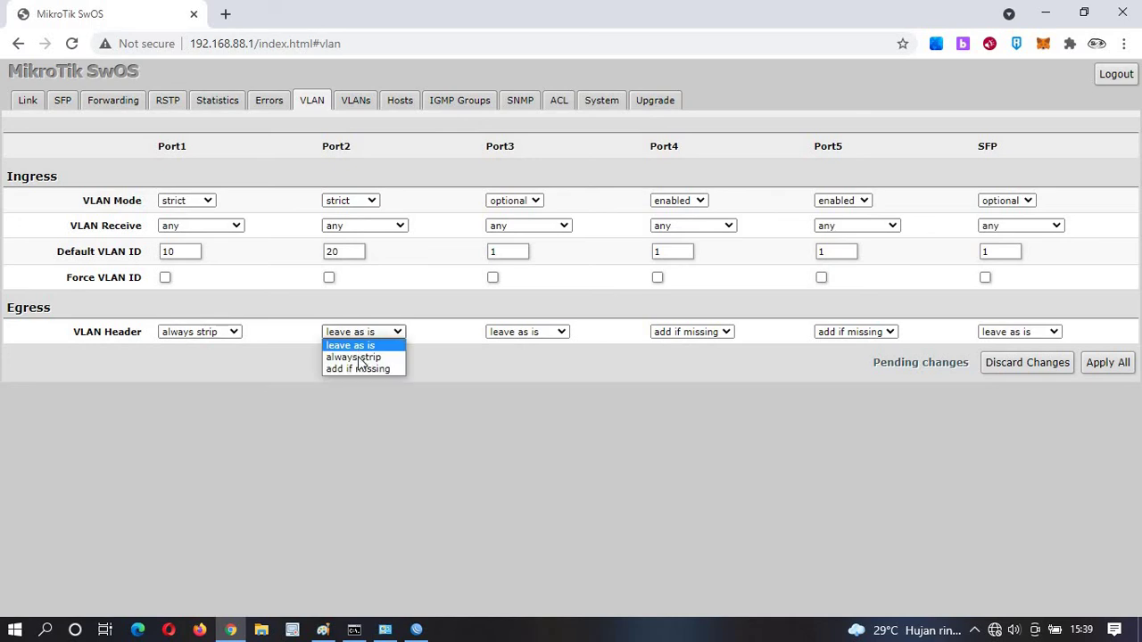
{"action": "left_click", "coordinate": [356, 357]}
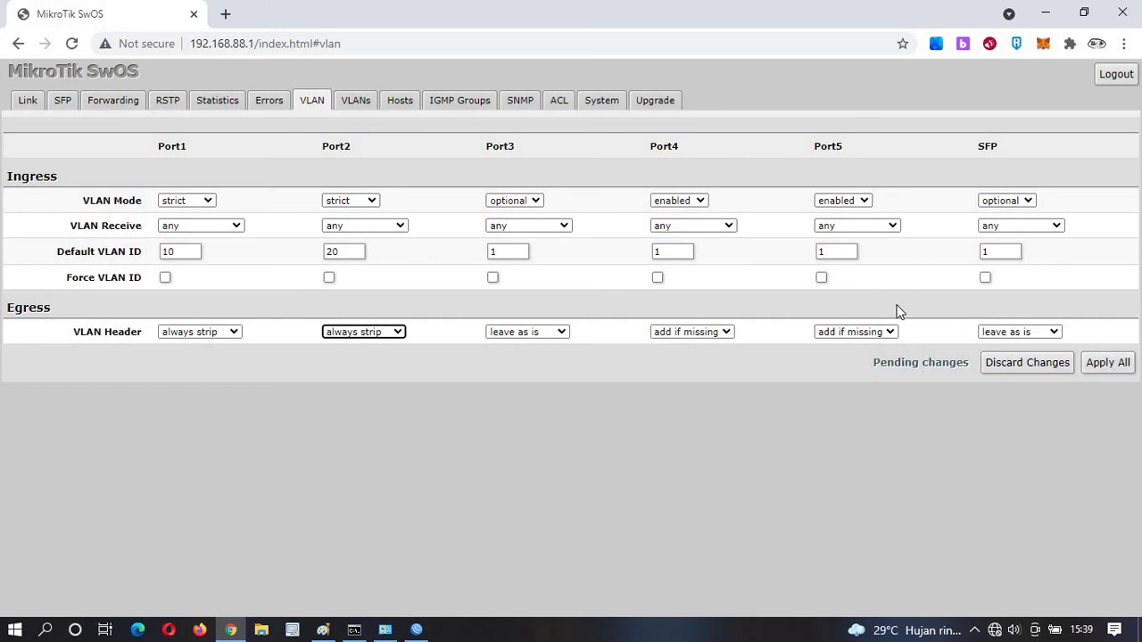
{"action": "left_click", "coordinate": [1124, 364]}
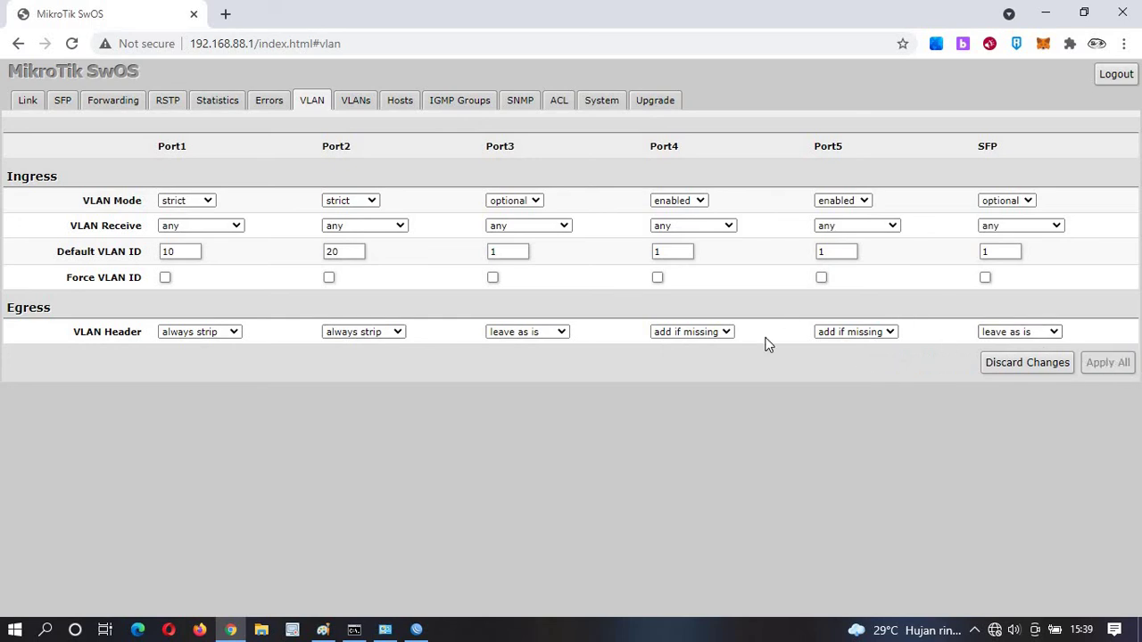
Add VLAN 10 with Port1 untagged, Port2 excluded, and Port4 and Port5 tagged.
{"action": "left_click", "coordinate": [346, 104]}
{"action": "left_click", "coordinate": [910, 176]}
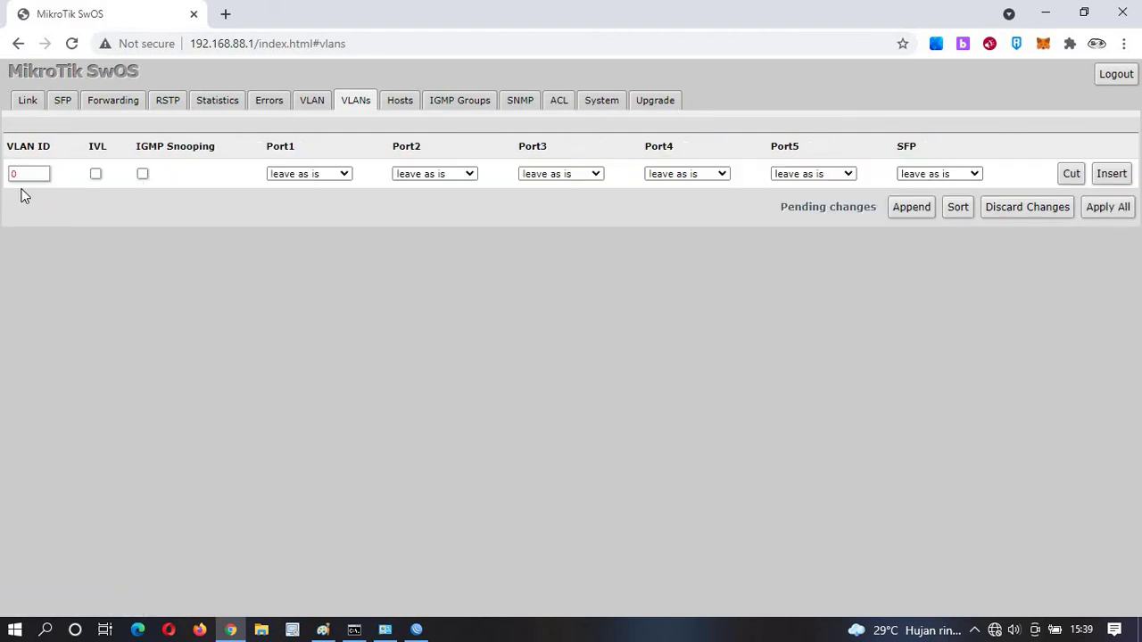
{"action": "double_click", "coordinate": [26, 172]}
{"action": "type", "text": "10"}
{"action": "left_click", "coordinate": [293, 176]}
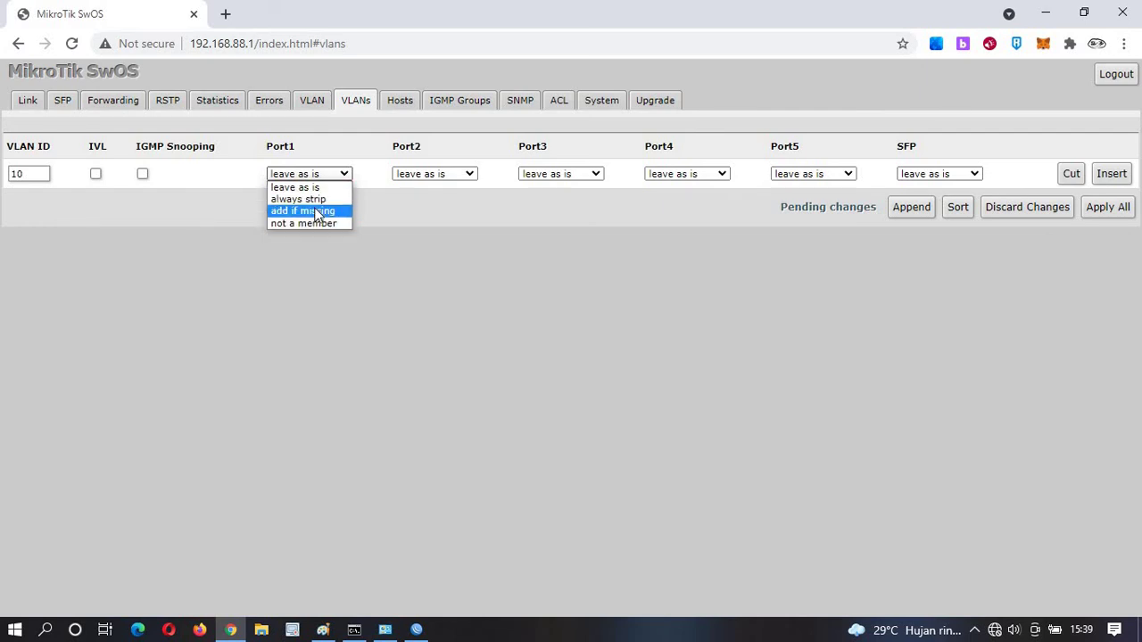
{"action": "left_click", "coordinate": [298, 199]}
{"action": "left_click", "coordinate": [418, 176]}
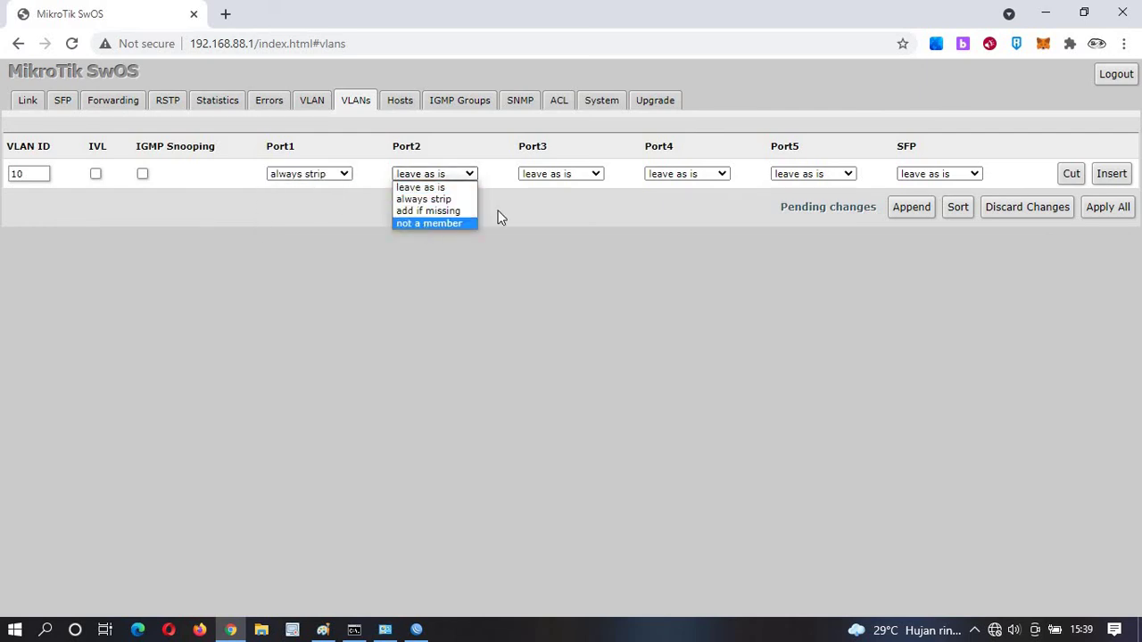
{"action": "left_click", "coordinate": [446, 223]}
{"action": "left_click", "coordinate": [535, 176]}
{"action": "left_click", "coordinate": [694, 174]}
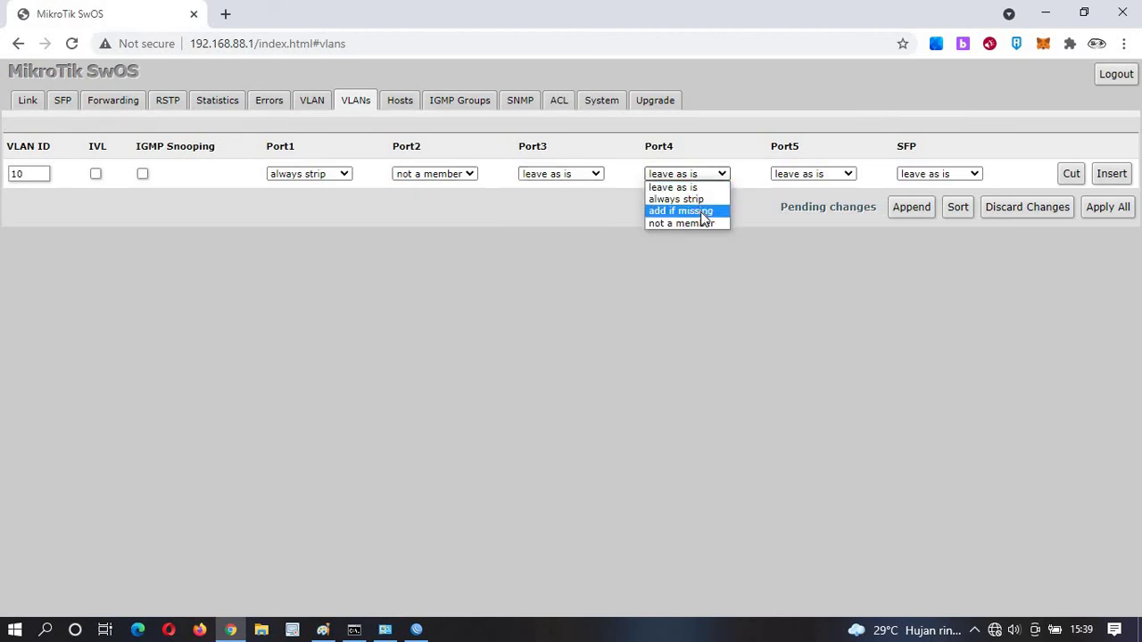
{"action": "left_click", "coordinate": [682, 212]}
{"action": "left_click", "coordinate": [783, 174]}
{"action": "left_click", "coordinate": [807, 212]}
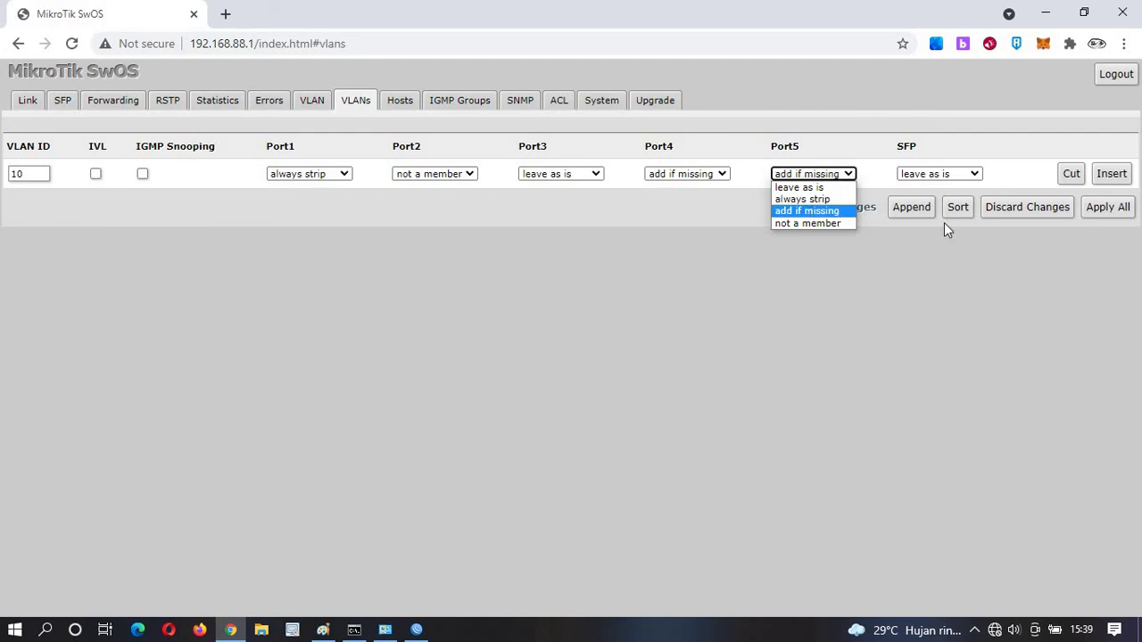
Add VLAN 20 with Port1 excluded, Port2 untagged, Port4 and Port5 tagged, and apply all.
{"action": "left_click", "coordinate": [911, 207]}
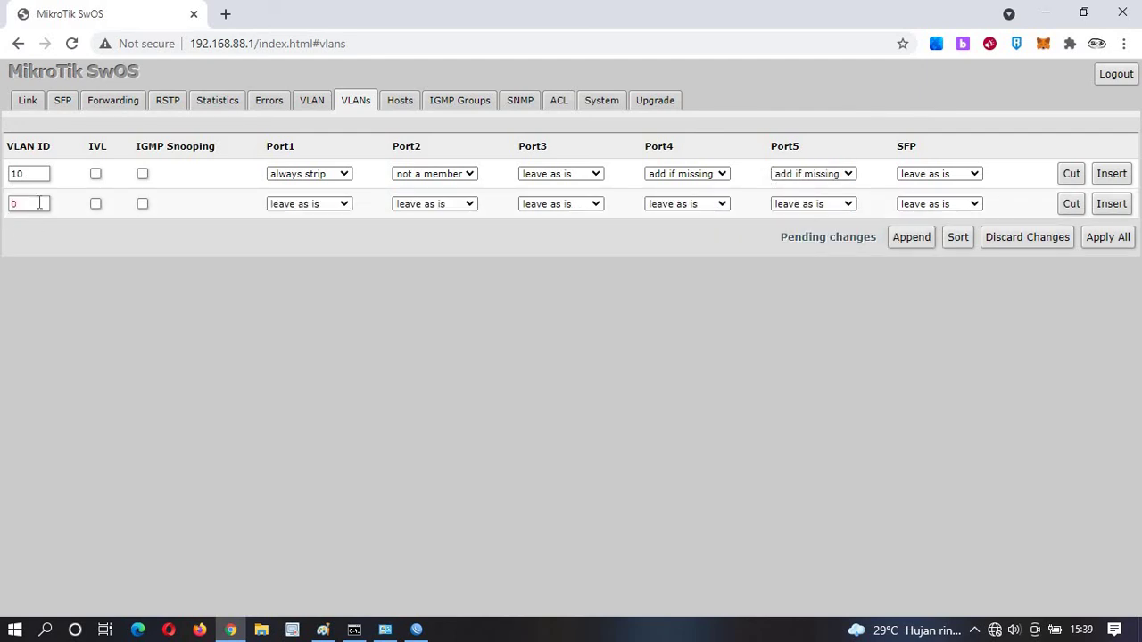
{"action": "left_click_drag", "start_coordinate": [39, 203], "coordinate": [4, 207]}
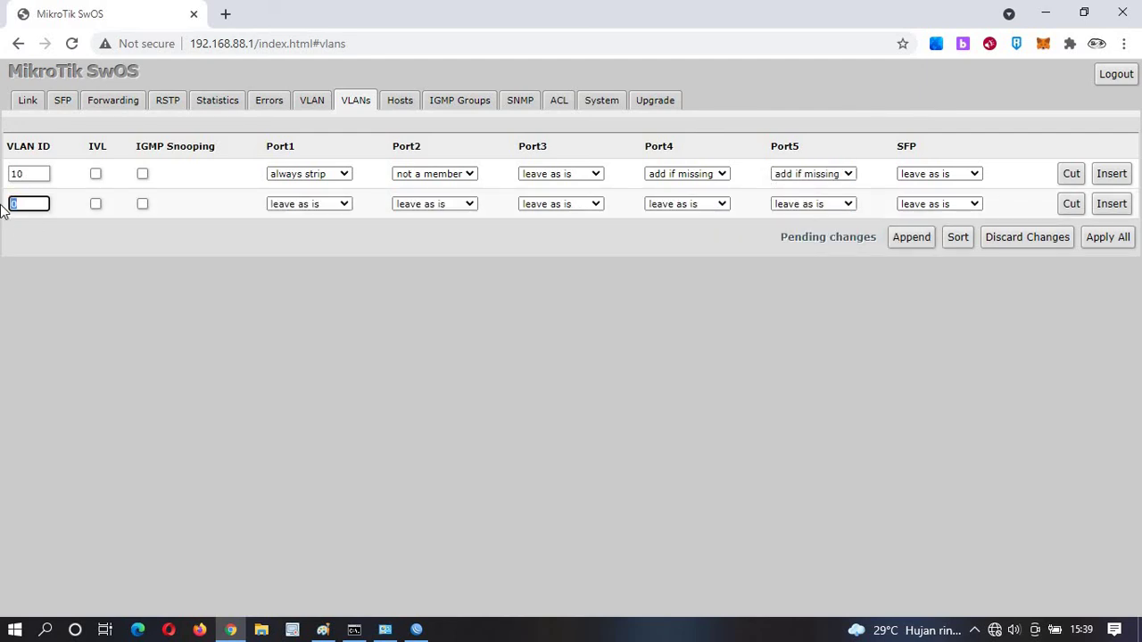
{"action": "type", "text": "20"}
{"action": "left_click", "coordinate": [307, 209]}
{"action": "left_click", "coordinate": [294, 254]}
{"action": "left_click", "coordinate": [429, 204]}
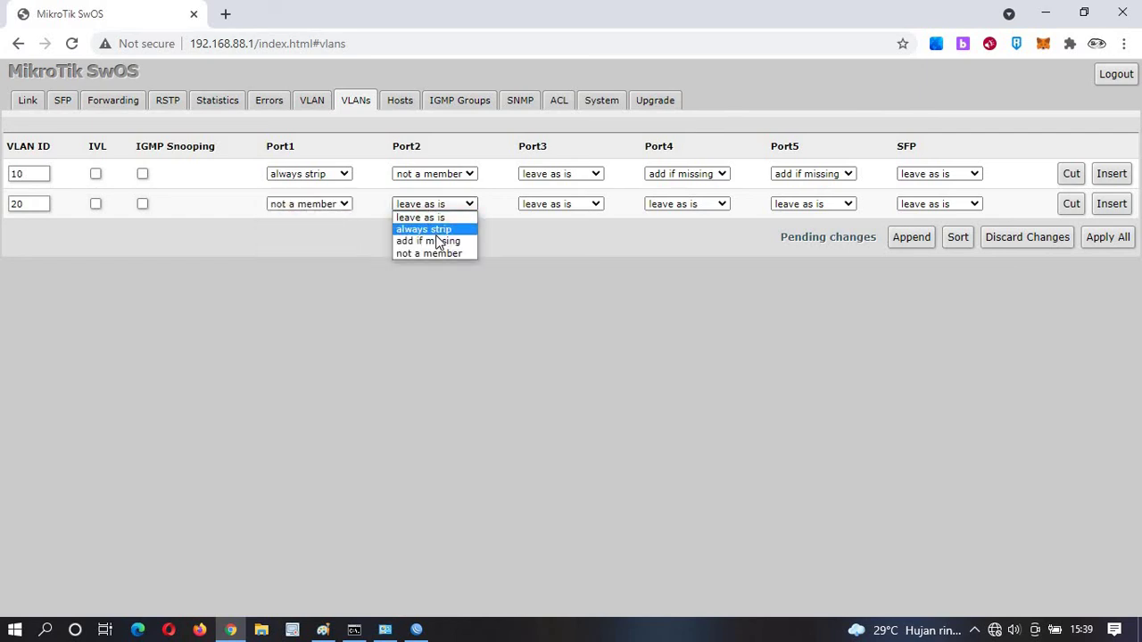
{"action": "left_click", "coordinate": [432, 229]}
{"action": "left_click", "coordinate": [531, 204]}
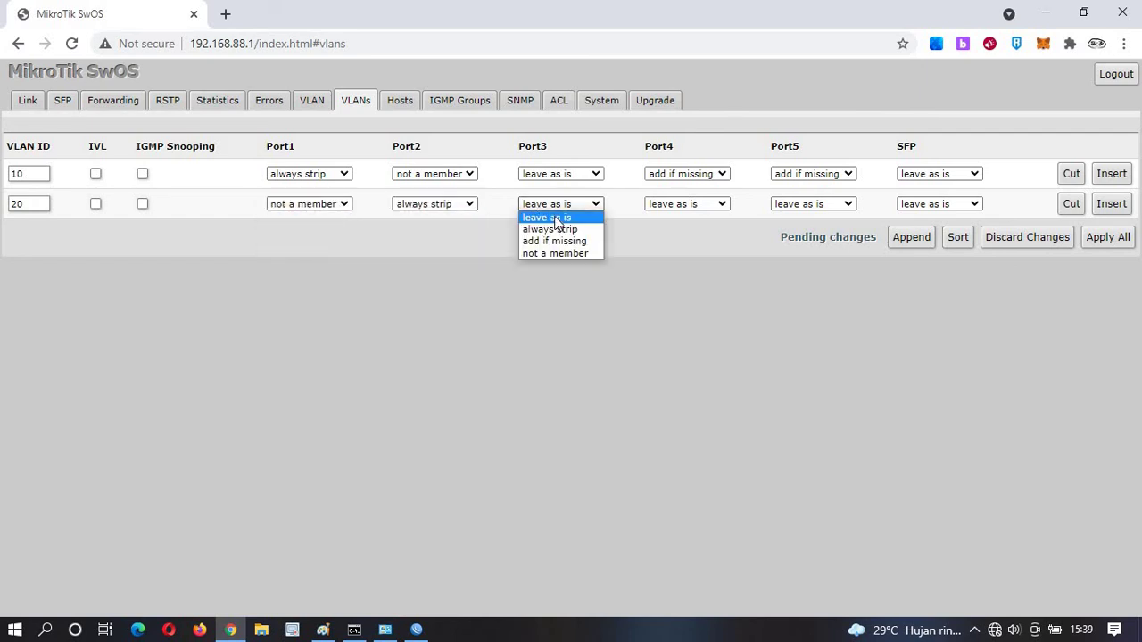
{"action": "left_click", "coordinate": [684, 204]}
{"action": "left_click", "coordinate": [683, 241]}
{"action": "left_click", "coordinate": [792, 207]}
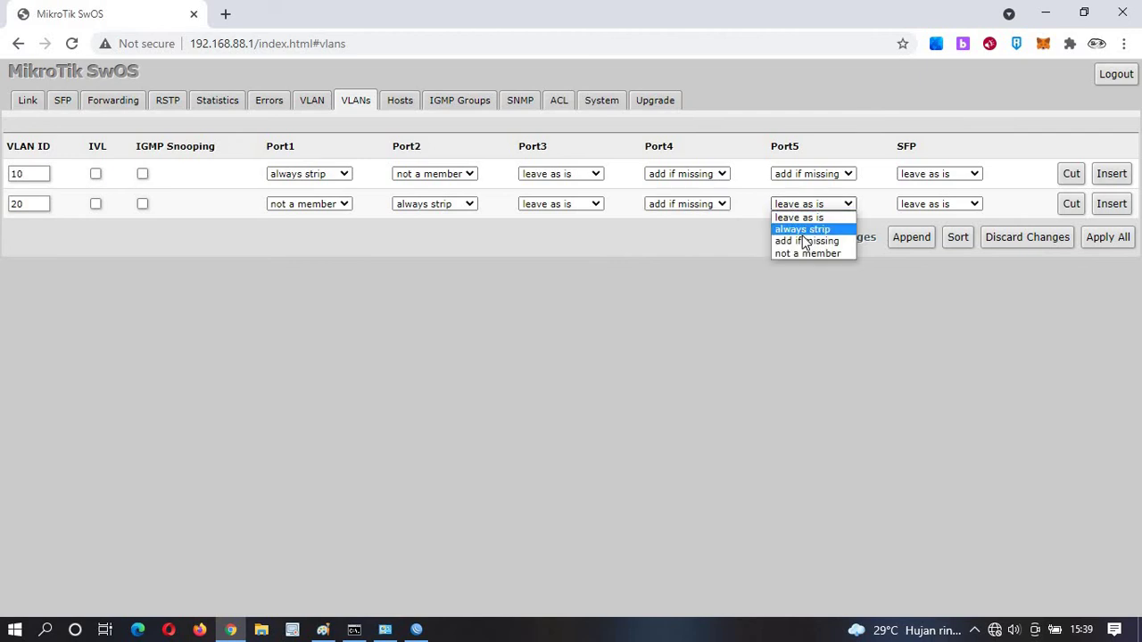
{"action": "left_click", "coordinate": [805, 241]}
{"action": "left_click", "coordinate": [1104, 239]}
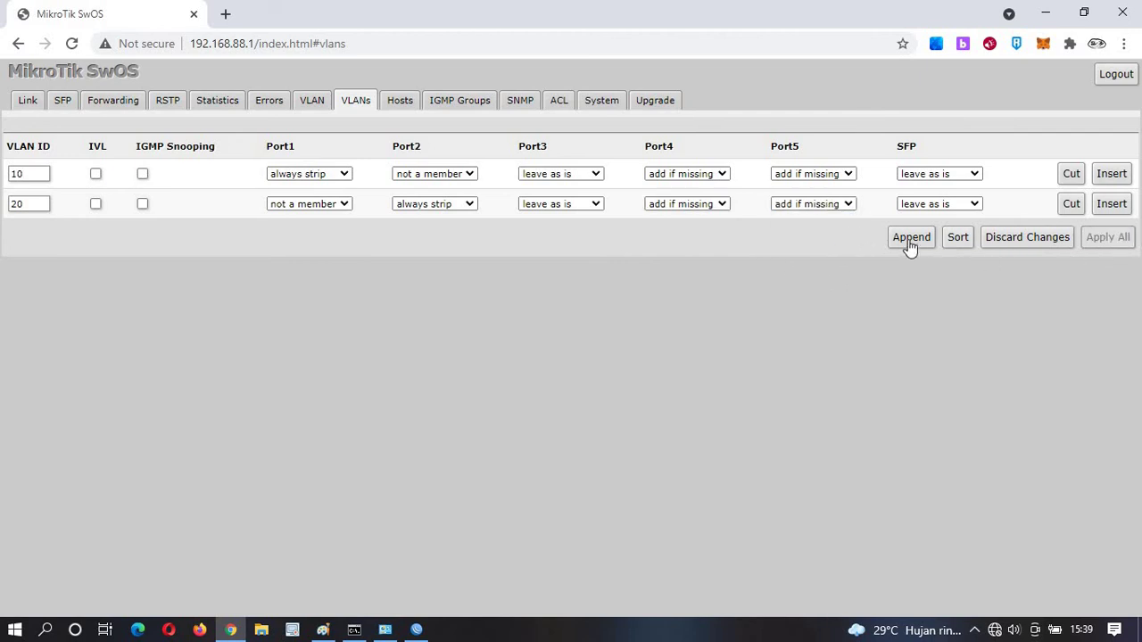
Change the switch identity on the System tab to SW1 and apply it.
{"action": "left_click", "coordinate": [312, 100]}
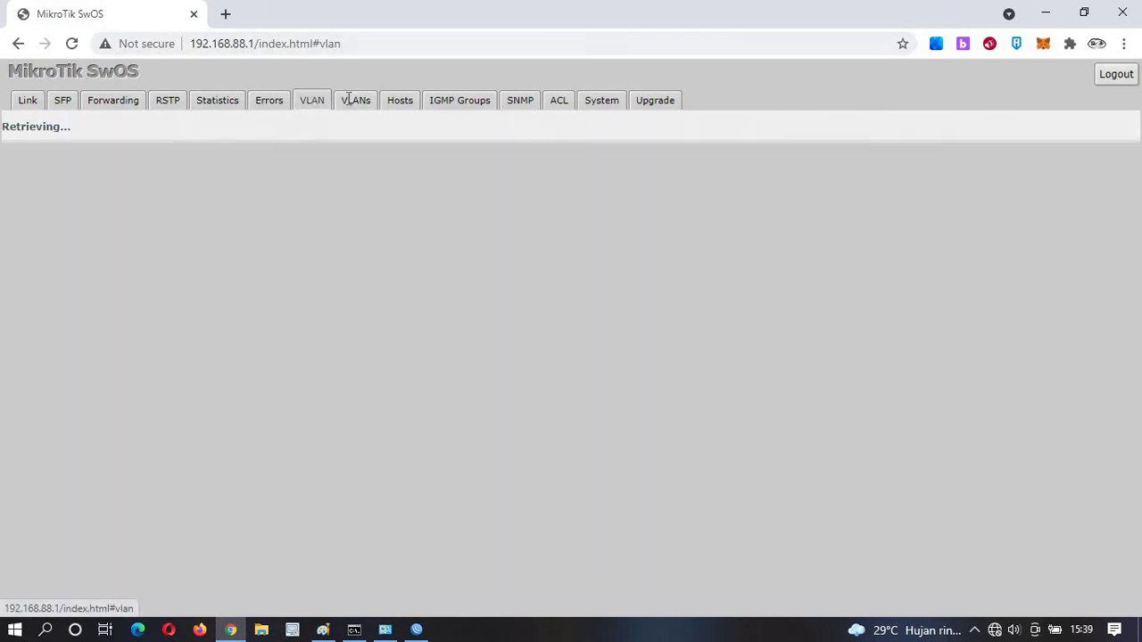
{"action": "left_click", "coordinate": [350, 100]}
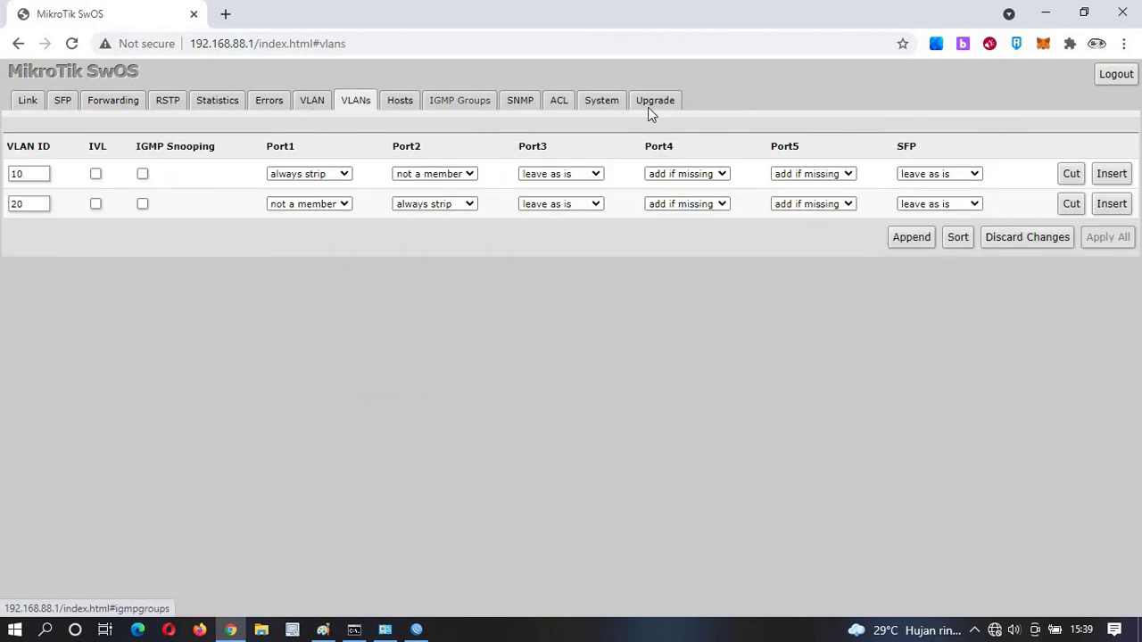
{"action": "left_click", "coordinate": [601, 100]}
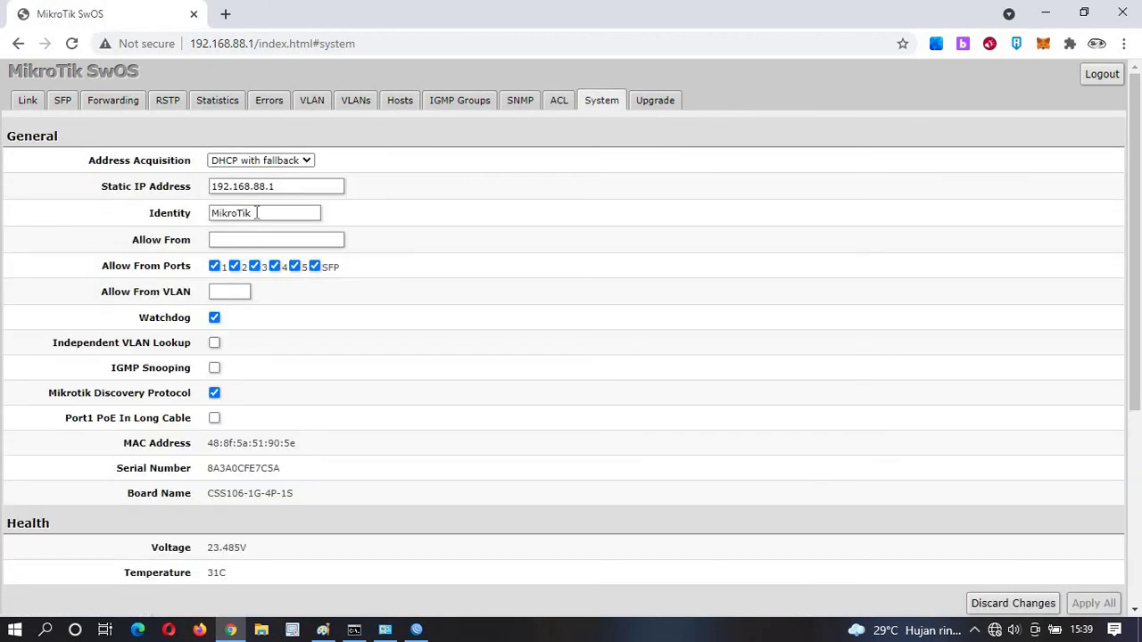
{"action": "left_click", "coordinate": [174, 212]}
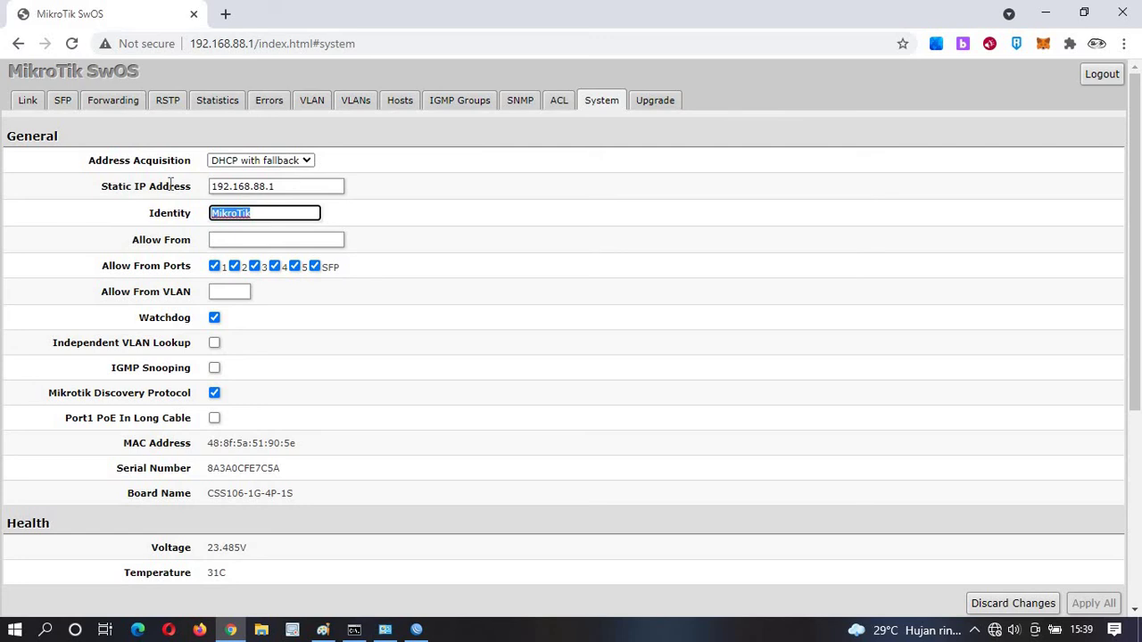
{"action": "type", "text": "Sw"}
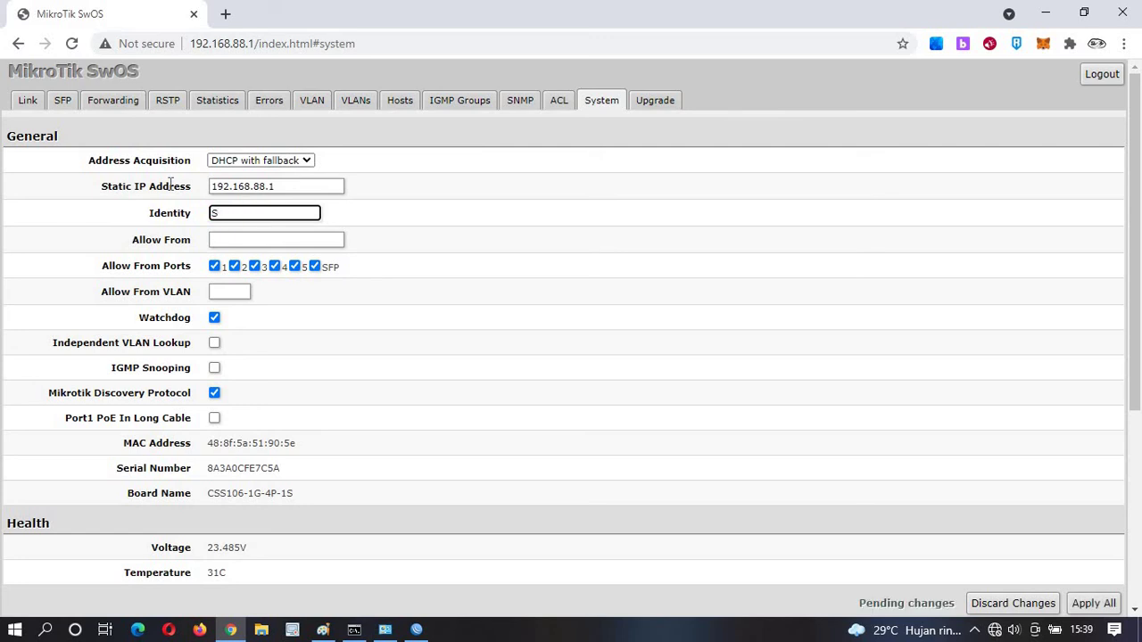
{"action": "scroll", "coordinate": [1038, 549], "scroll_direction": "down", "scroll_amount": 4}
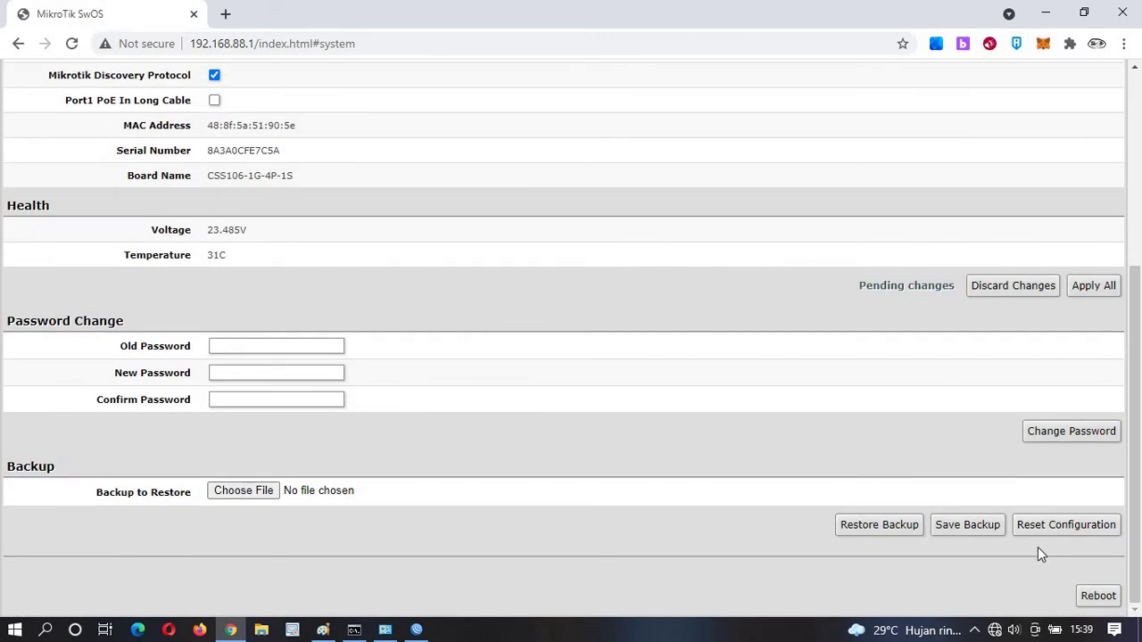
{"action": "scroll", "coordinate": [1017, 355], "scroll_direction": "up", "scroll_amount": 1}
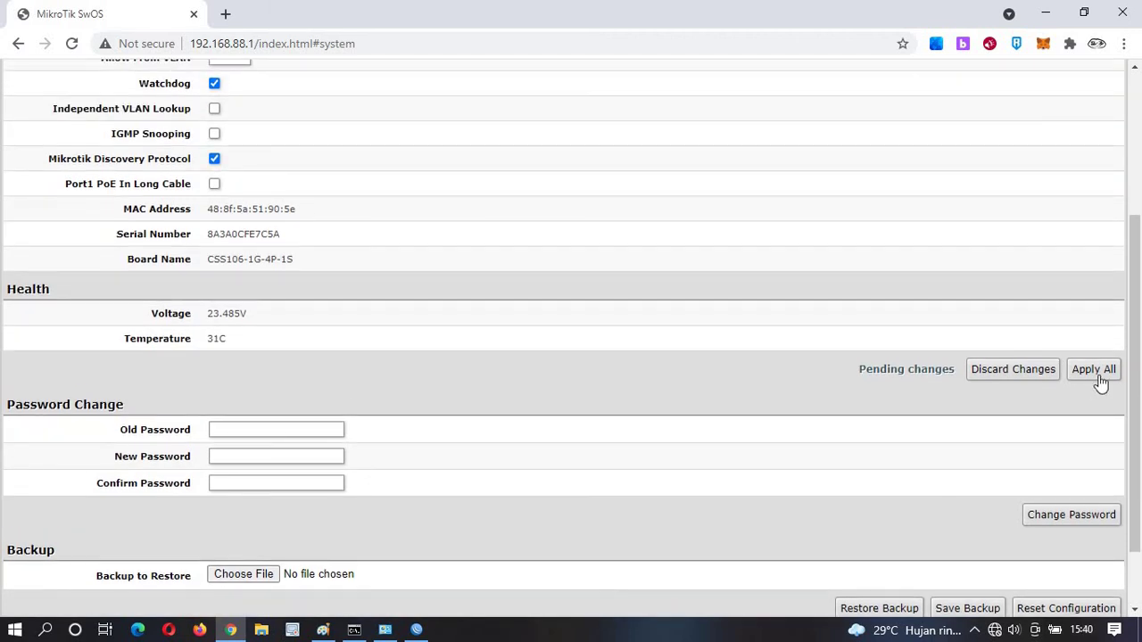
{"action": "left_click", "coordinate": [1096, 371]}
{"action": "scroll", "coordinate": [928, 470], "scroll_direction": "down", "scroll_amount": 1}
{"action": "scroll", "coordinate": [928, 470], "scroll_direction": "down", "scroll_amount": 1}
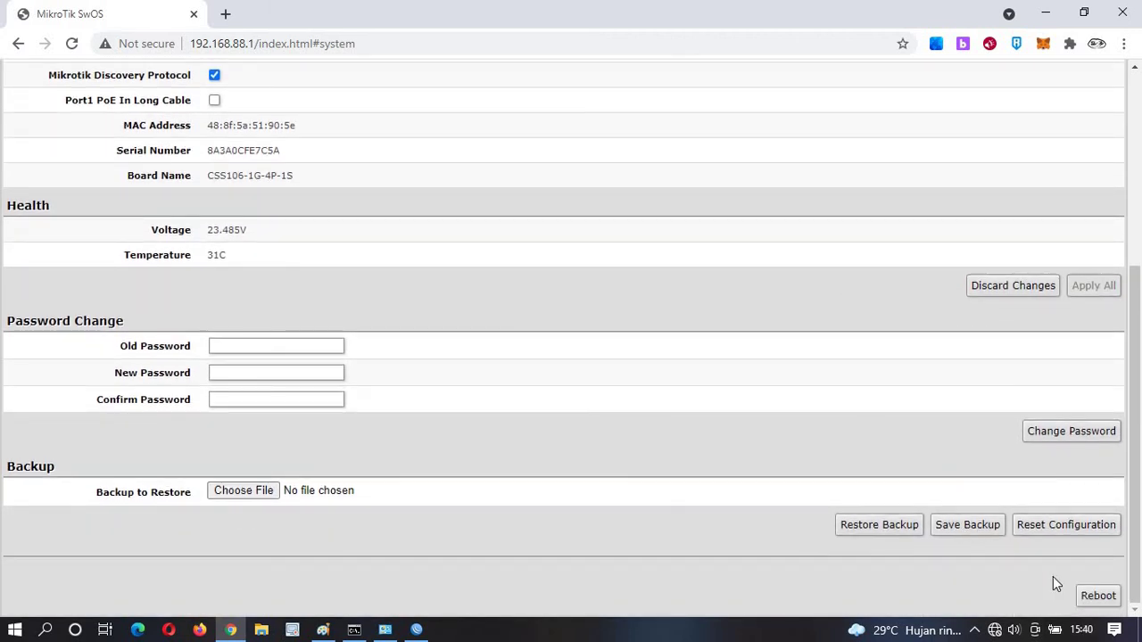
{"action": "scroll", "coordinate": [657, 268], "scroll_direction": "up", "scroll_amount": 4}
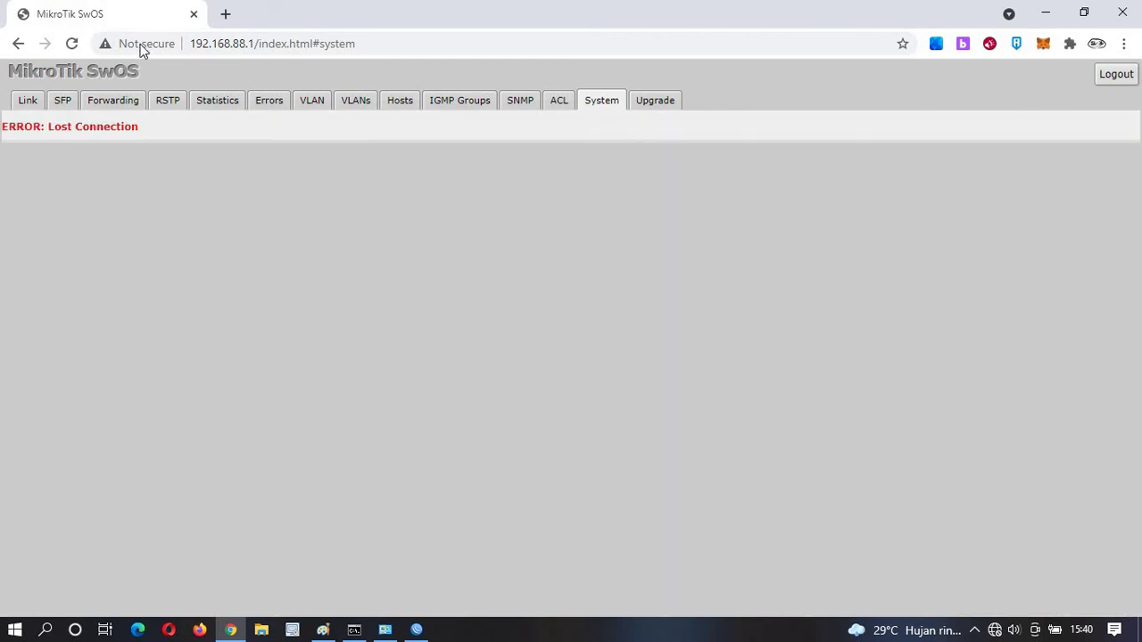
Reload the next switch's page and replace its MikroTik identity with Sw2, applied.
{"action": "left_click", "coordinate": [72, 44]}
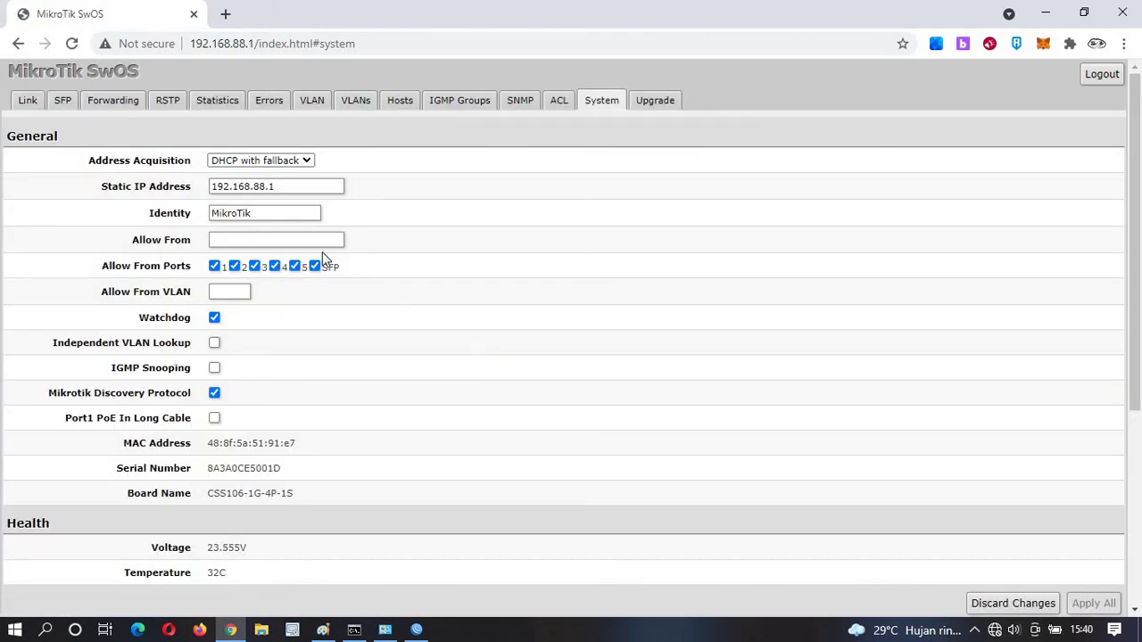
{"action": "left_click_drag", "start_coordinate": [261, 212], "coordinate": [94, 201]}
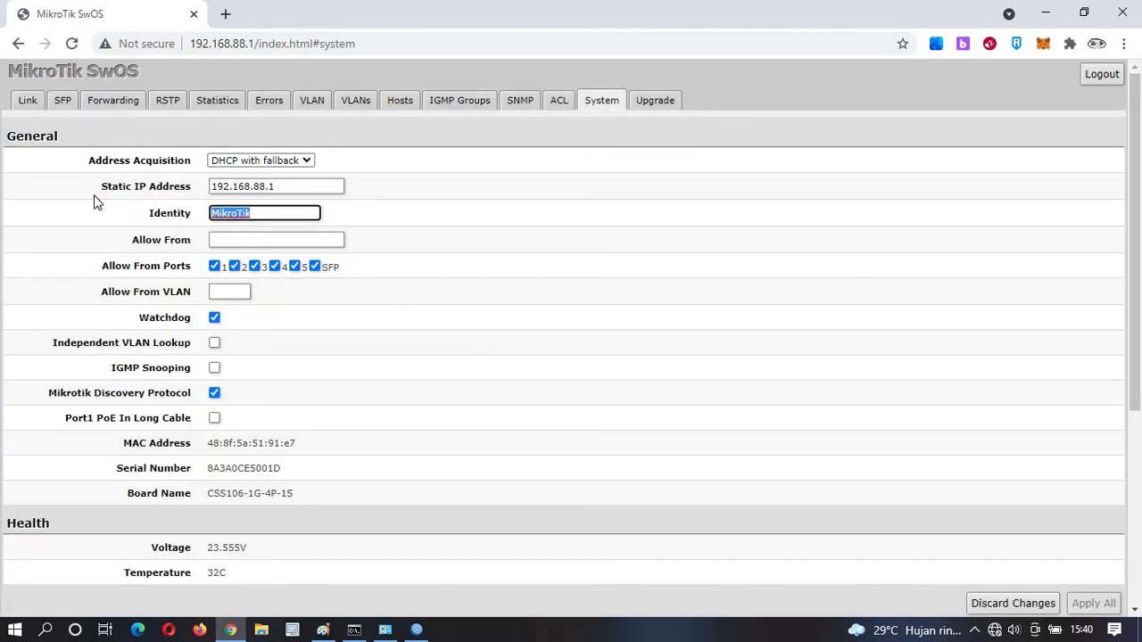
{"action": "type", "text": "Sw2"}
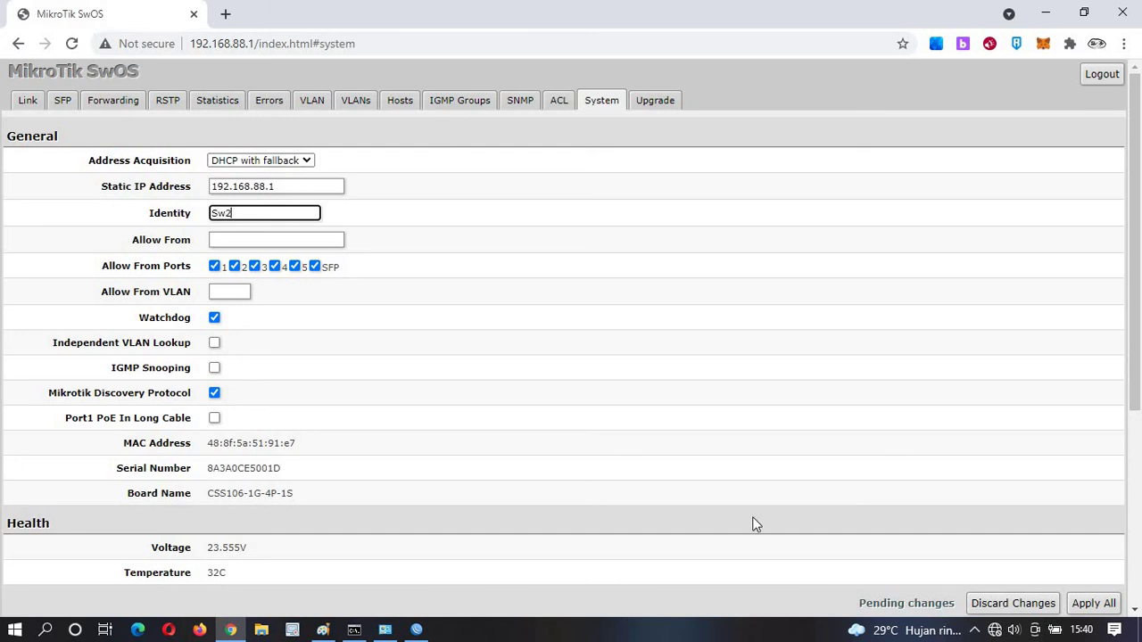
{"action": "scroll", "coordinate": [903, 471], "scroll_direction": "down", "scroll_amount": 4}
{"action": "left_click", "coordinate": [1092, 287]}
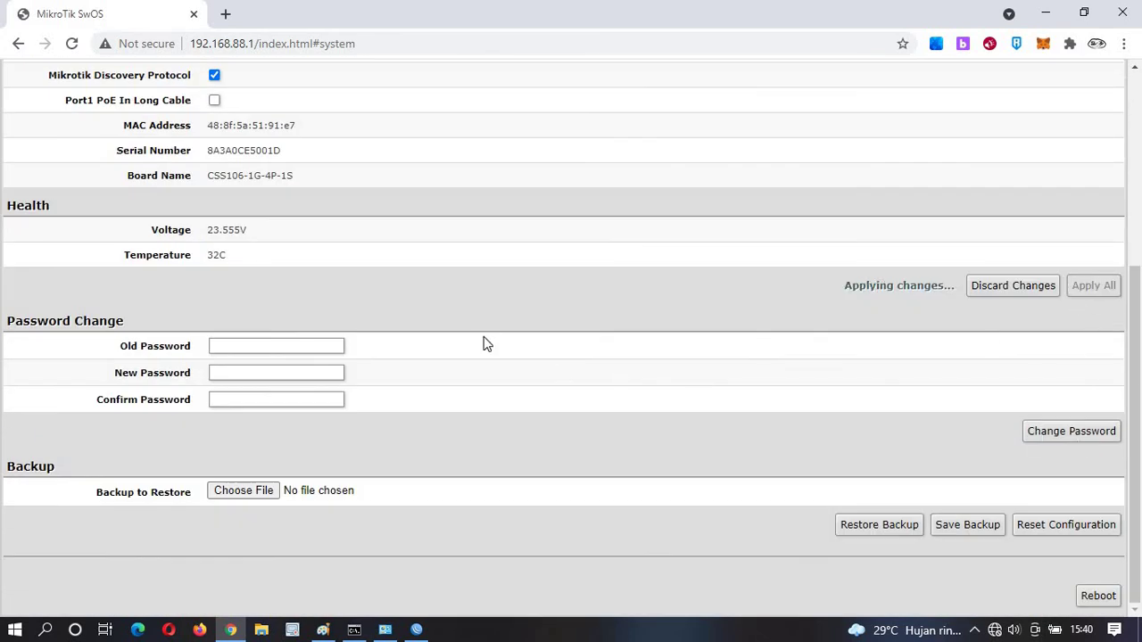
{"action": "scroll", "coordinate": [484, 344], "scroll_direction": "up", "scroll_amount": 5}
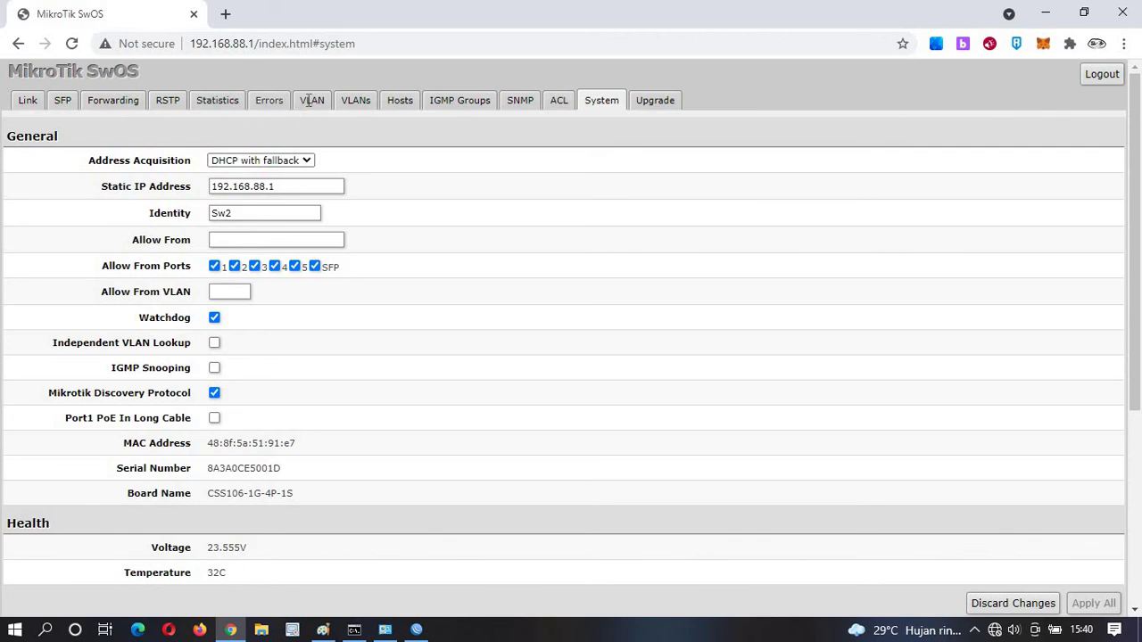
{"action": "left_click", "coordinate": [309, 101]}
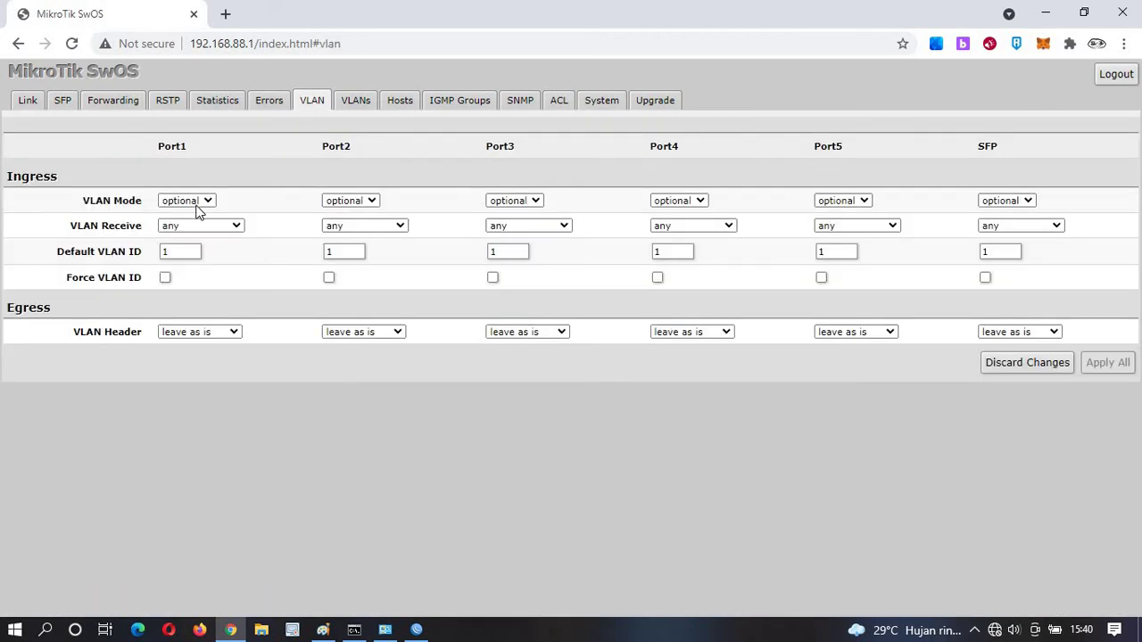
Make Port1 a strict access port with default VLAN ID 10 that strips tags on egress.
{"action": "left_click", "coordinate": [197, 205]}
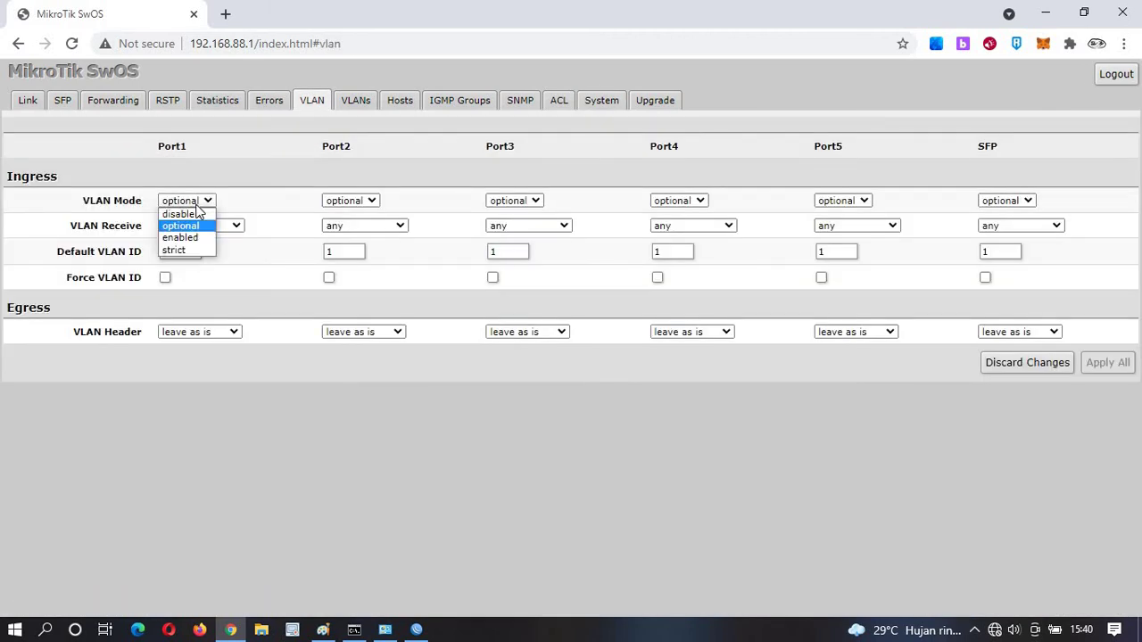
{"action": "left_click", "coordinate": [190, 248]}
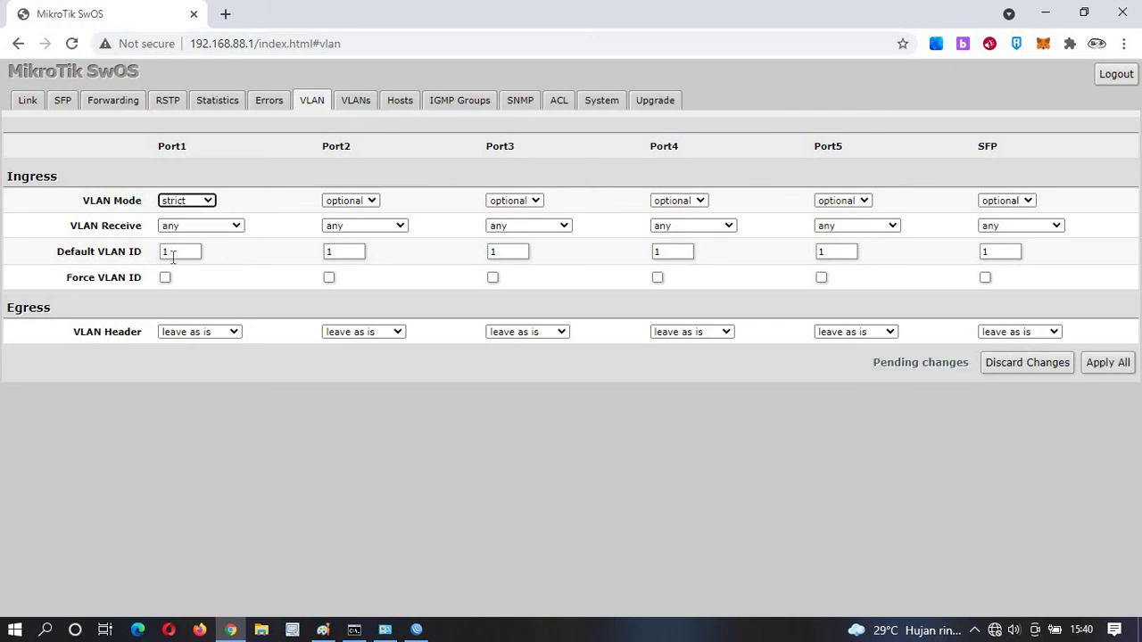
{"action": "double_click", "coordinate": [173, 254]}
{"action": "type", "text": "10"}
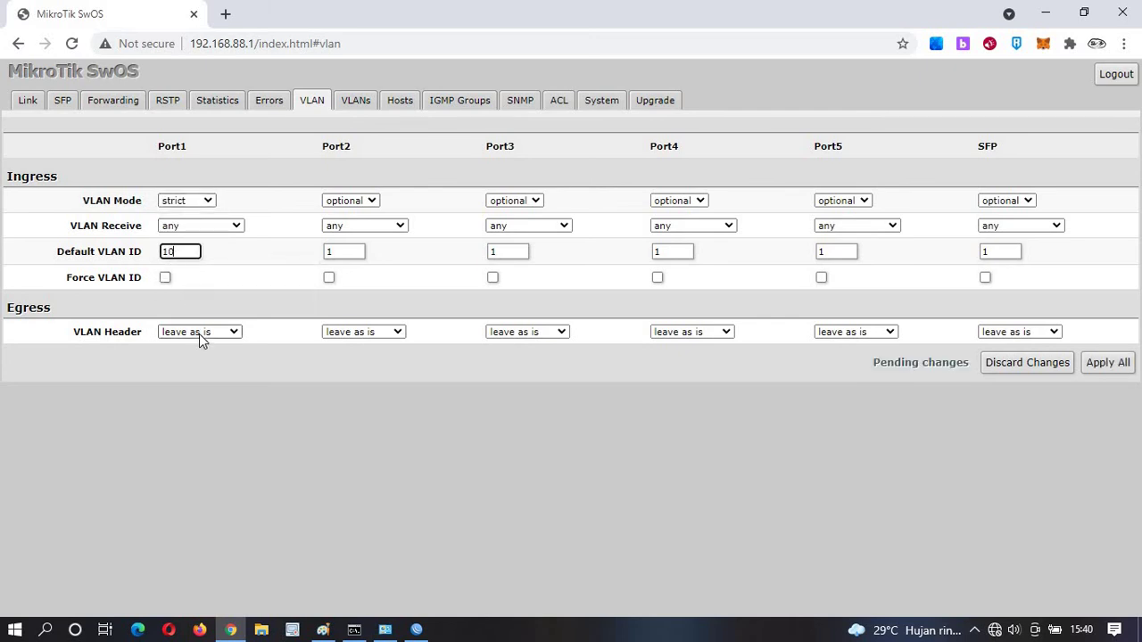
{"action": "left_click", "coordinate": [199, 332]}
{"action": "left_click", "coordinate": [203, 358]}
Make Port2 a strict access port that strips VLAN tags on egress.
{"action": "left_click", "coordinate": [355, 331]}
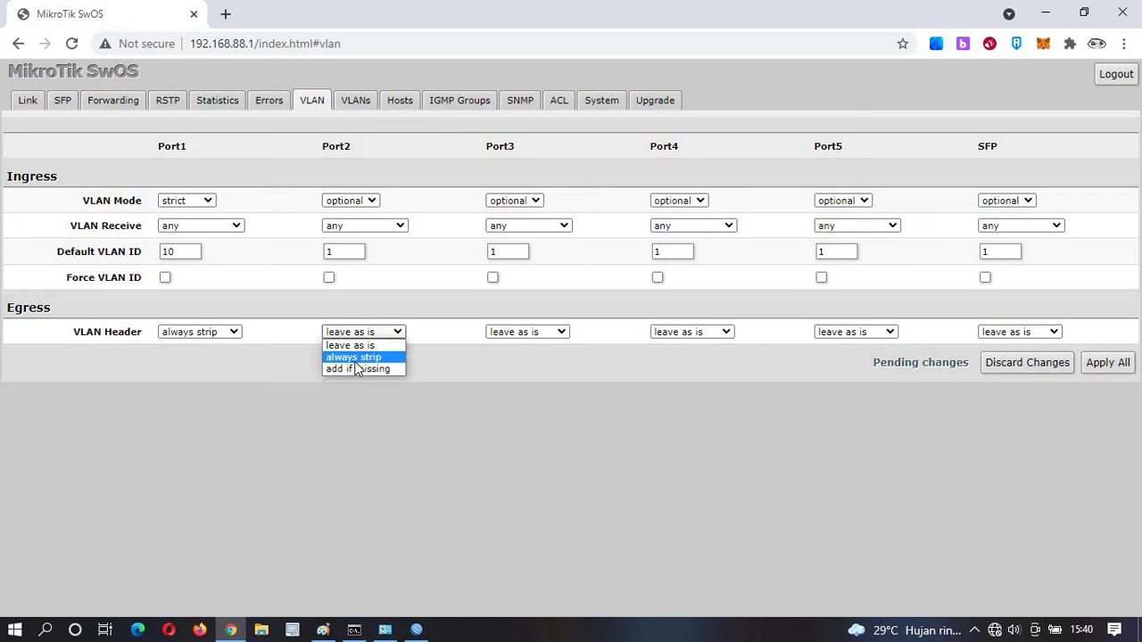
{"action": "left_click", "coordinate": [357, 357]}
{"action": "double_click", "coordinate": [330, 251]}
{"action": "type", "text": "10"}
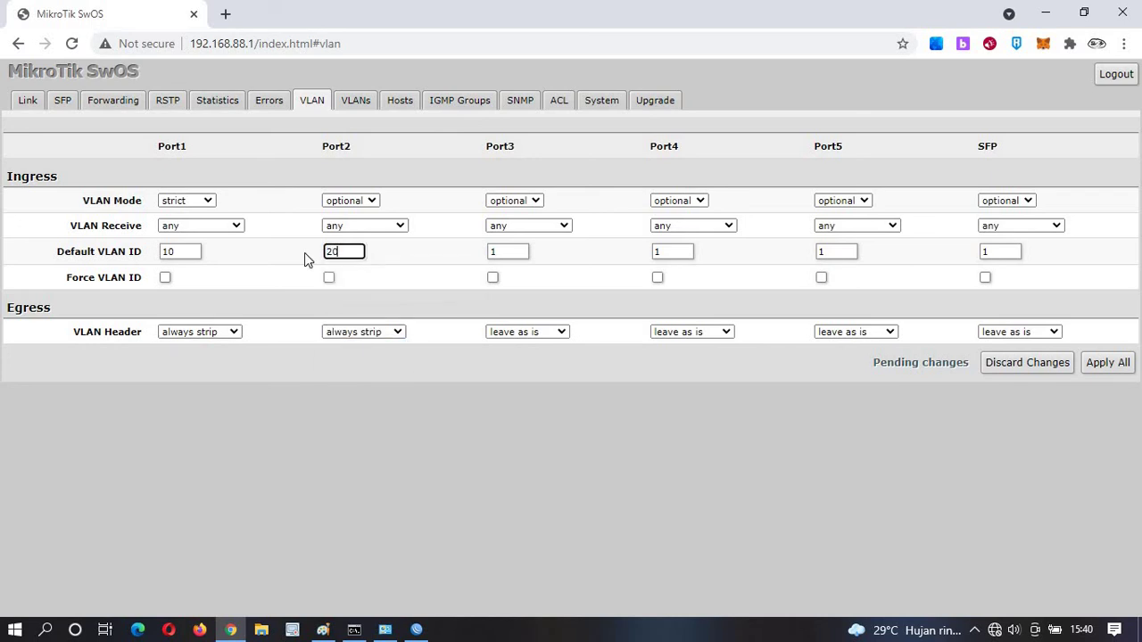
{"action": "left_click", "coordinate": [345, 201]}
{"action": "left_click", "coordinate": [355, 251]}
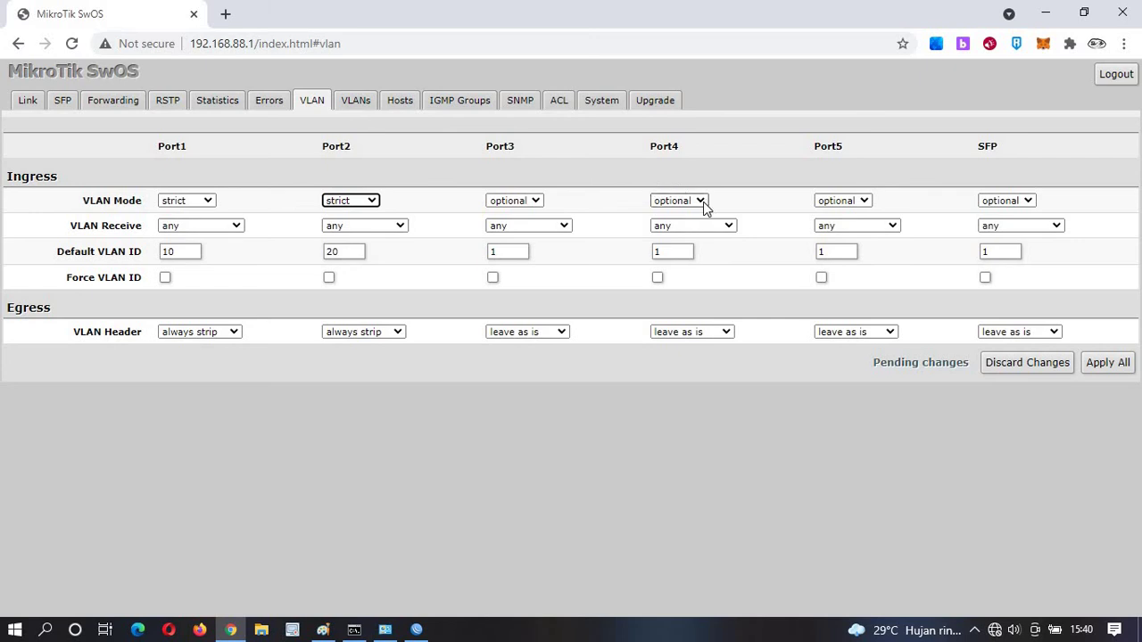
Enable VLAN on Port4 with add-if-missing tagging and apply the port settings.
{"action": "left_click", "coordinate": [700, 201]}
{"action": "left_click", "coordinate": [701, 237]}
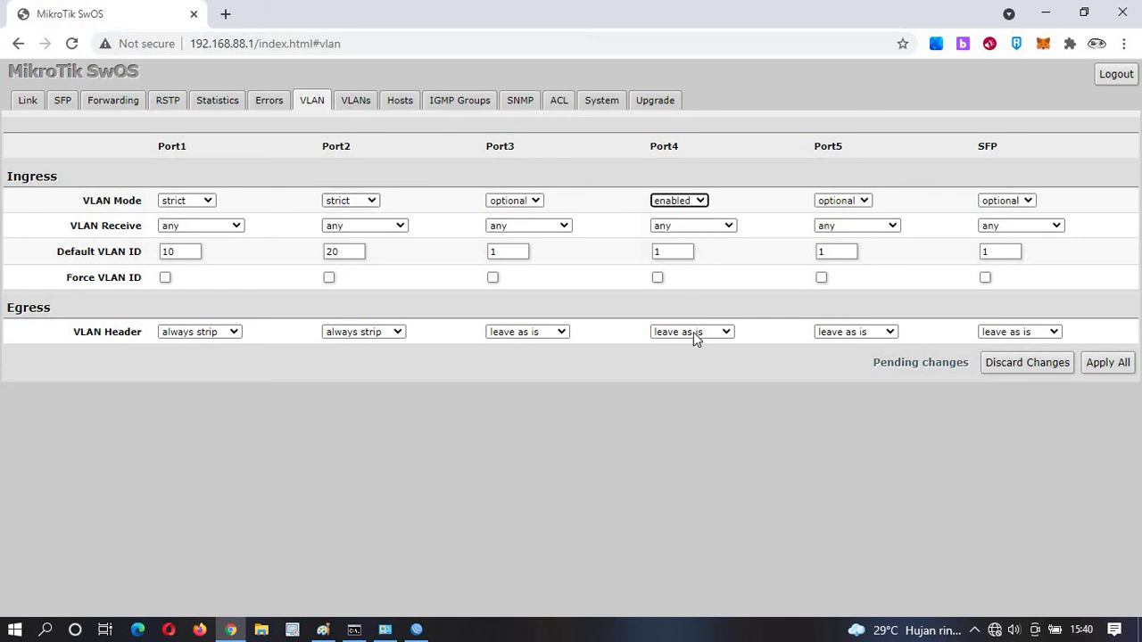
{"action": "left_click", "coordinate": [694, 332]}
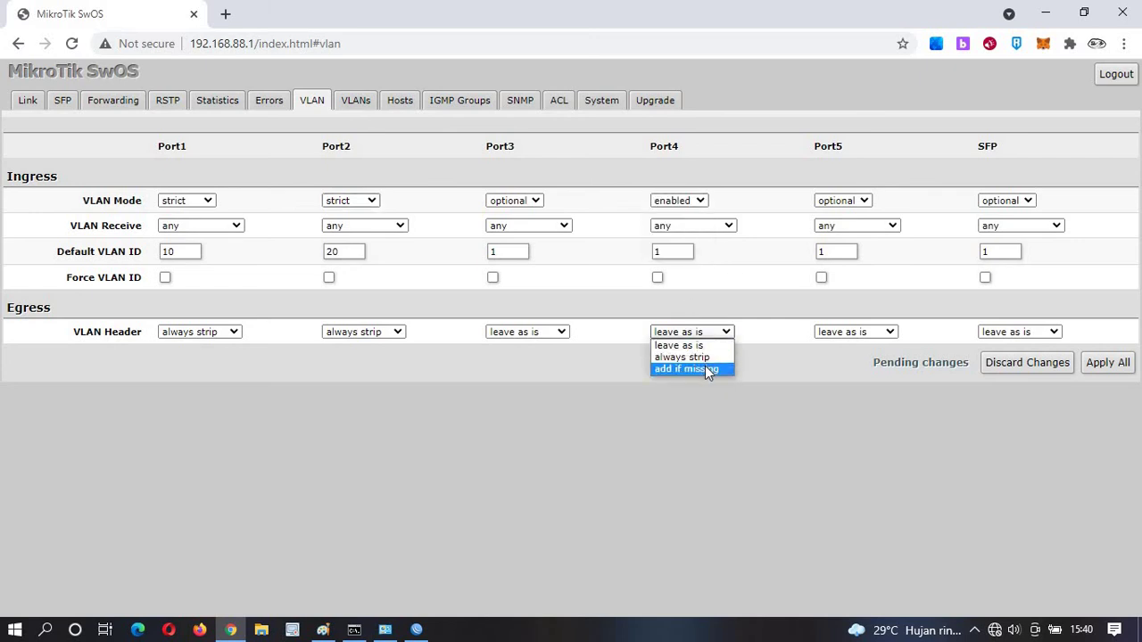
{"action": "left_click", "coordinate": [705, 367]}
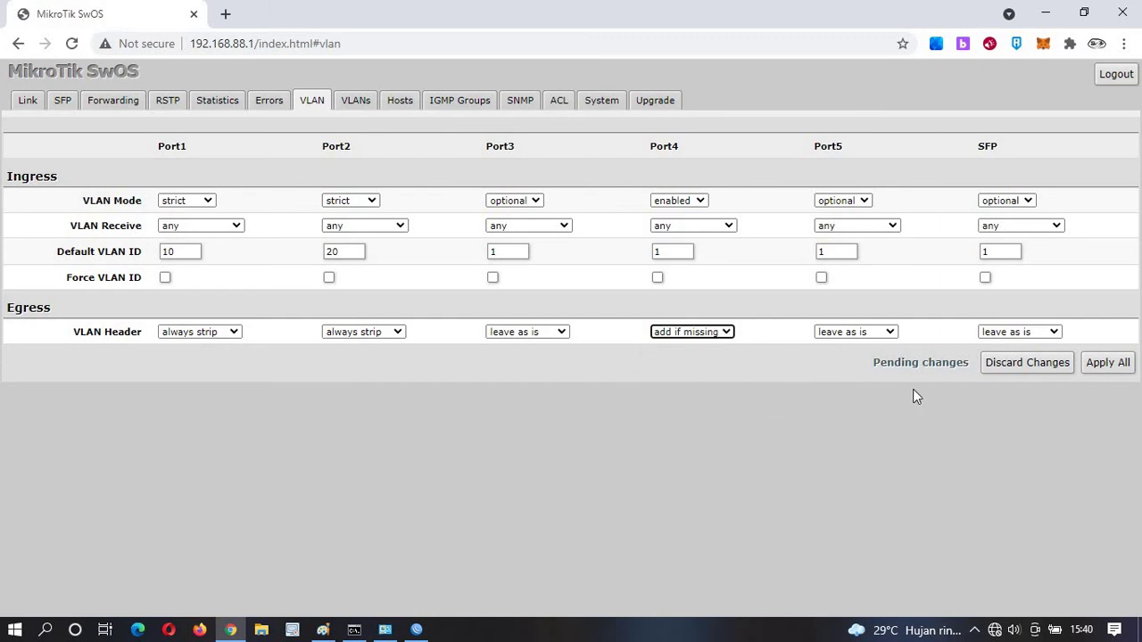
{"action": "left_click", "coordinate": [1104, 364]}
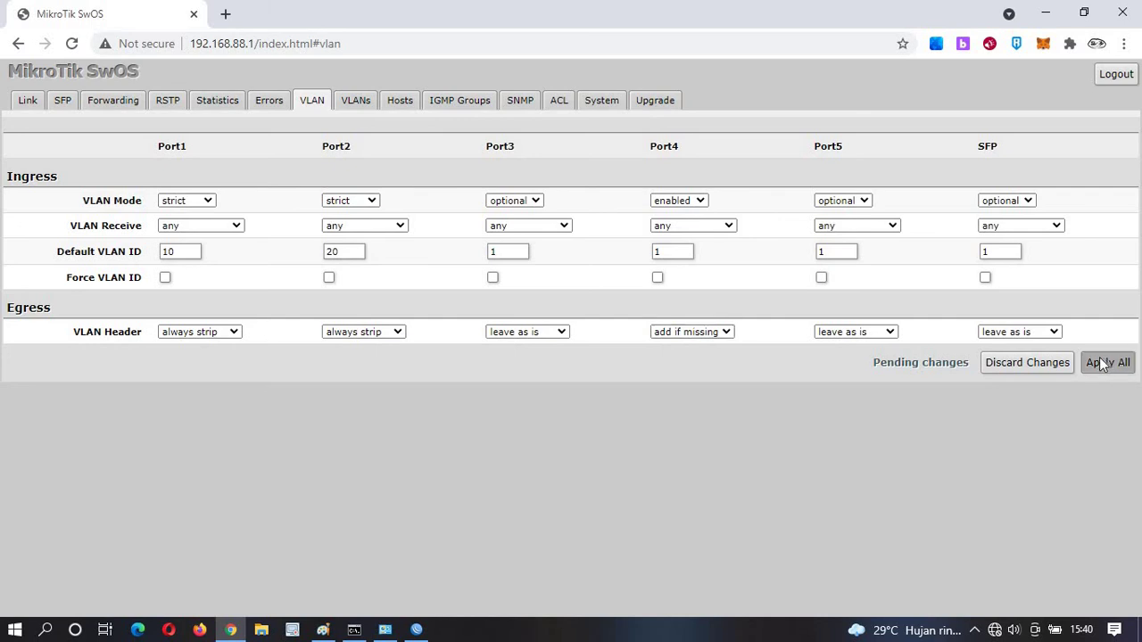
{"action": "left_click", "coordinate": [355, 100]}
Add VLAN 10 with Port1 untagged, Port2 excluded and Port4 tagged.
{"action": "left_click", "coordinate": [910, 177]}
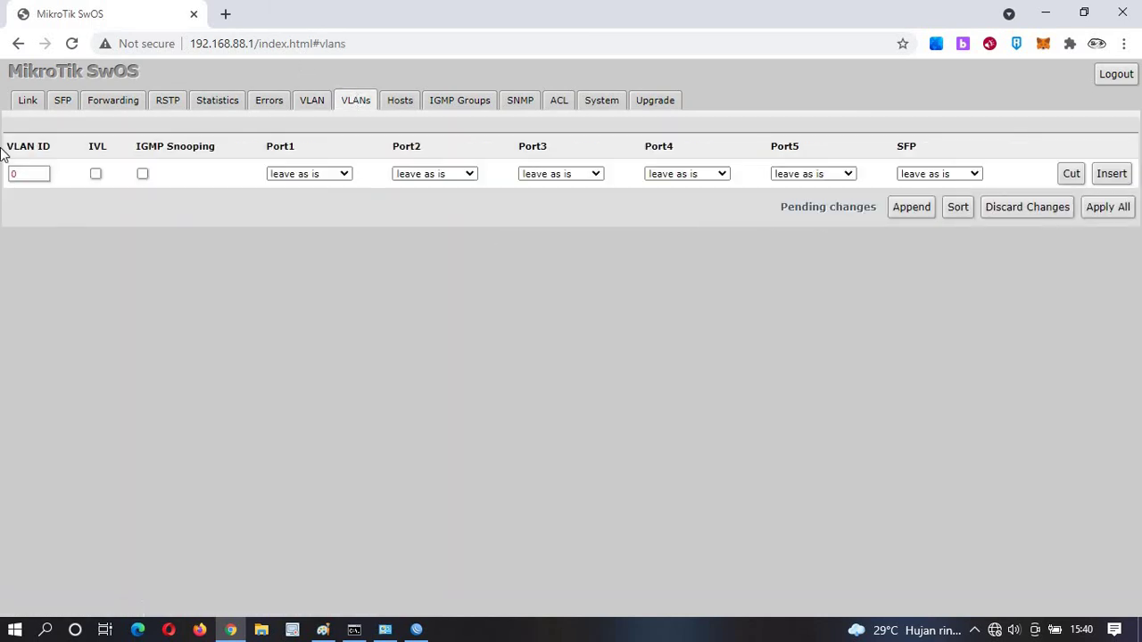
{"action": "type", "text": "10"}
{"action": "left_click", "coordinate": [308, 176]}
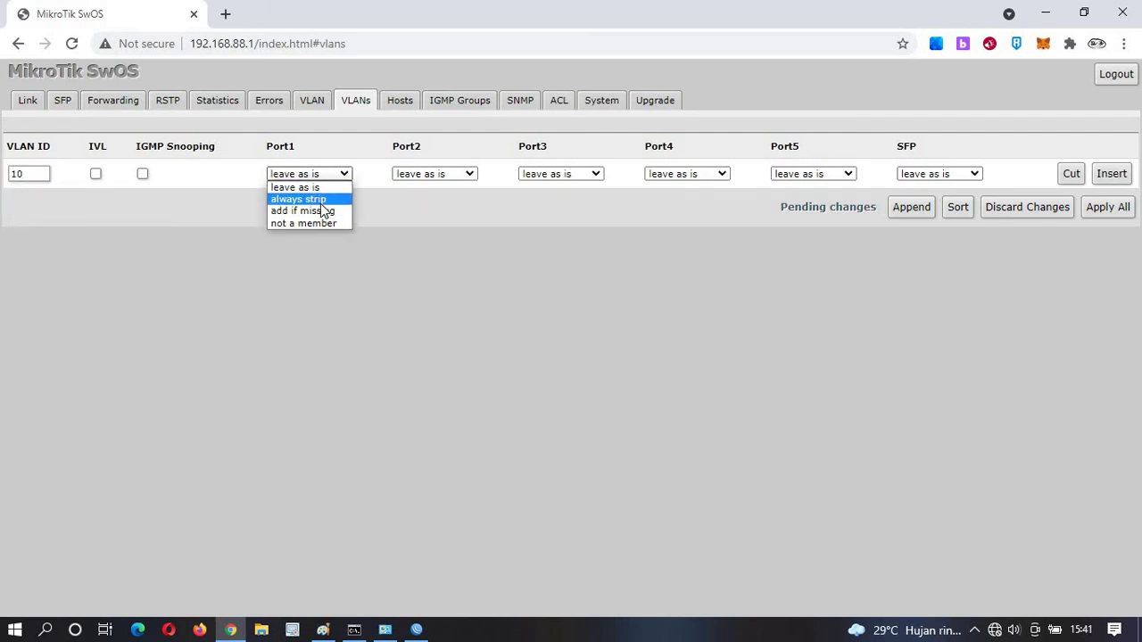
{"action": "left_click", "coordinate": [323, 199]}
{"action": "left_click", "coordinate": [400, 175]}
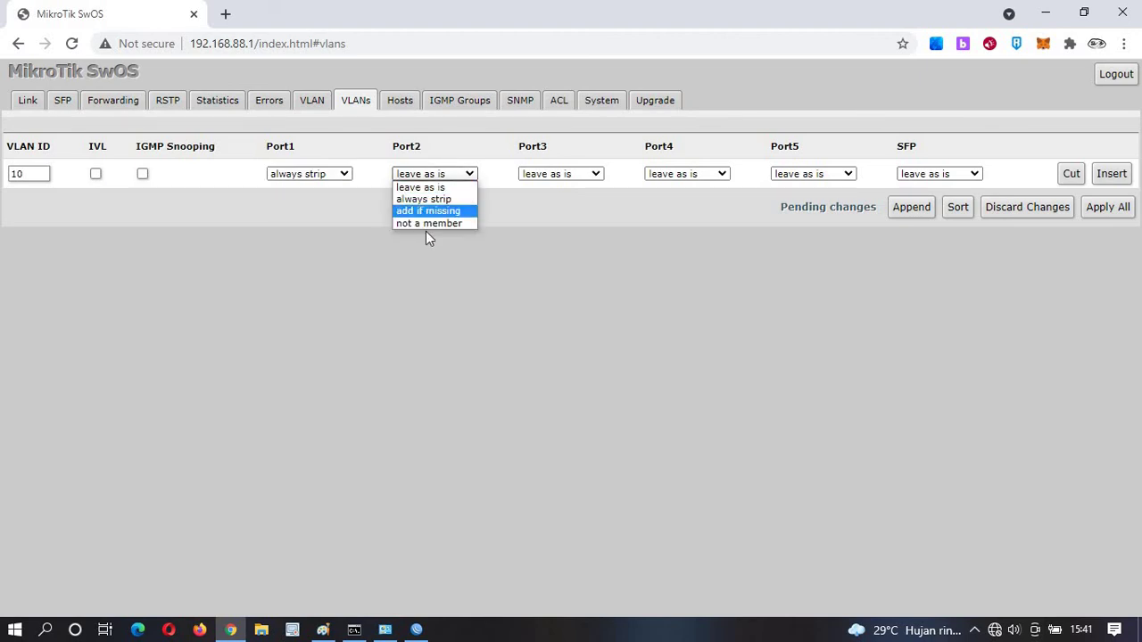
{"action": "left_click", "coordinate": [446, 221]}
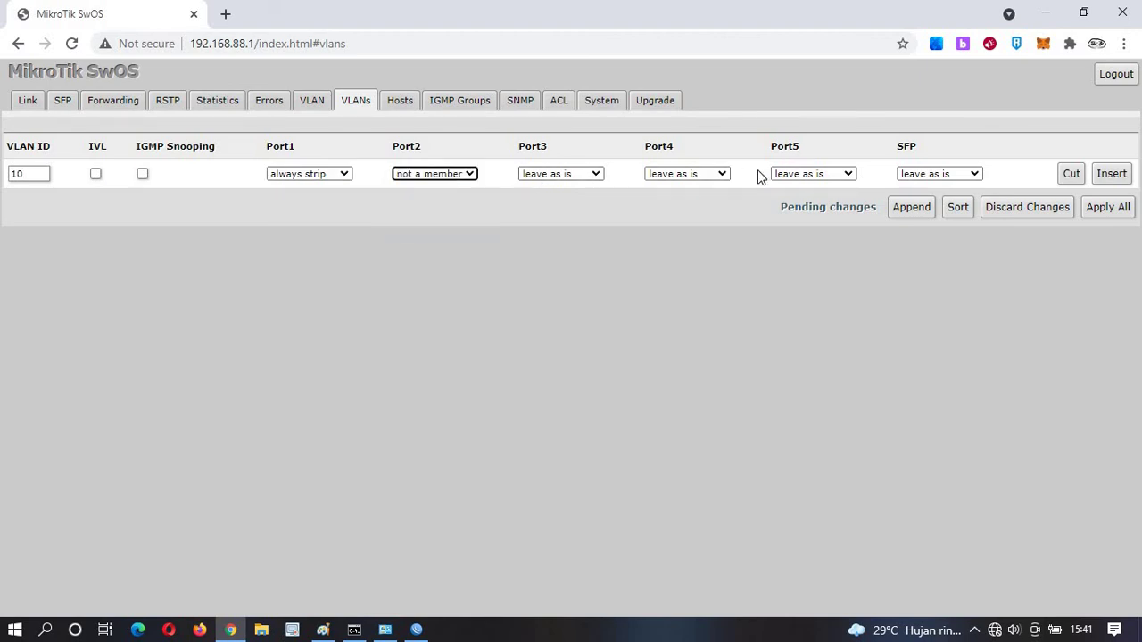
{"action": "left_click", "coordinate": [716, 177]}
{"action": "left_click", "coordinate": [703, 211]}
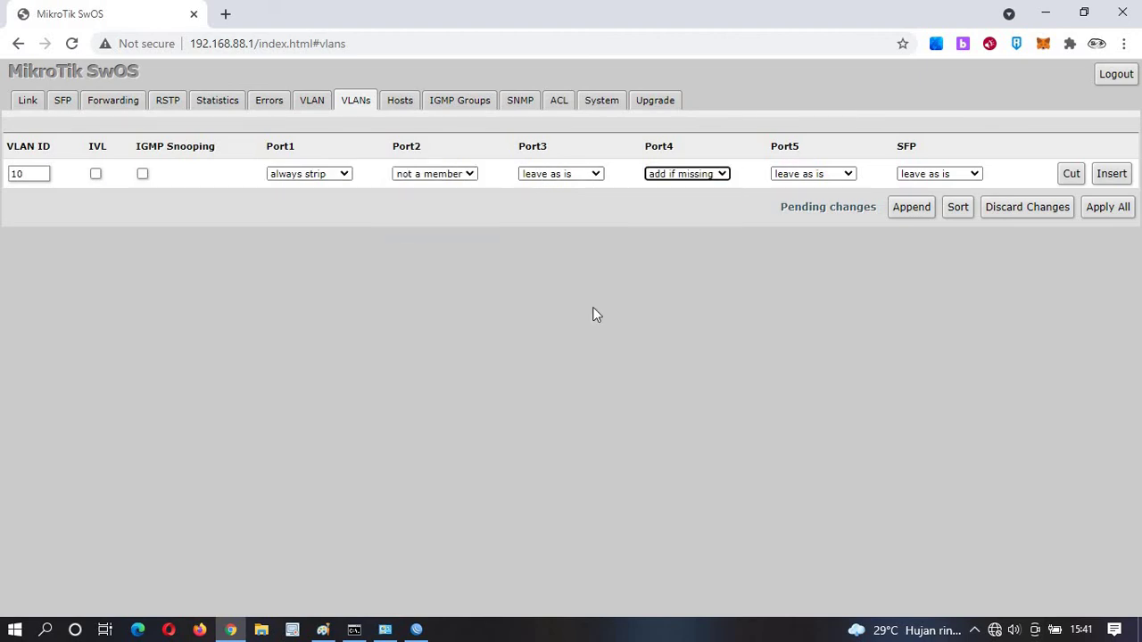
Add VLAN 20 with Port1 excluded, Port2 untagged and Port4 tagged, then apply all.
{"action": "left_click", "coordinate": [911, 208]}
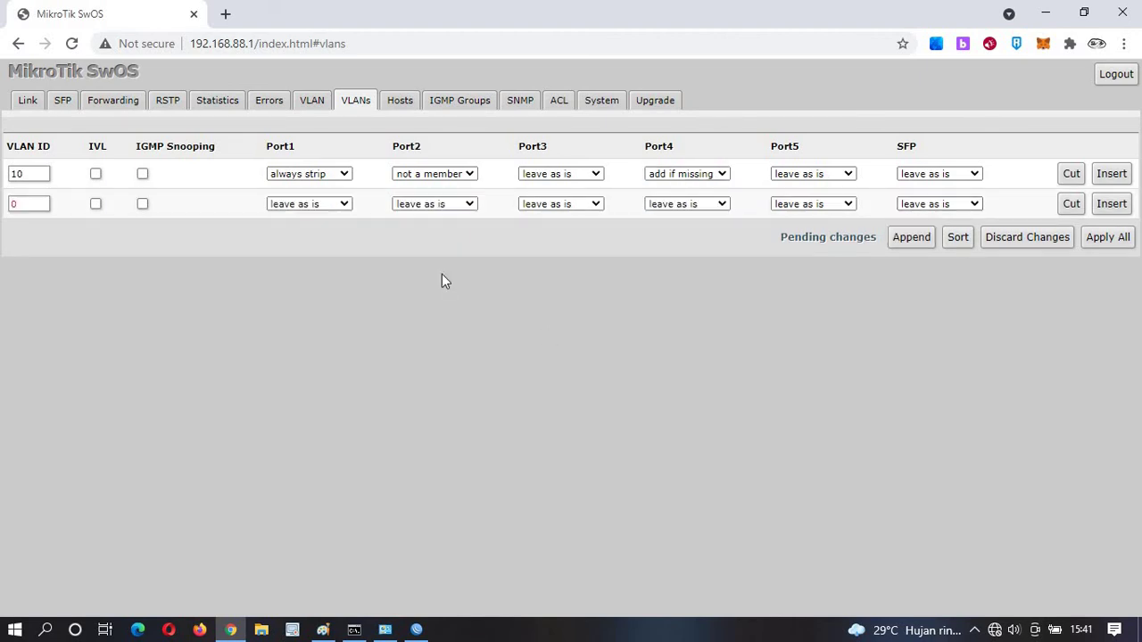
{"action": "left_click", "coordinate": [34, 210]}
{"action": "type", "text": "20"}
{"action": "left_click", "coordinate": [346, 203]}
{"action": "left_click", "coordinate": [339, 252]}
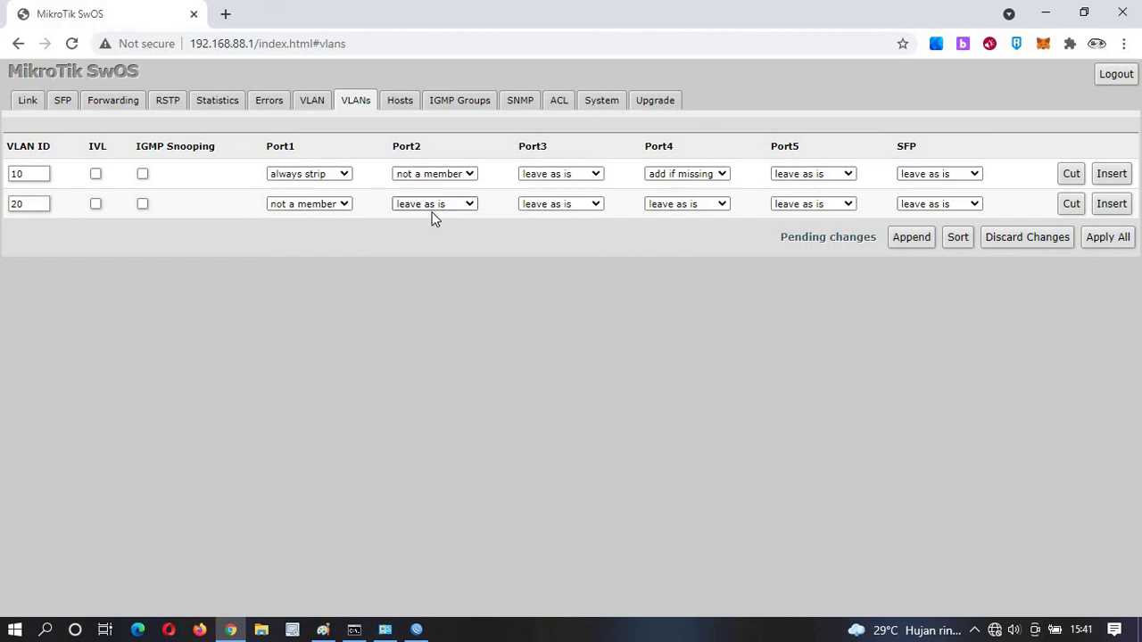
{"action": "left_click", "coordinate": [431, 207]}
{"action": "left_click", "coordinate": [433, 229]}
{"action": "left_click", "coordinate": [721, 205]}
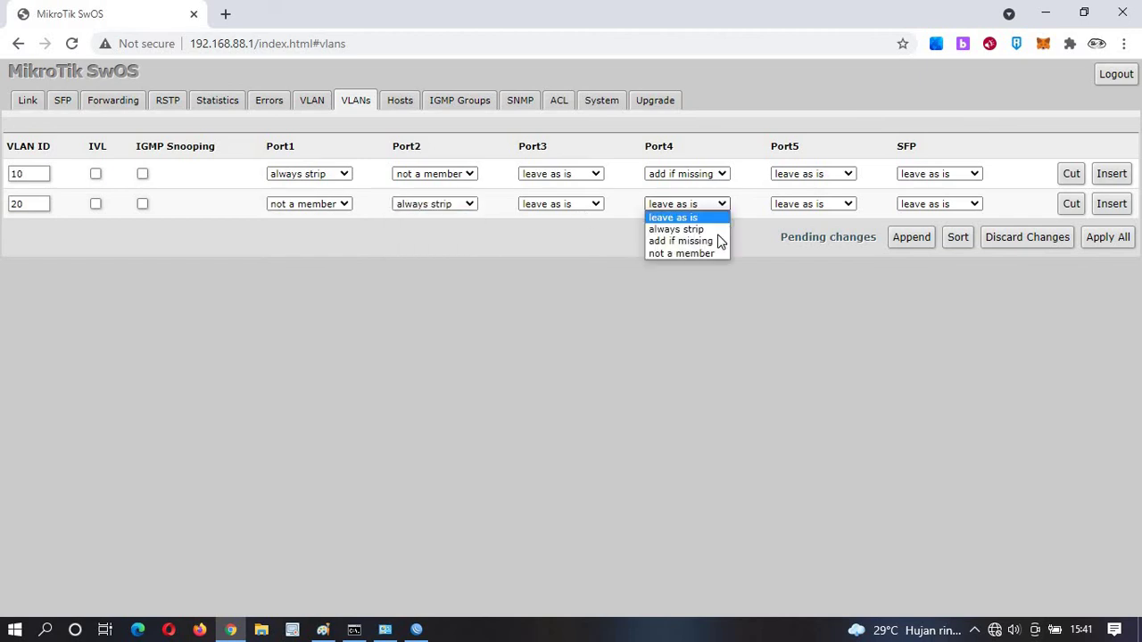
{"action": "left_click", "coordinate": [681, 241]}
{"action": "left_click", "coordinate": [1107, 237]}
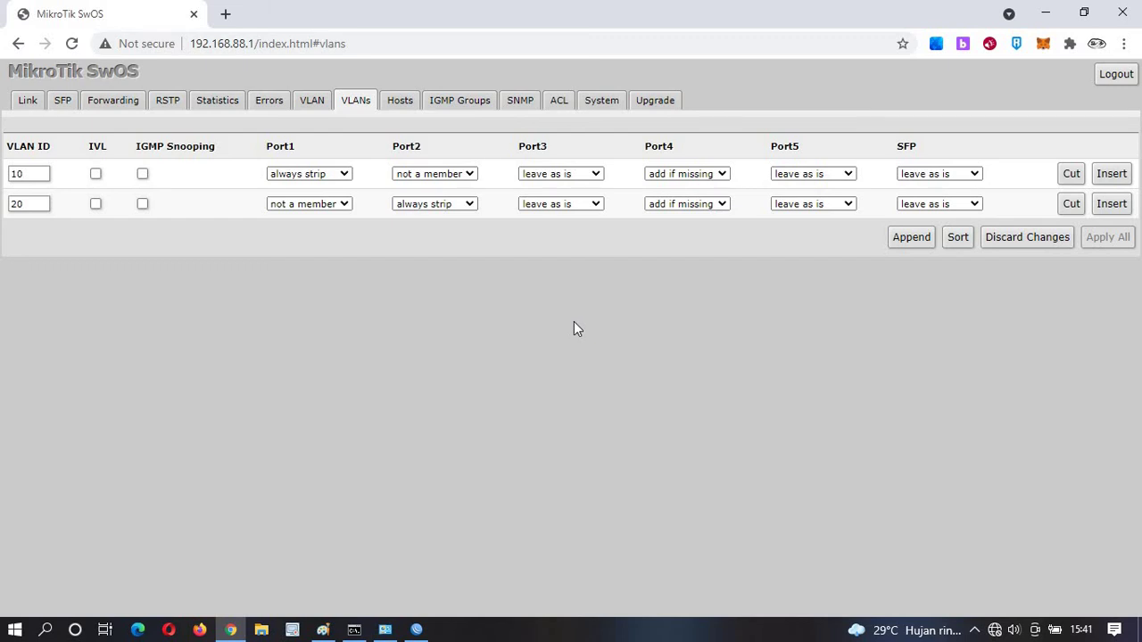
Set the Ethernet adapter's IPv4 to obtain both IP and DNS addresses automatically.
{"action": "left_click", "coordinate": [384, 630]}
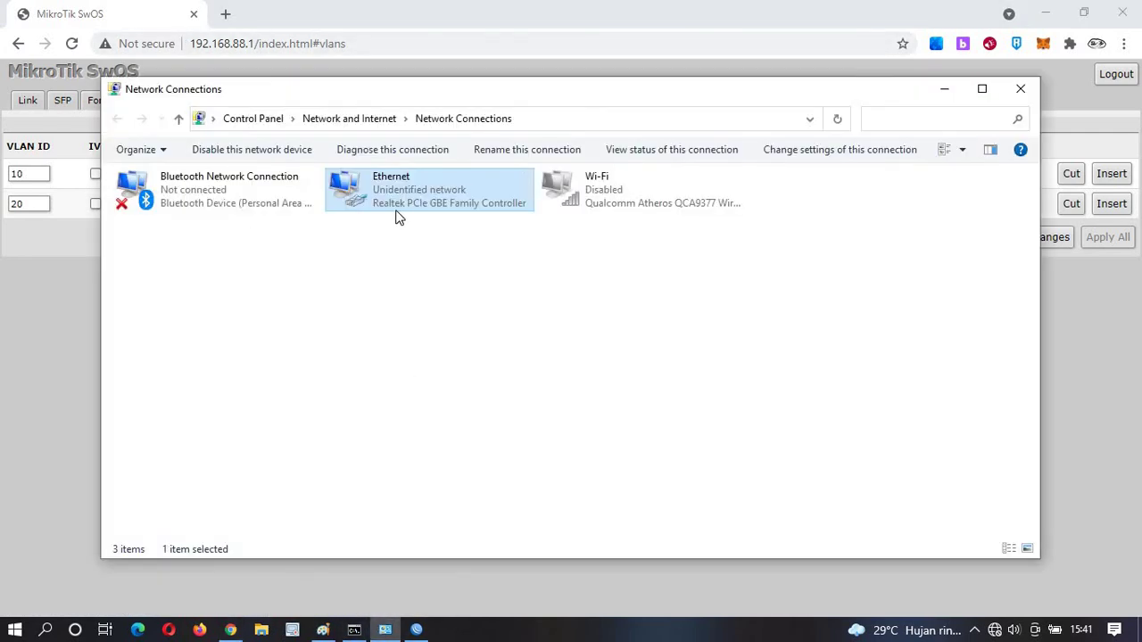
{"action": "double_click", "coordinate": [385, 198]}
{"action": "right_click", "coordinate": [385, 197]}
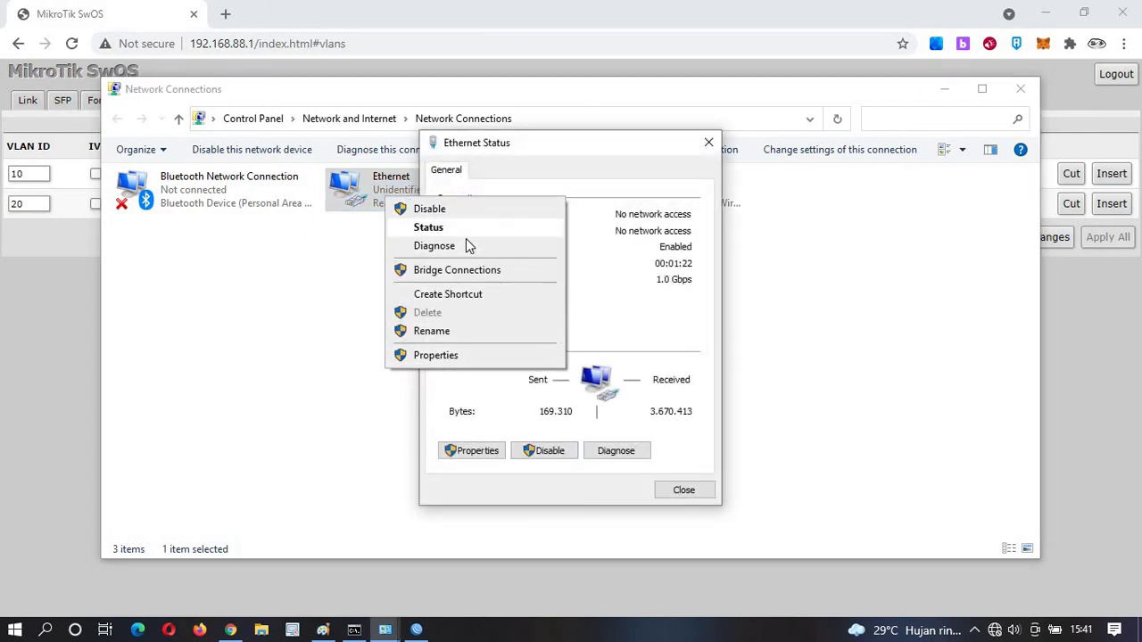
{"action": "left_click", "coordinate": [458, 355]}
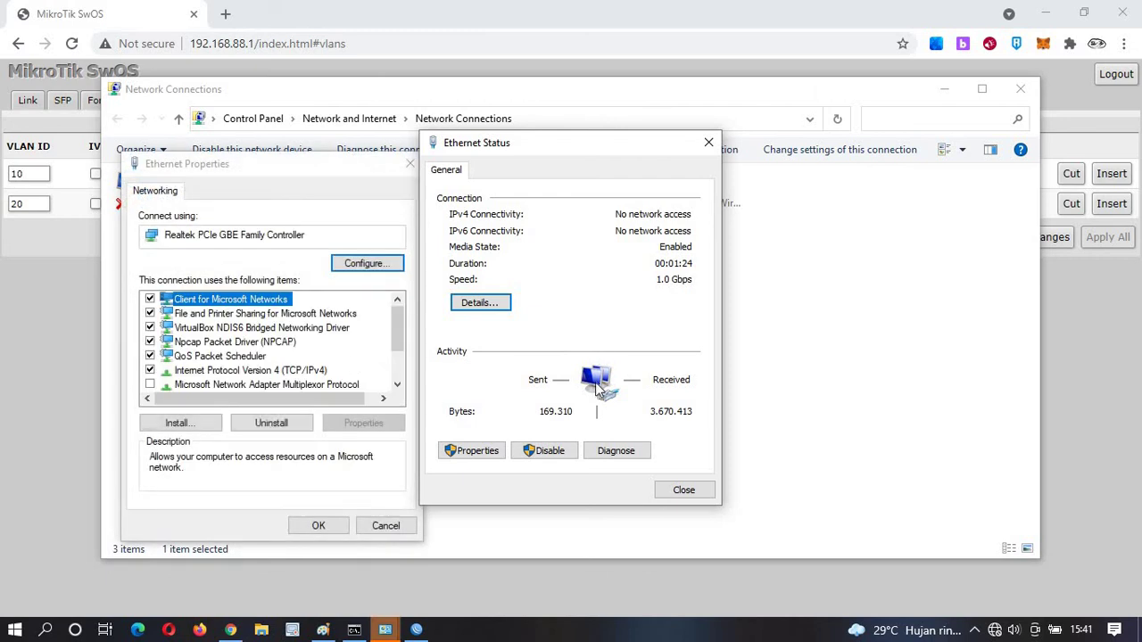
{"action": "left_click", "coordinate": [700, 491]}
{"action": "double_click", "coordinate": [259, 370]}
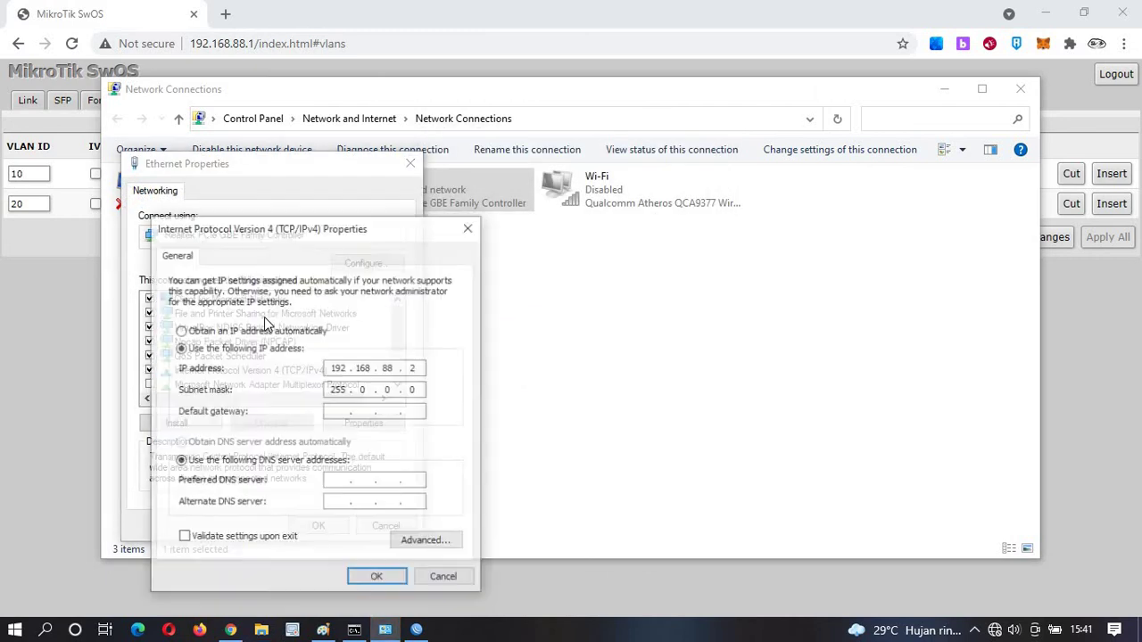
{"action": "left_click", "coordinate": [257, 331]}
{"action": "left_click", "coordinate": [287, 446]}
{"action": "left_click", "coordinate": [377, 578]}
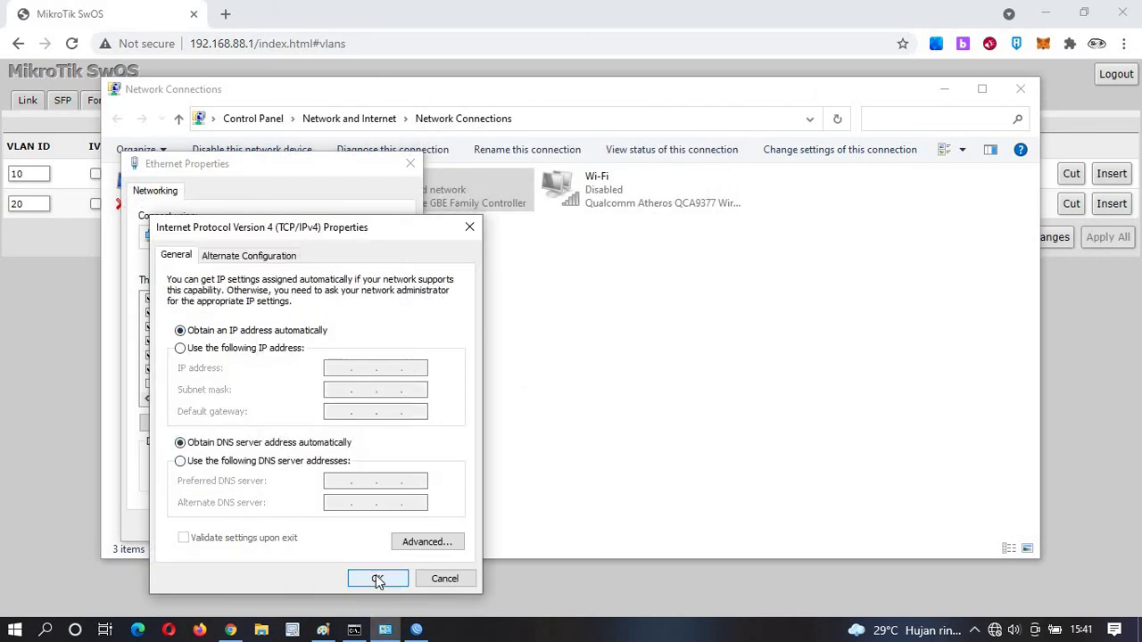
{"action": "left_click", "coordinate": [314, 525]}
{"action": "left_click", "coordinate": [493, 330]}
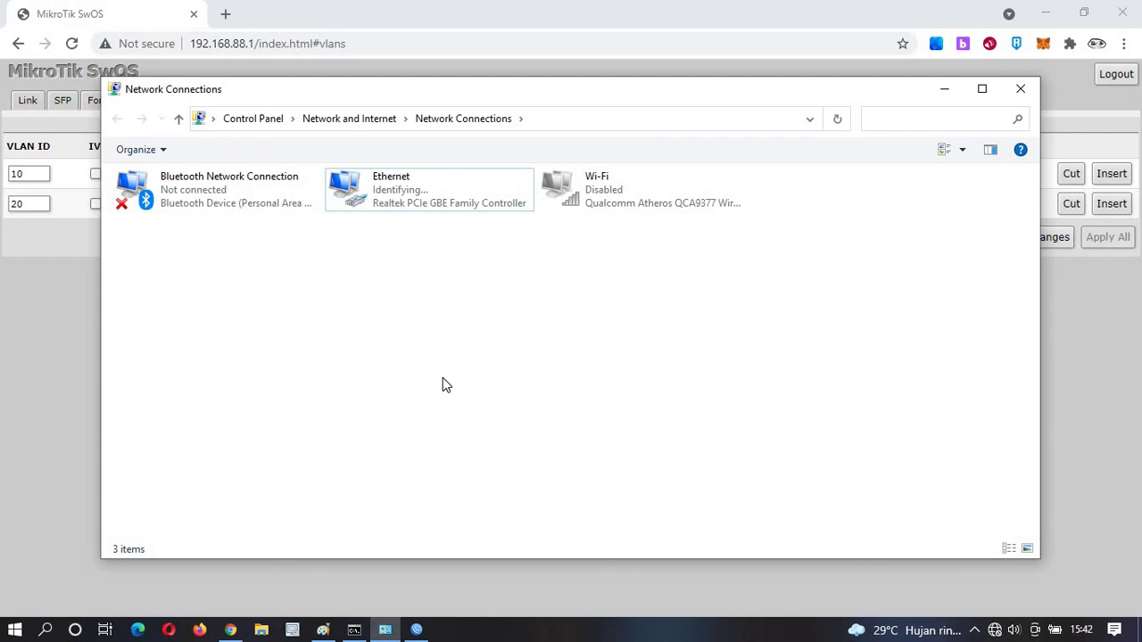
Disable and re-enable Ethernet, then confirm its new 192.168.20 DHCP lease in the details.
{"action": "right_click", "coordinate": [424, 188]}
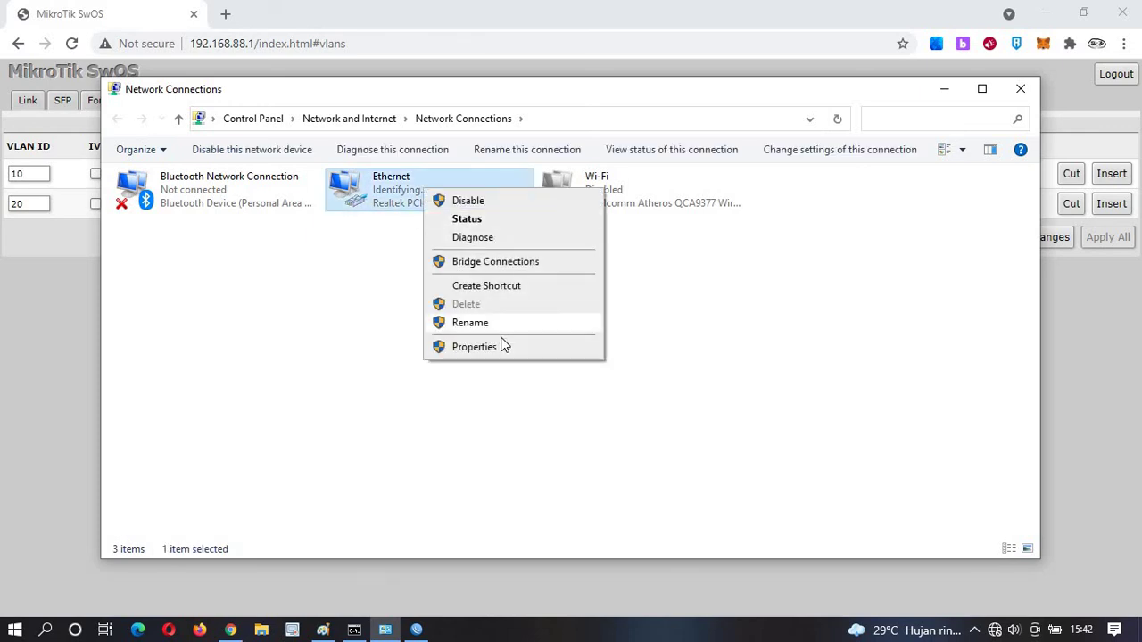
{"action": "left_click", "coordinate": [479, 203]}
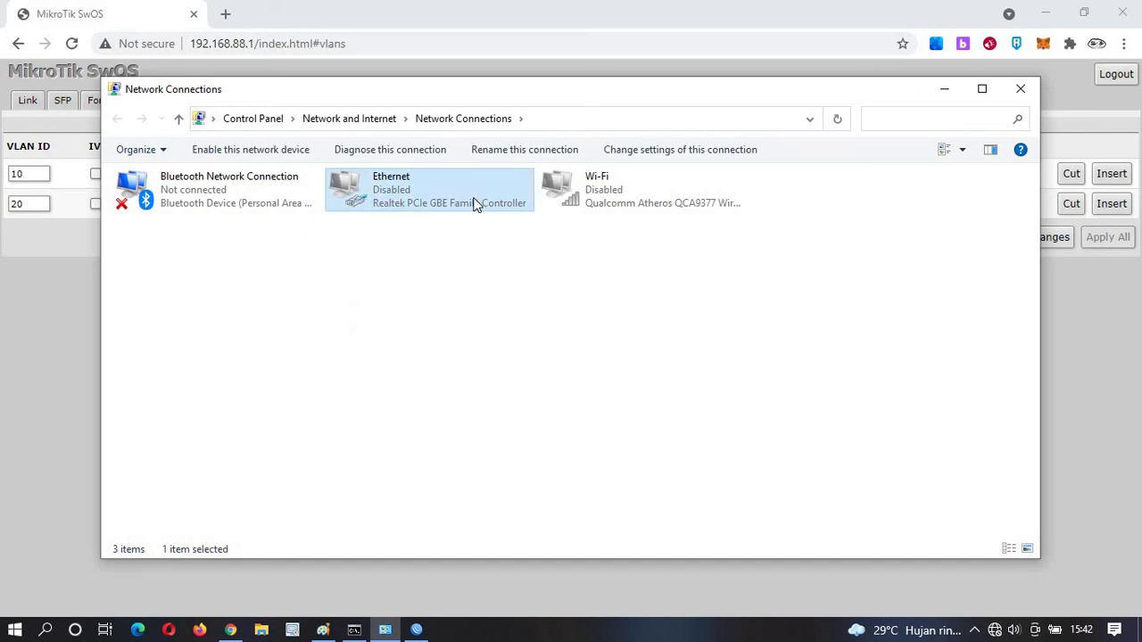
{"action": "left_click", "coordinate": [267, 153]}
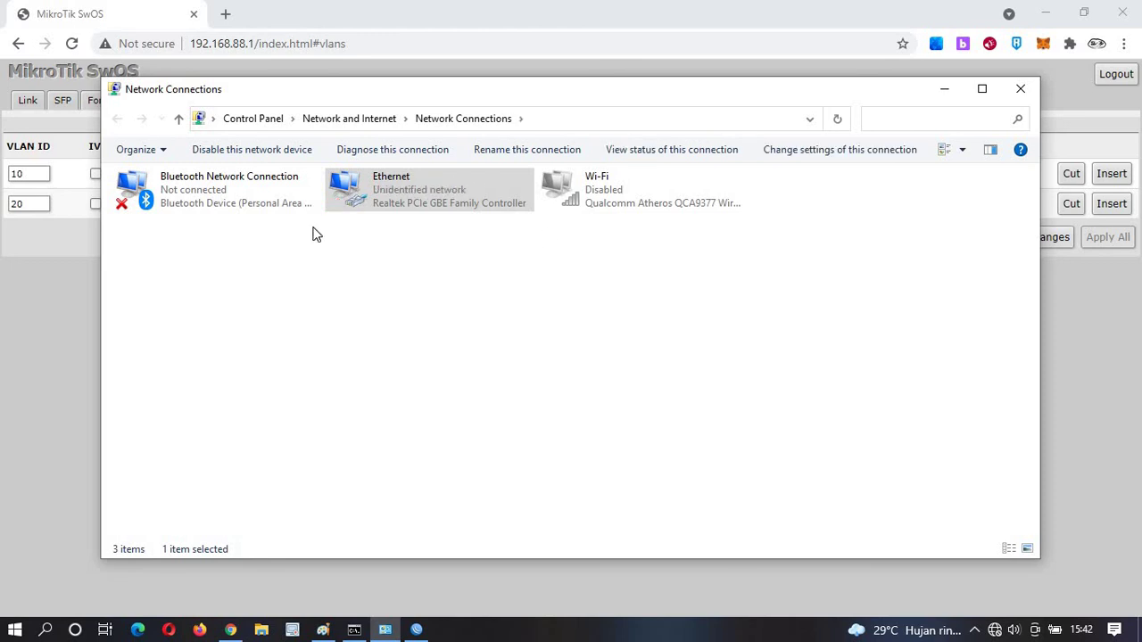
{"action": "right_click", "coordinate": [385, 211]}
{"action": "left_click", "coordinate": [414, 235]}
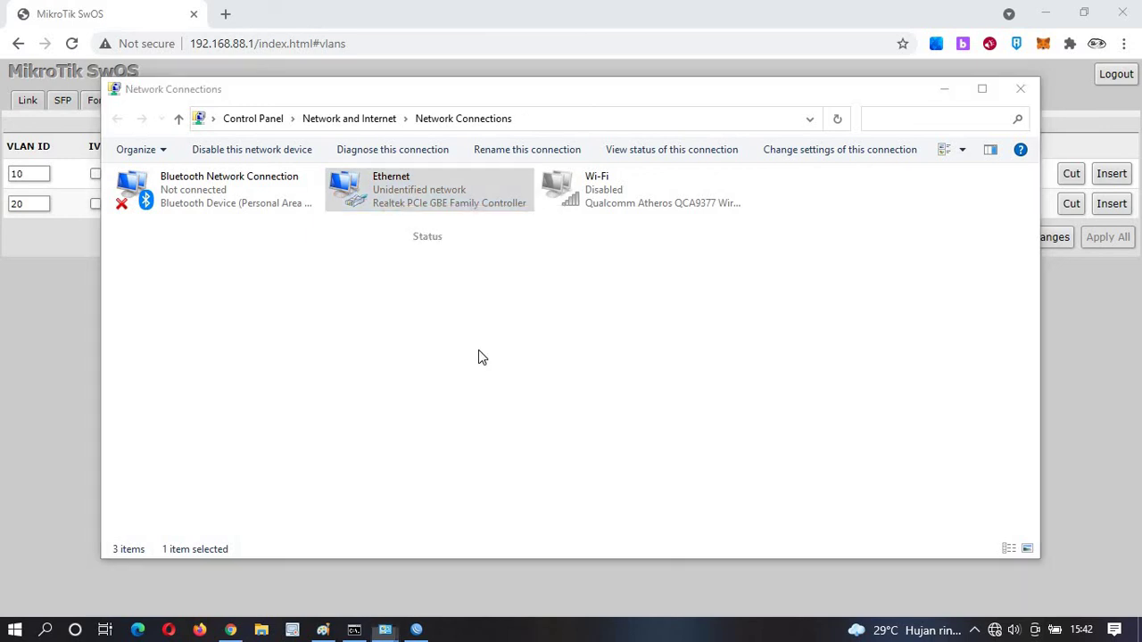
{"action": "left_click", "coordinate": [481, 303]}
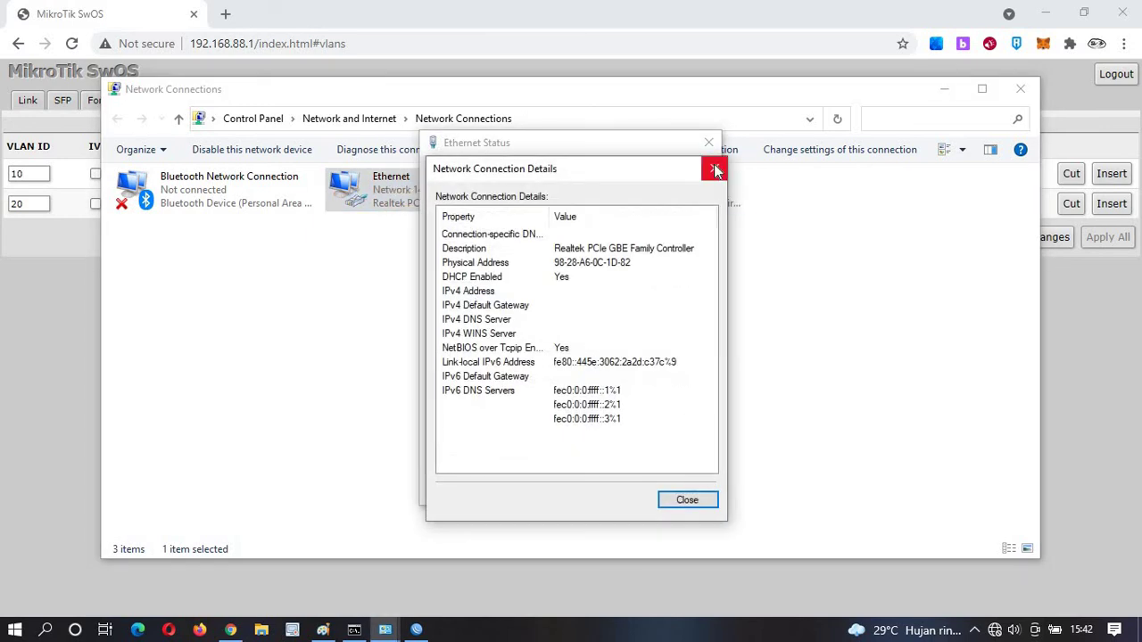
{"action": "left_click", "coordinate": [714, 170]}
{"action": "left_click", "coordinate": [709, 142]}
{"action": "right_click", "coordinate": [386, 188]}
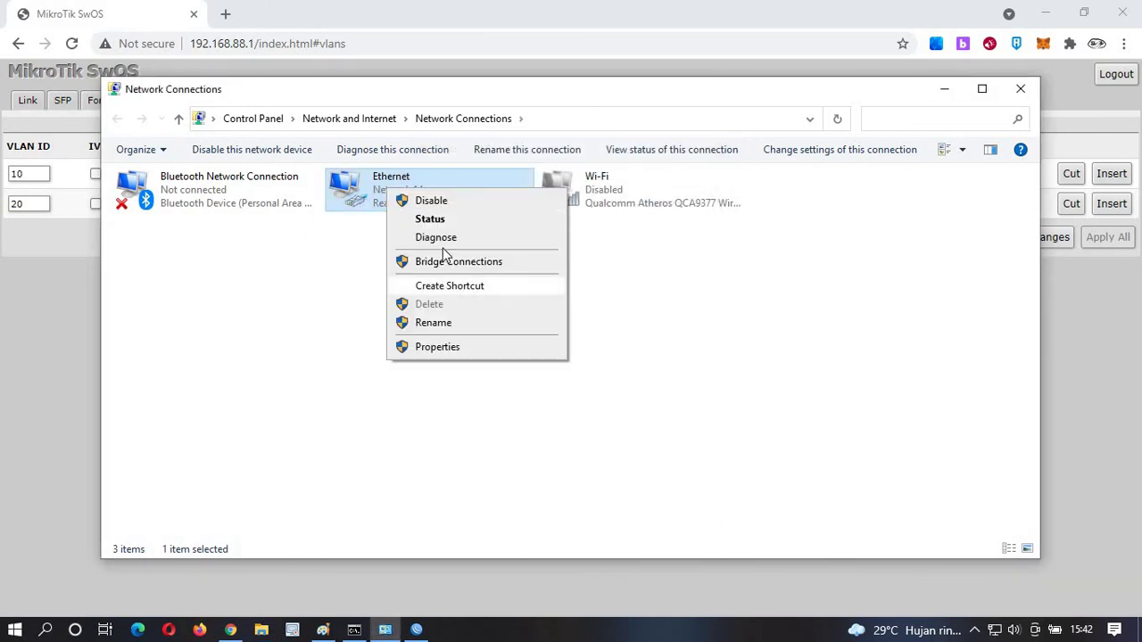
{"action": "left_click", "coordinate": [452, 219]}
{"action": "left_click", "coordinate": [484, 304]}
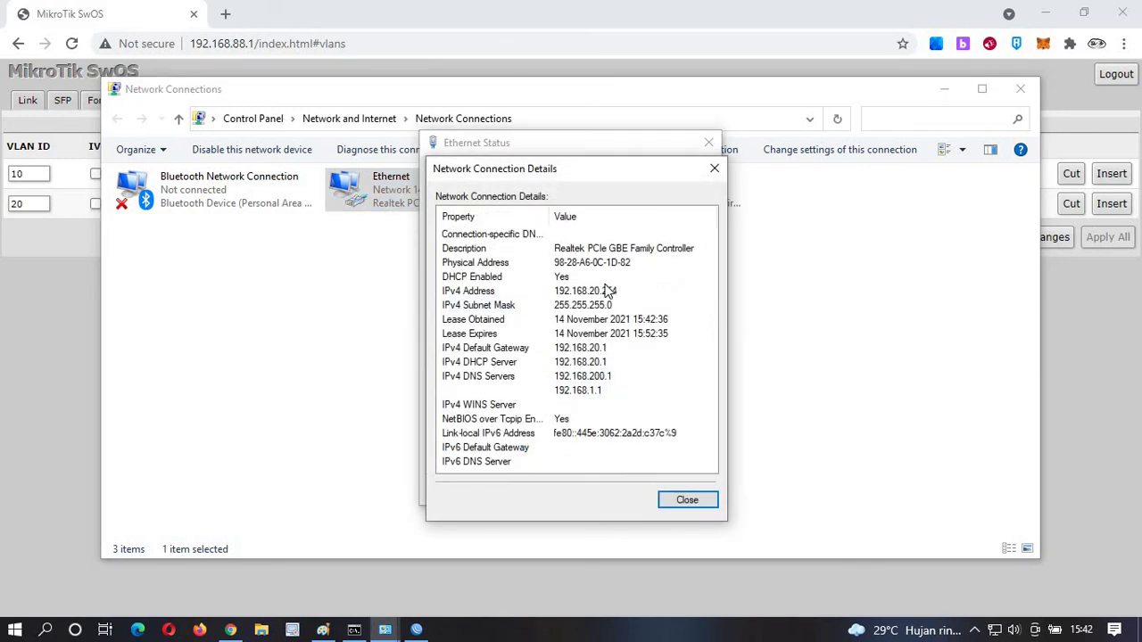
{"action": "left_click", "coordinate": [715, 168]}
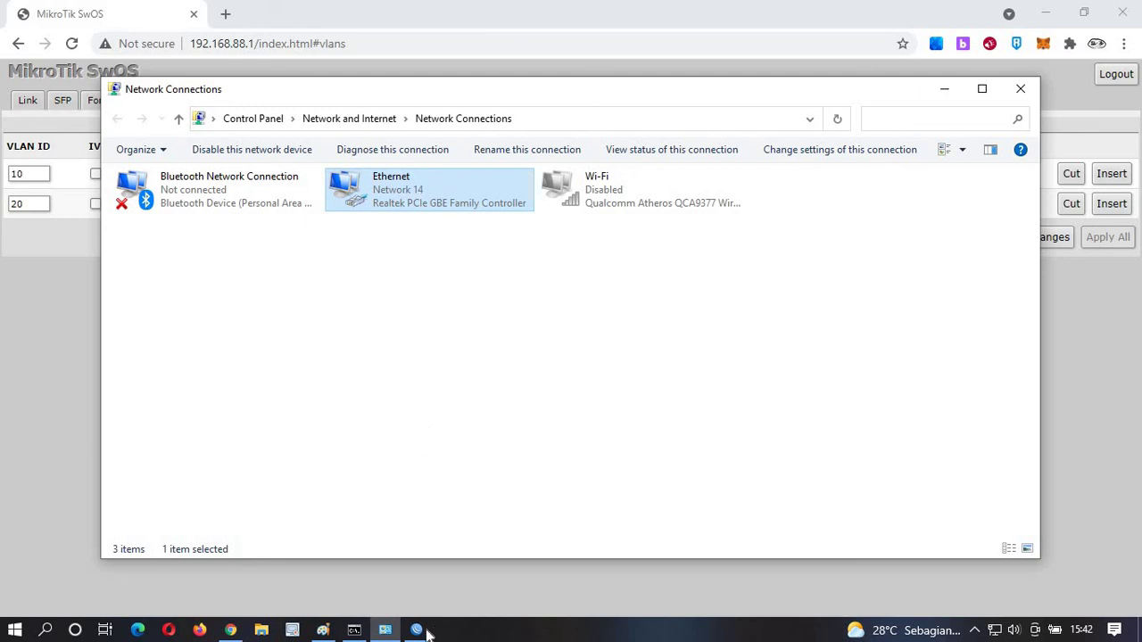
Check the running ping to 8.8.8.8 and search 'dshgjh' in a new Chrome tab.
{"action": "left_click", "coordinate": [415, 630]}
{"action": "left_click", "coordinate": [415, 629]}
{"action": "left_click", "coordinate": [1113, 522]}
{"action": "left_click", "coordinate": [356, 631]}
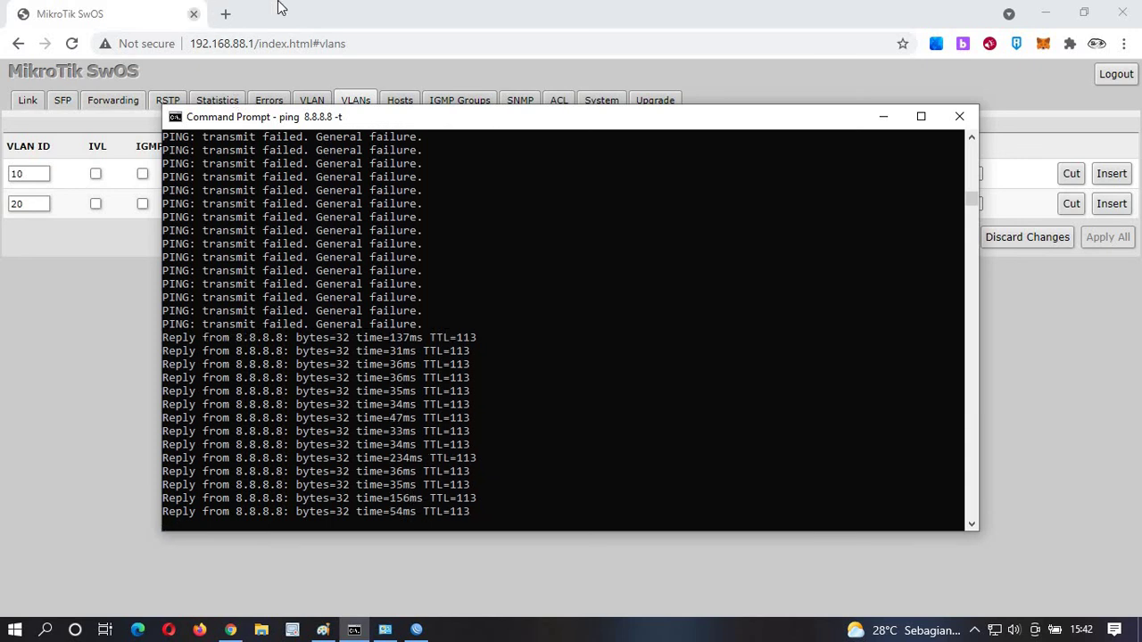
{"action": "left_click", "coordinate": [248, 14]}
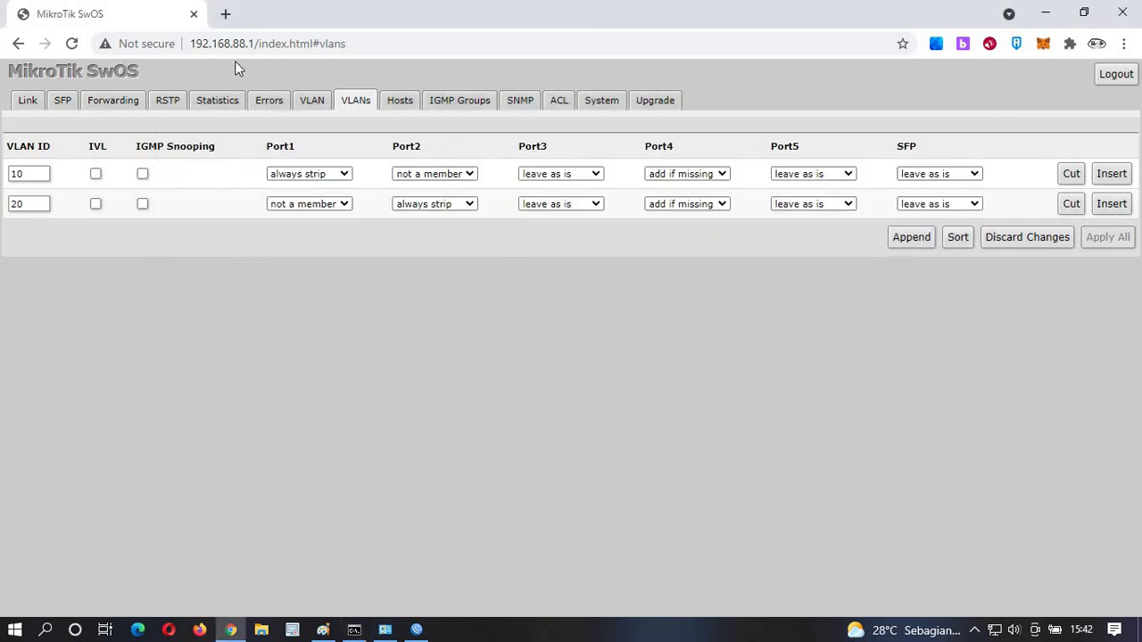
{"action": "left_click", "coordinate": [225, 14]}
{"action": "type", "text": "dshgjh"}
{"action": "key", "text": "Return"}
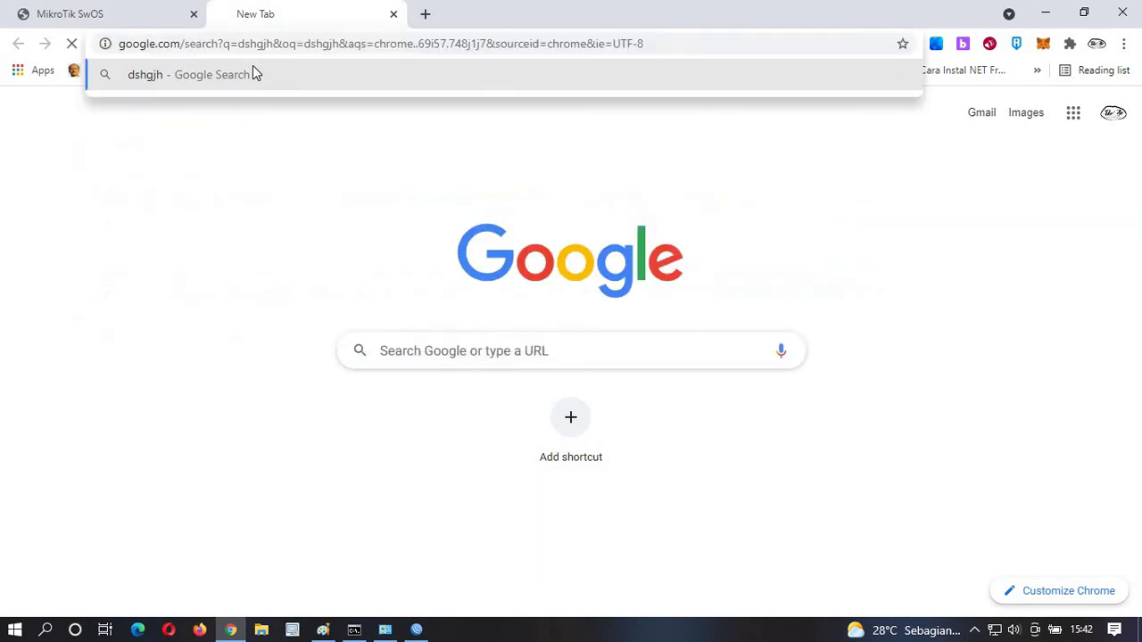